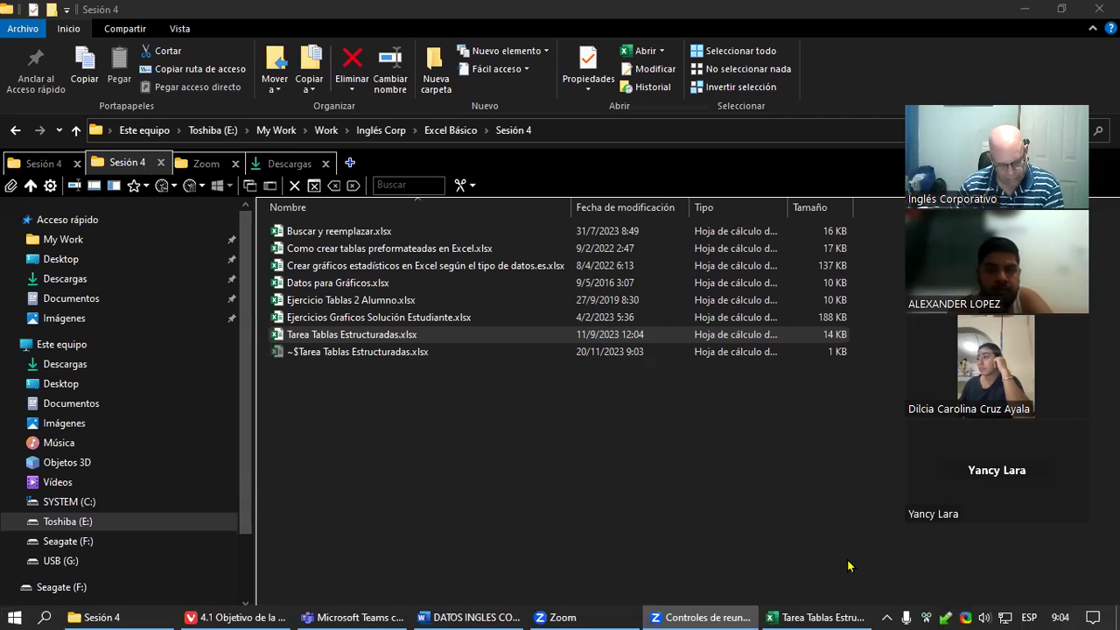
Step: Switch to the Como crear tablas preformateadas en Excel.xlsx workbook in Excel and zoom in on the sheet
key(alt+Tab)
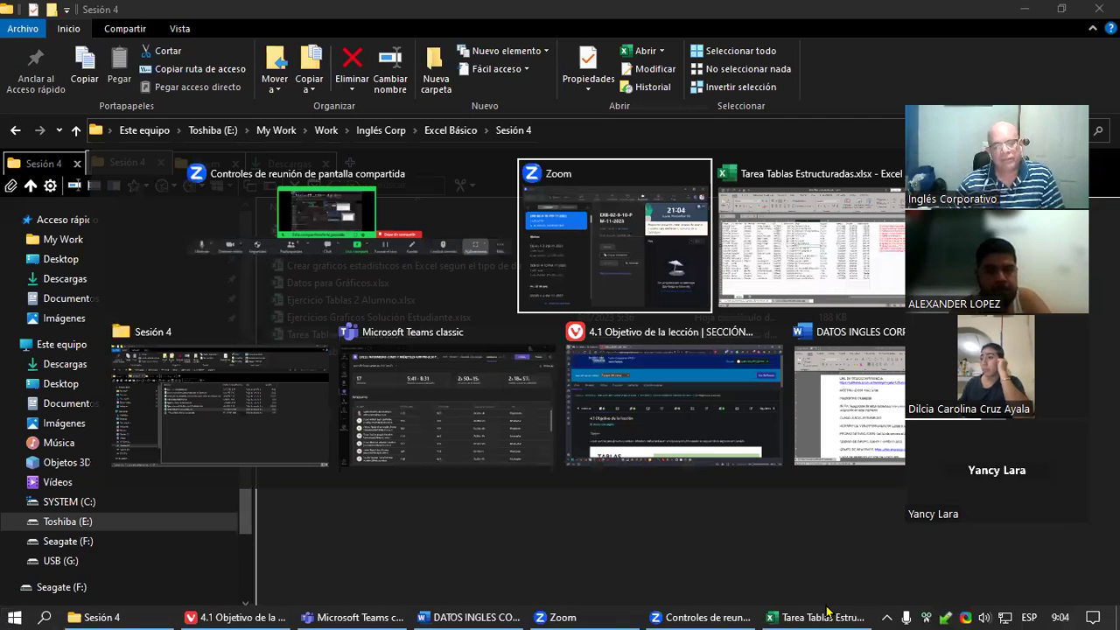
key(Tab)
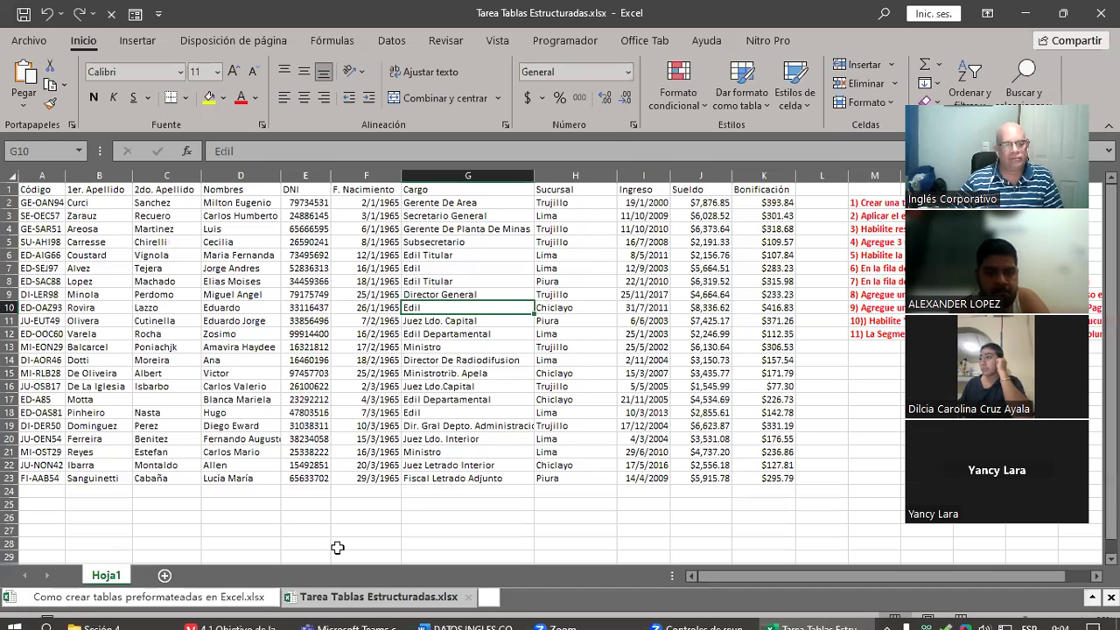
click(91, 597)
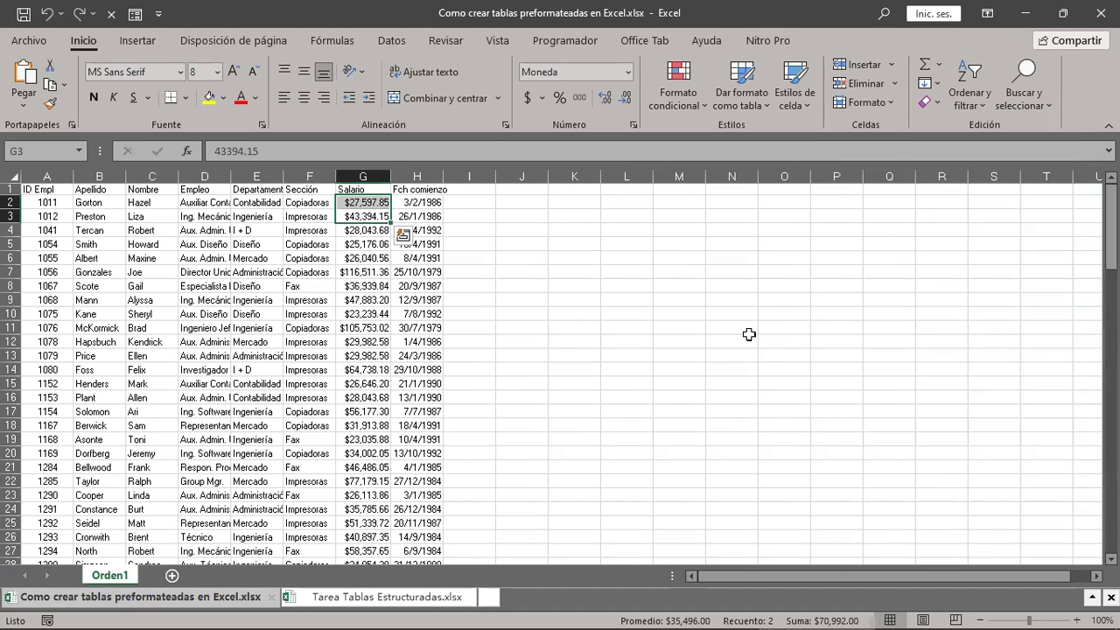
click(1078, 612)
click(1077, 613)
click(1078, 612)
click(1077, 612)
click(1078, 612)
click(1077, 612)
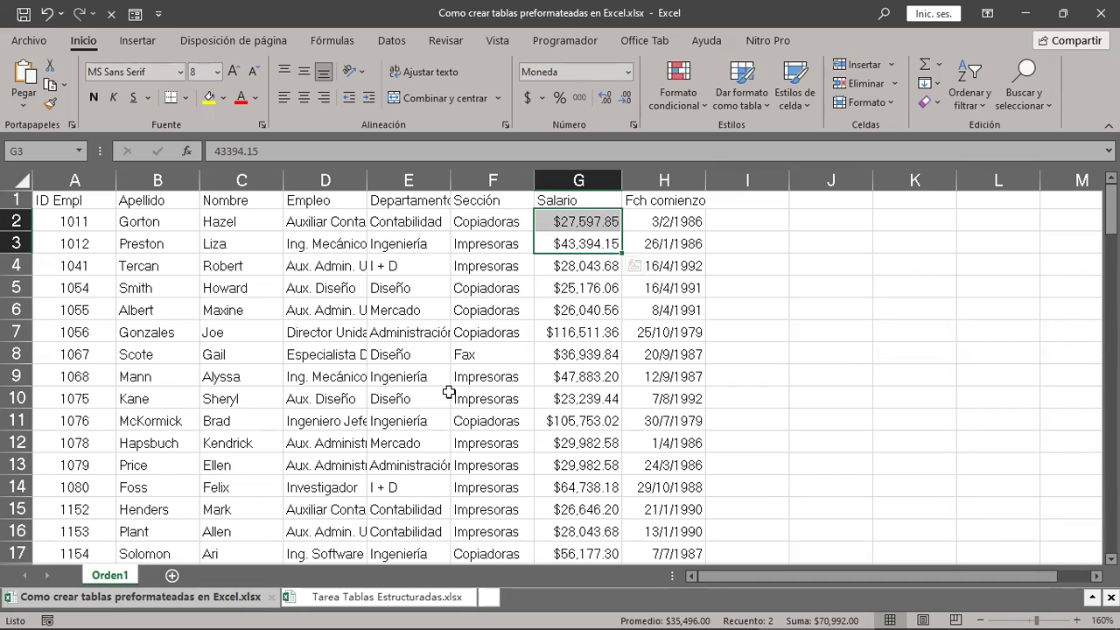
click(344, 237)
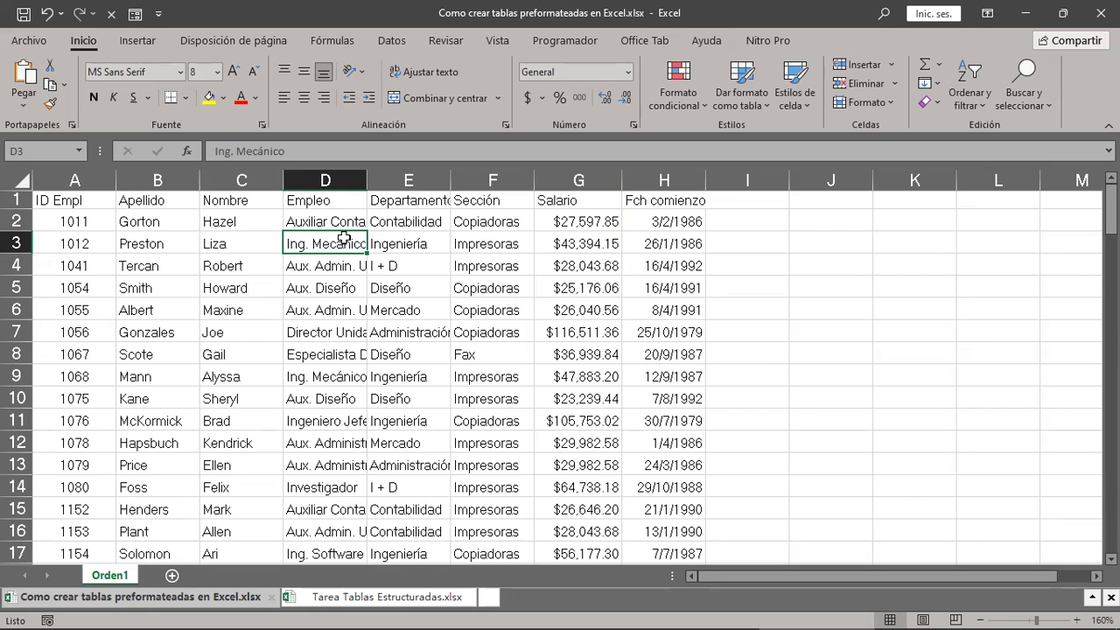
mouse_move(63, 207)
mouse_down()
mouse_move(706, 210)
mouse_move(690, 207)
mouse_up()
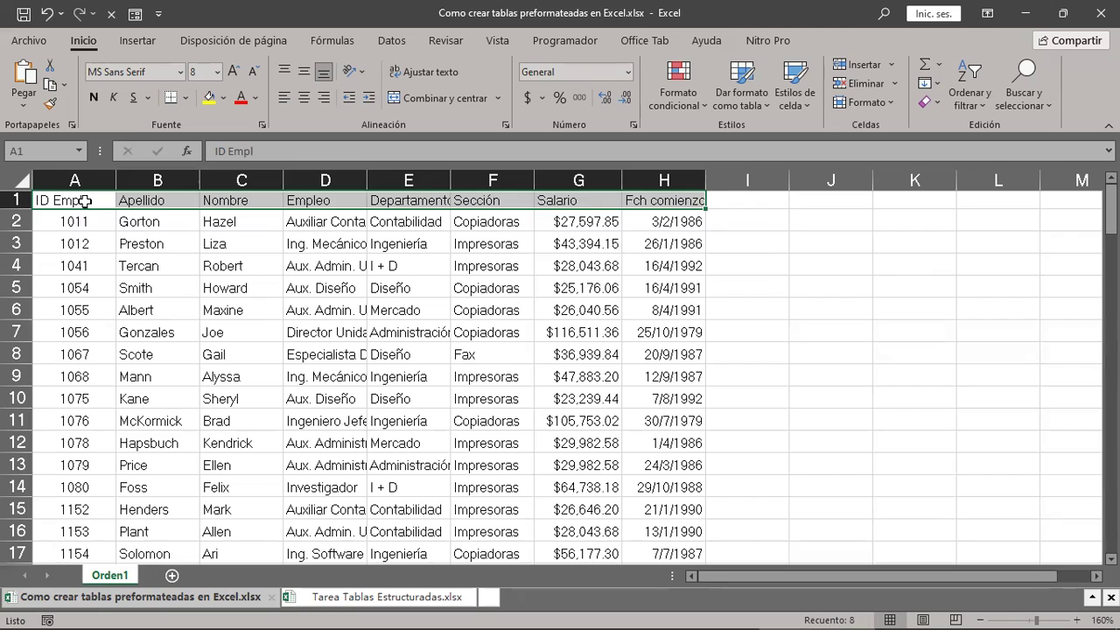
drag(85, 201, 87, 376)
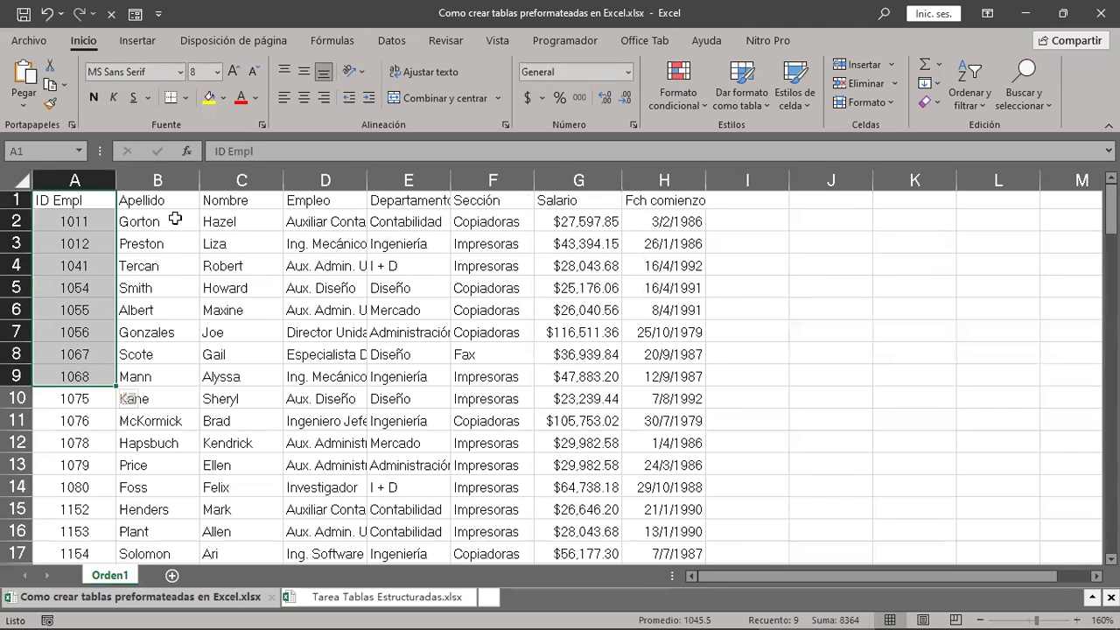
drag(166, 200, 175, 376)
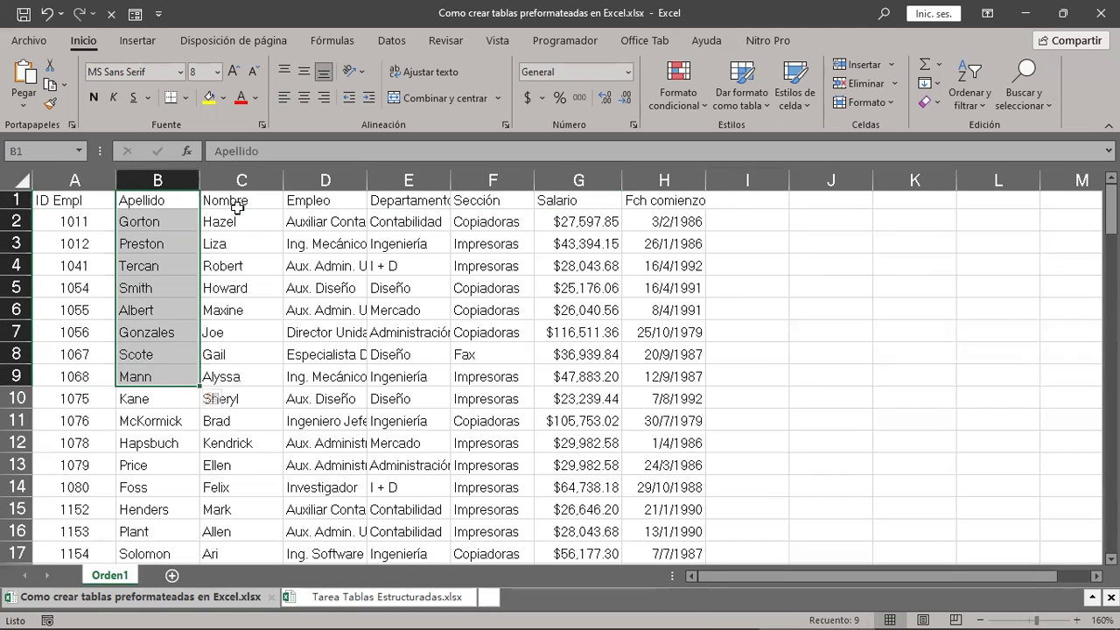
drag(236, 207, 251, 376)
drag(313, 202, 339, 418)
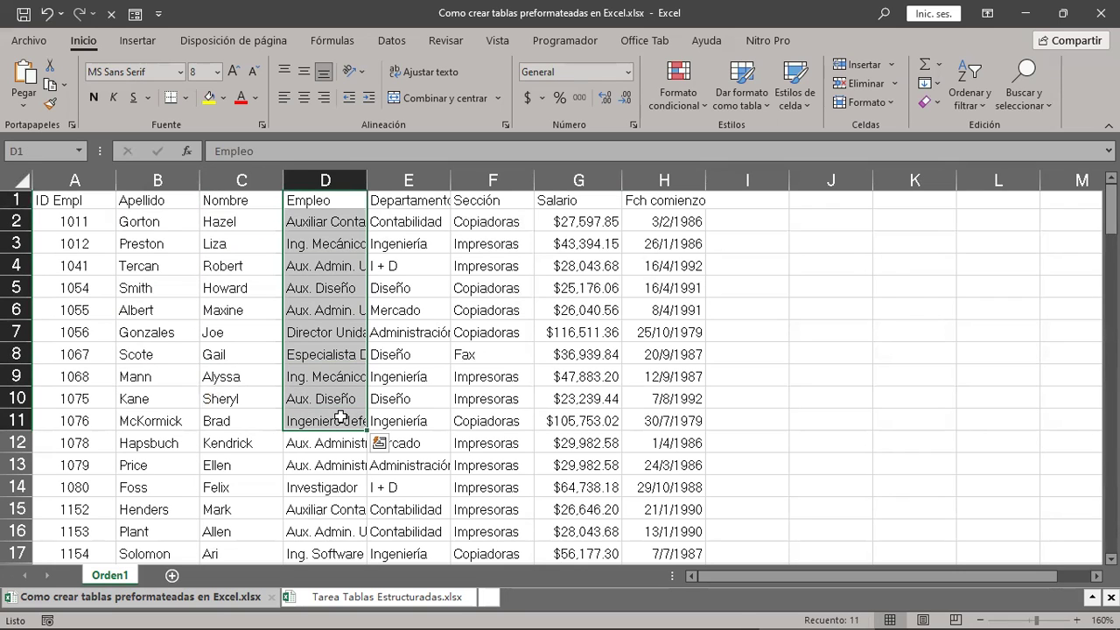
click(1078, 619)
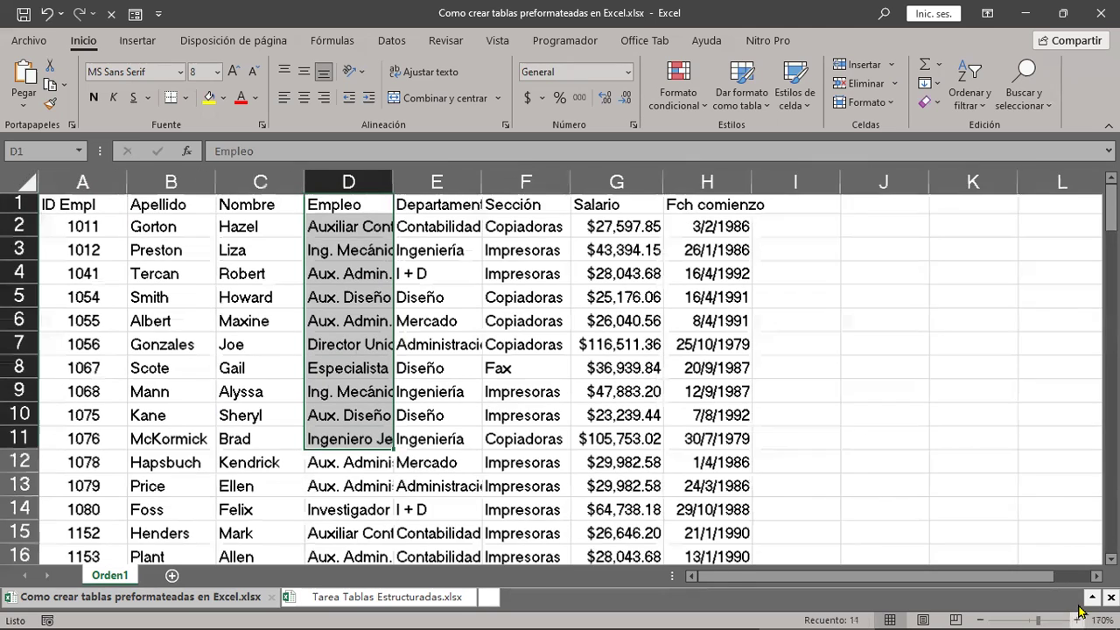
Step: AutoFit column D to the longest job title and select the header row A1:H1
double_click(397, 183)
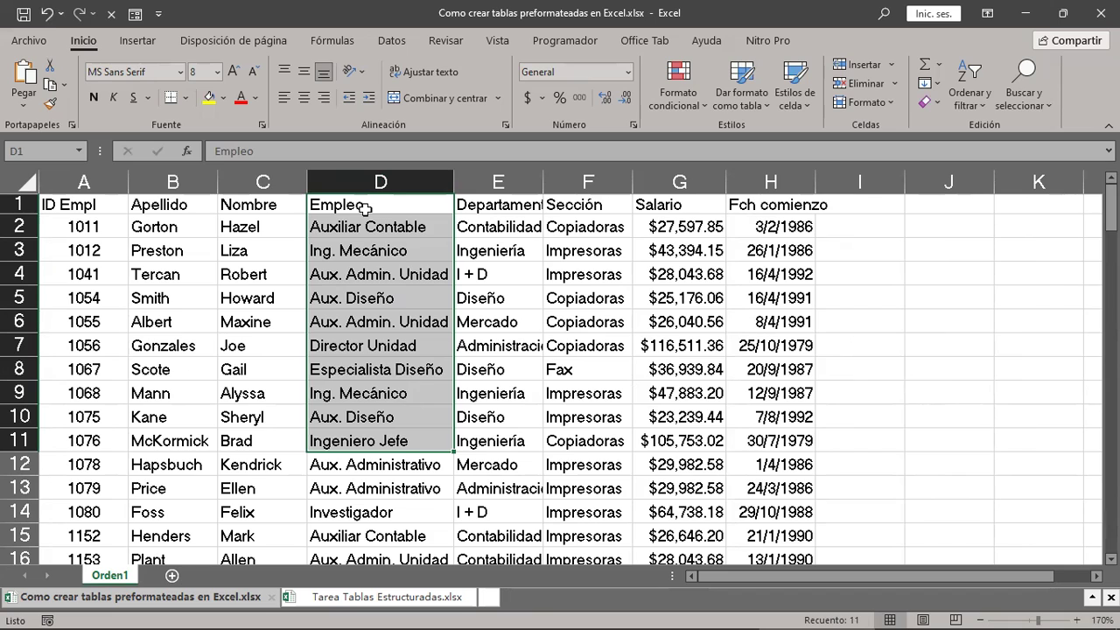
click(365, 207)
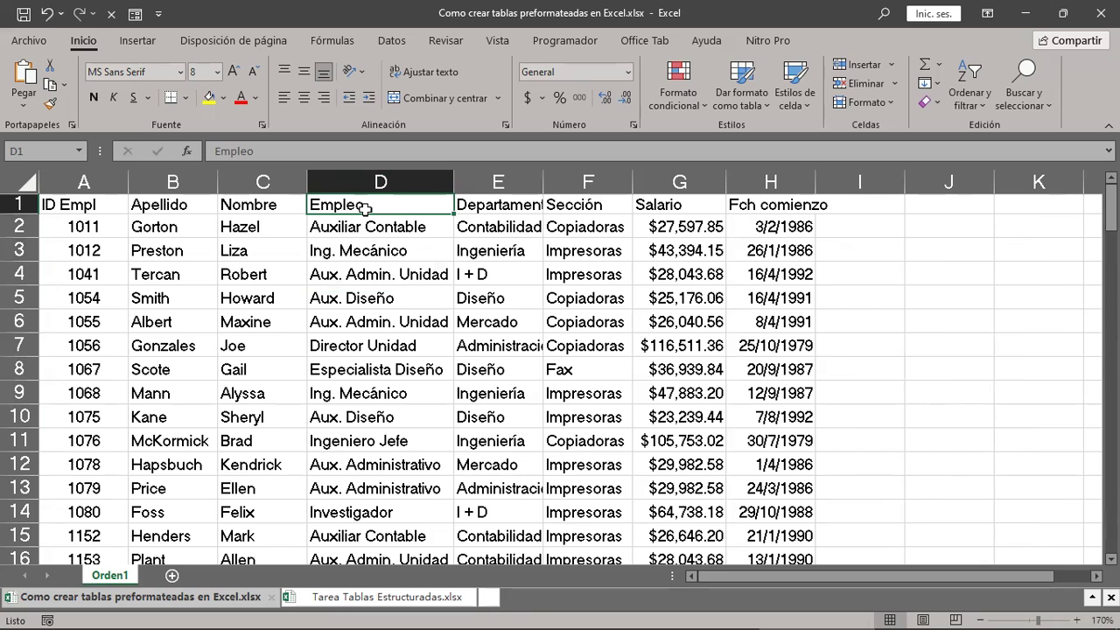
drag(88, 207, 739, 218)
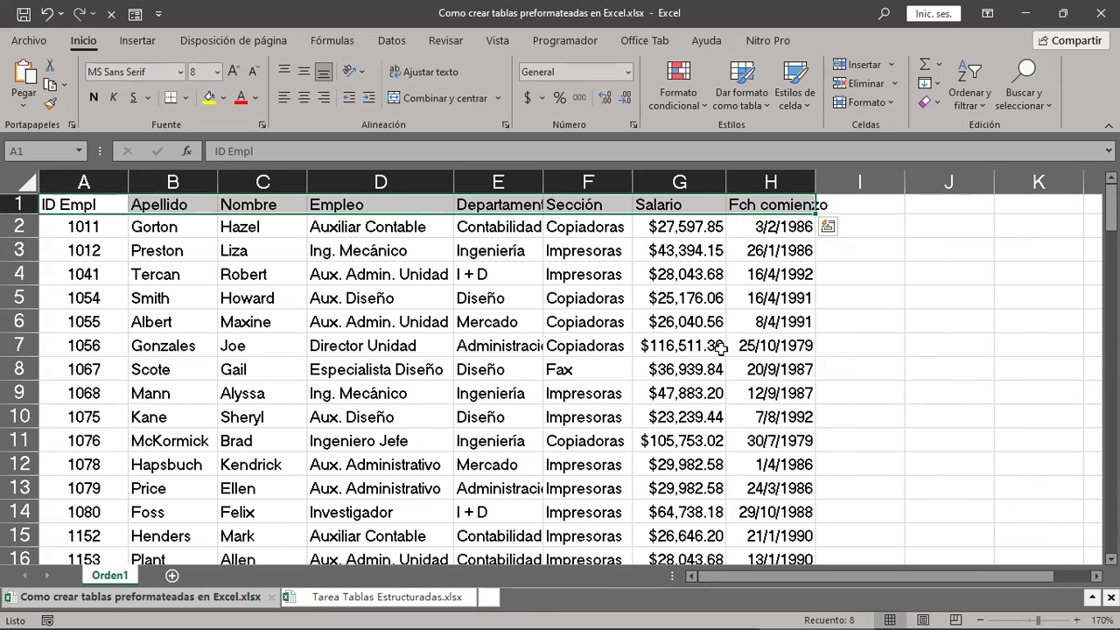
click(262, 250)
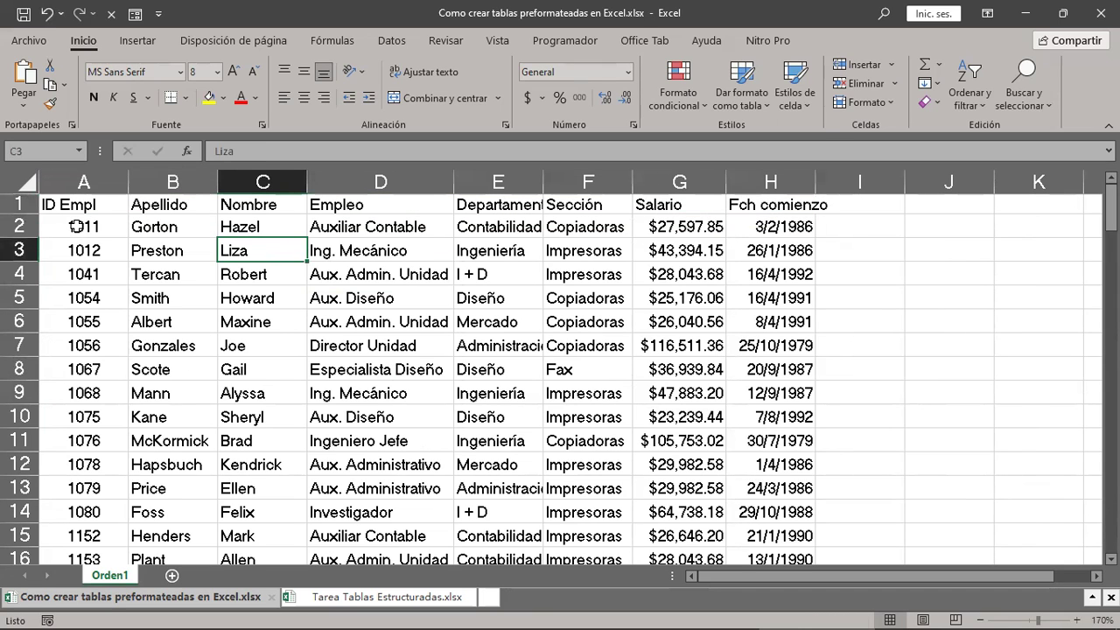
drag(76, 225, 761, 226)
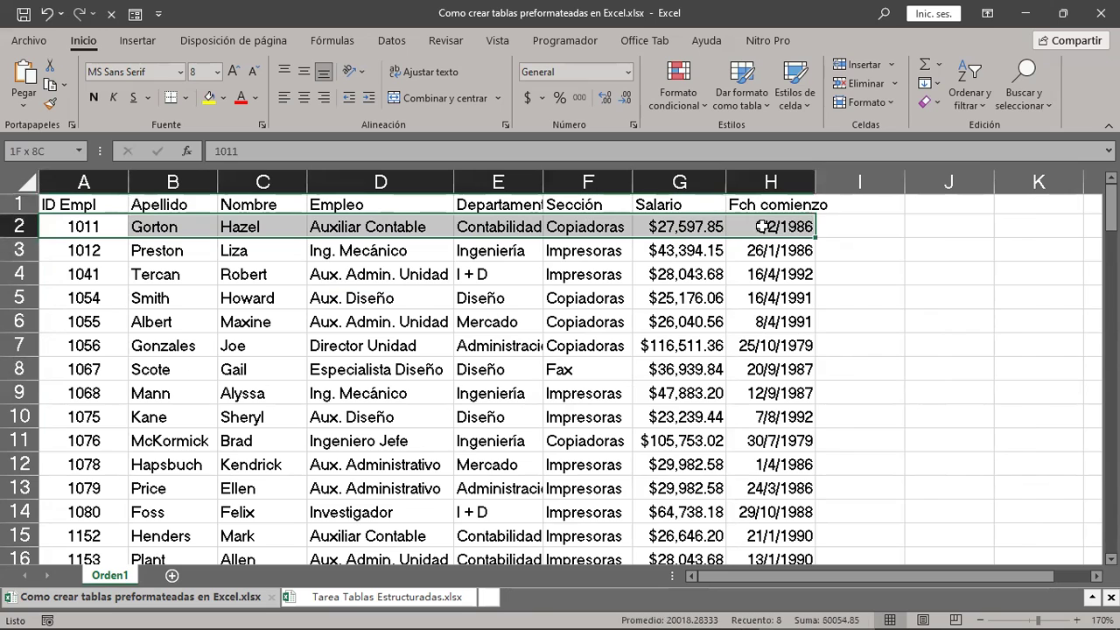
drag(112, 250, 758, 237)
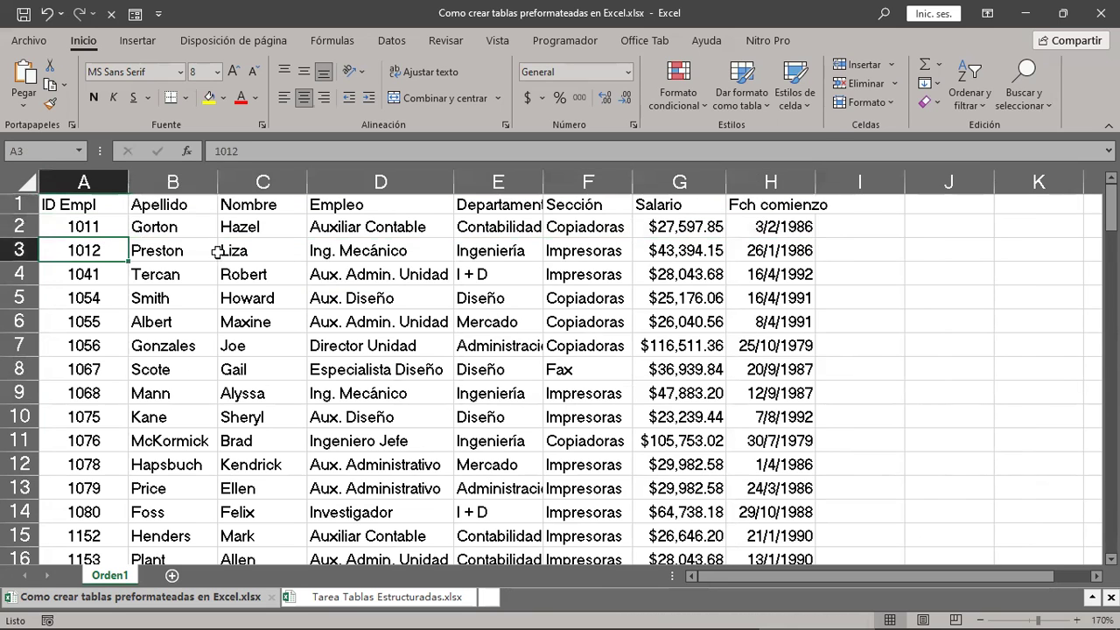
mouse_move(131, 273)
mouse_down()
mouse_move(744, 260)
mouse_move(740, 278)
mouse_up()
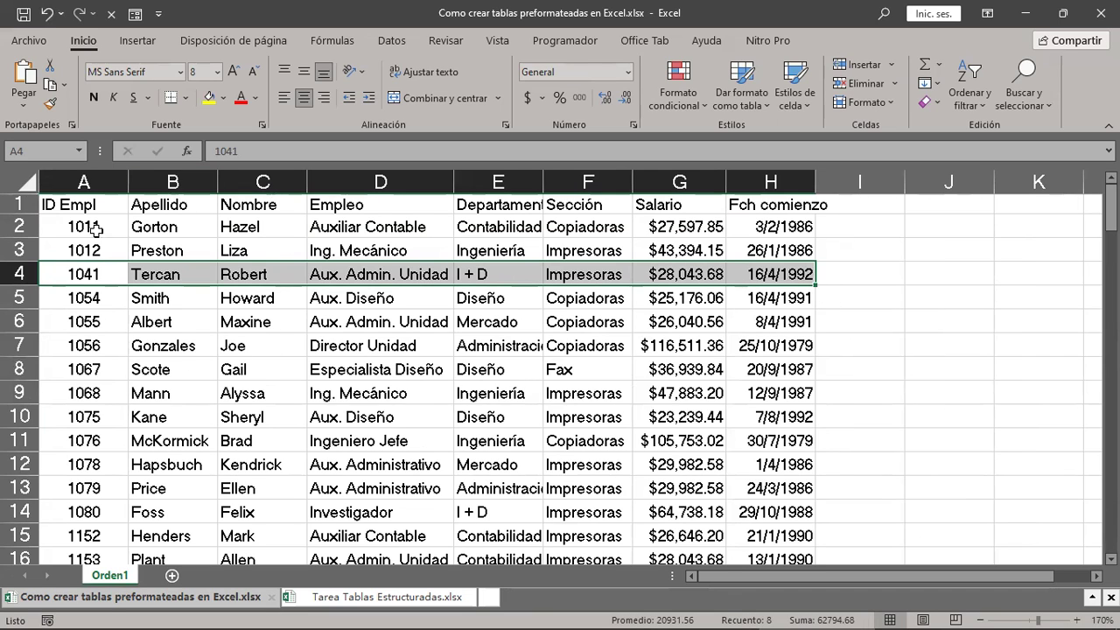
click(99, 276)
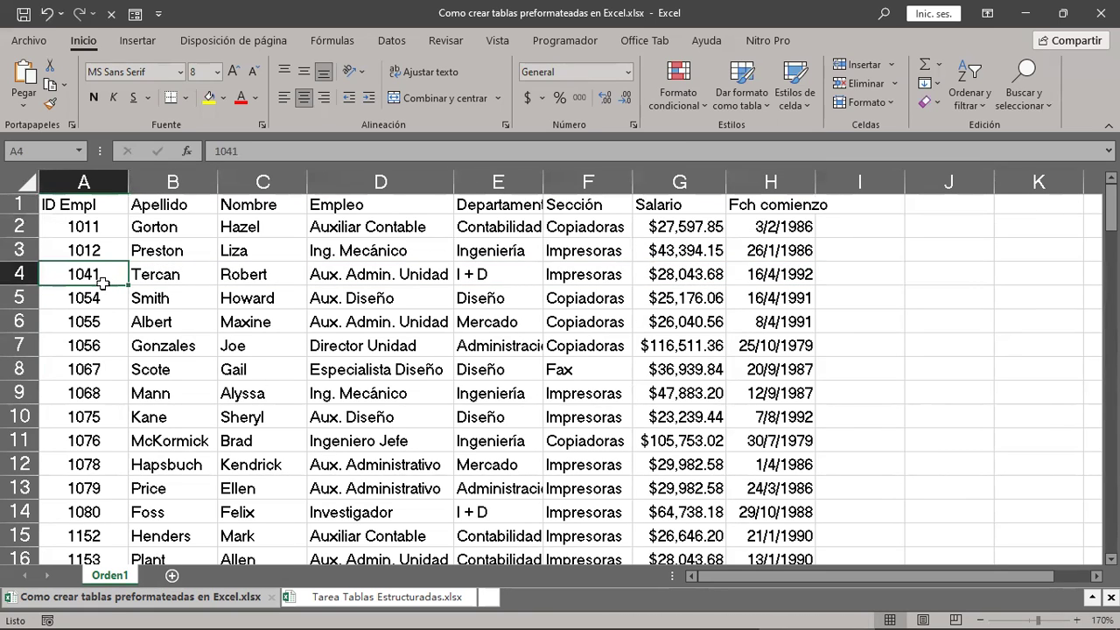
drag(100, 274, 202, 278)
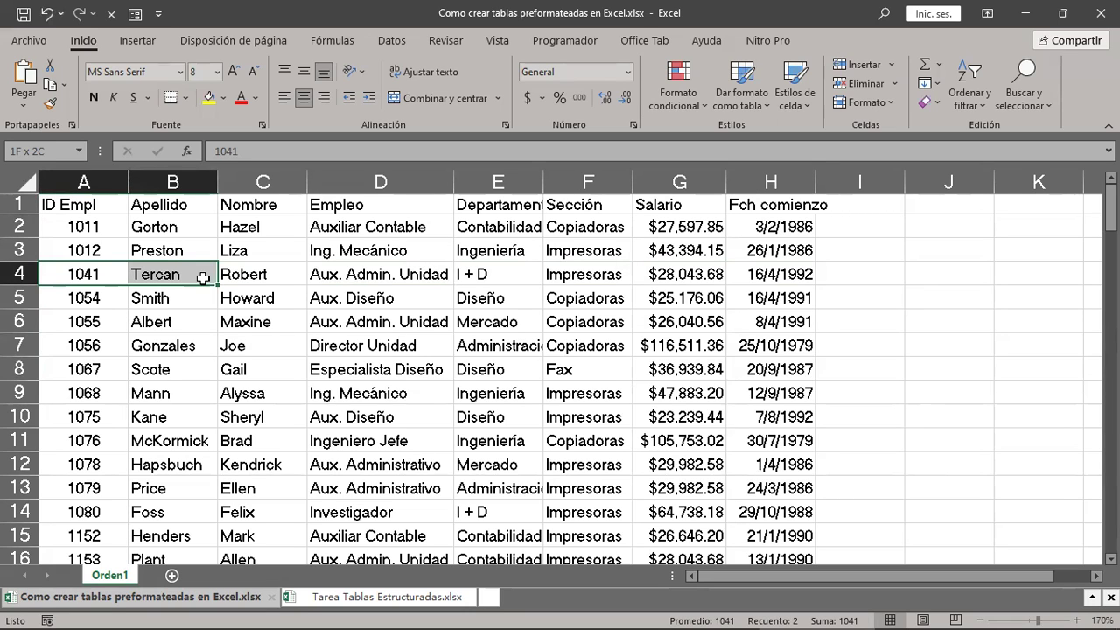
mouse_move(202, 278)
mouse_down()
mouse_move(266, 266)
mouse_move(381, 282)
mouse_move(442, 275)
mouse_up()
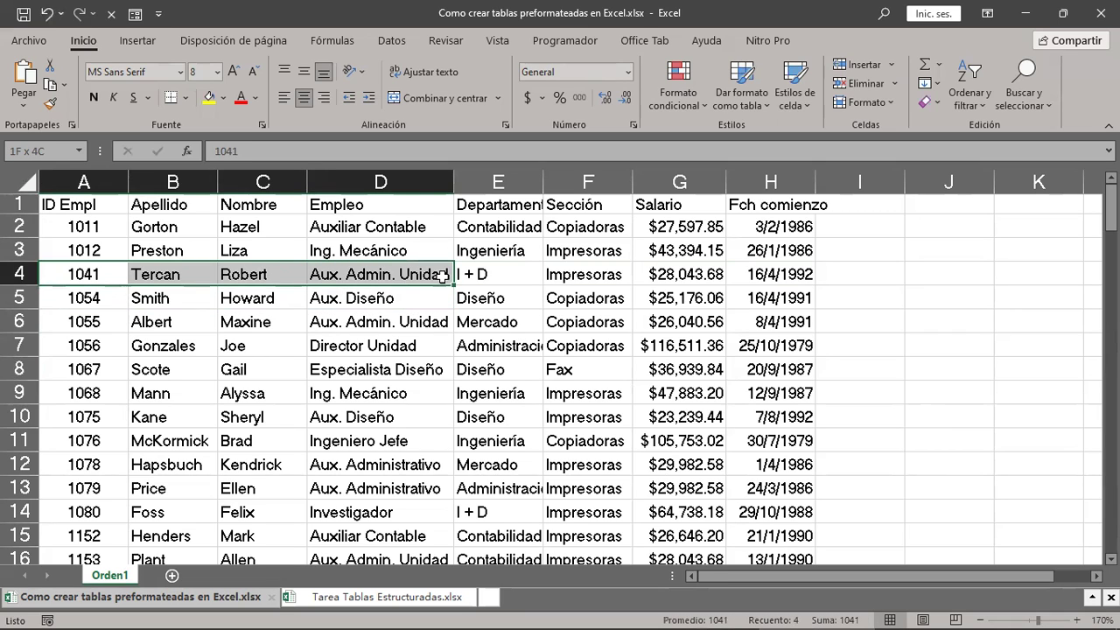
drag(442, 275, 775, 266)
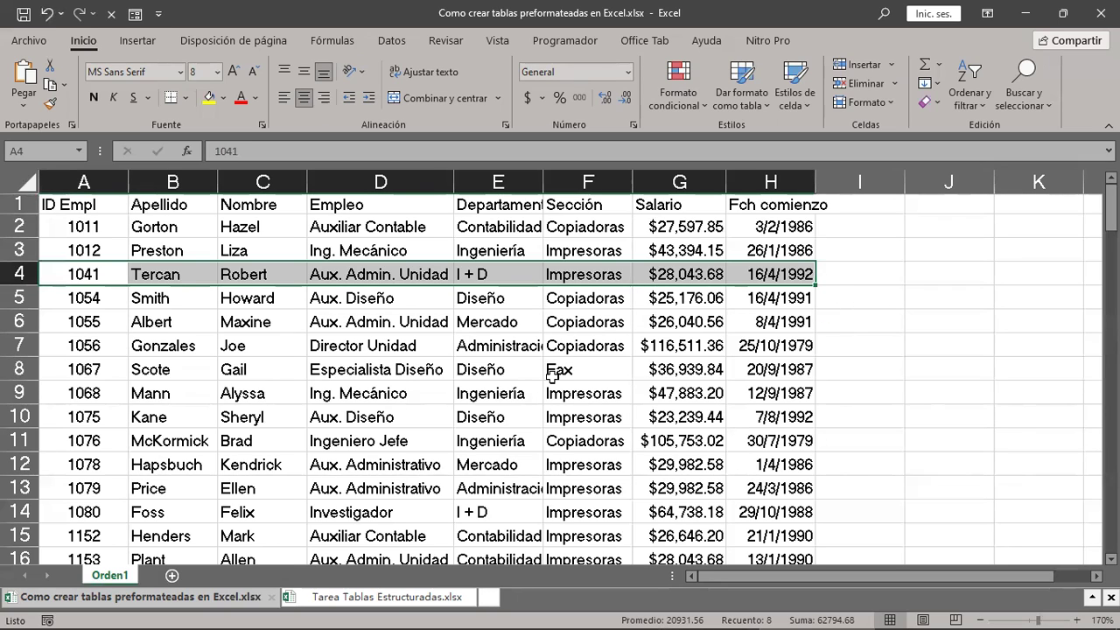
click(273, 295)
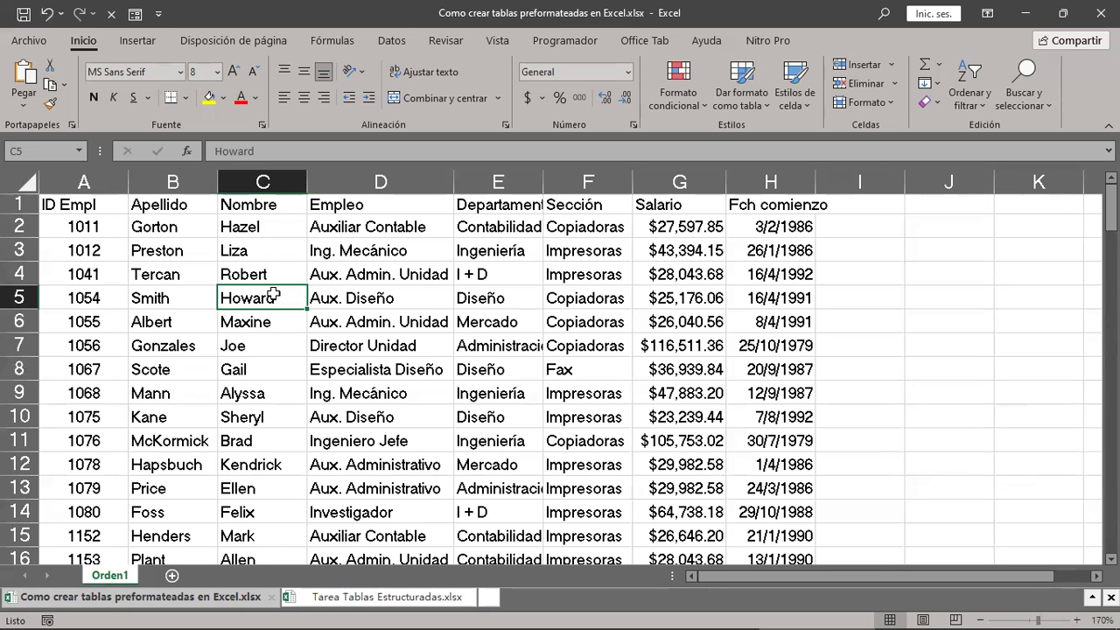
click(424, 288)
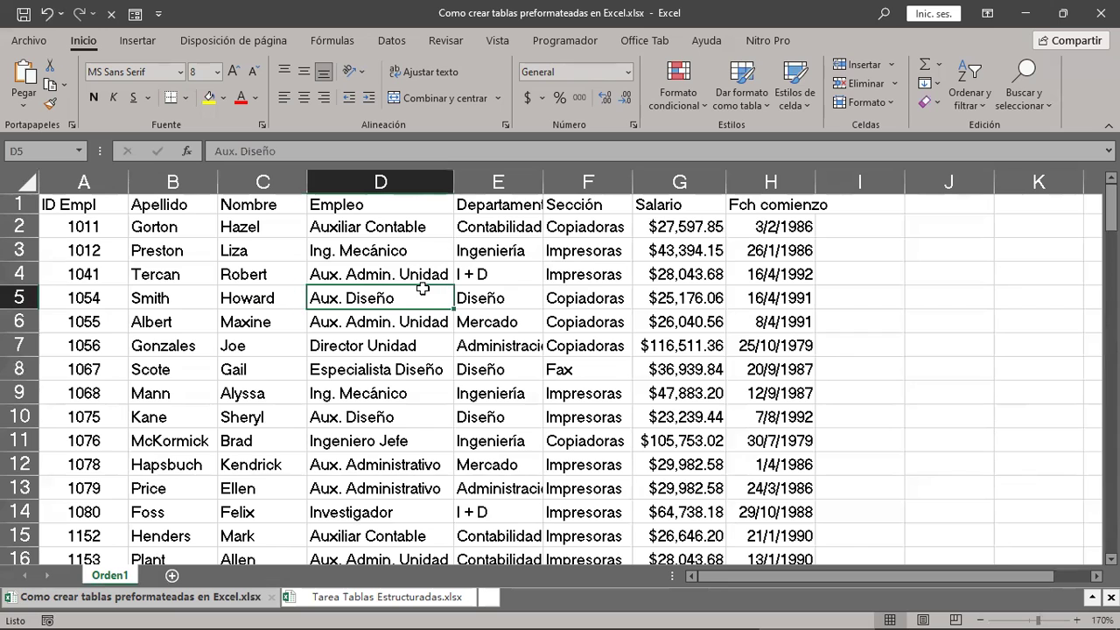
click(525, 295)
click(488, 352)
click(336, 360)
key(Left)
click(516, 322)
click(613, 395)
click(263, 372)
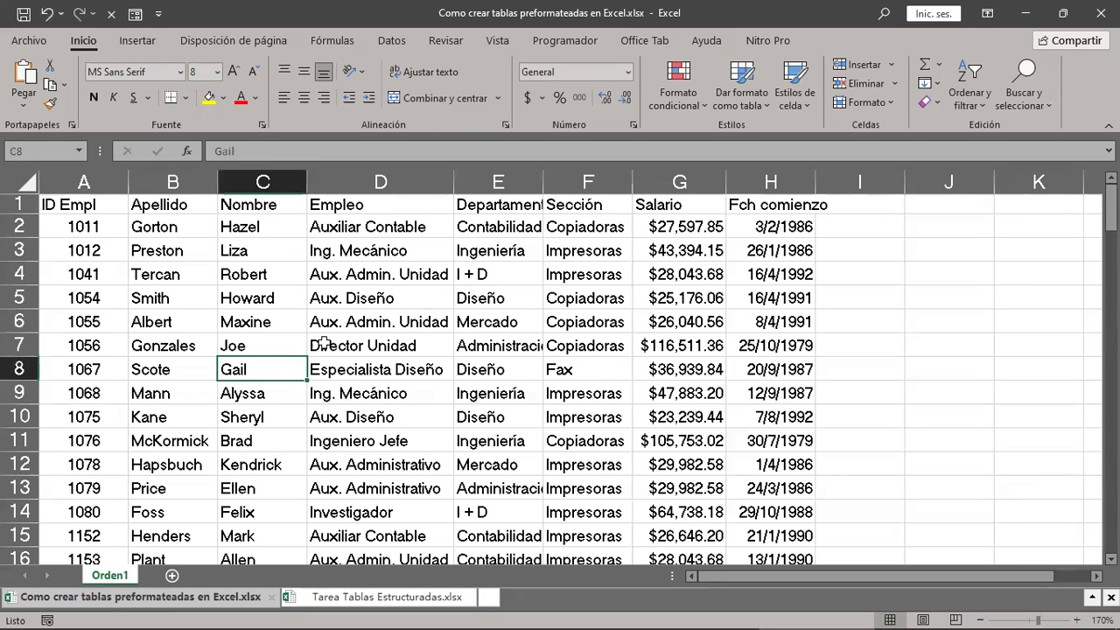
click(599, 280)
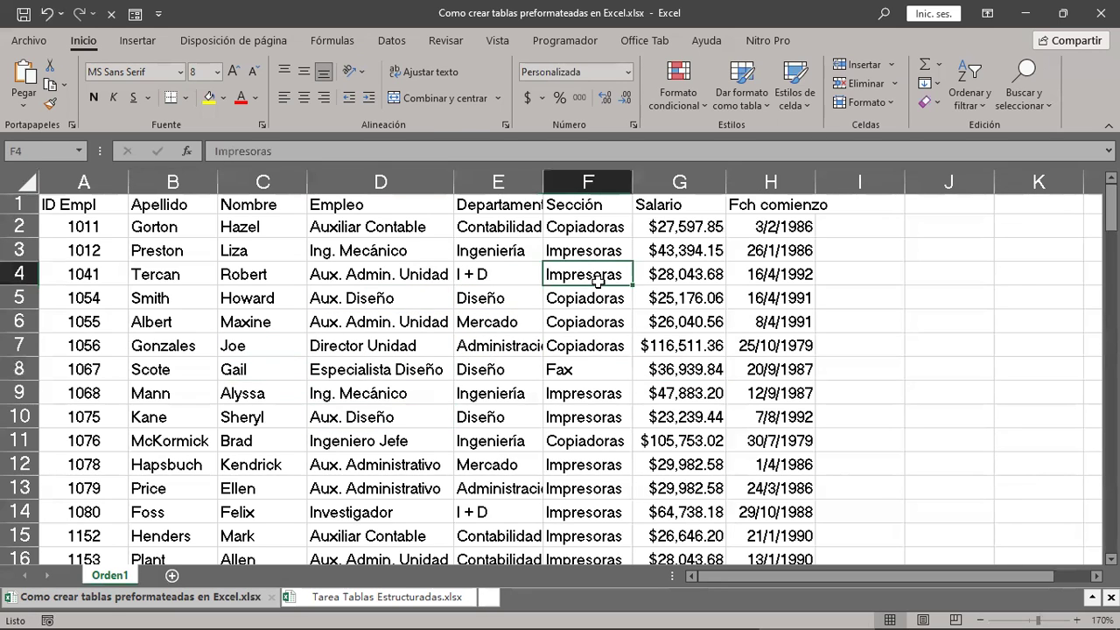
click(140, 41)
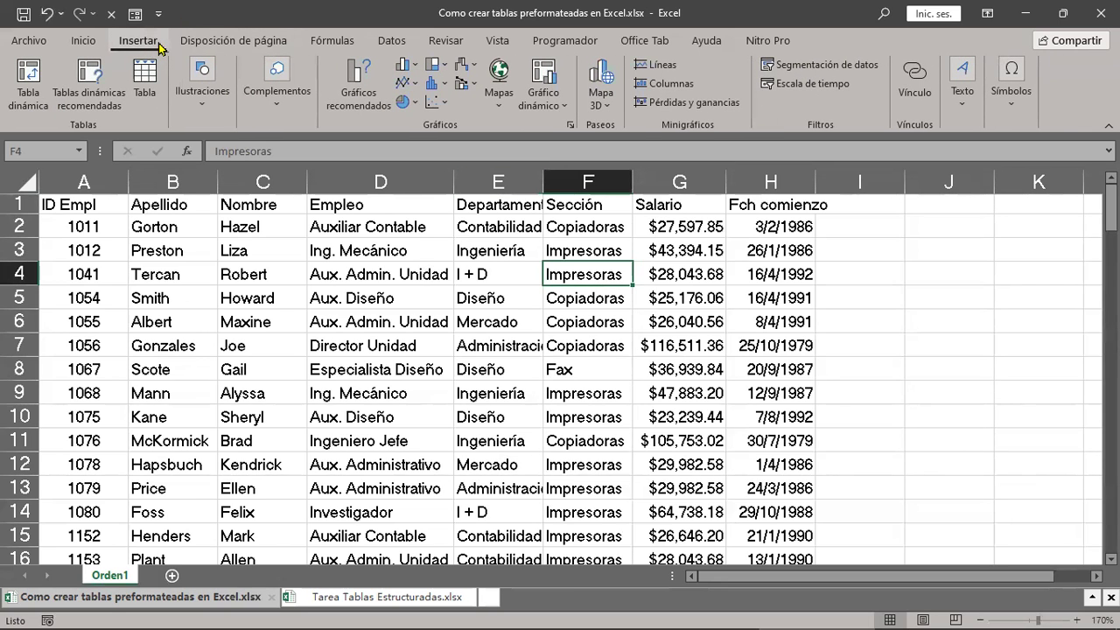
click(151, 103)
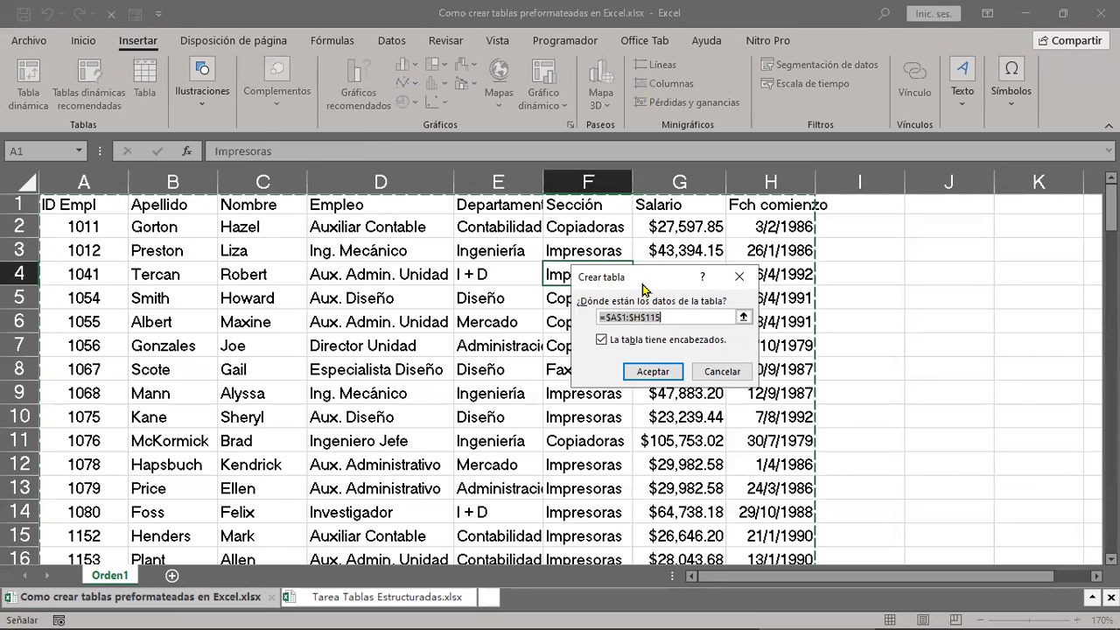
drag(643, 276, 580, 109)
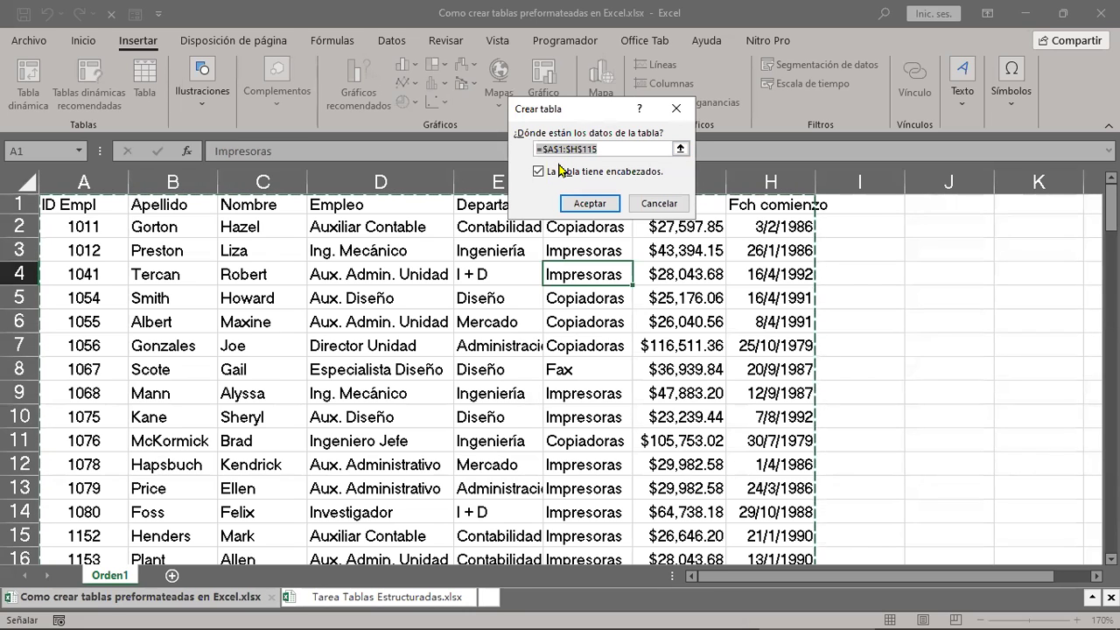
click(587, 154)
scroll(708, 288, down, 3)
scroll(713, 324, down, 1)
scroll(714, 335, down, 5)
scroll(715, 335, down, 5)
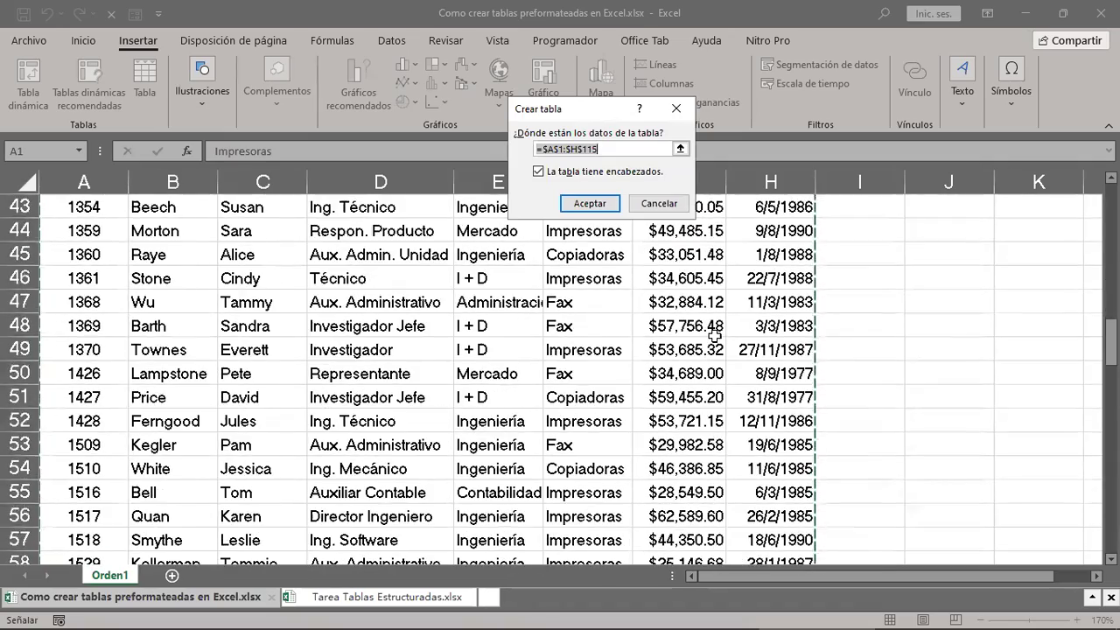
scroll(714, 335, down, 5)
scroll(715, 335, down, 1)
scroll(715, 335, down, 5)
scroll(715, 335, down, 2)
scroll(714, 335, down, 3)
scroll(715, 335, down, 3)
scroll(715, 335, down, 2)
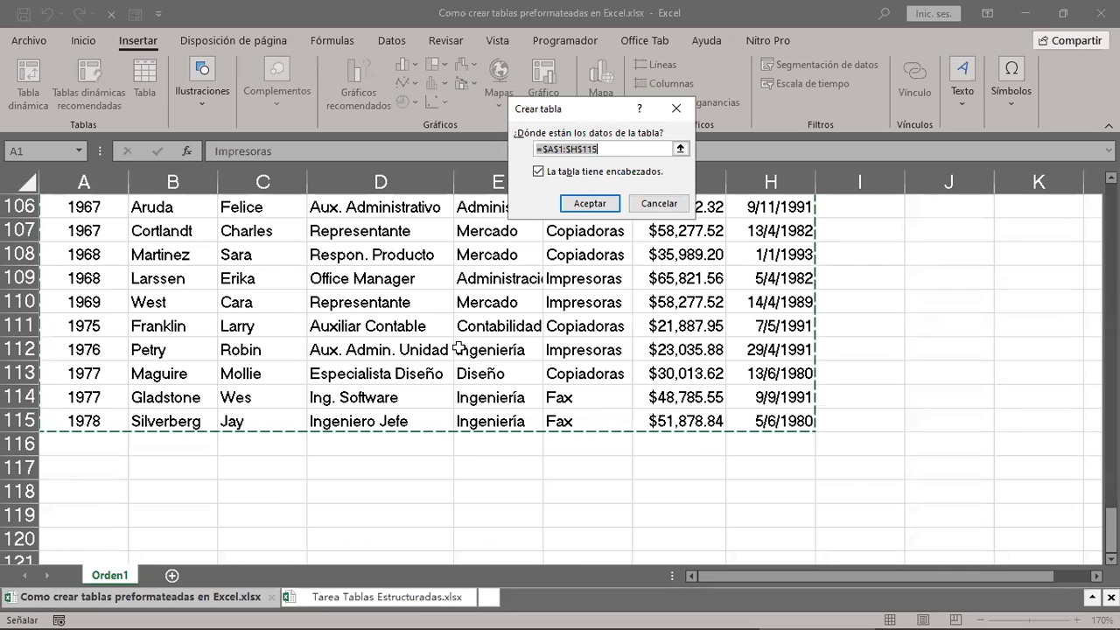
Step: Confirm creating the table from A1:H115, then return to the top and select cell F7
click(591, 206)
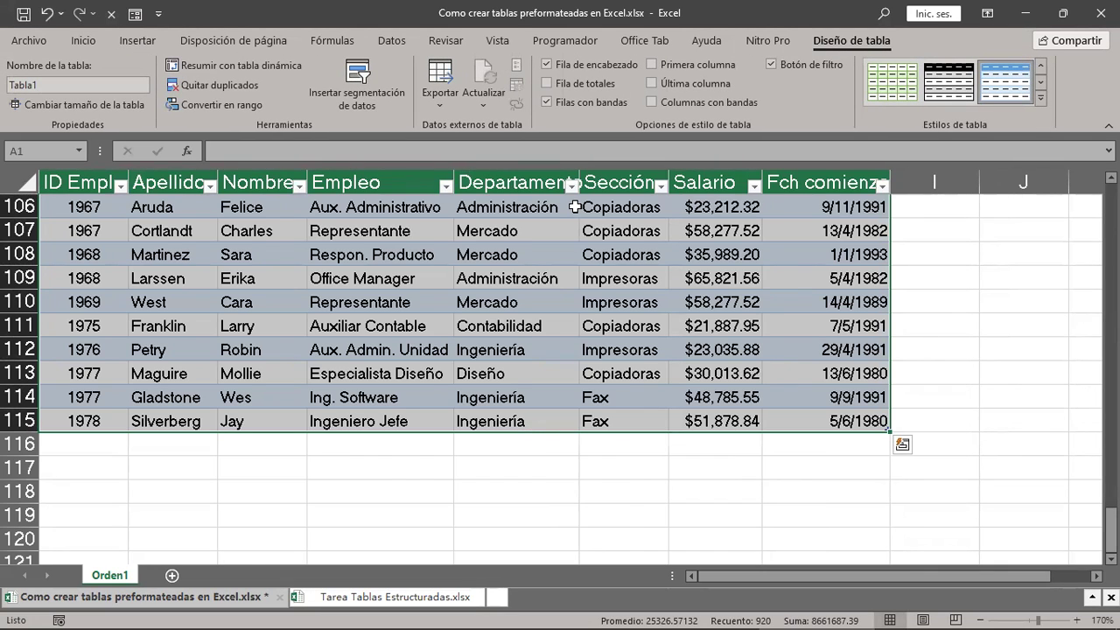
scroll(992, 445, up, 9)
scroll(991, 445, up, 9)
scroll(993, 450, up, 8)
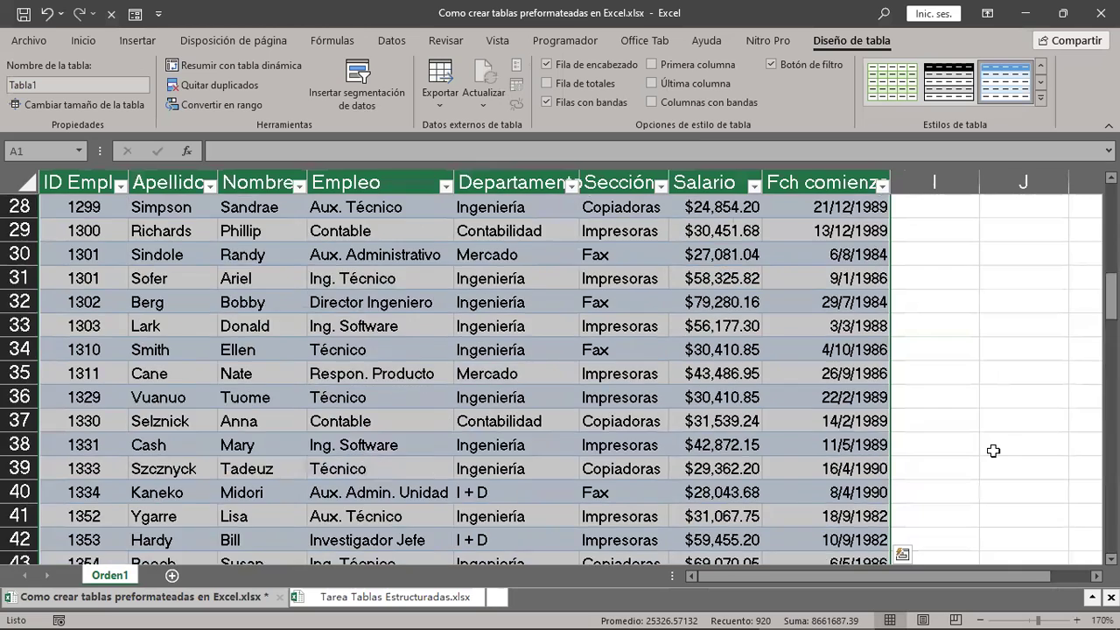
scroll(993, 451, up, 5)
scroll(992, 450, up, 4)
click(581, 346)
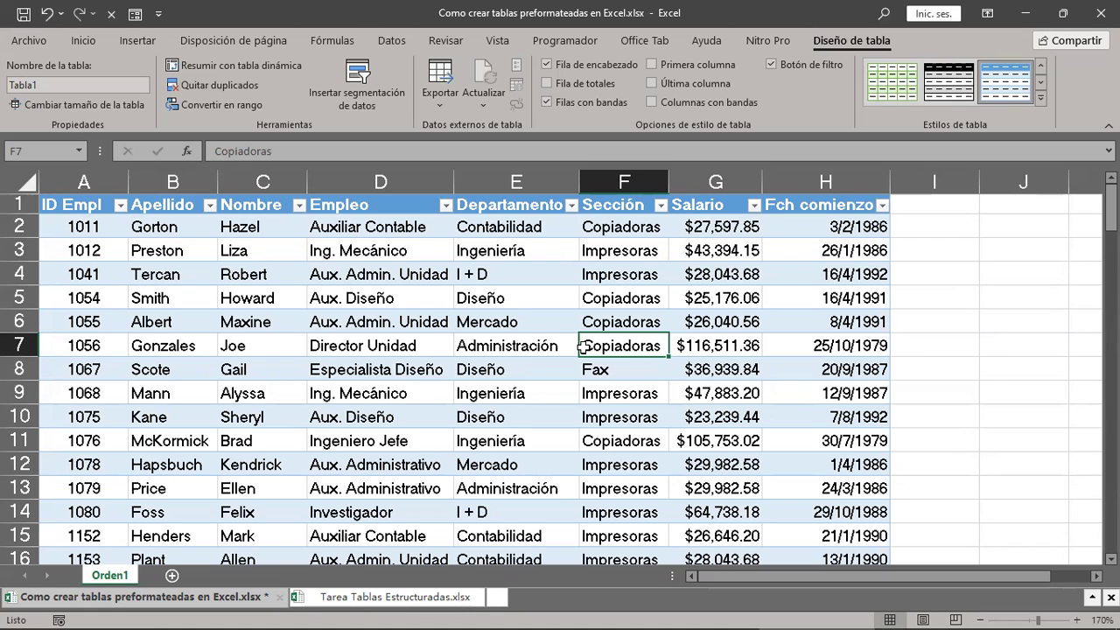
Step: Undo the table conversion and select cell E9 in the employee data
click(48, 14)
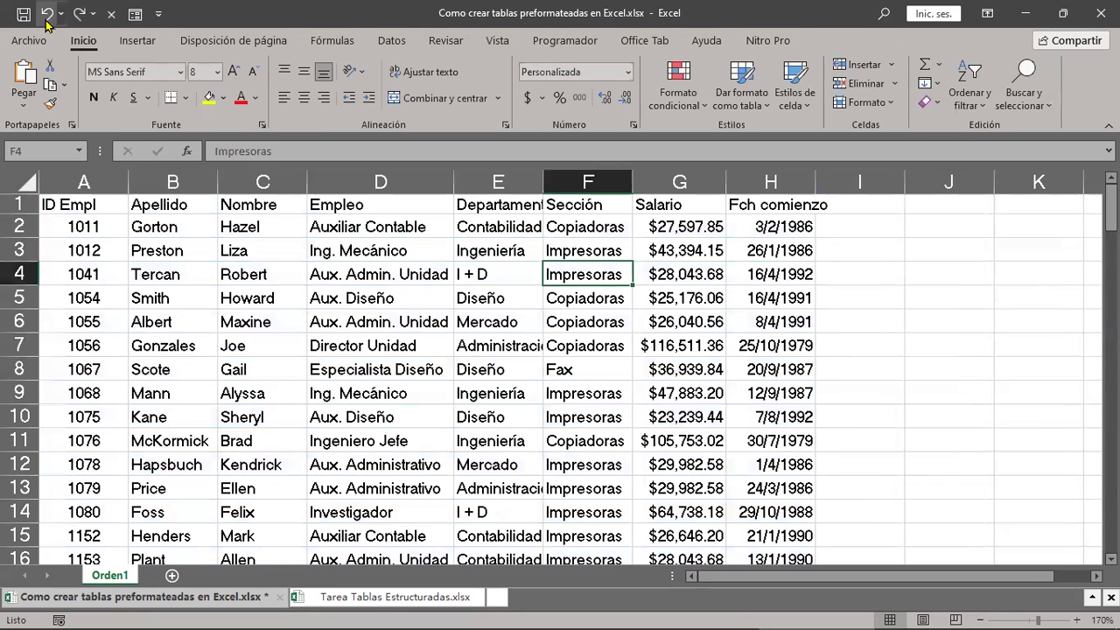
click(495, 385)
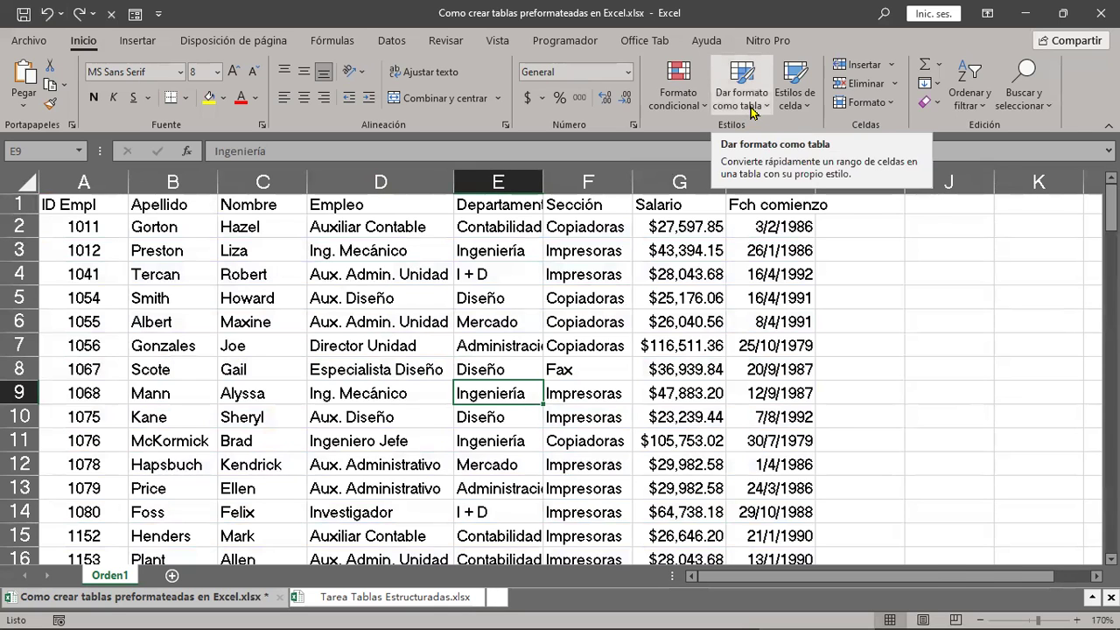
Step: Open the Dar formato como tabla gallery and browse its Claro, Medio and Oscuro styles
click(750, 108)
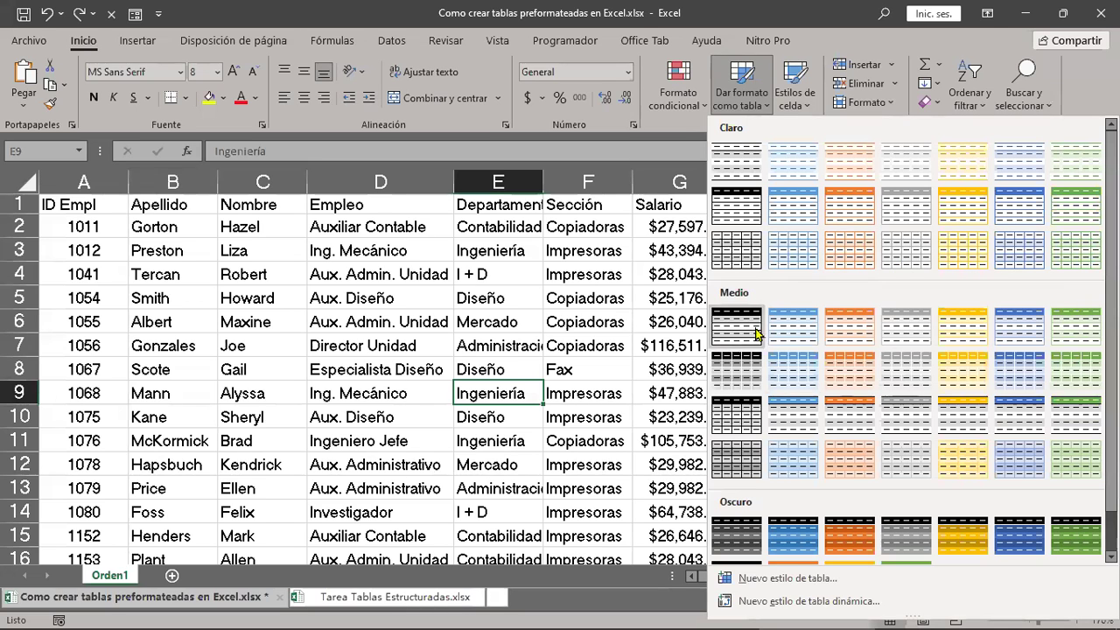
scroll(962, 421, down, 1)
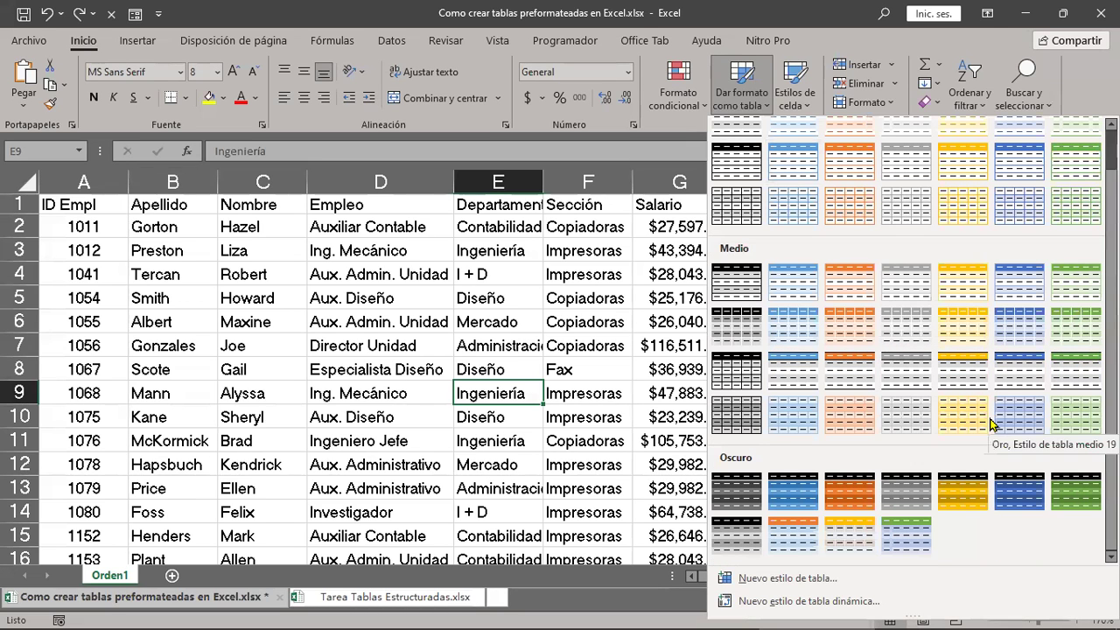
scroll(991, 423, up, 1)
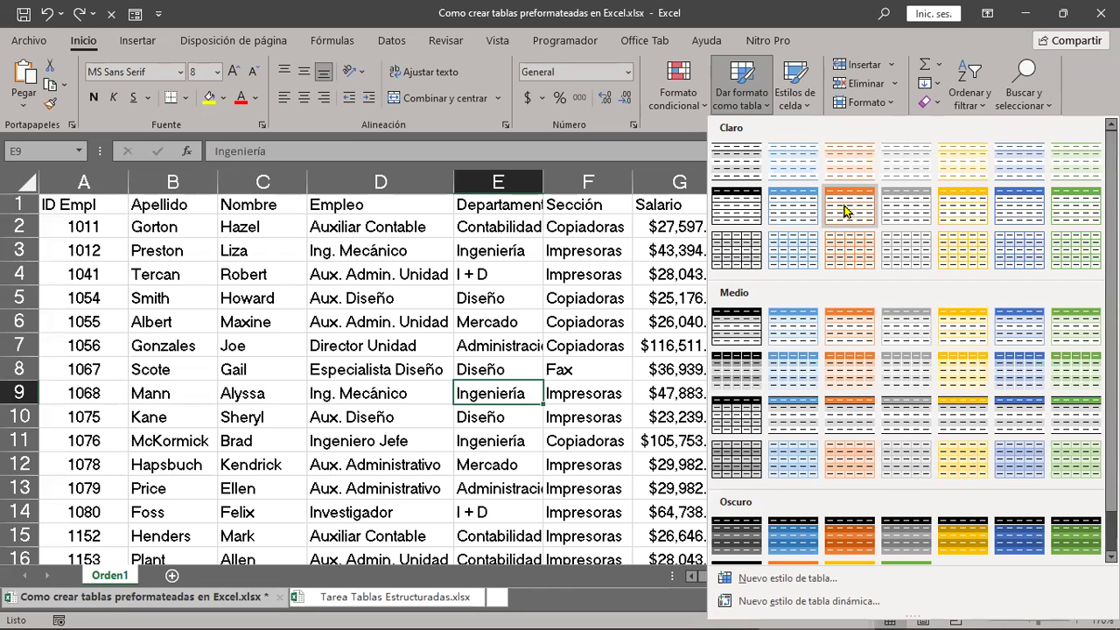
Step: Pick an orange Claro style and confirm the A1:H115 range to create Tabla2
click(844, 209)
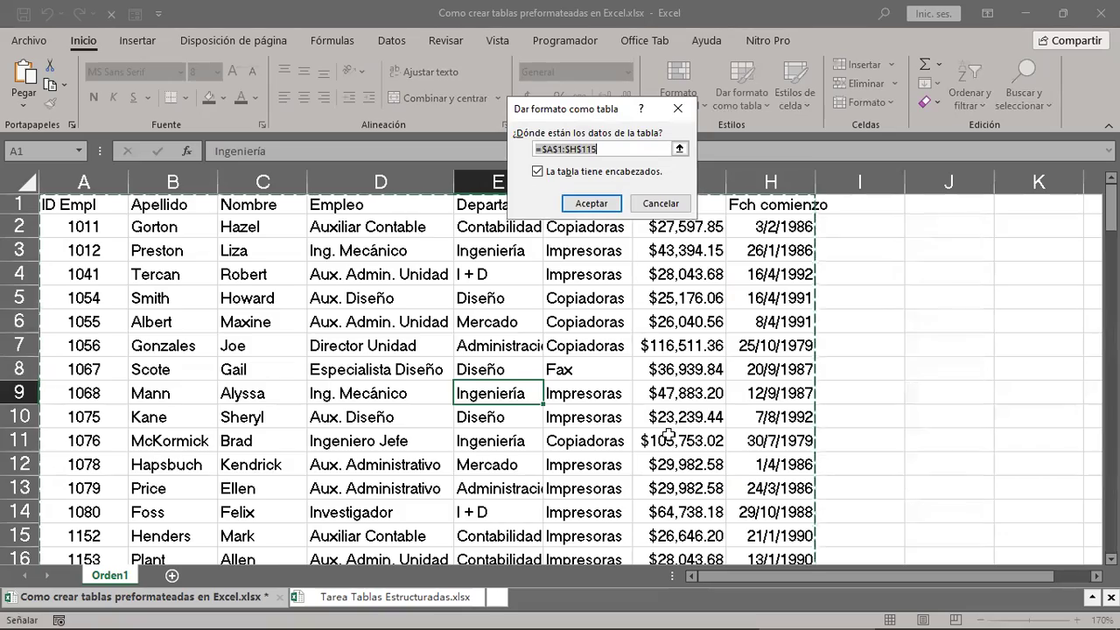
scroll(668, 434, down, 5)
scroll(667, 435, down, 4)
scroll(667, 435, down, 5)
scroll(668, 434, down, 4)
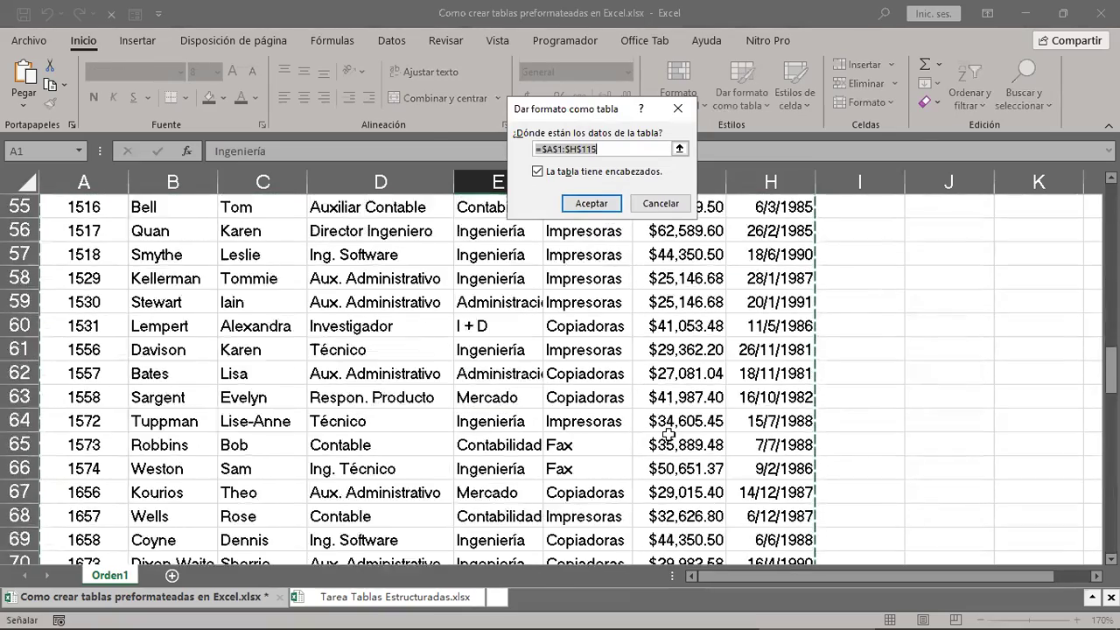
scroll(667, 434, down, 8)
scroll(668, 434, down, 6)
scroll(668, 435, down, 5)
scroll(668, 434, up, 2)
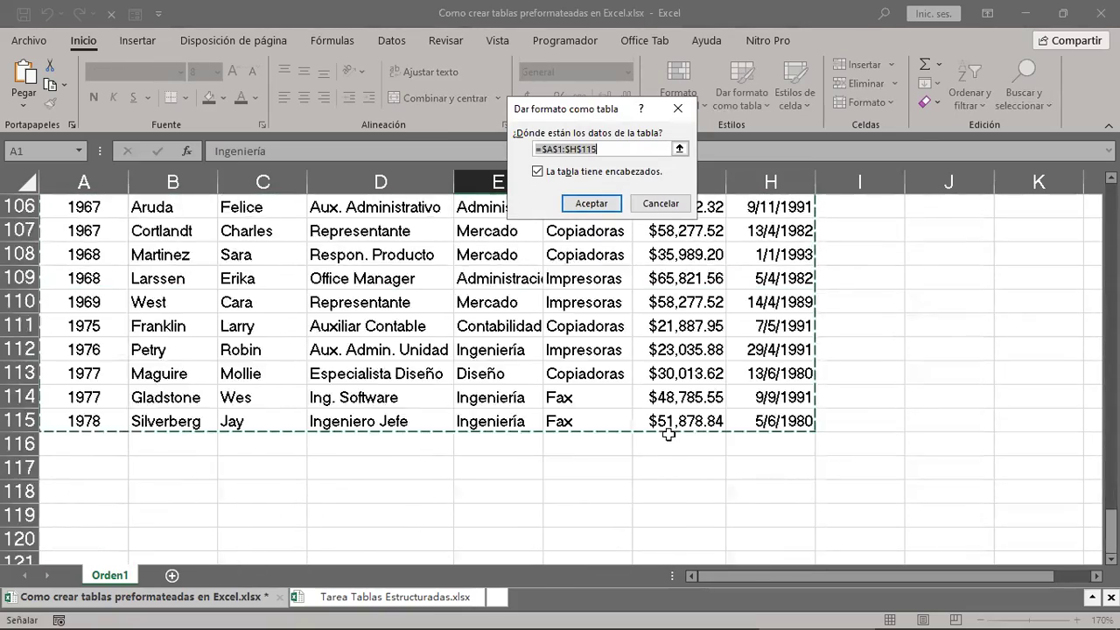
scroll(668, 435, up, 10)
scroll(667, 434, up, 7)
scroll(668, 435, up, 6)
scroll(667, 435, up, 12)
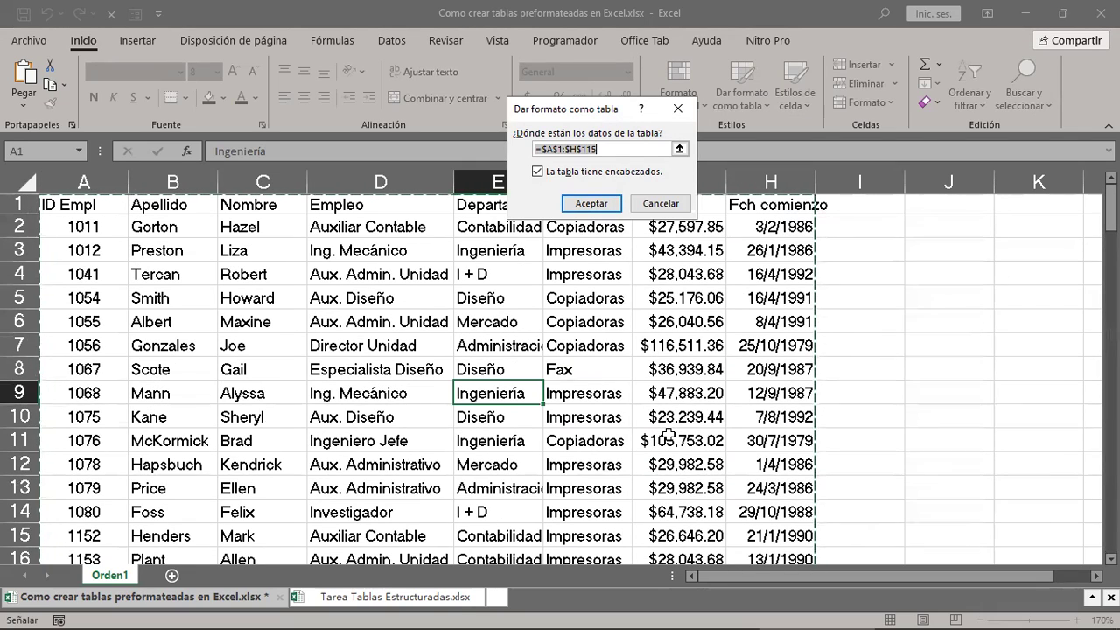
click(586, 204)
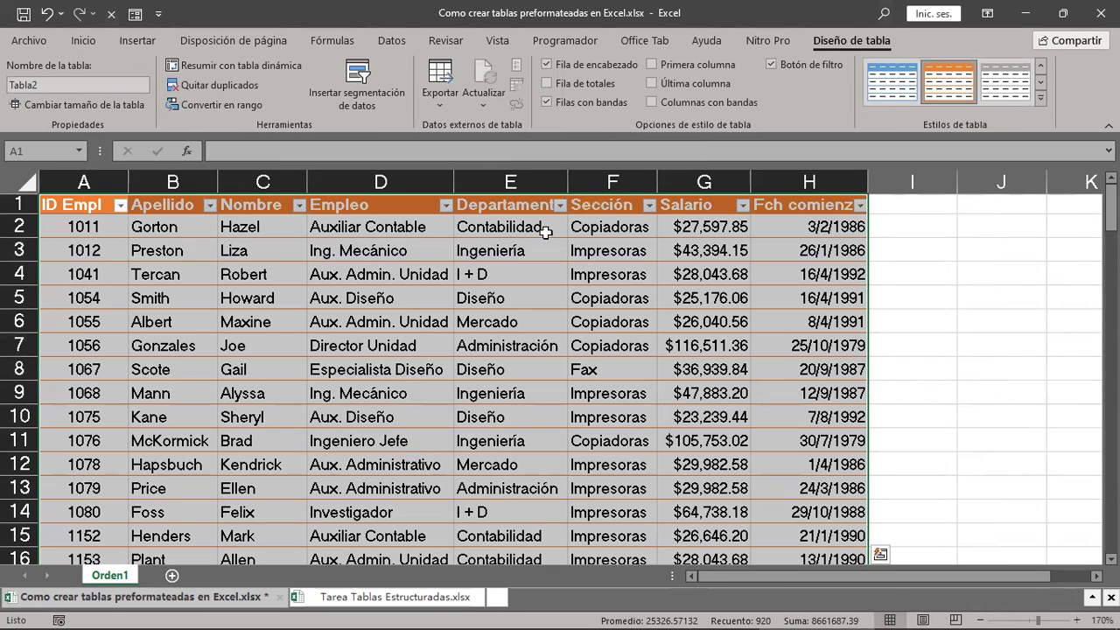
click(511, 289)
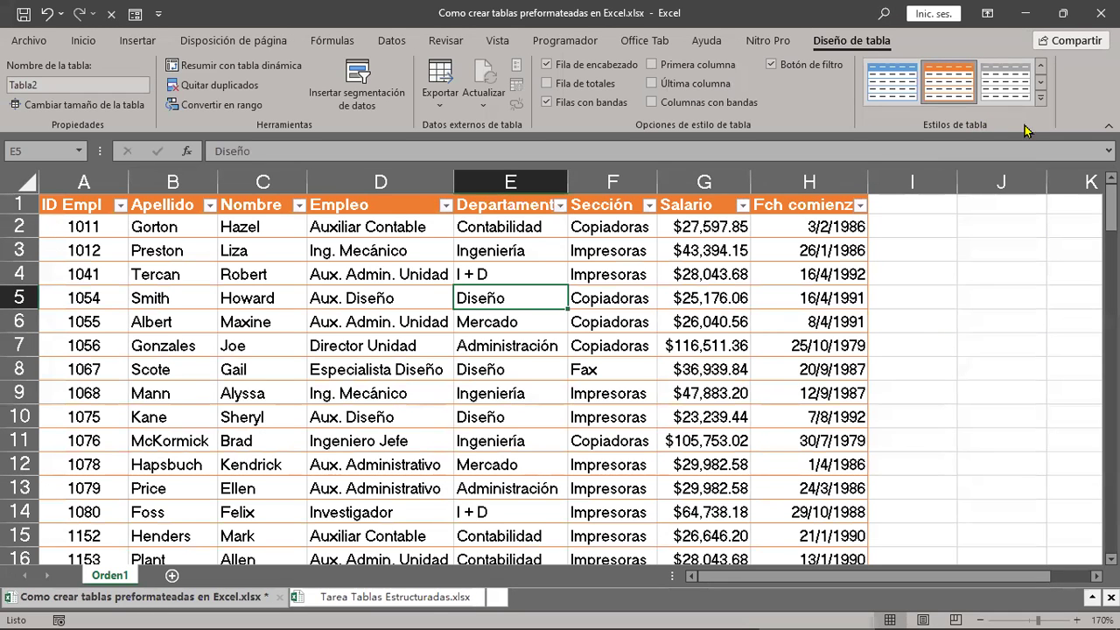
Step: Apply Verde, Estilo de tabla claro 14 from the Estilos de tabla gallery
click(1040, 103)
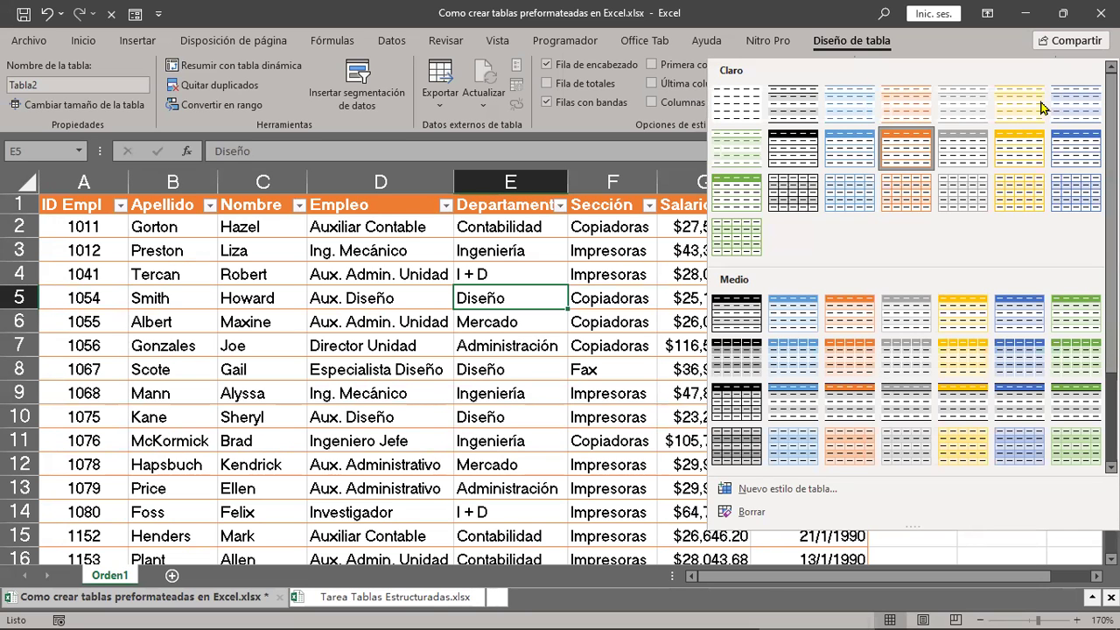
click(731, 203)
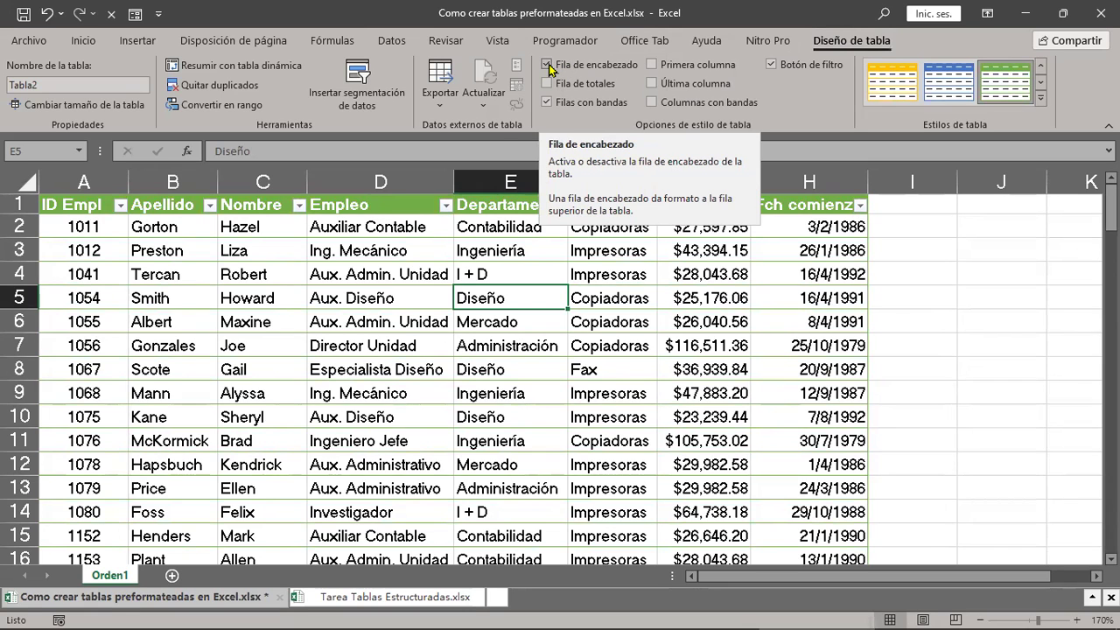
click(547, 65)
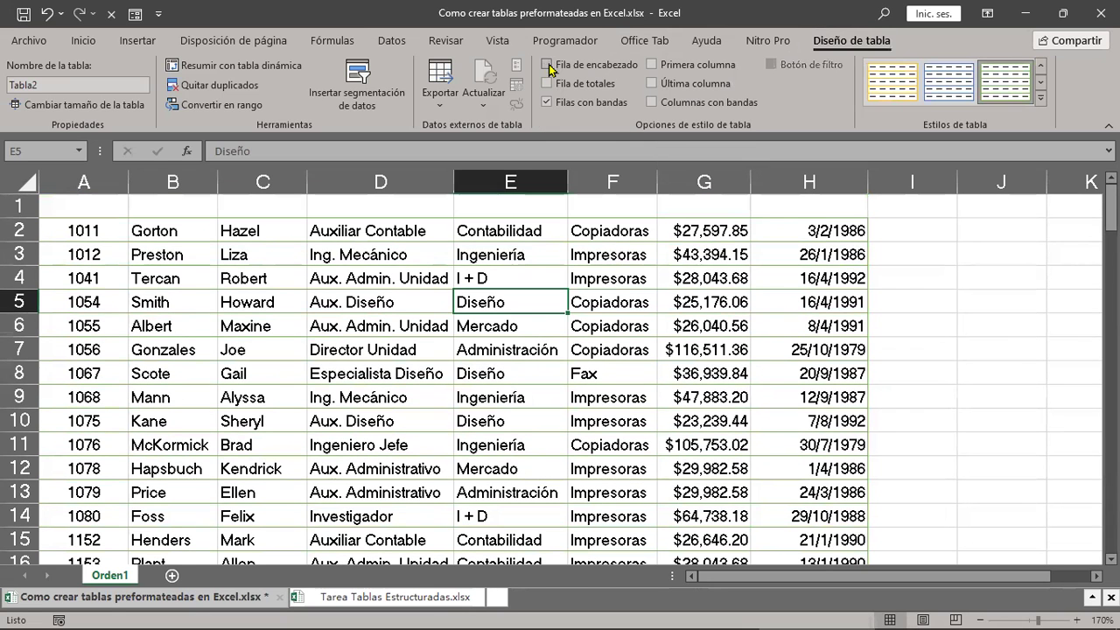
click(548, 66)
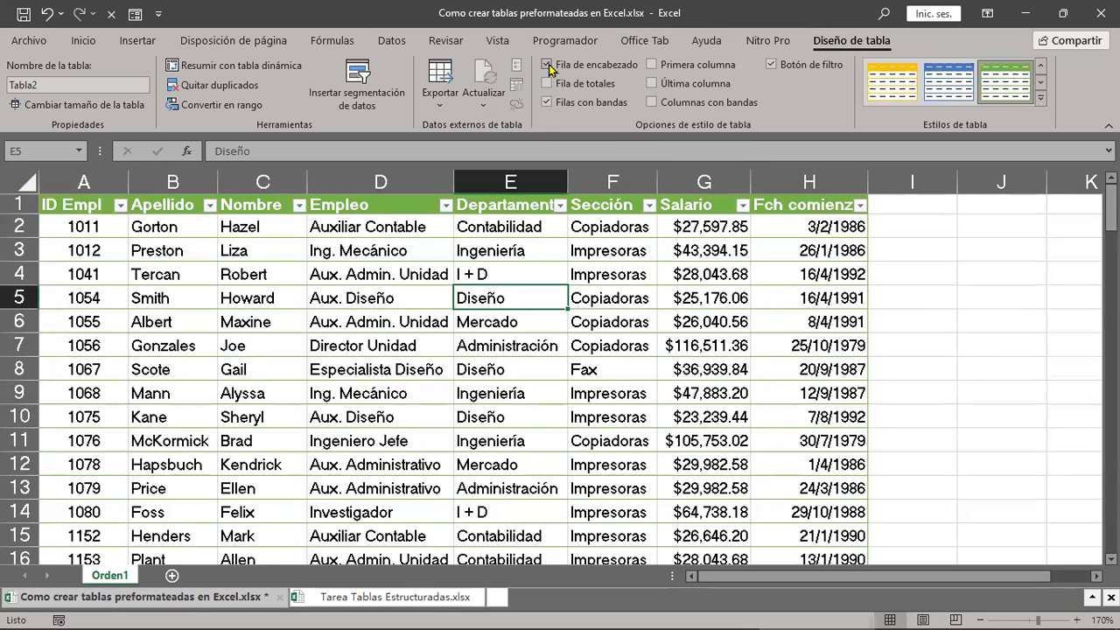
click(548, 66)
click(548, 67)
click(548, 66)
click(549, 67)
click(548, 66)
click(549, 67)
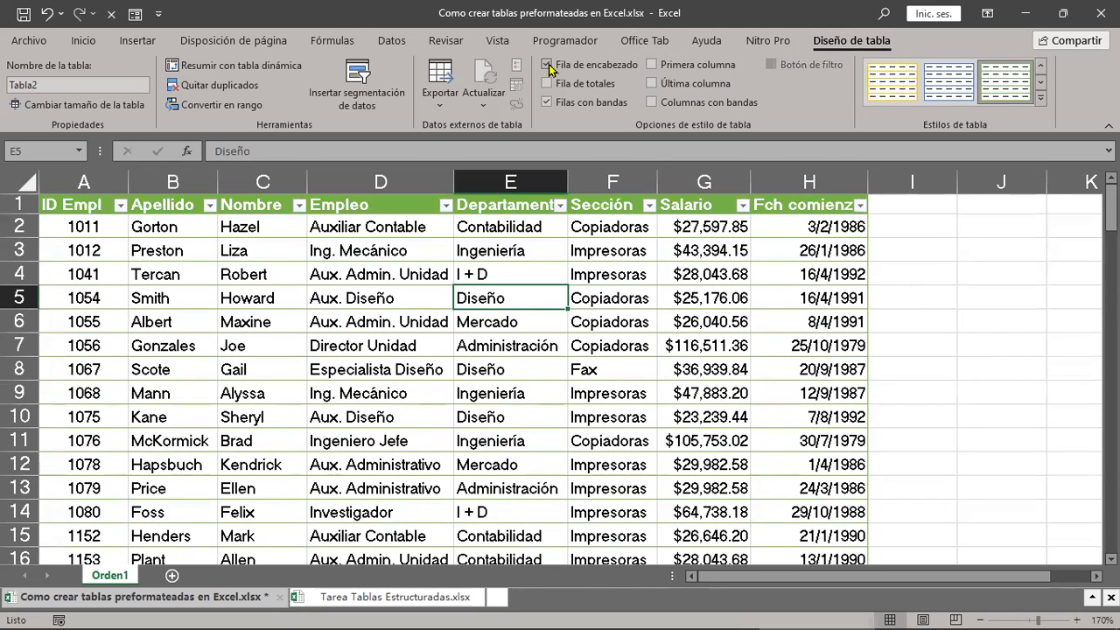
click(549, 66)
click(548, 67)
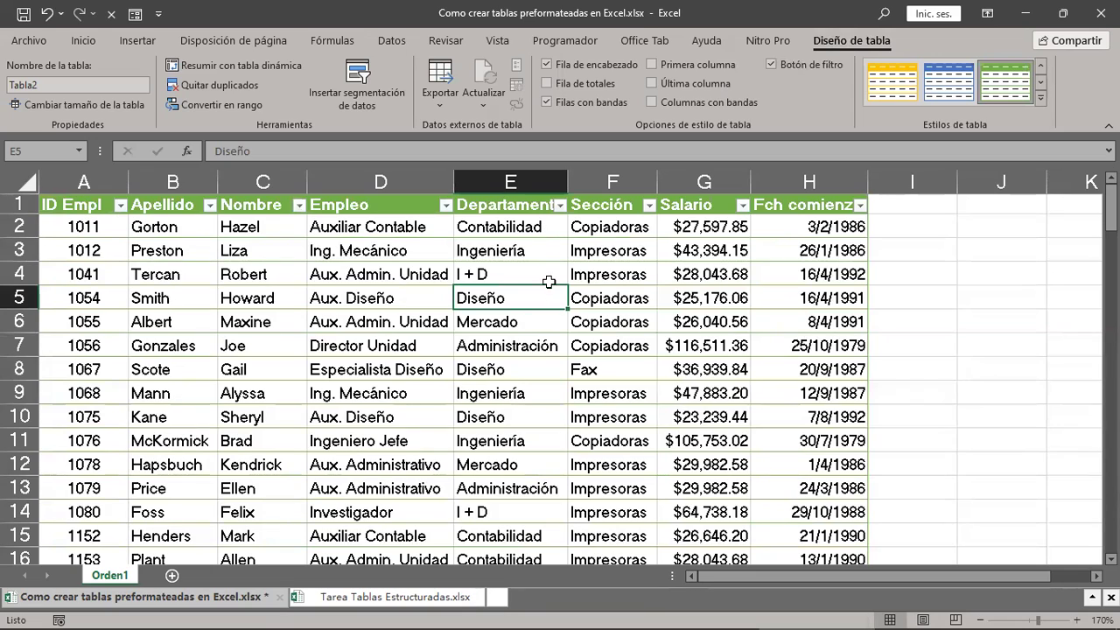
scroll(576, 380, down, 1)
scroll(576, 381, down, 3)
scroll(576, 381, down, 2)
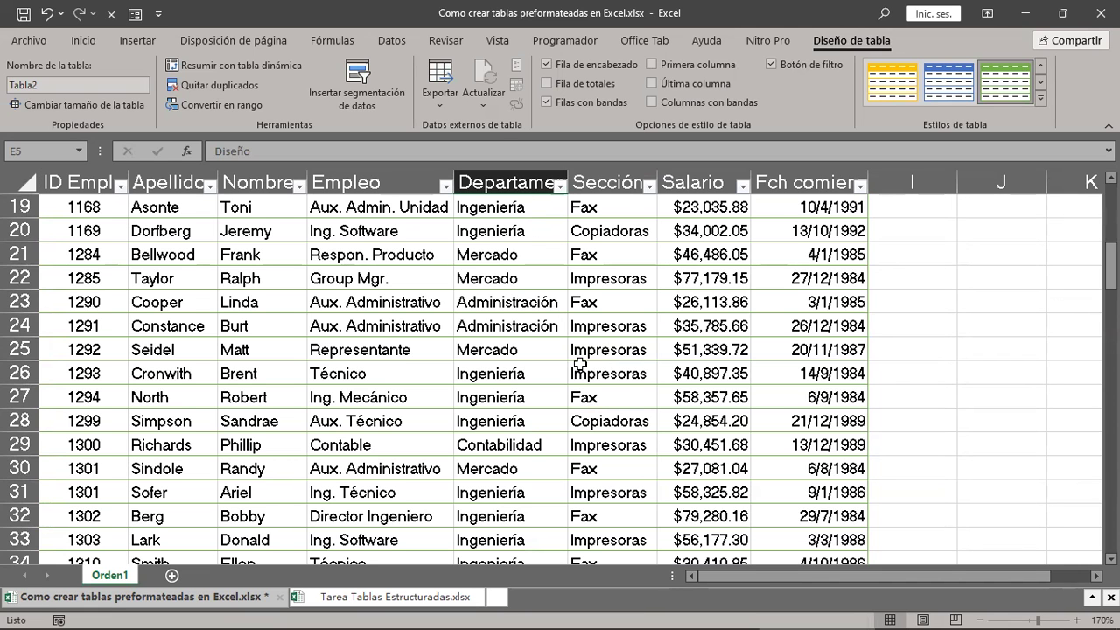
scroll(580, 364, down, 3)
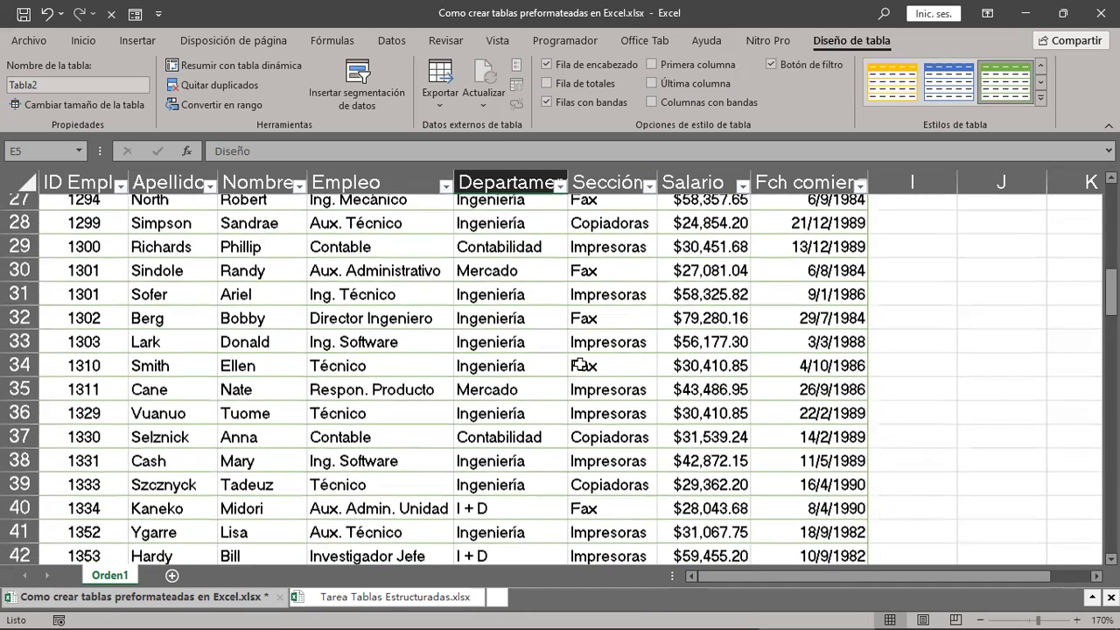
scroll(580, 363, down, 3)
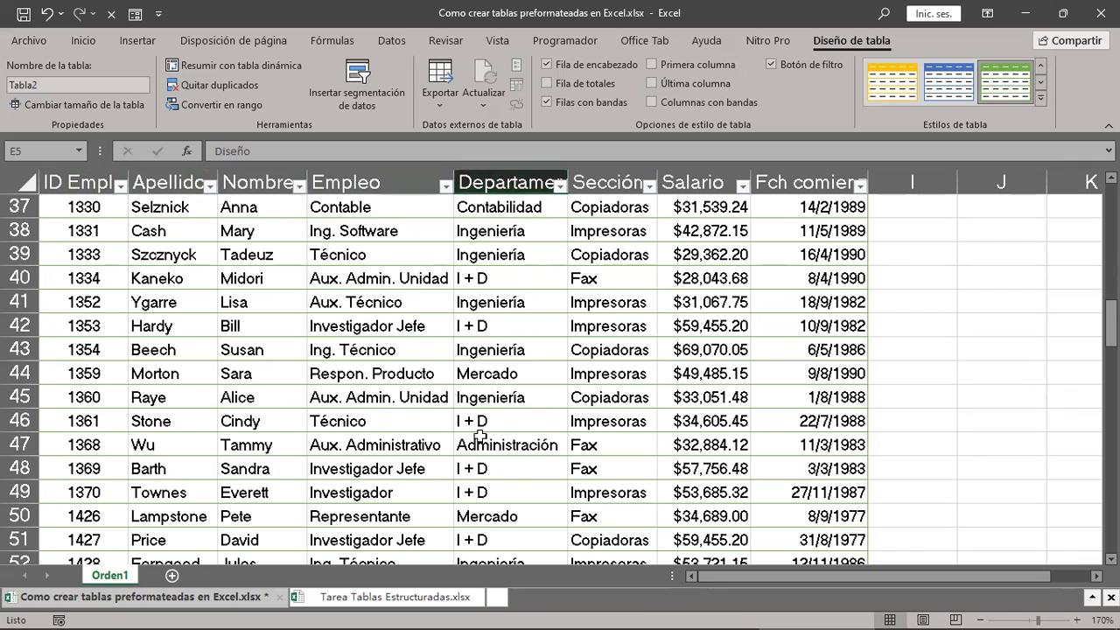
click(529, 390)
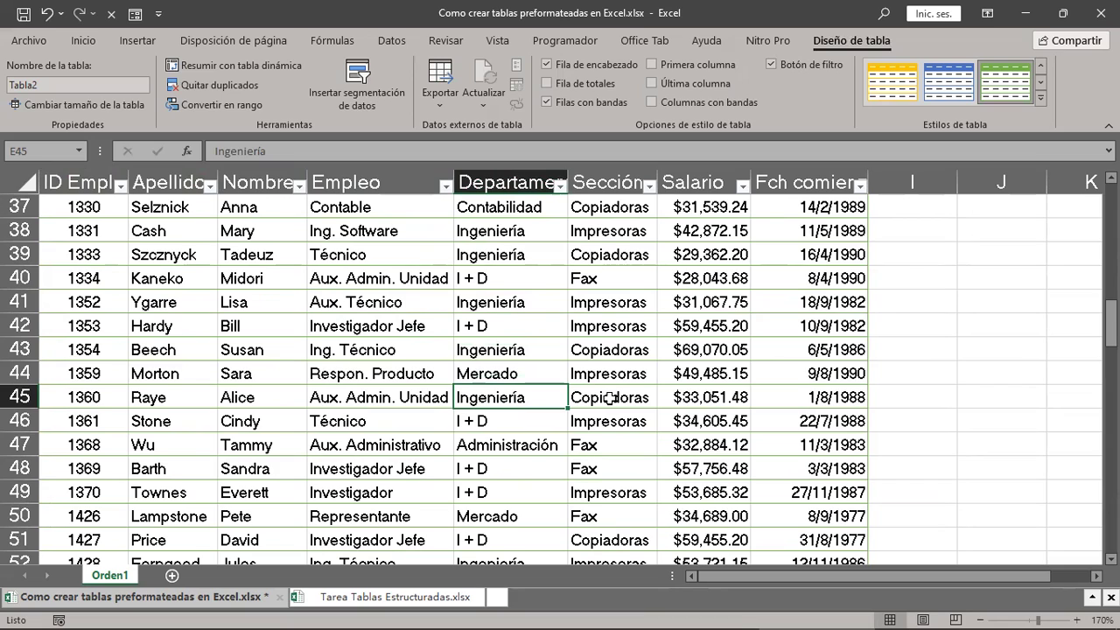
scroll(609, 397, up, 5)
scroll(583, 393, up, 7)
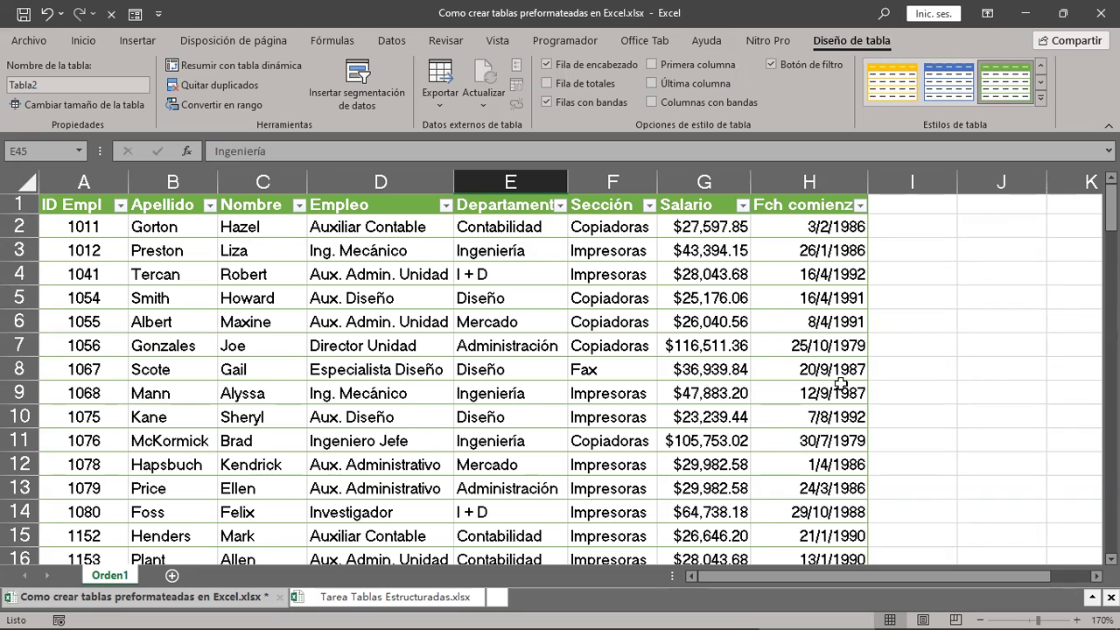
scroll(839, 384, down, 3)
scroll(840, 385, down, 4)
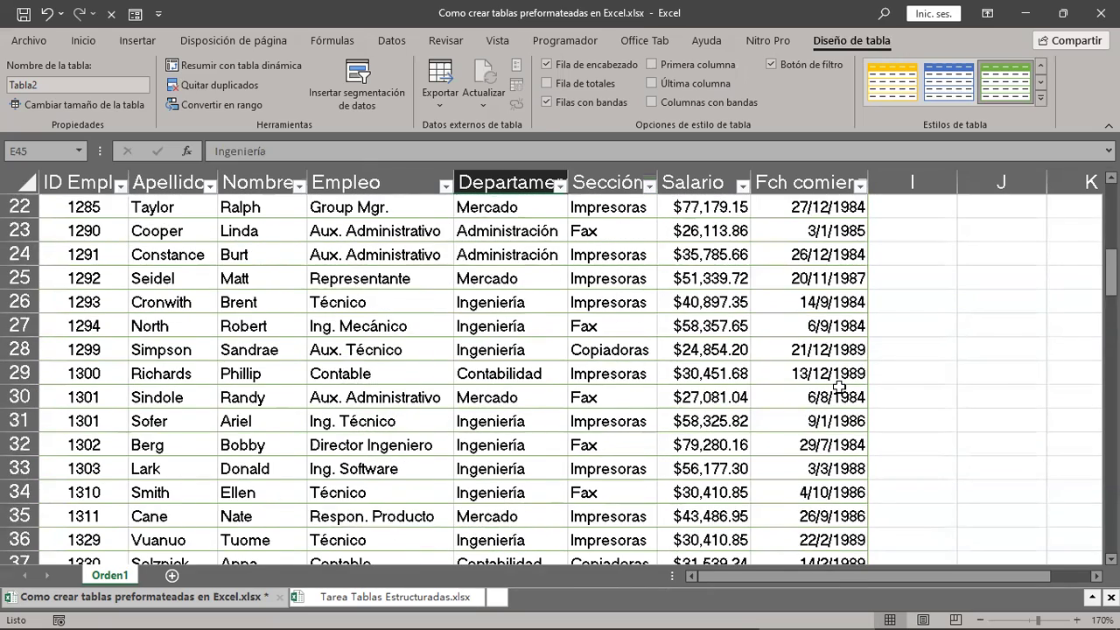
scroll(839, 385, down, 4)
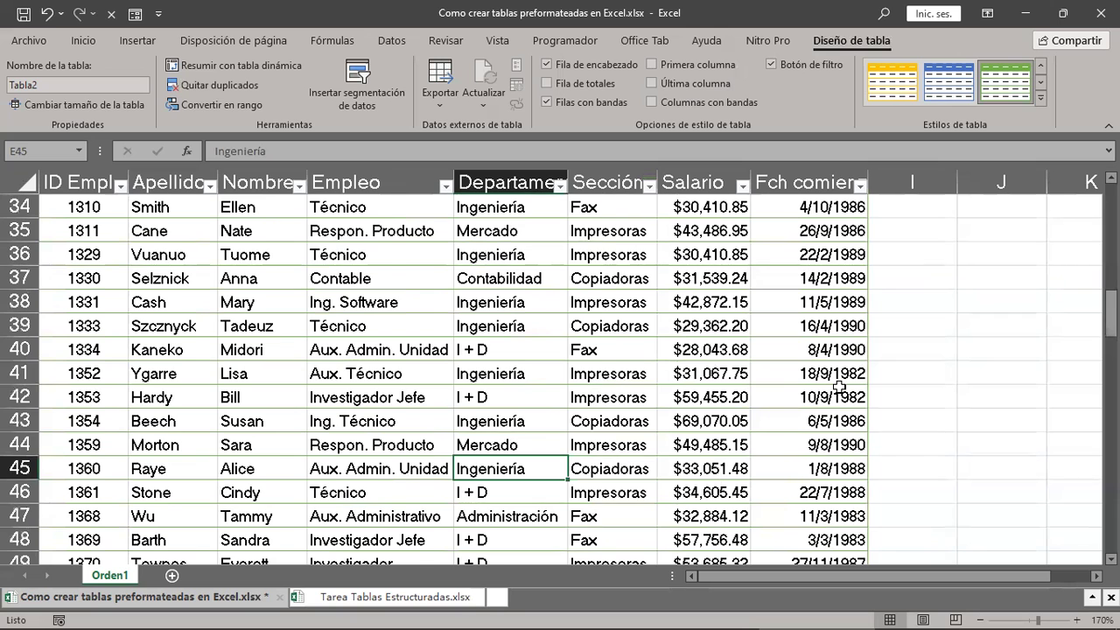
scroll(838, 386, down, 3)
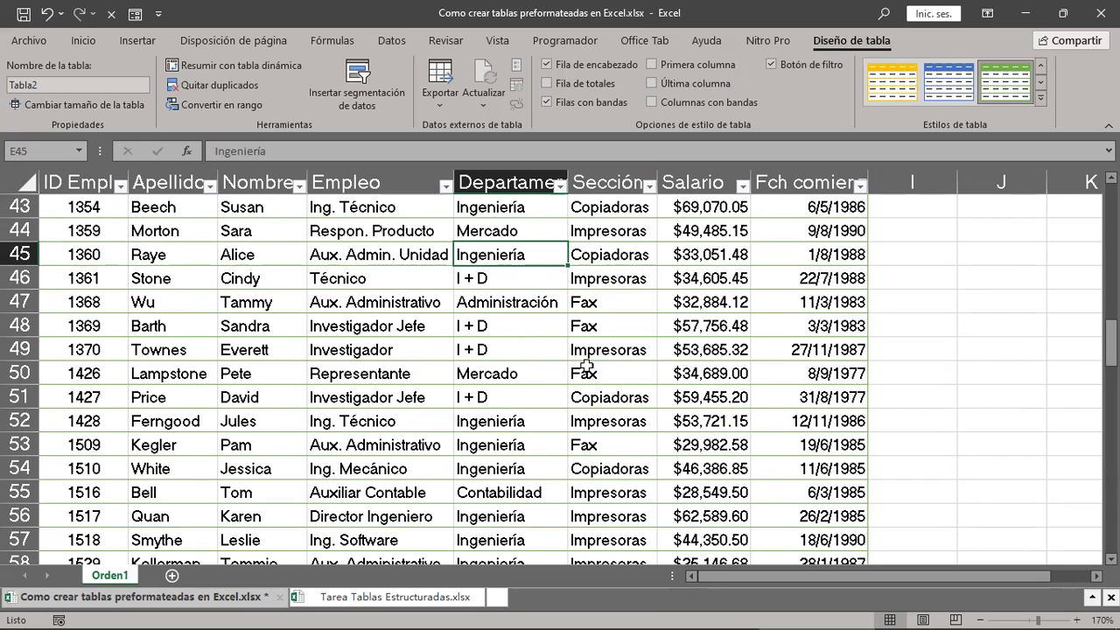
scroll(584, 368, up, 6)
scroll(584, 367, up, 6)
scroll(584, 368, up, 2)
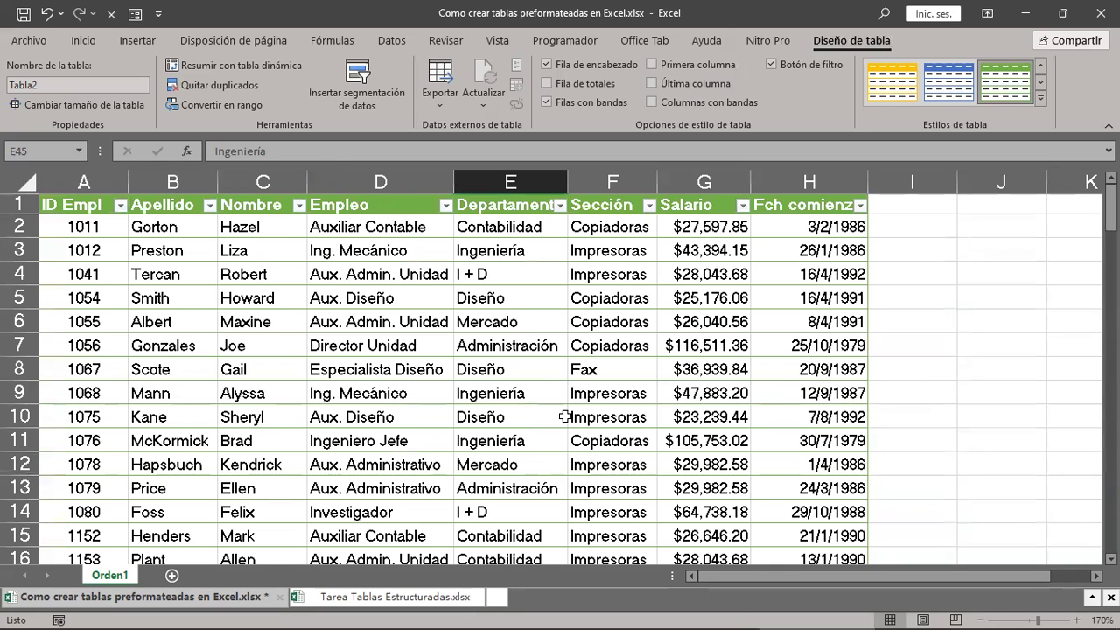
scroll(565, 416, down, 1)
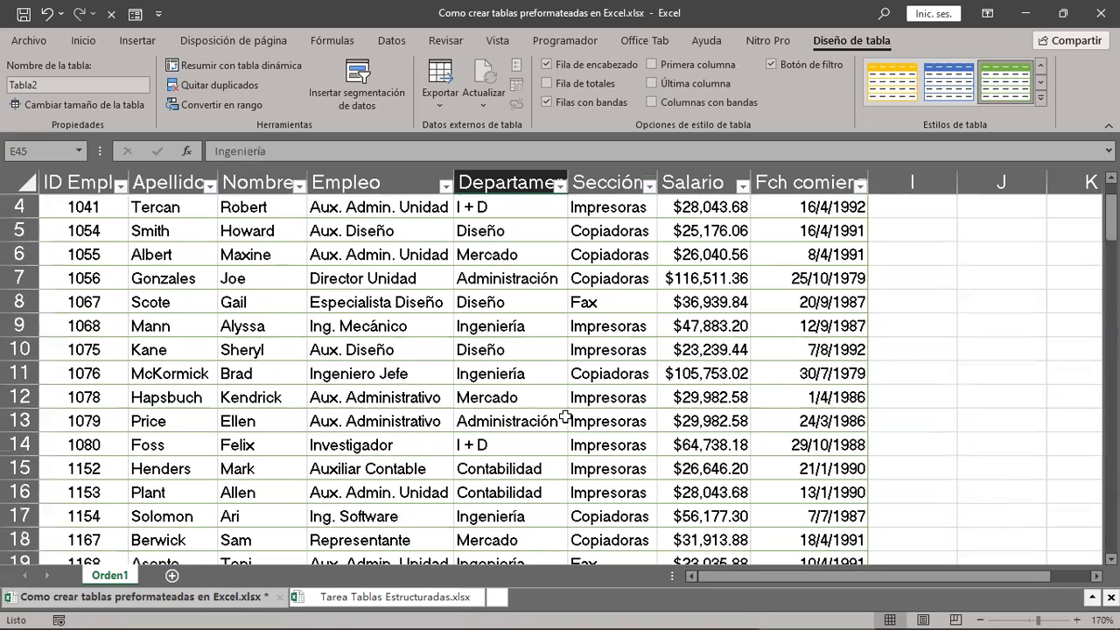
scroll(565, 417, down, 5)
scroll(565, 417, down, 2)
scroll(565, 416, down, 3)
scroll(565, 417, down, 4)
scroll(565, 416, down, 1)
scroll(565, 417, down, 2)
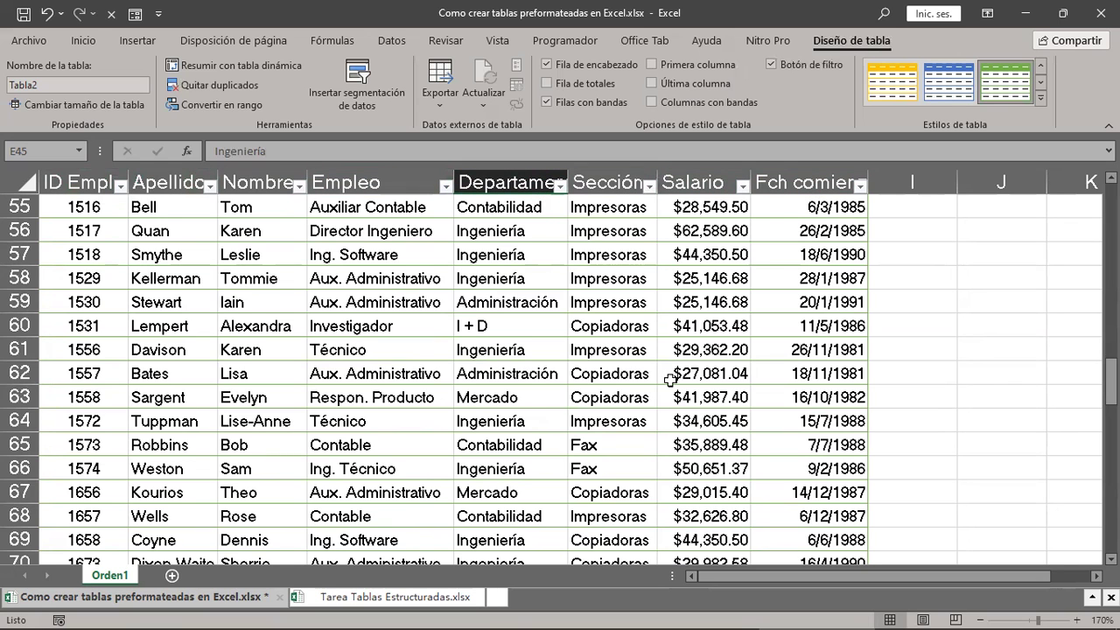
scroll(665, 399, down, 3)
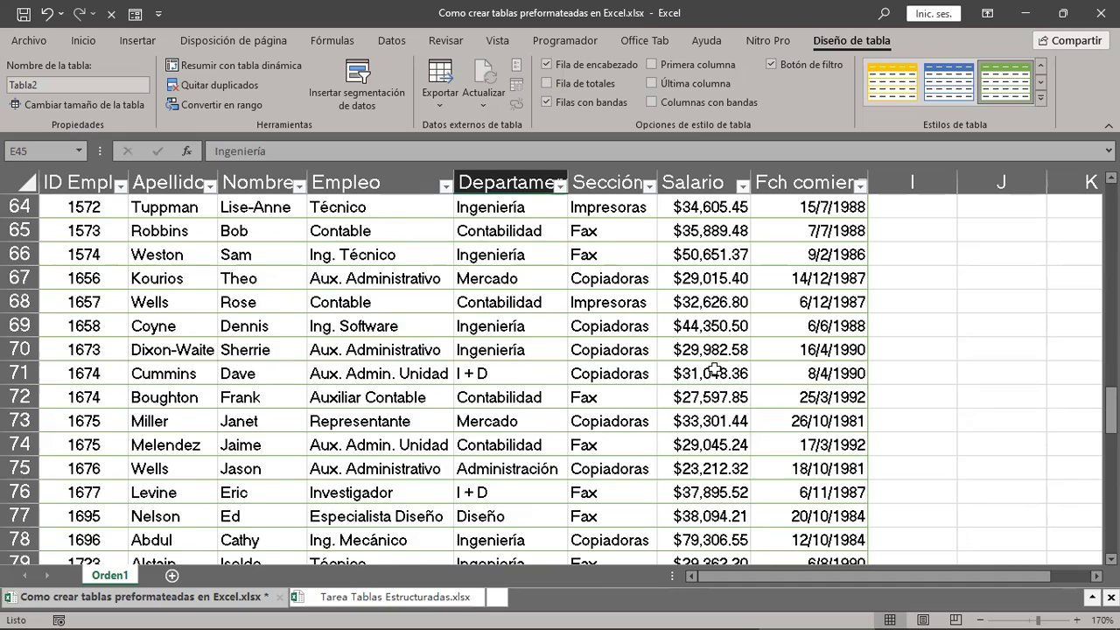
scroll(717, 372, up, 5)
scroll(717, 373, up, 5)
scroll(717, 372, up, 6)
scroll(717, 373, up, 5)
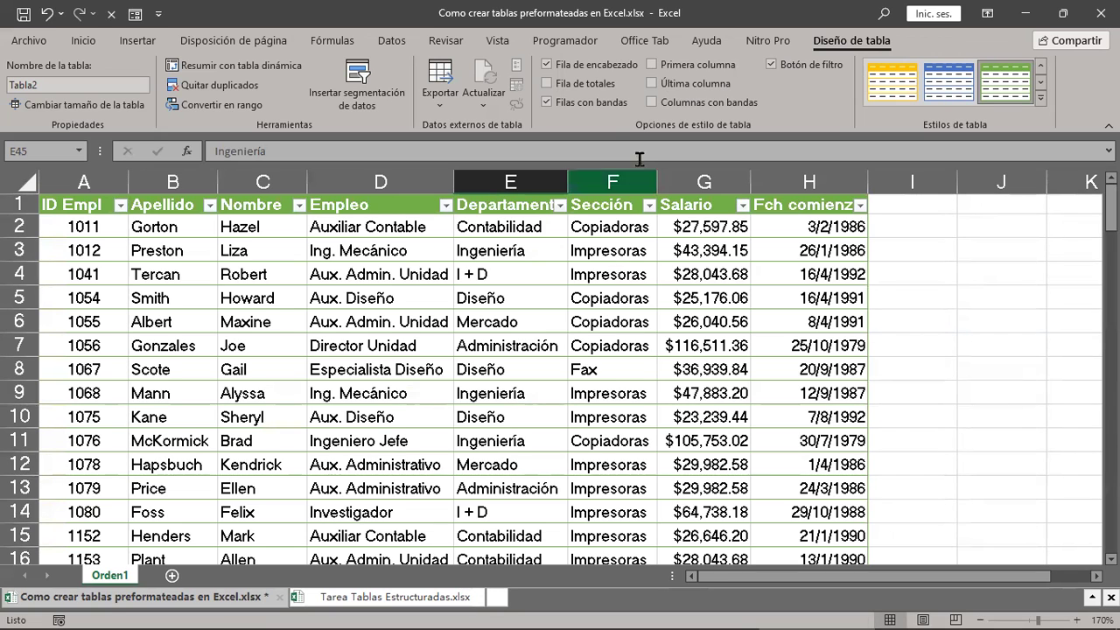
Step: Toggle Filas con bandas on and off to compare, leaving it unchecked
click(546, 102)
click(547, 102)
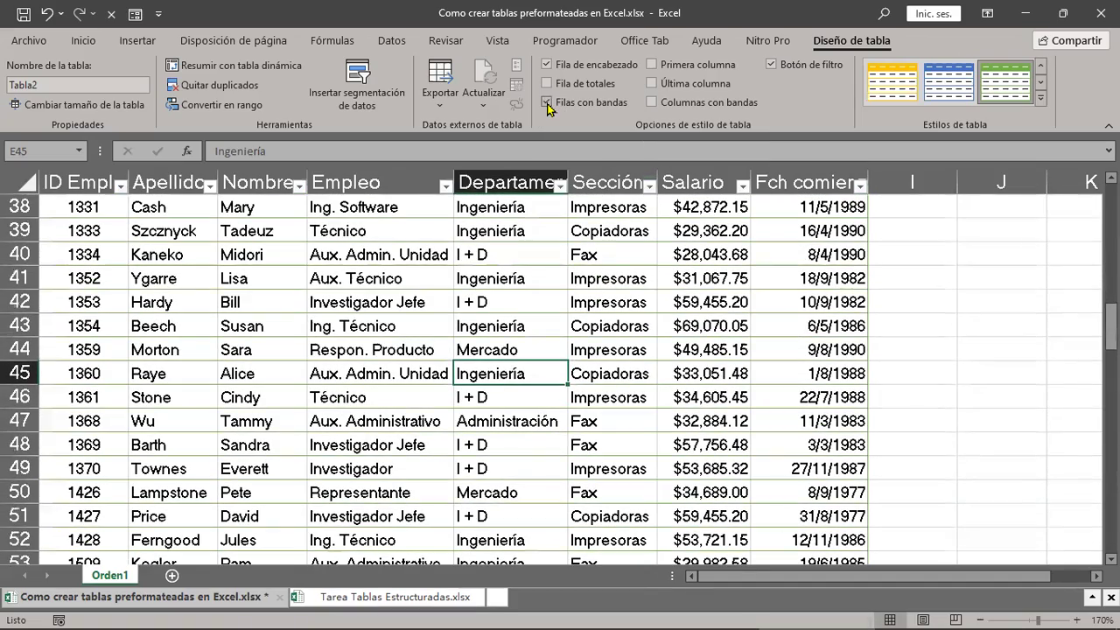
scroll(625, 327, up, 2)
scroll(625, 327, up, 10)
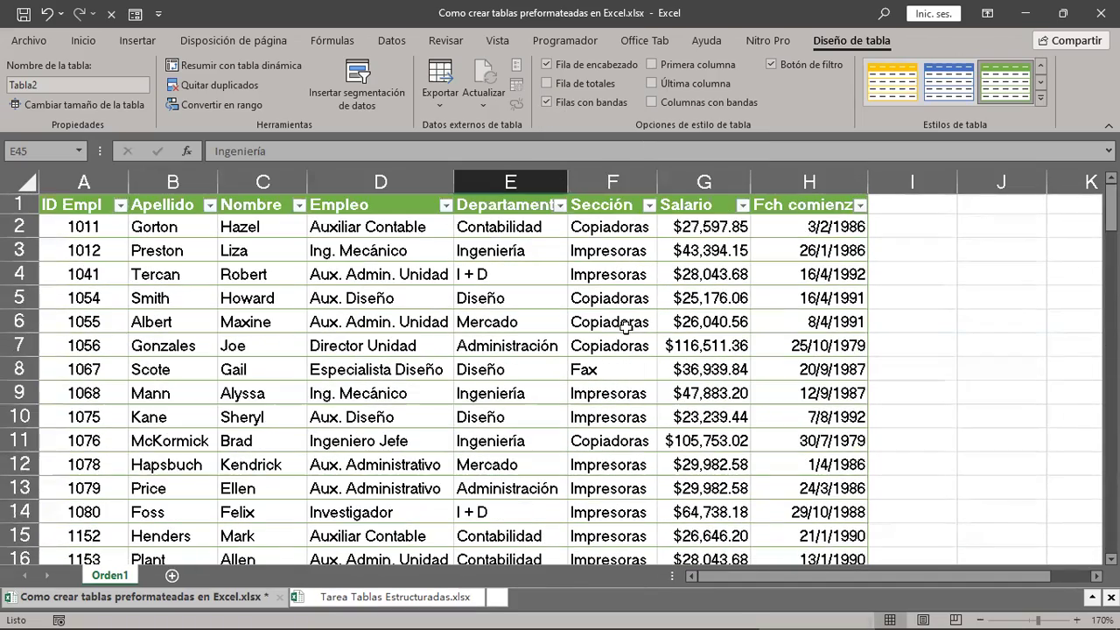
click(546, 103)
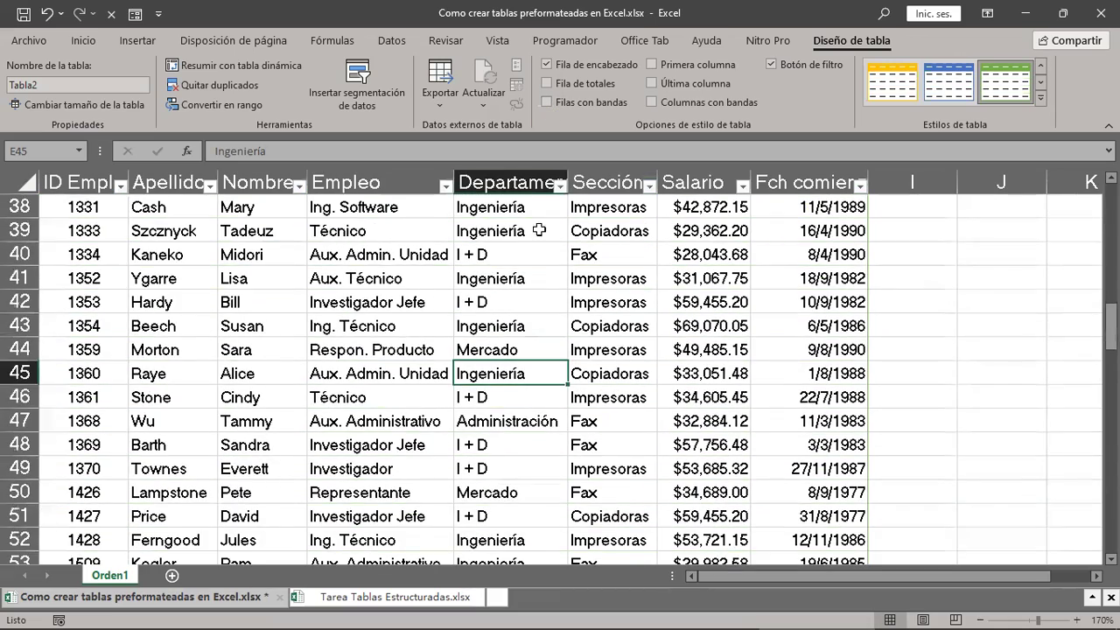
scroll(577, 393, up, 3)
scroll(578, 393, up, 7)
scroll(580, 238, up, 3)
click(510, 227)
click(546, 102)
click(549, 104)
click(548, 105)
click(547, 104)
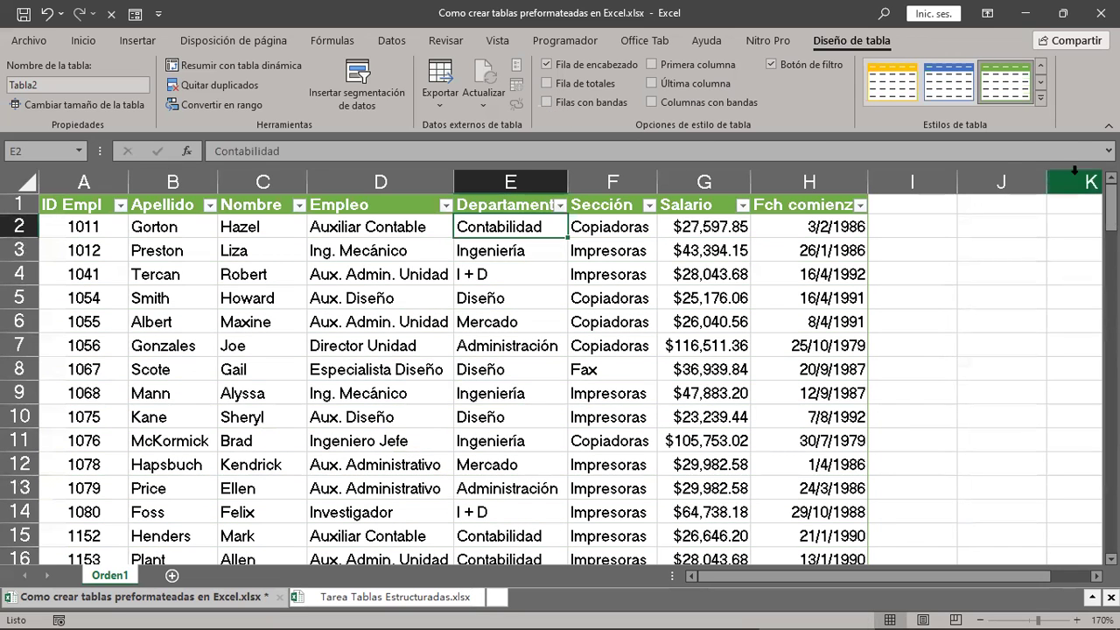
Step: Apply Azul, Estilo de tabla medio 9 and toggle Filas con bandas, leaving it off
click(1040, 103)
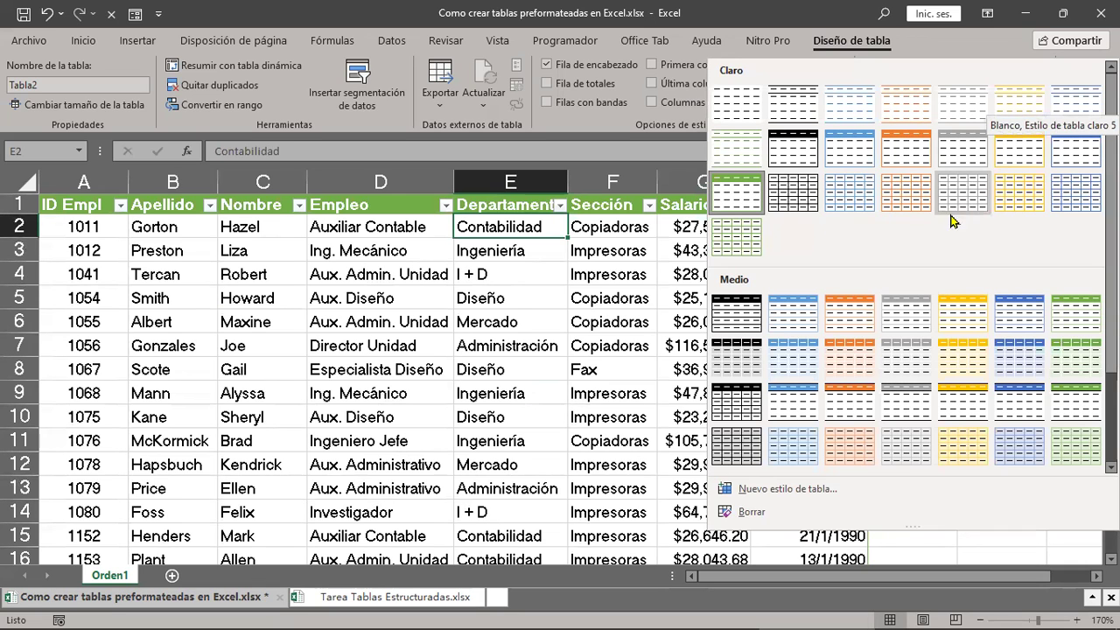
click(785, 372)
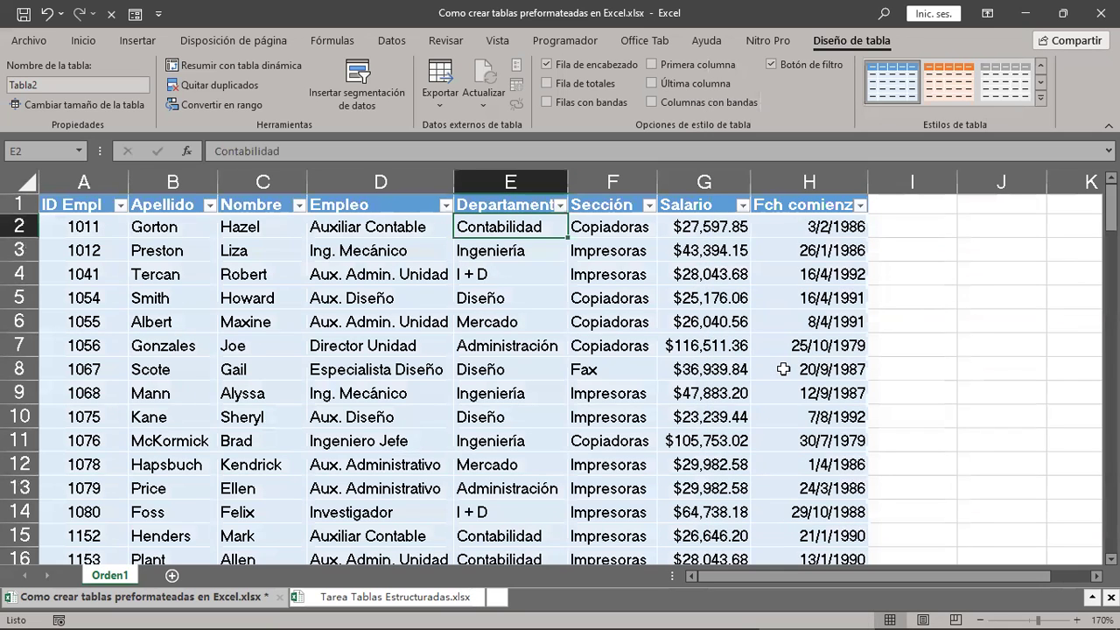
click(591, 103)
click(589, 104)
click(588, 103)
click(588, 103)
click(589, 103)
click(589, 103)
click(588, 103)
click(588, 104)
click(588, 103)
click(589, 103)
Step: Browse the table styles gallery again and close it, keeping the blue medium style
click(1040, 97)
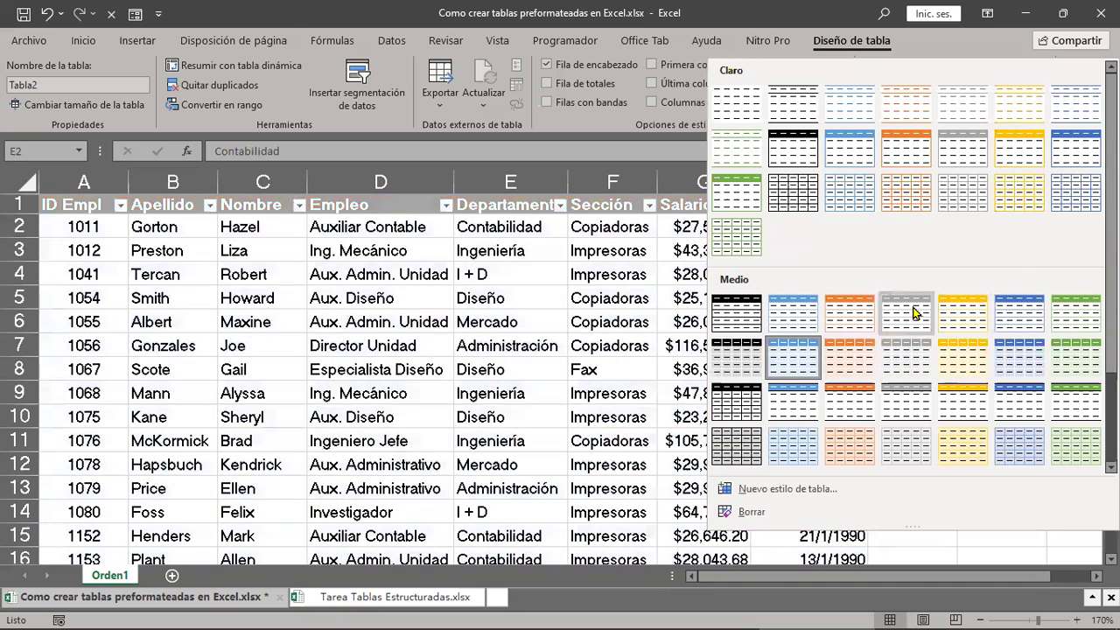
scroll(916, 371, down, 3)
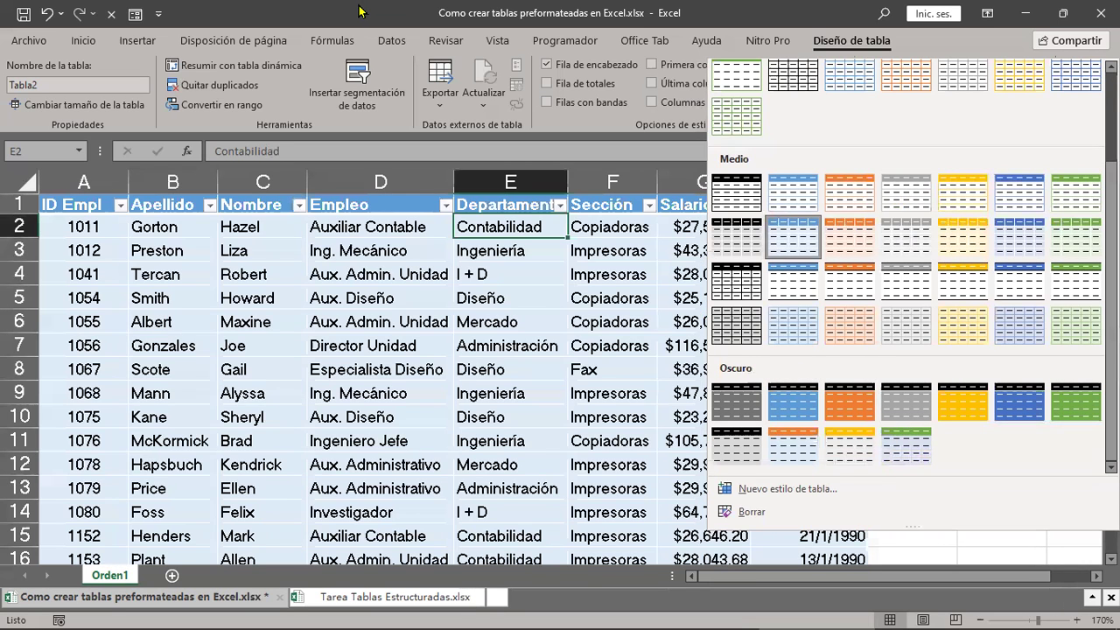
click(362, 10)
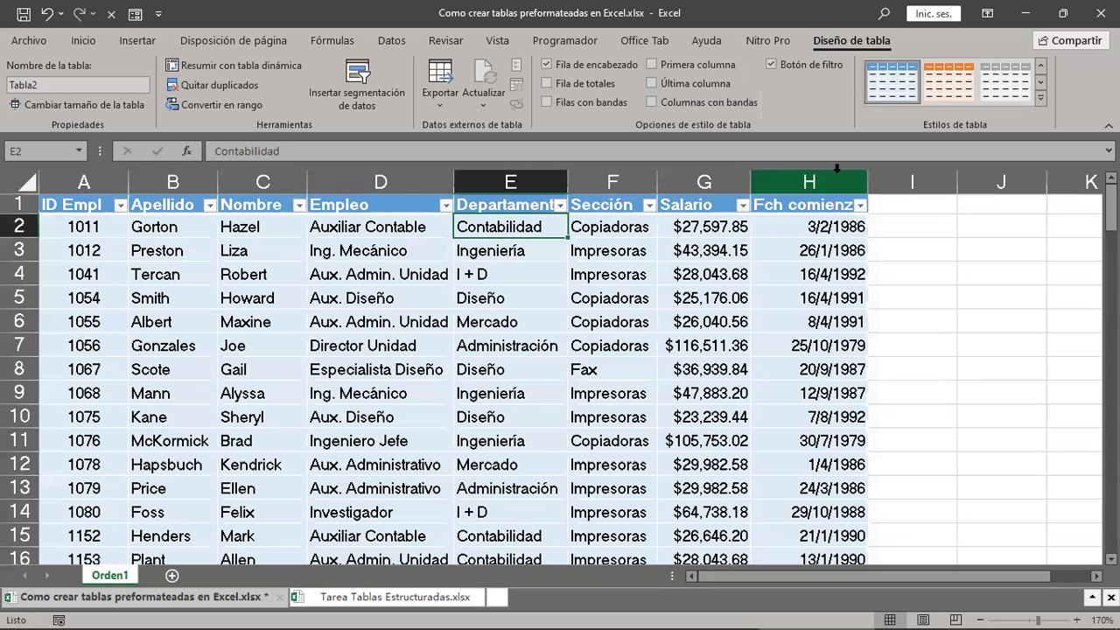
click(562, 107)
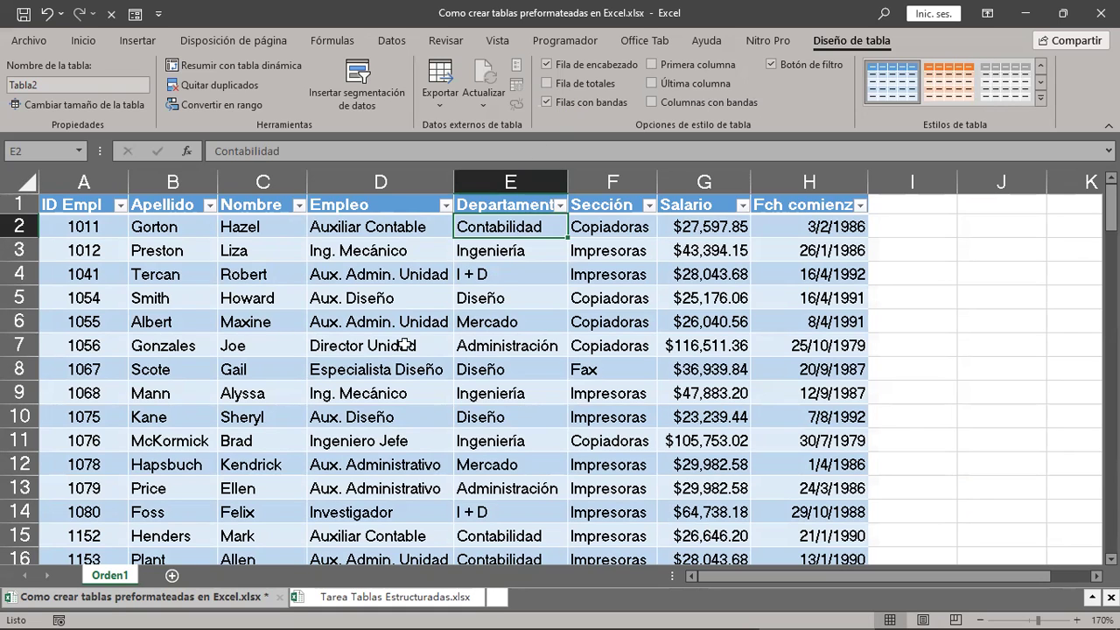
click(548, 102)
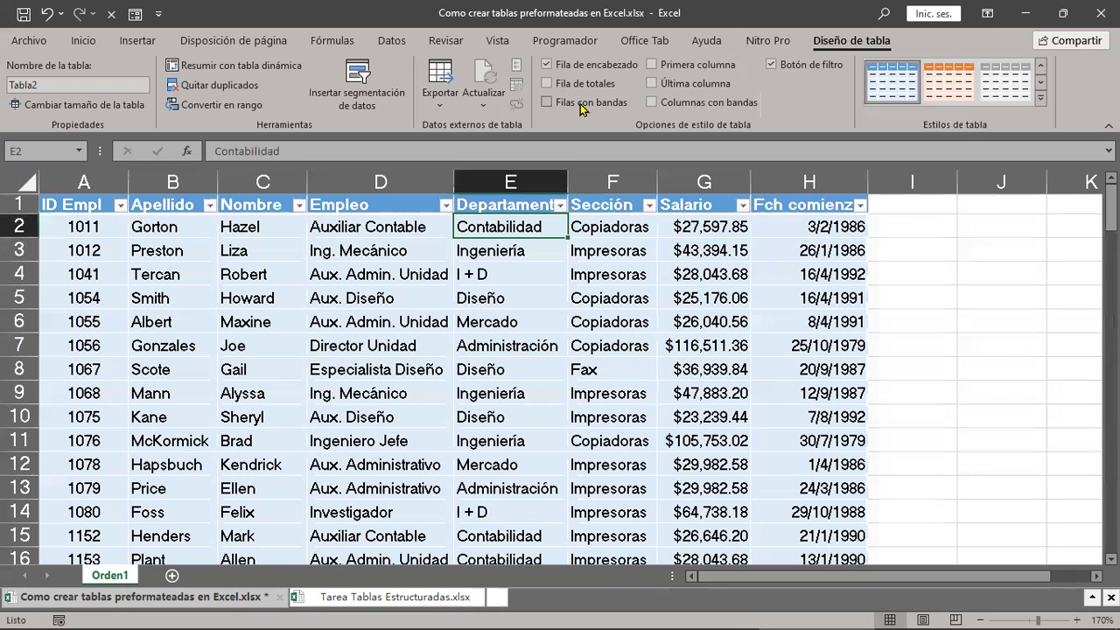
click(580, 105)
click(580, 105)
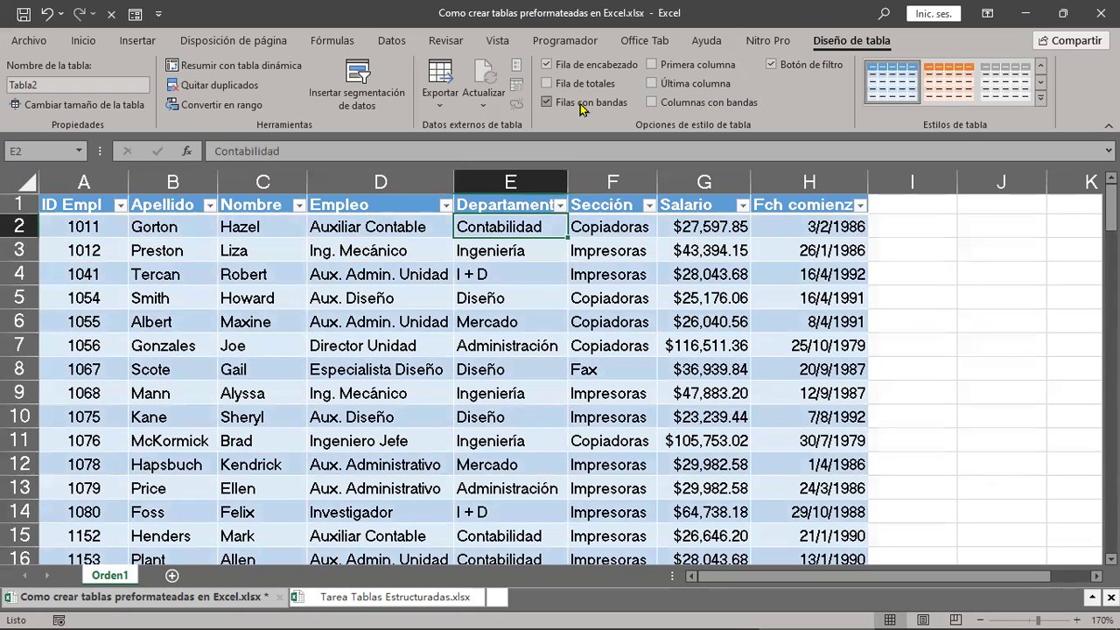
click(579, 105)
click(580, 105)
click(580, 105)
click(580, 106)
click(580, 106)
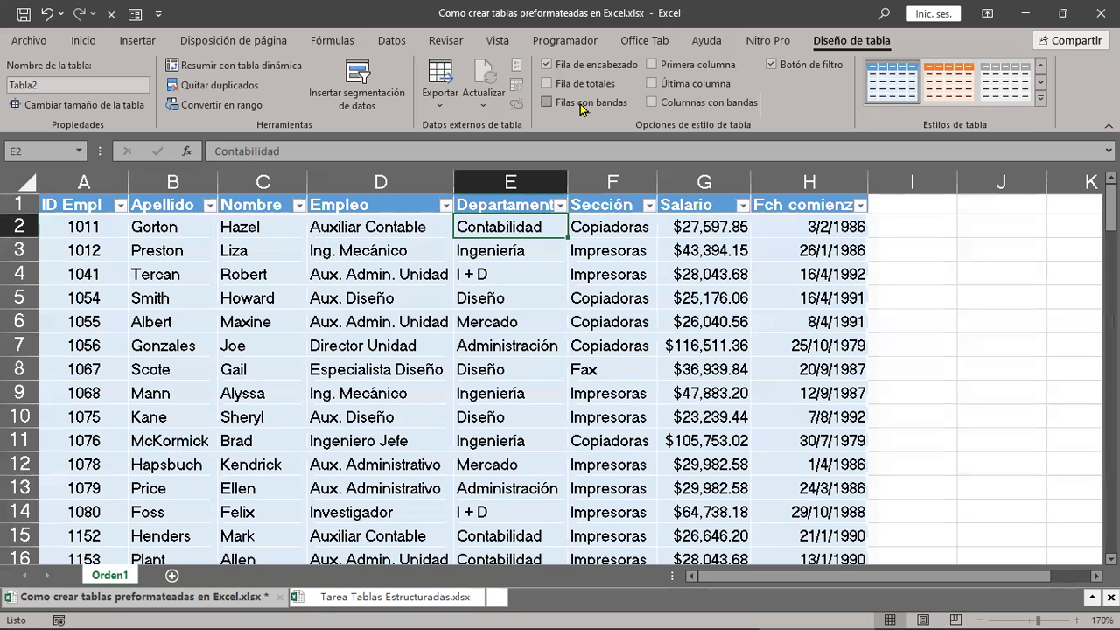
click(580, 105)
click(680, 107)
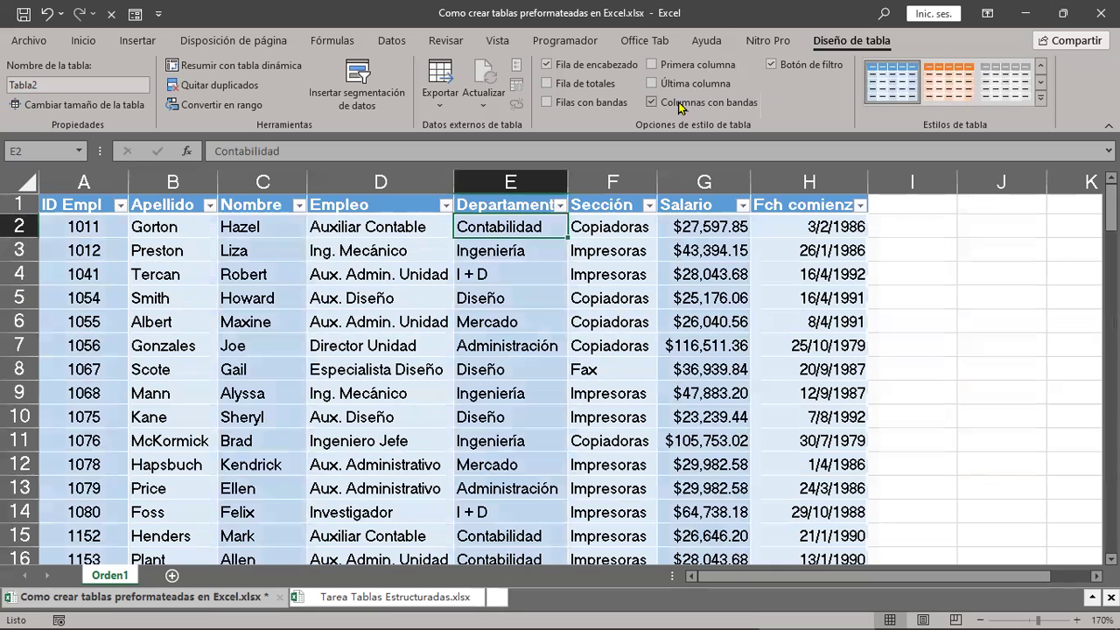
click(681, 107)
click(682, 107)
click(682, 107)
click(681, 107)
click(682, 107)
click(682, 106)
click(681, 106)
click(681, 107)
click(681, 105)
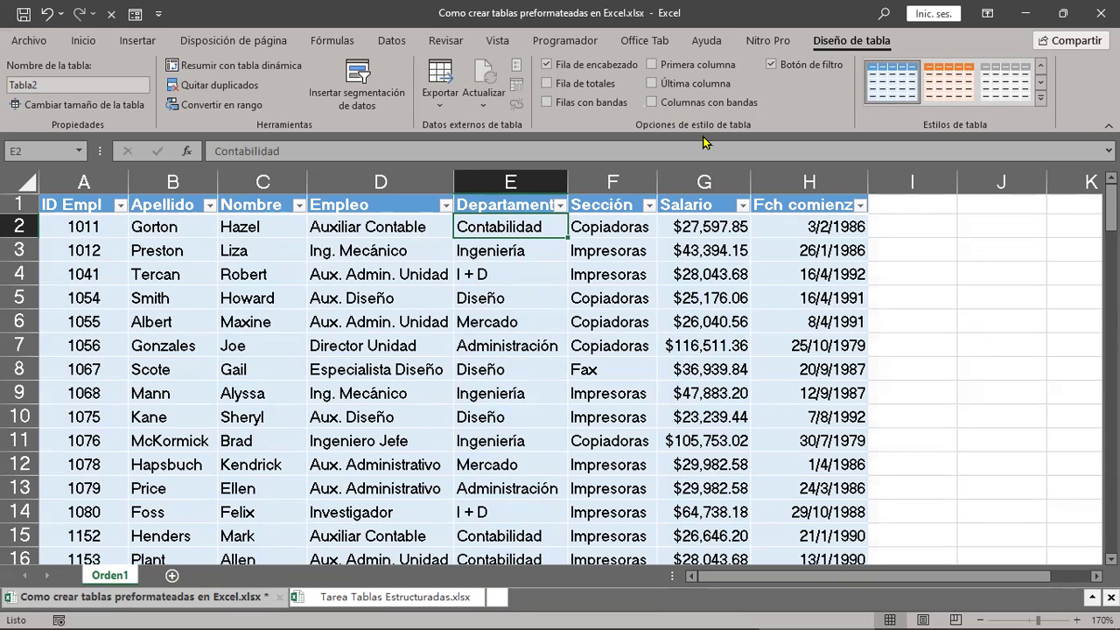
Step: Toggle Primera columna and Última columna to preview bold emphasis on columns A and H
click(682, 70)
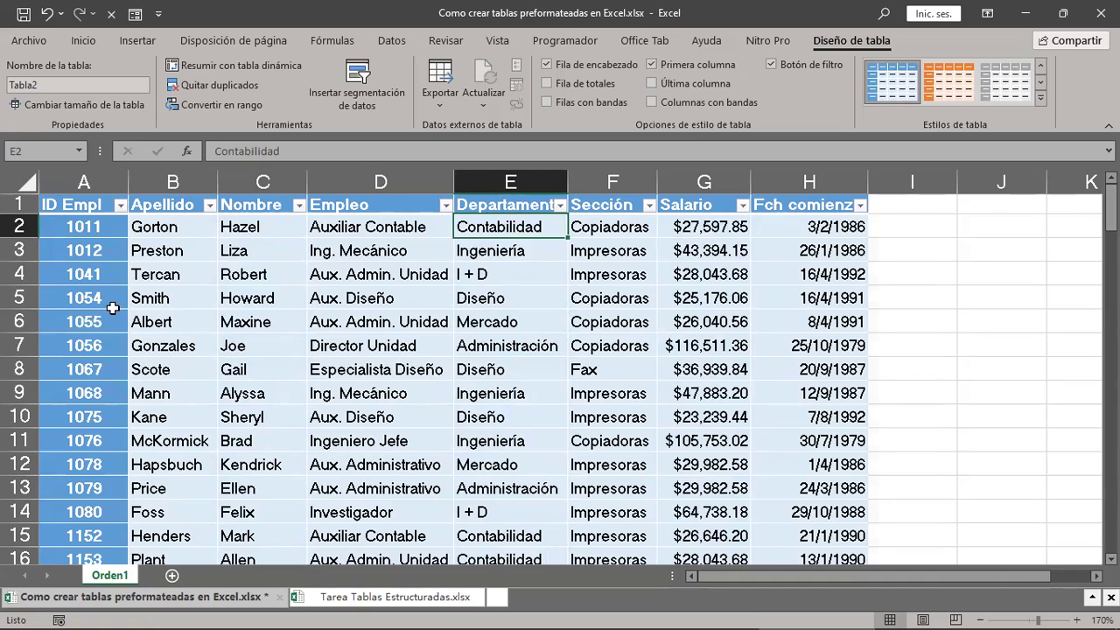
scroll(112, 304, down, 5)
scroll(113, 307, down, 3)
scroll(113, 307, up, 1)
scroll(114, 308, up, 7)
click(652, 65)
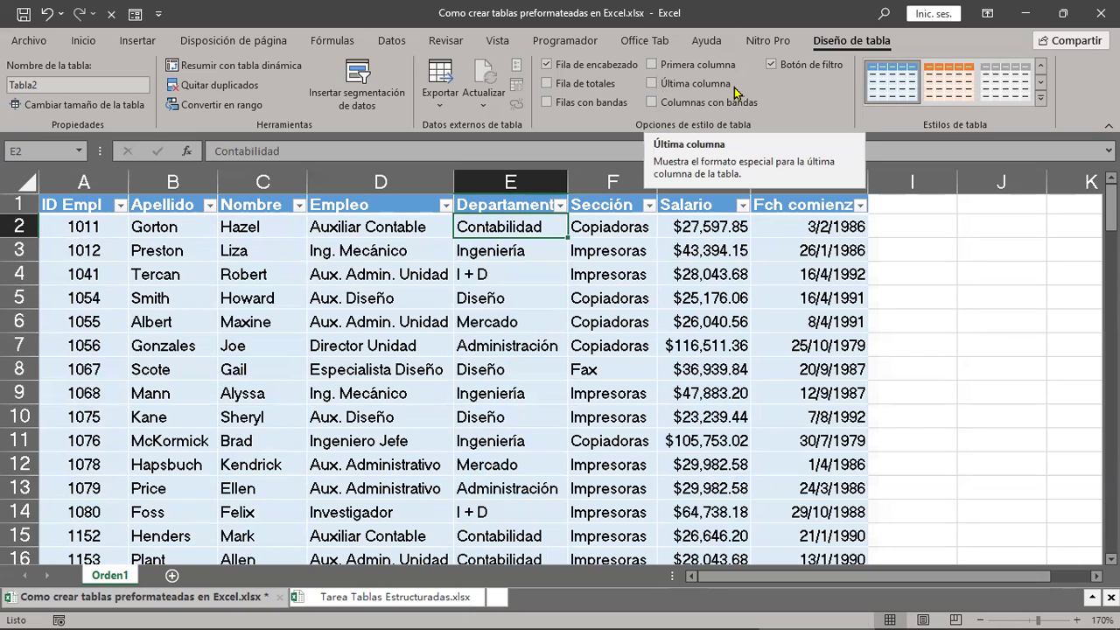
click(651, 83)
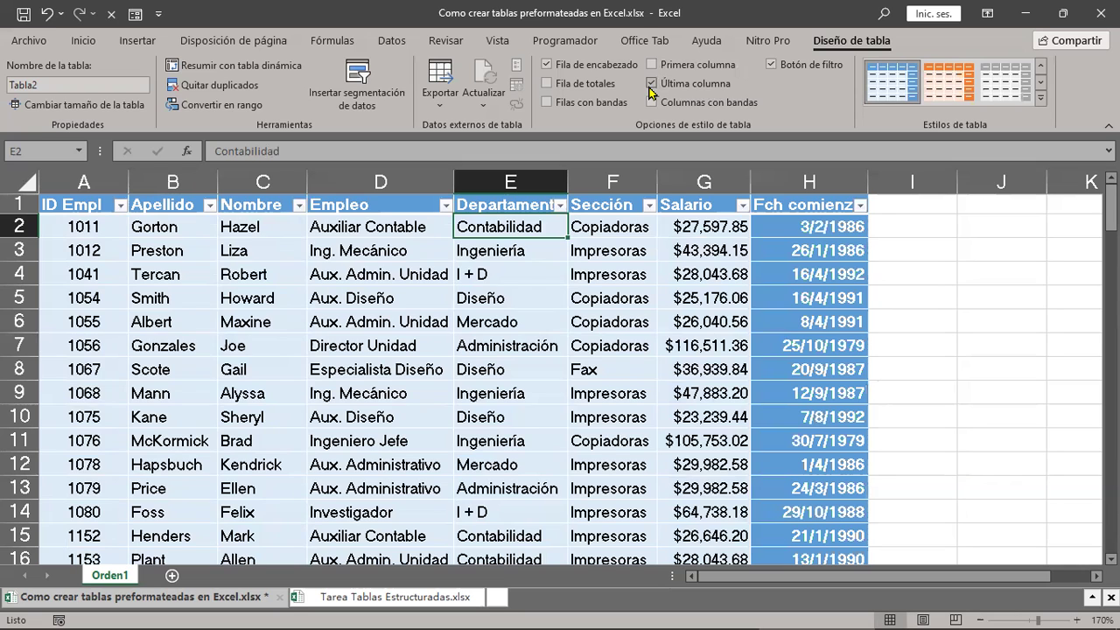
click(652, 65)
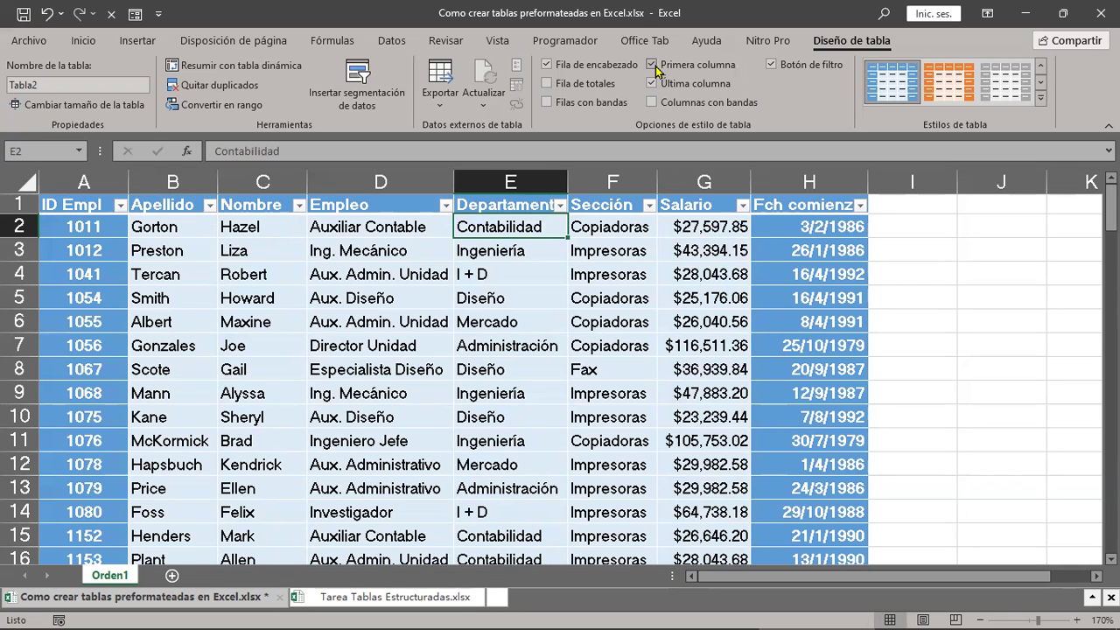
Step: Uncheck Última columna and Primera columna so neither column A nor H is emphasized
scroll(643, 512, down, 3)
scroll(643, 512, down, 9)
scroll(643, 512, down, 6)
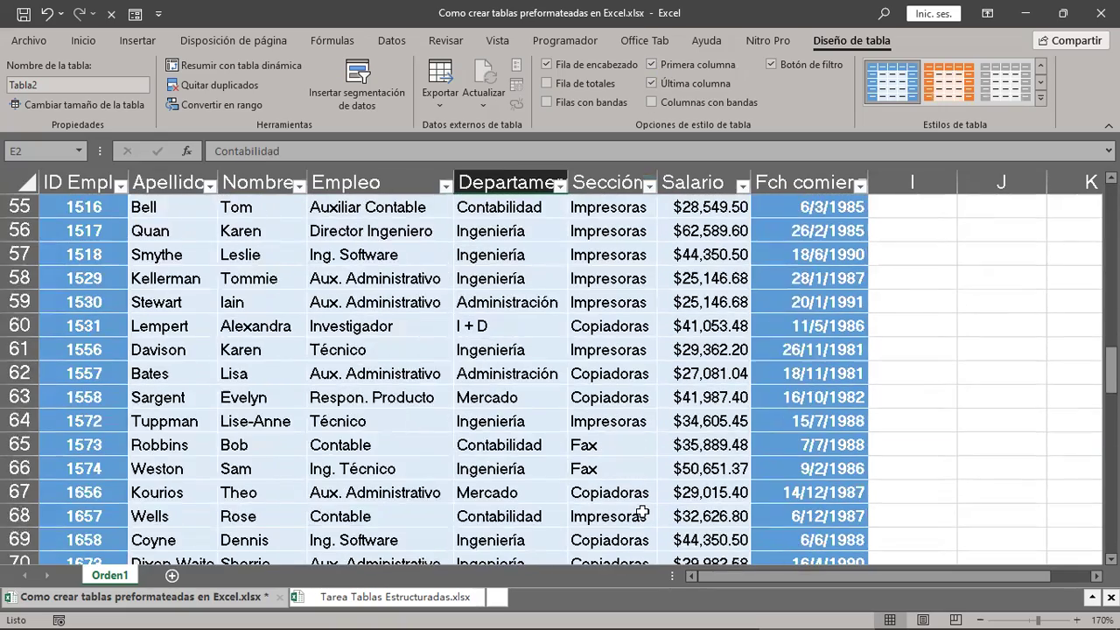
scroll(642, 511, down, 6)
scroll(642, 512, down, 6)
scroll(642, 511, down, 7)
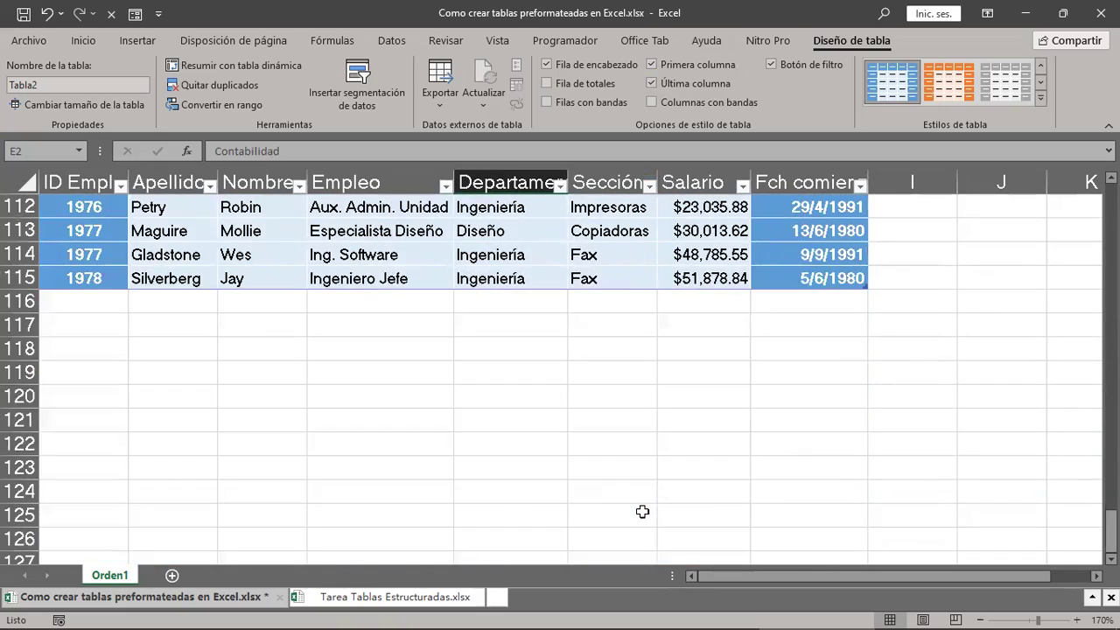
scroll(642, 512, up, 13)
scroll(642, 512, up, 6)
scroll(642, 512, up, 14)
scroll(642, 512, up, 4)
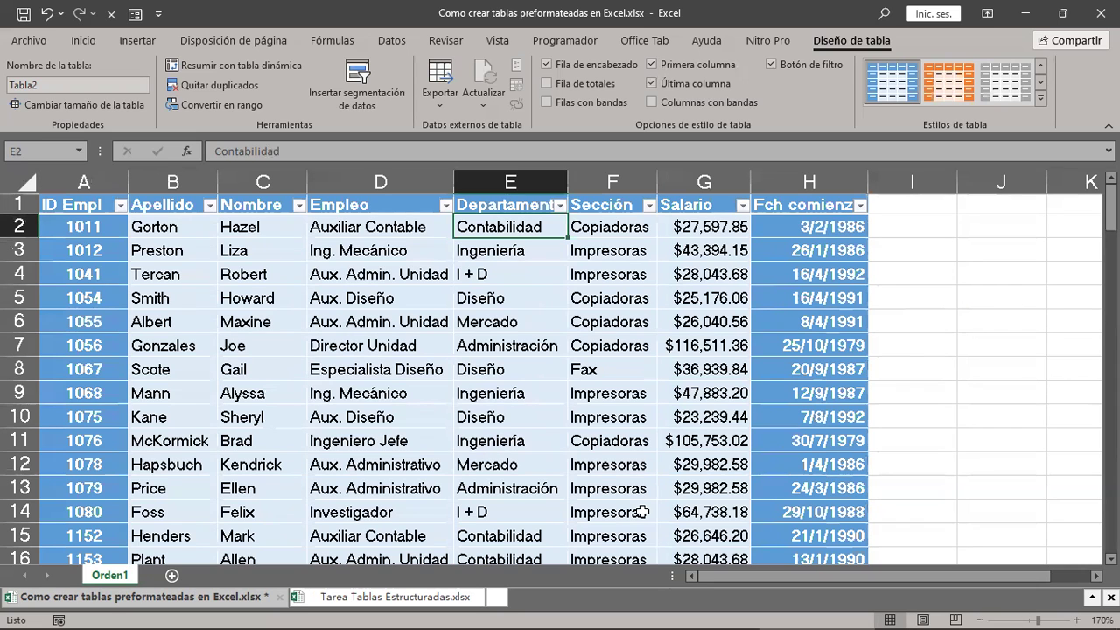
click(653, 84)
click(651, 65)
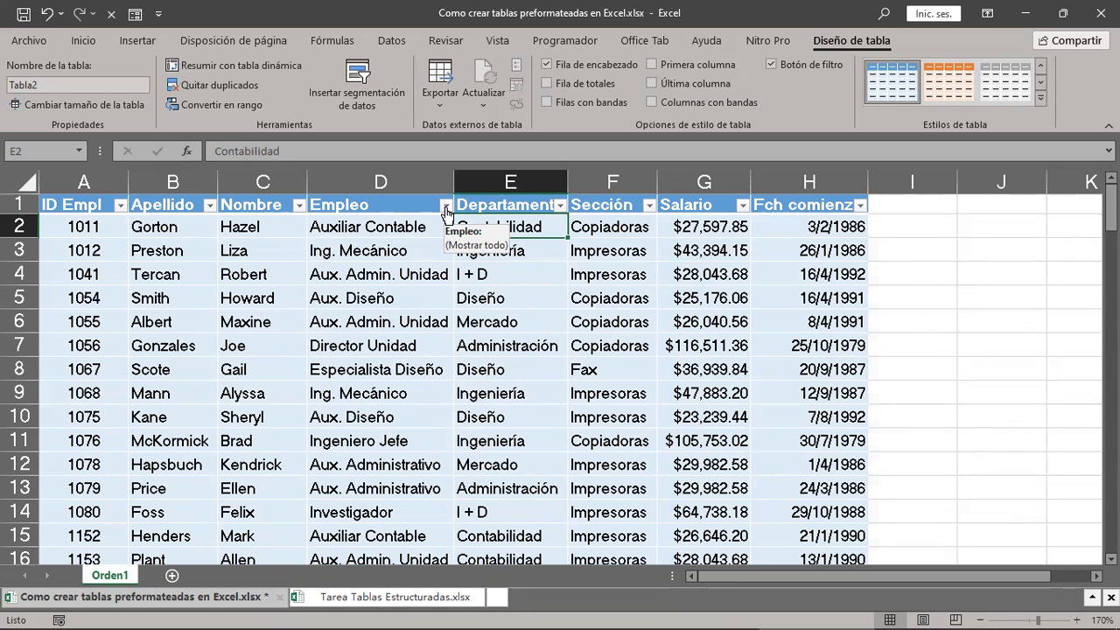
Step: Filter the Empleo column to only Aux. Diseño and select the three visible rows
click(446, 207)
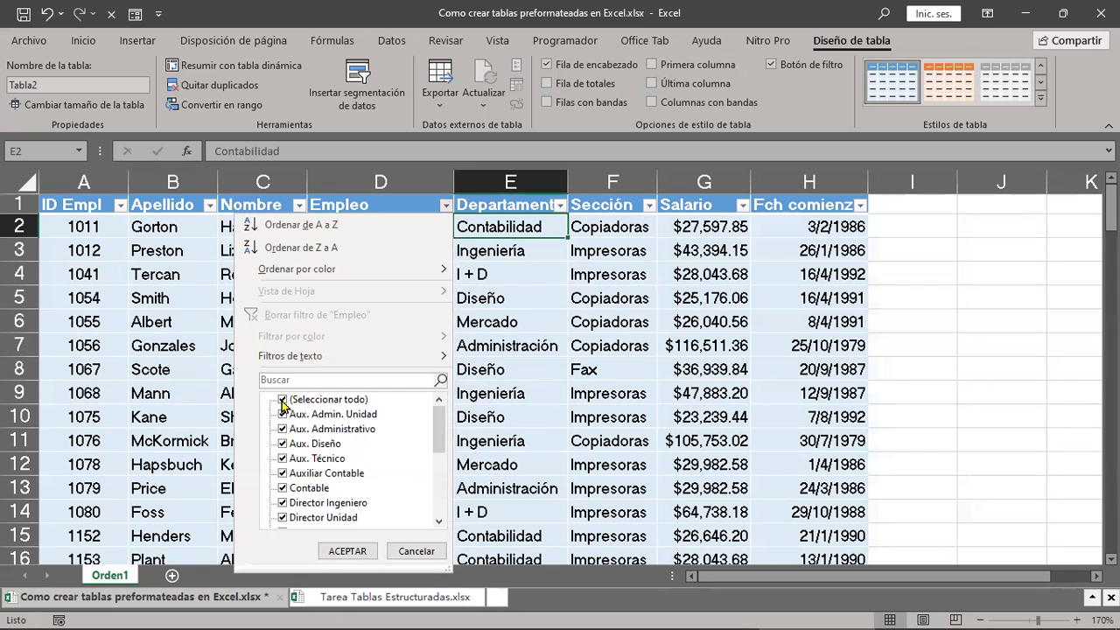
click(282, 401)
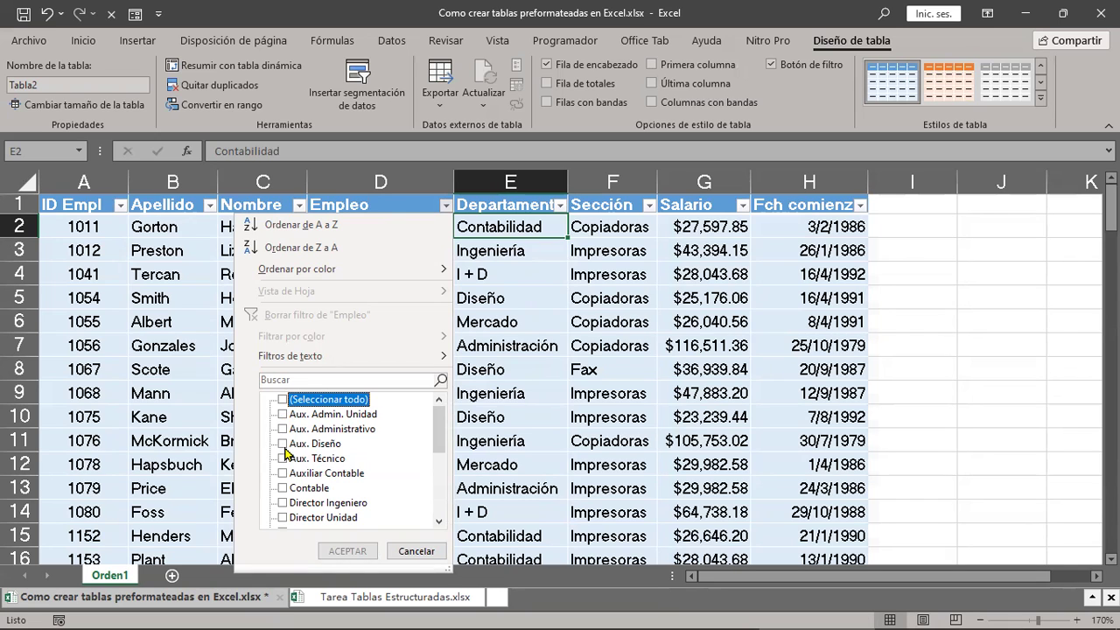
click(282, 444)
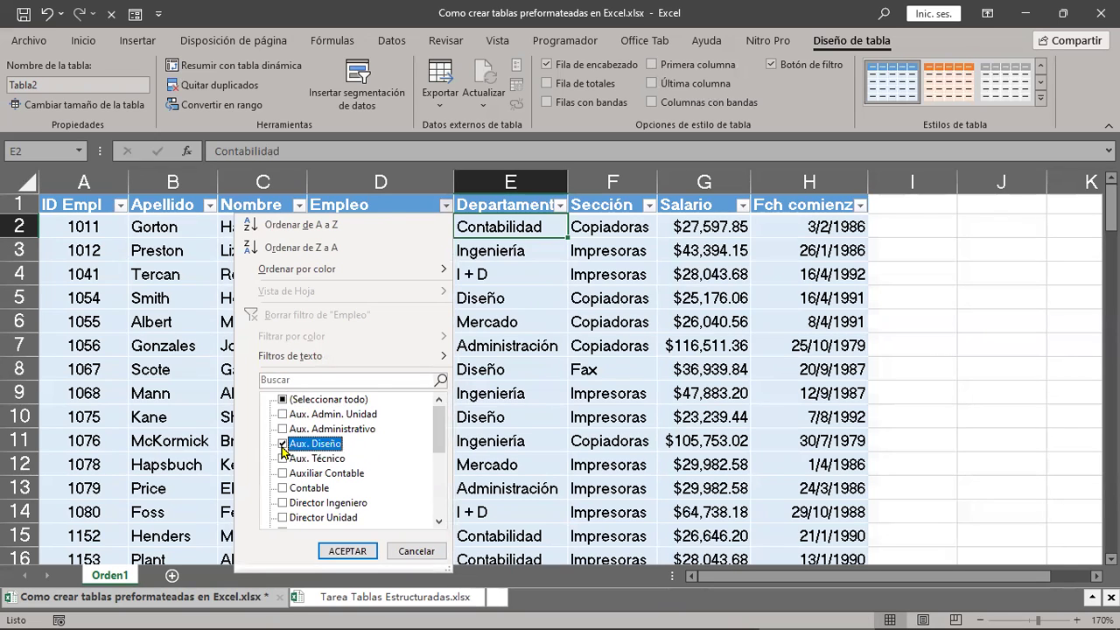
click(363, 558)
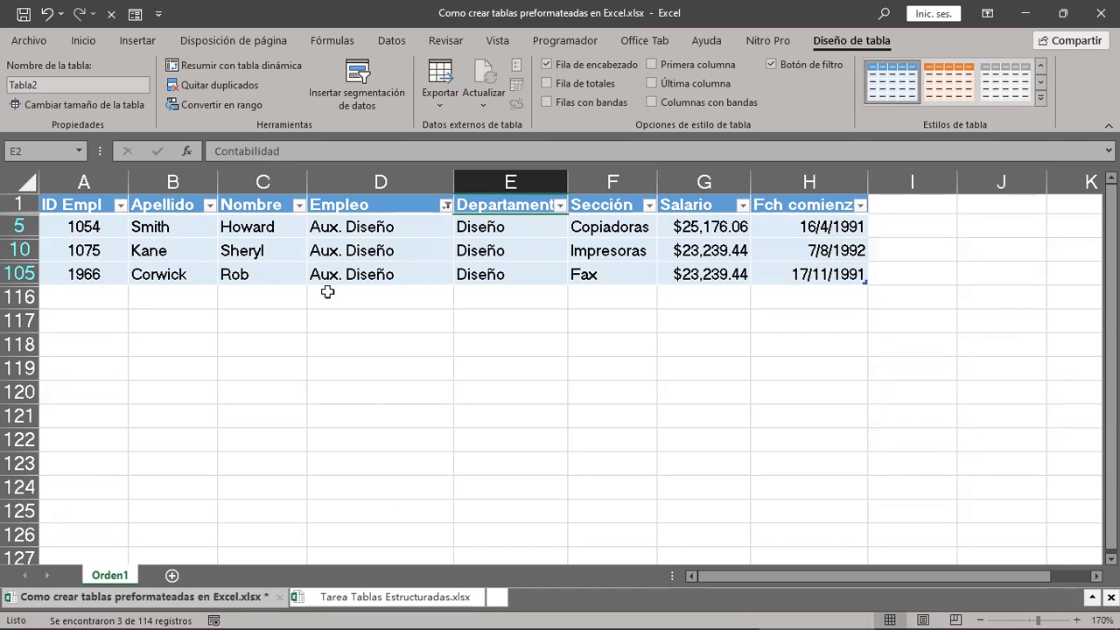
drag(326, 230, 363, 269)
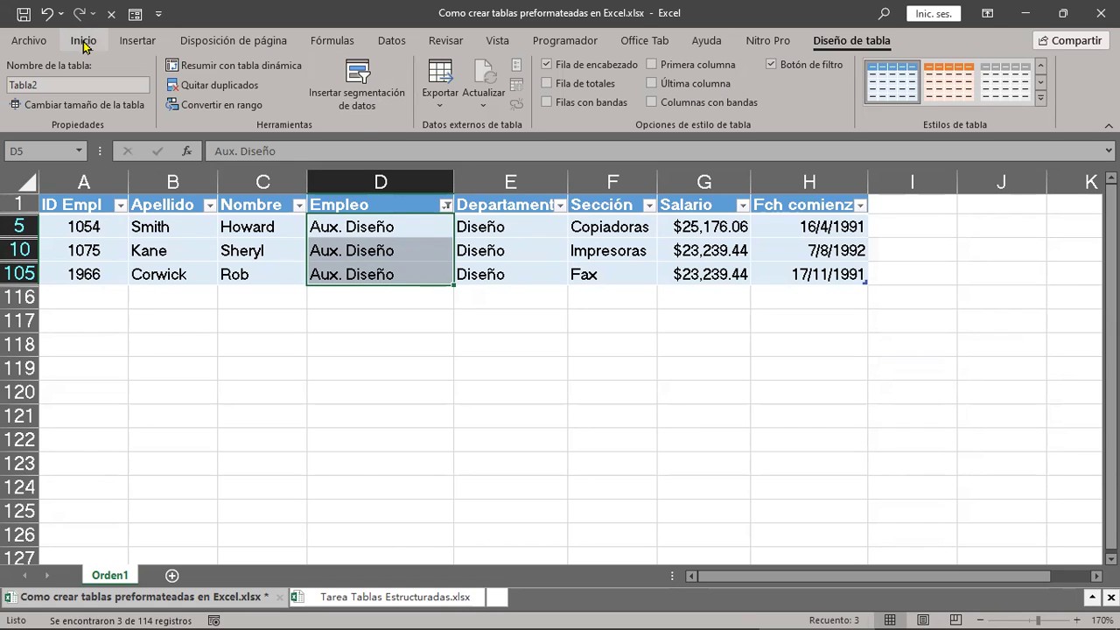
click(391, 40)
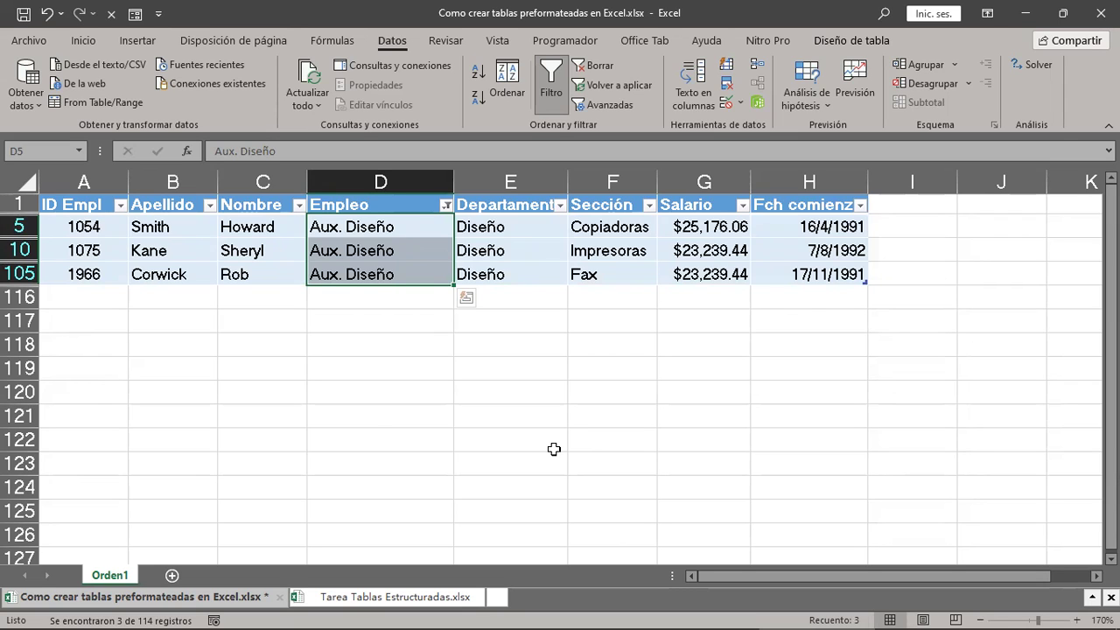
mouse_move(447, 205)
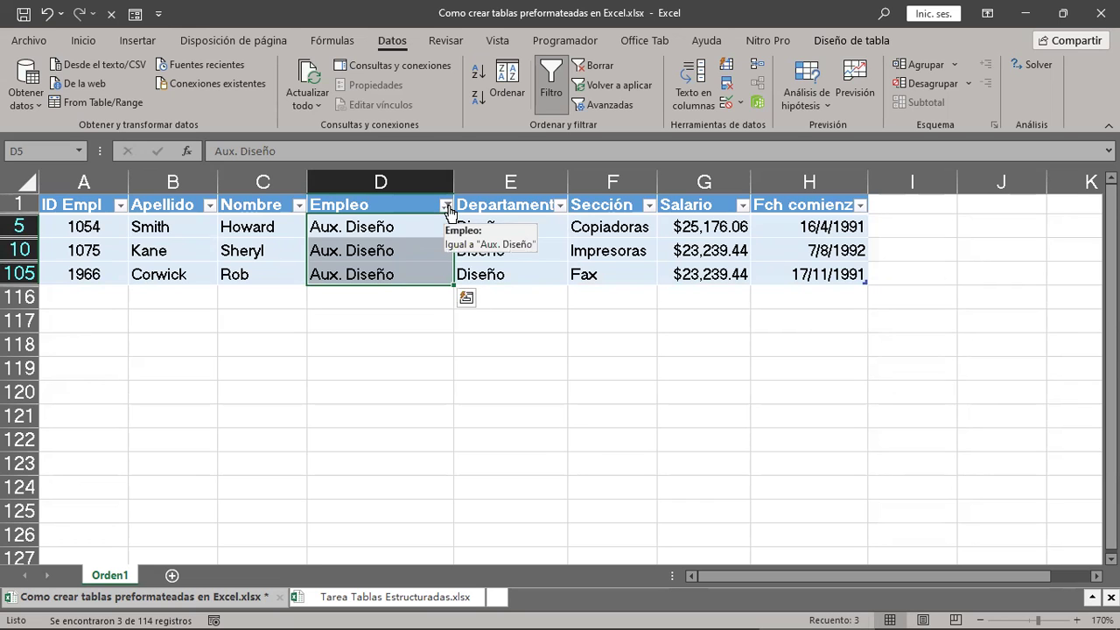
Step: Reselect all job titles in the Empleo filter so every employee shows again
click(447, 207)
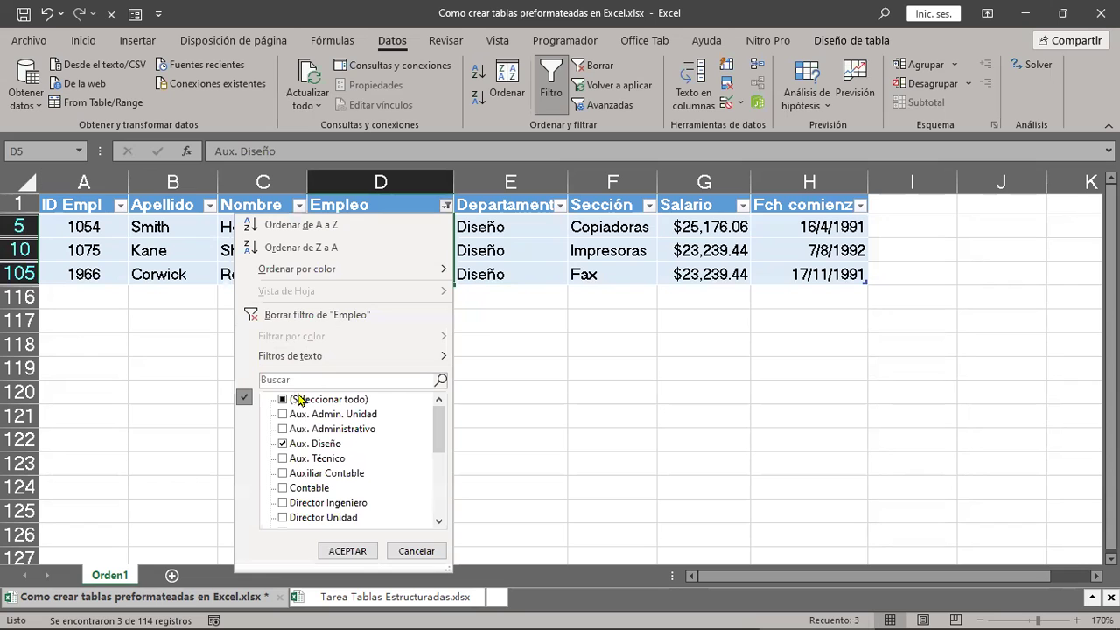
click(296, 405)
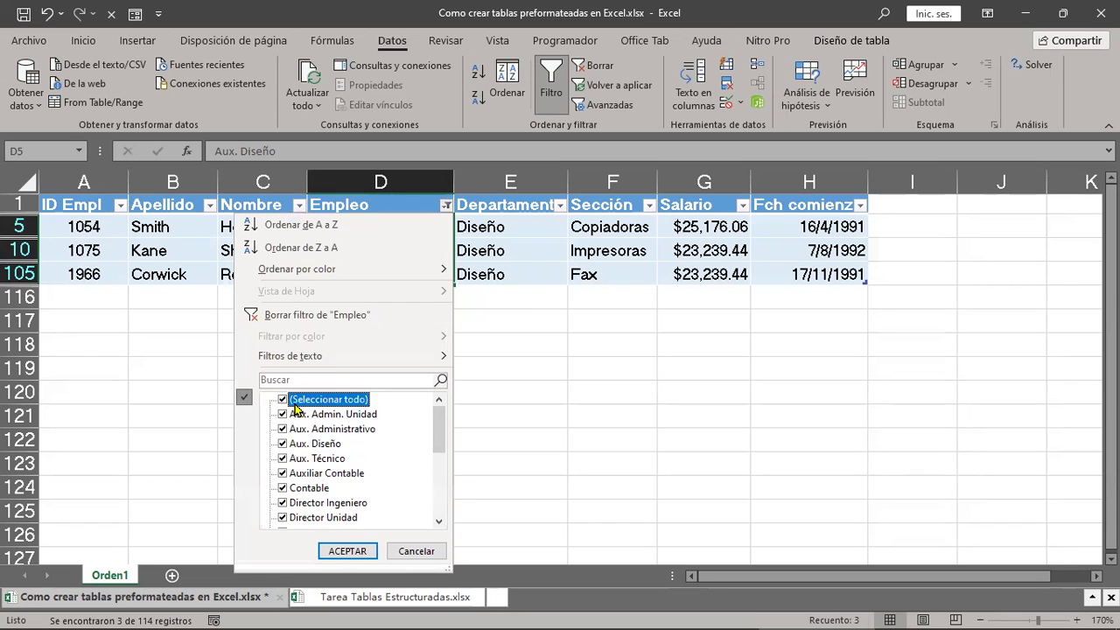
click(347, 551)
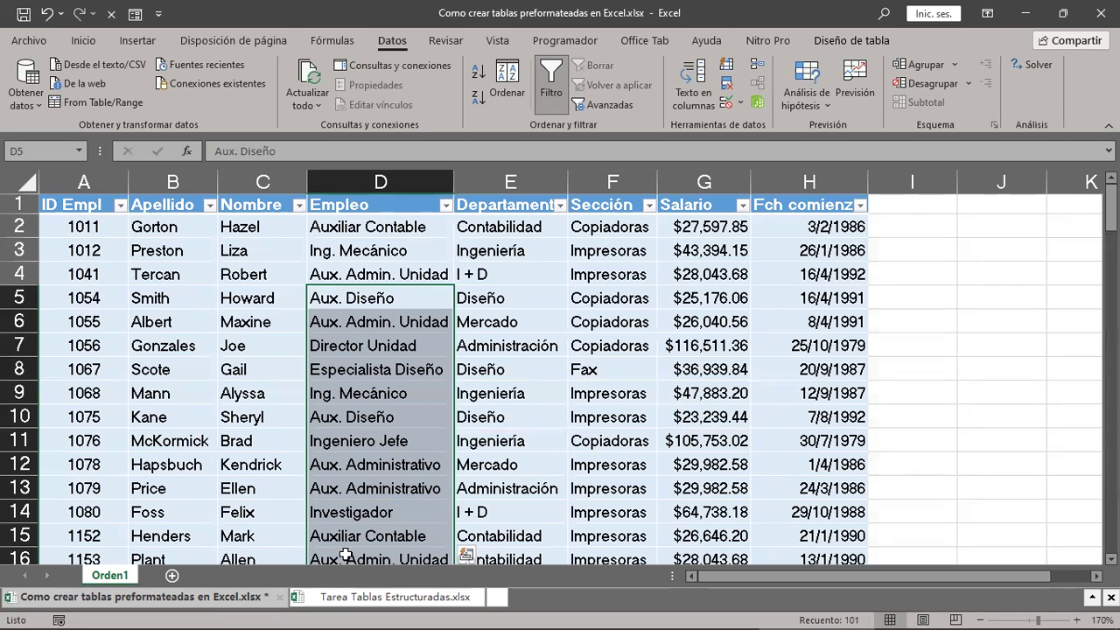
click(379, 337)
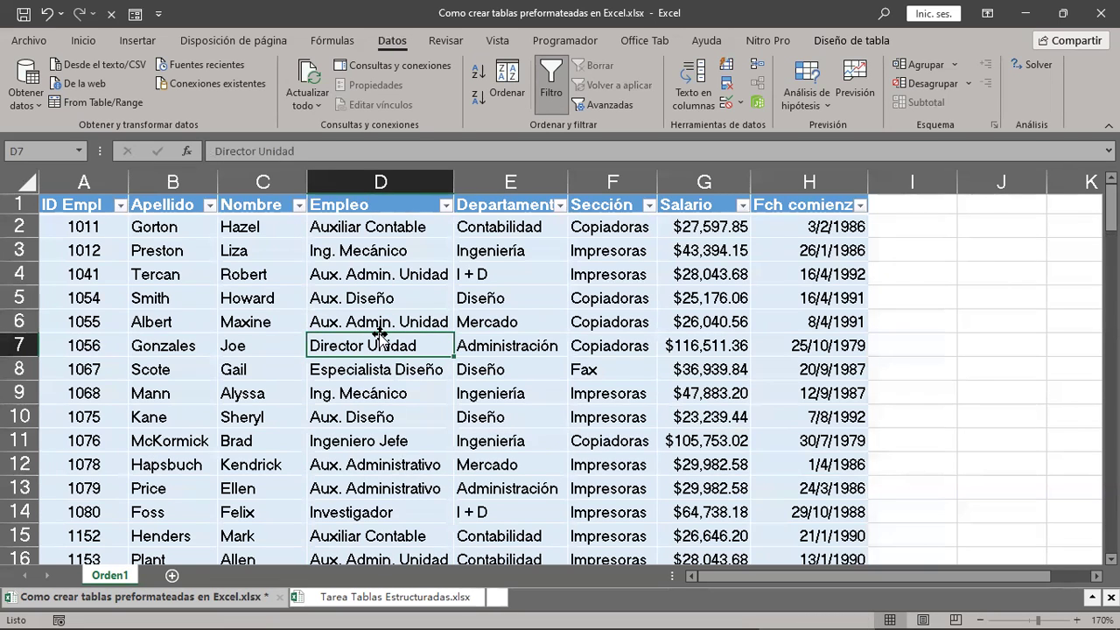
Step: Filter Departamento to only Administración and Contabilidad, then select the 28 filtered rows
click(559, 206)
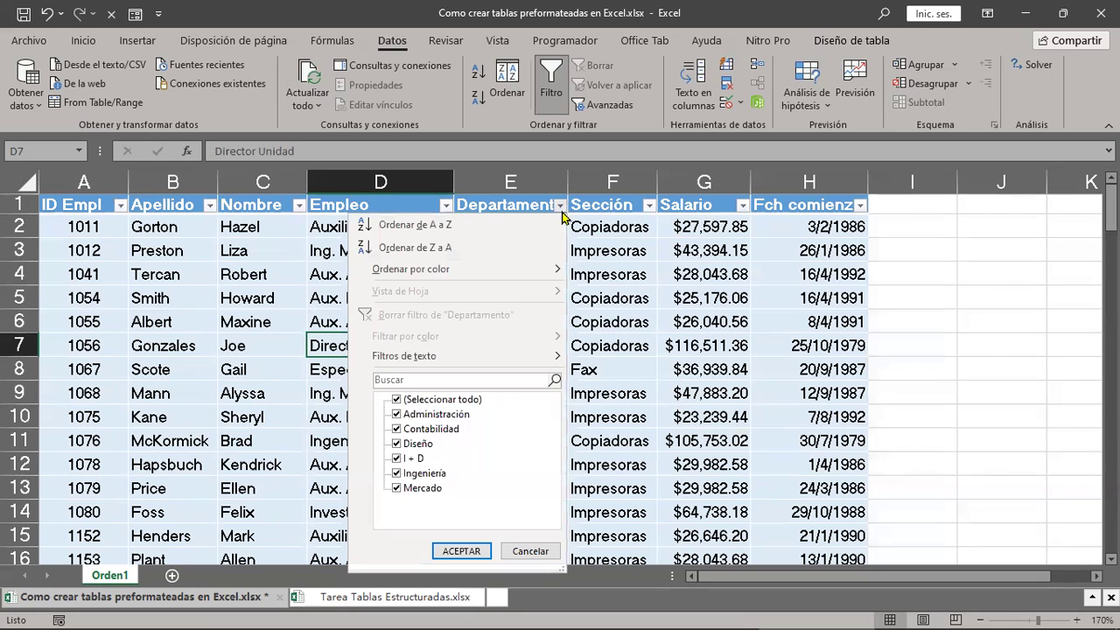
click(398, 403)
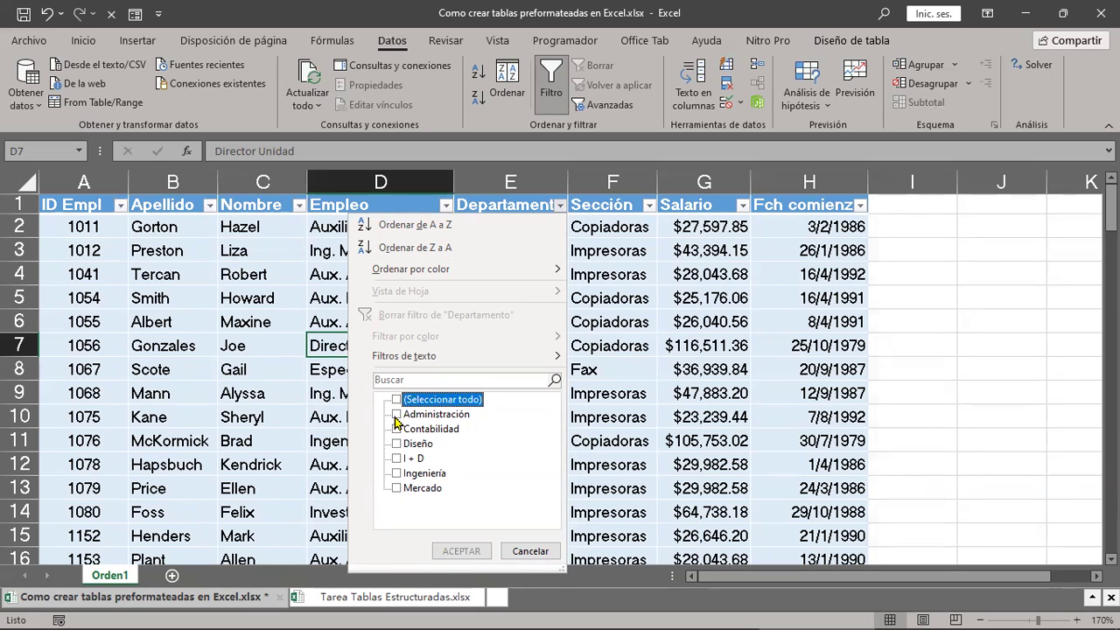
click(396, 415)
click(398, 430)
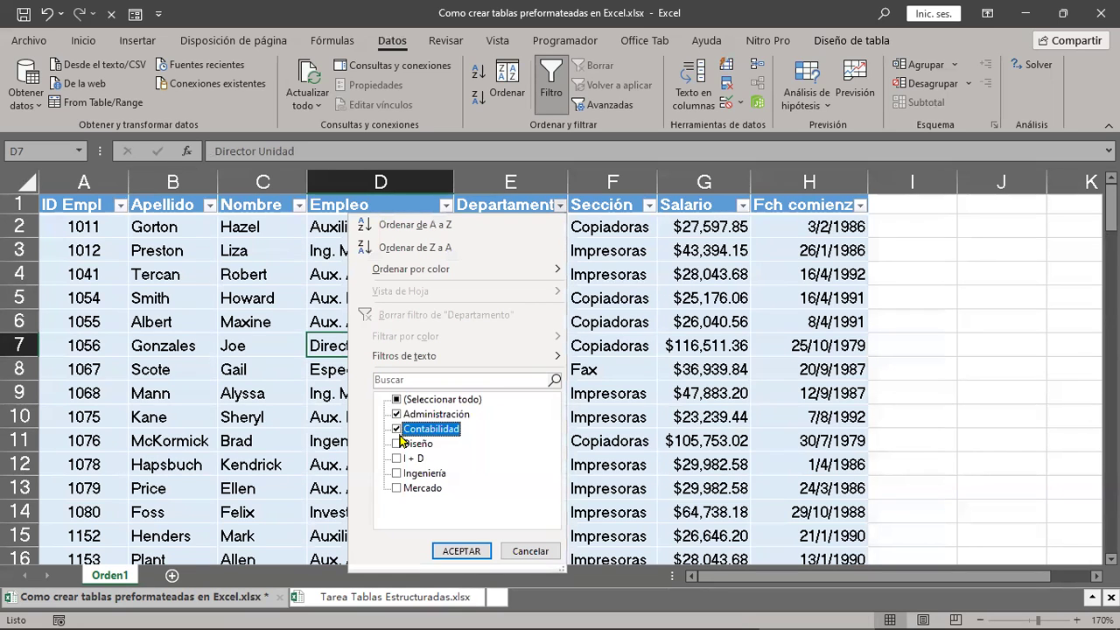
click(455, 550)
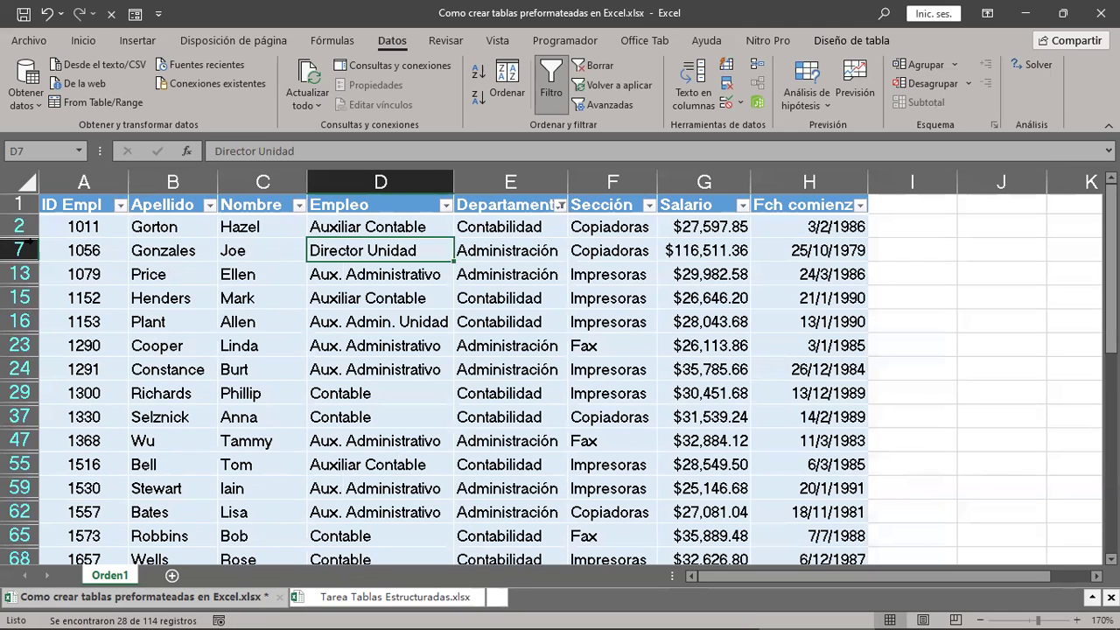
drag(18, 225, 18, 512)
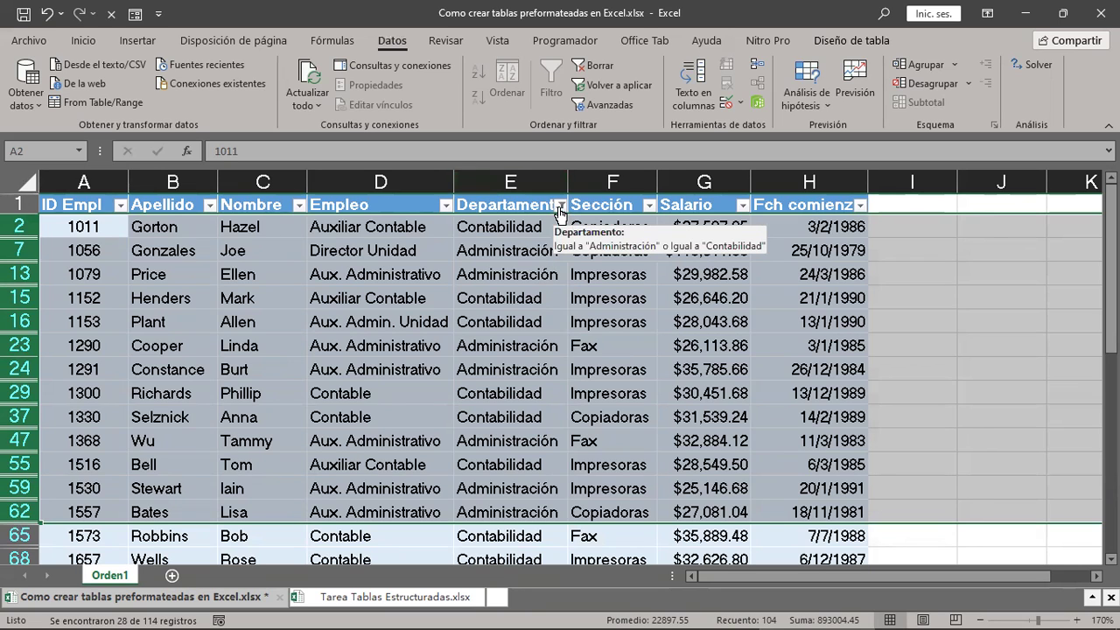
Step: Clear the Departamento filter with Borrar so all 114 employee rows reappear
click(590, 66)
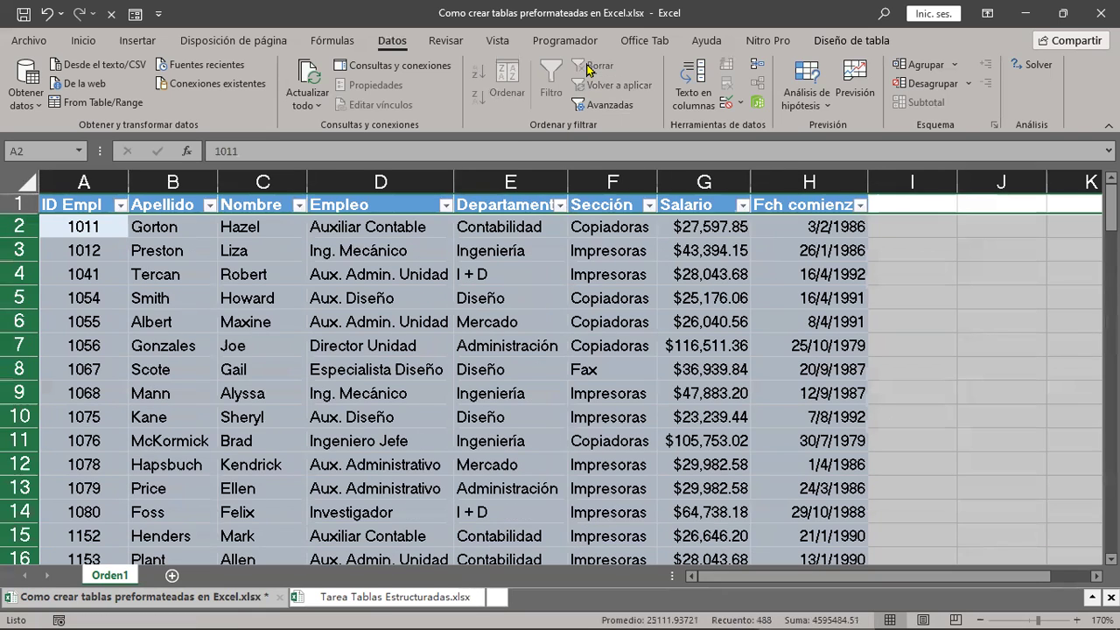
click(412, 289)
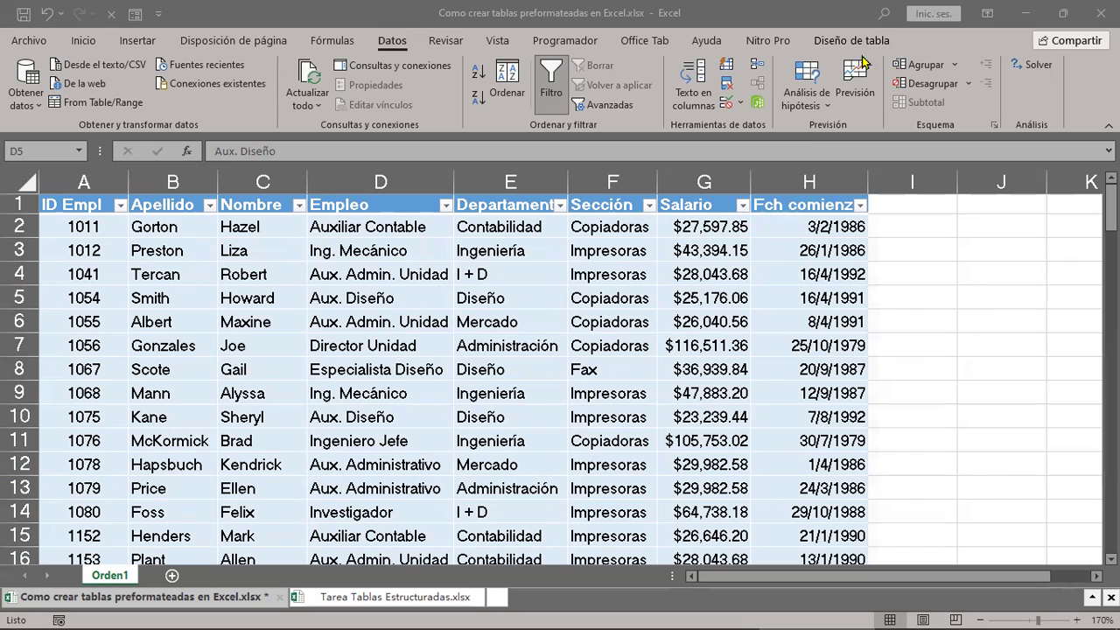
Step: Switch to the Diseño de tabla tab for Tabla2
click(860, 50)
click(859, 47)
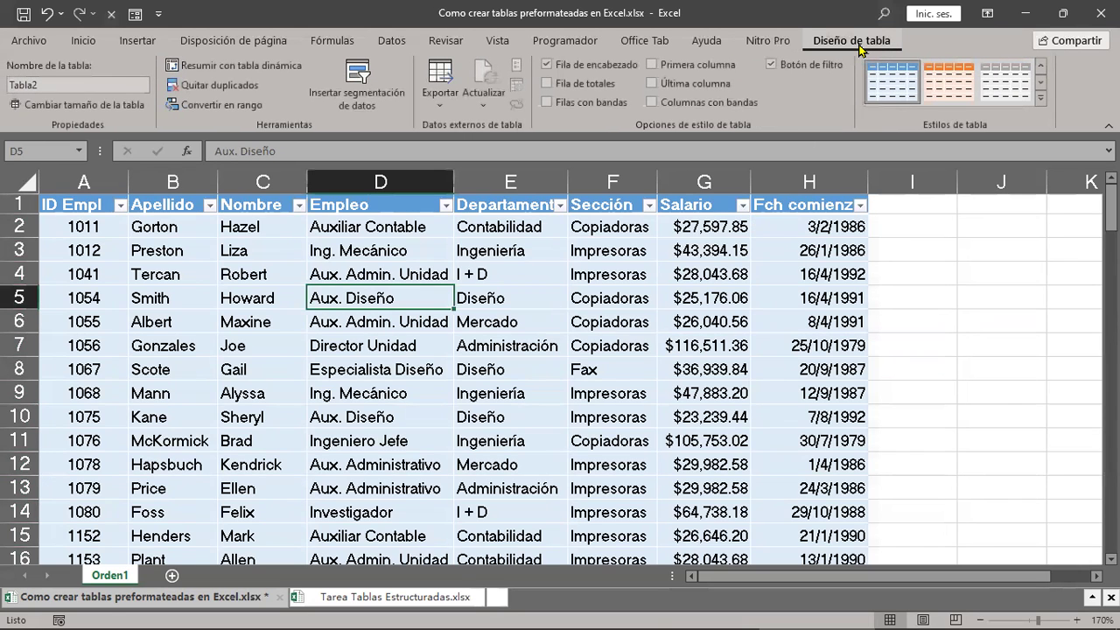
Step: Uncheck Botón de filtro to hide the header arrows, then check the table's end at row 115
click(770, 65)
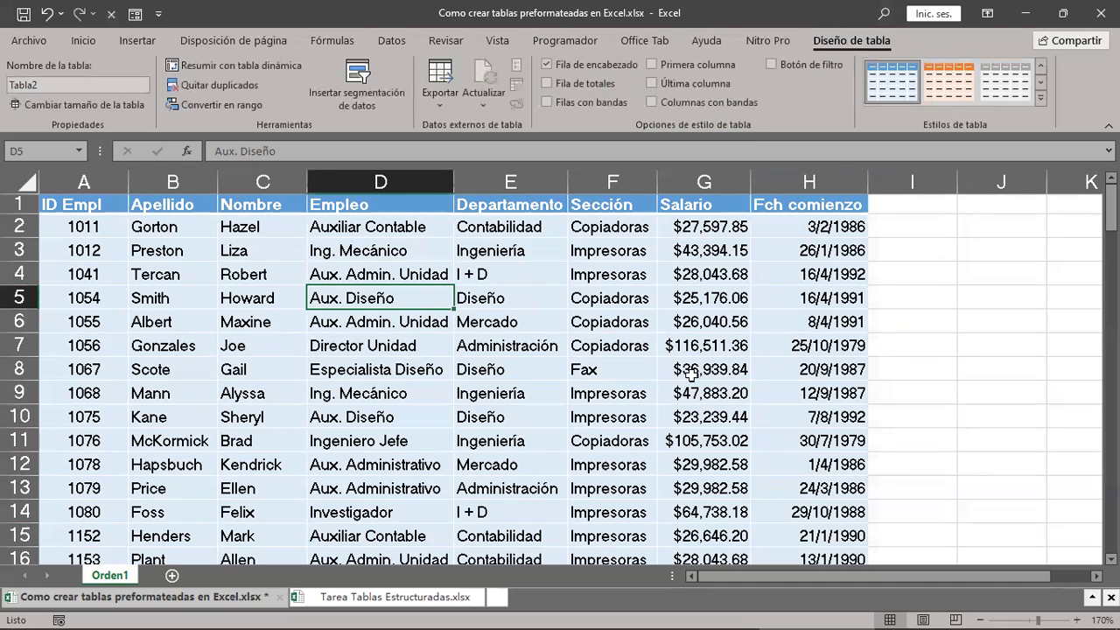
scroll(691, 374, down, 3)
scroll(700, 371, down, 2)
scroll(705, 369, down, 4)
scroll(705, 369, down, 2)
scroll(705, 370, down, 5)
scroll(705, 369, down, 2)
scroll(705, 369, down, 3)
scroll(705, 369, down, 6)
scroll(705, 369, down, 1)
scroll(705, 369, down, 4)
scroll(705, 369, down, 2)
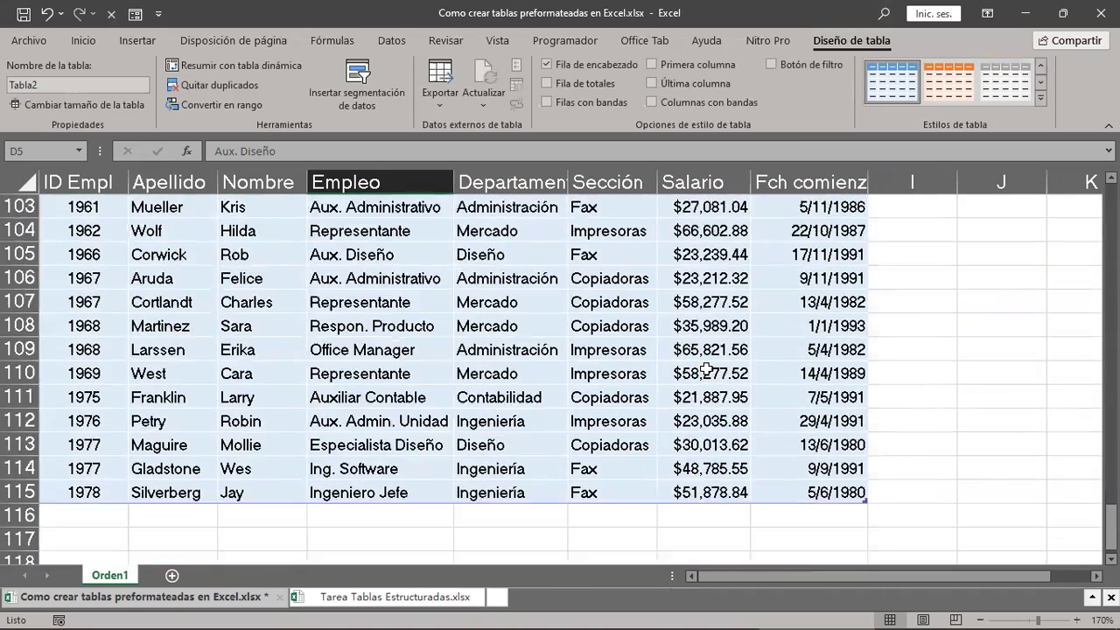
scroll(705, 369, down, 3)
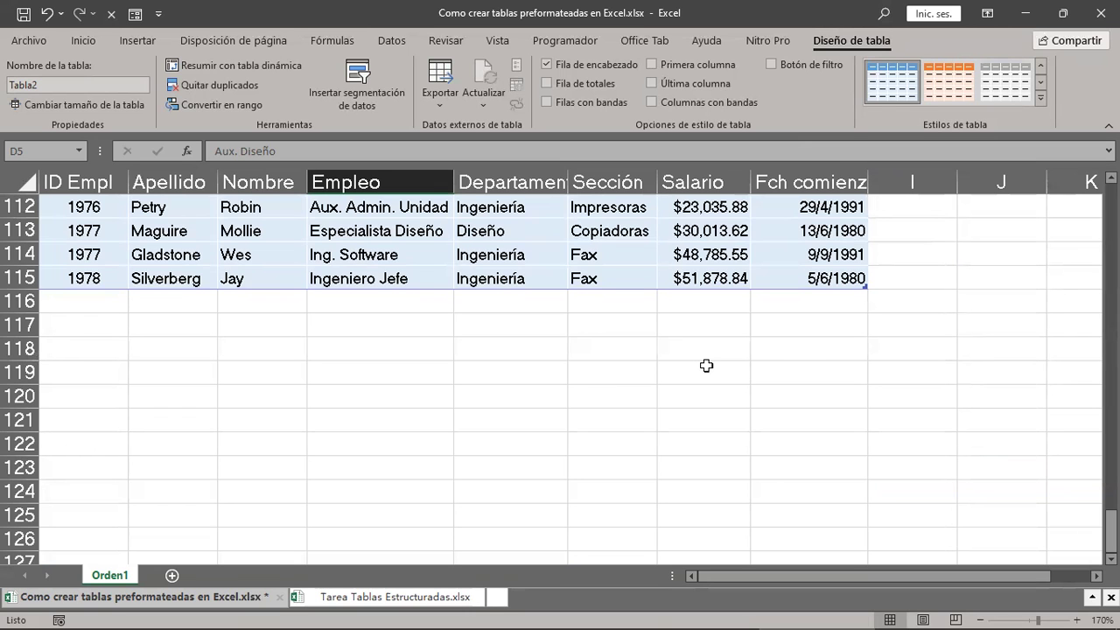
scroll(823, 368, up, 1)
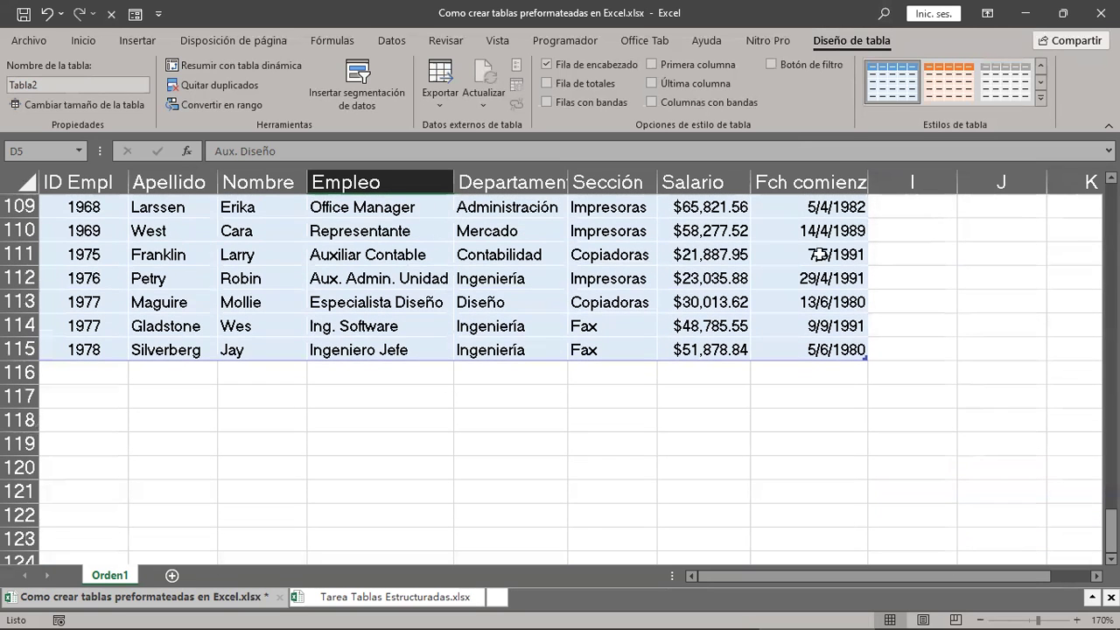
click(547, 84)
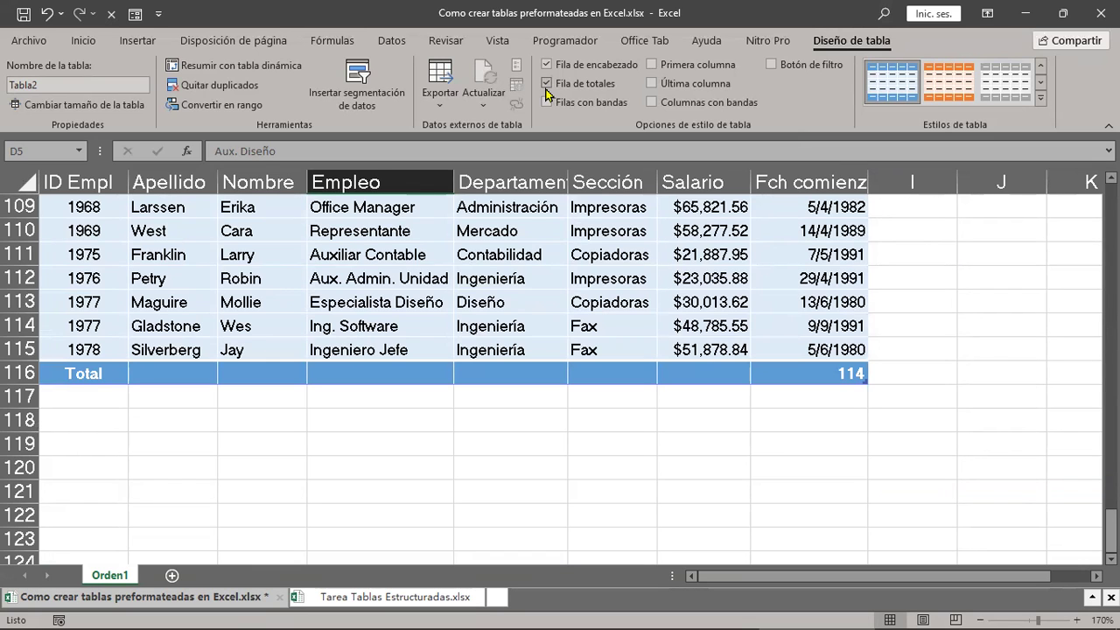
drag(79, 373, 801, 376)
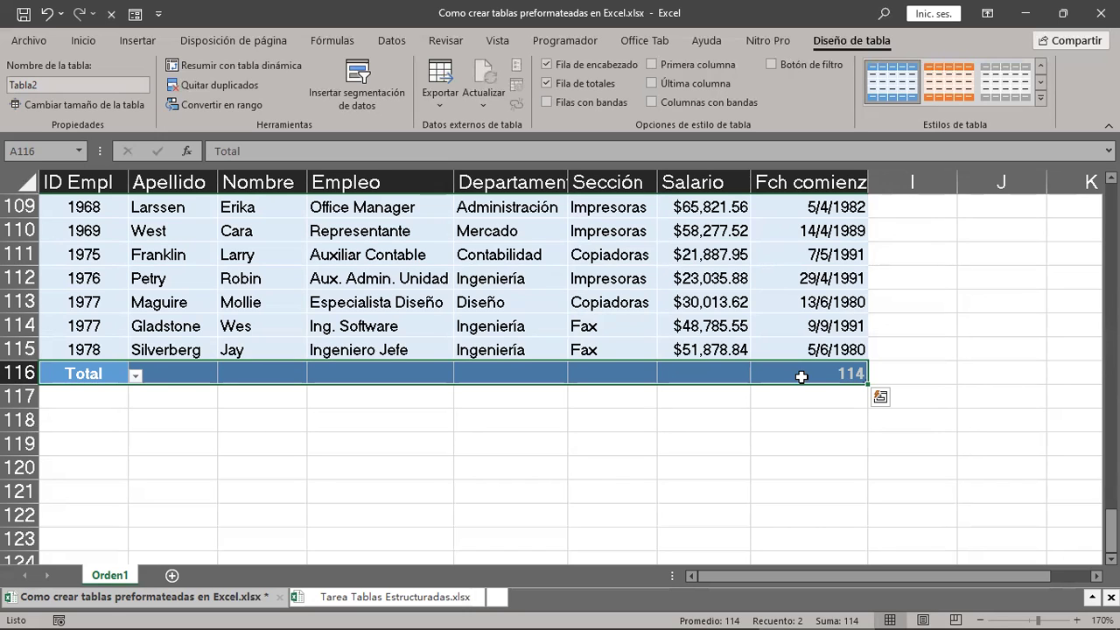
click(800, 377)
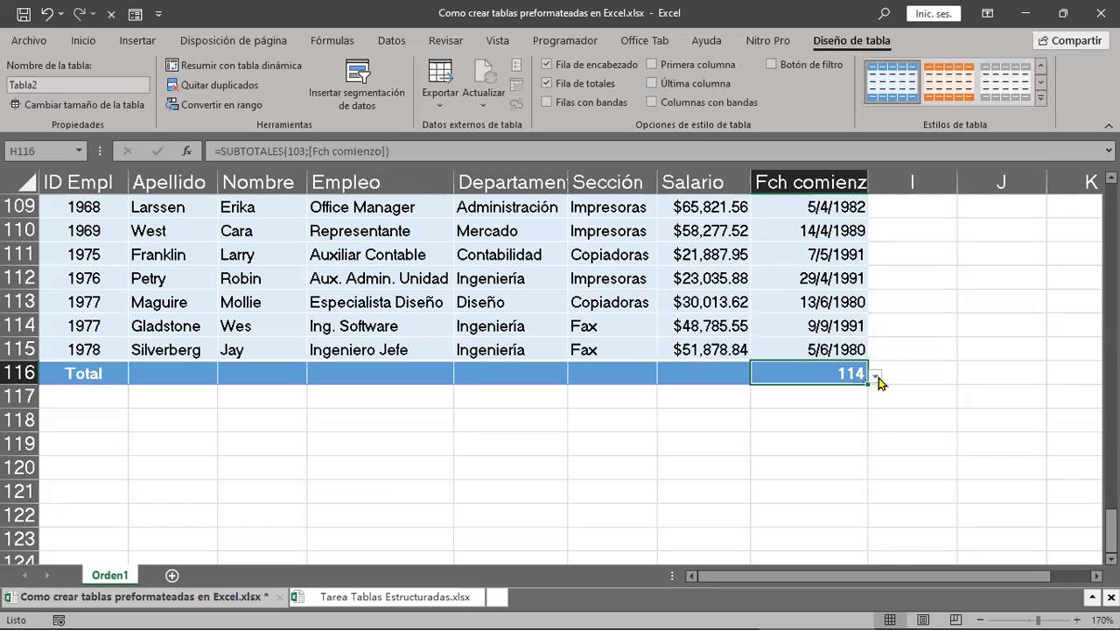
click(876, 376)
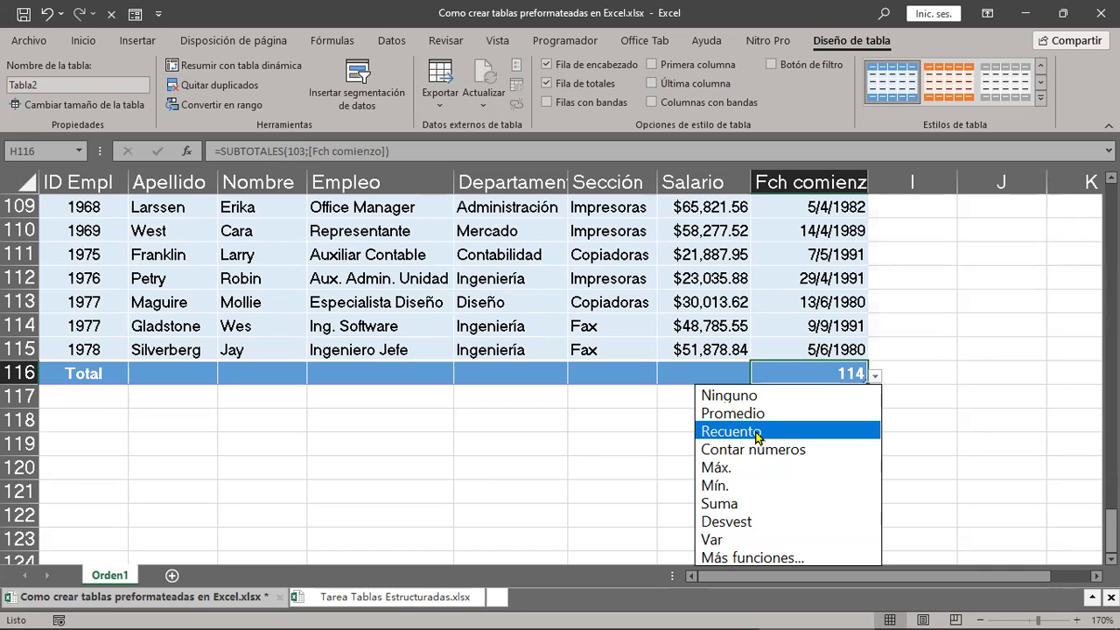
click(714, 377)
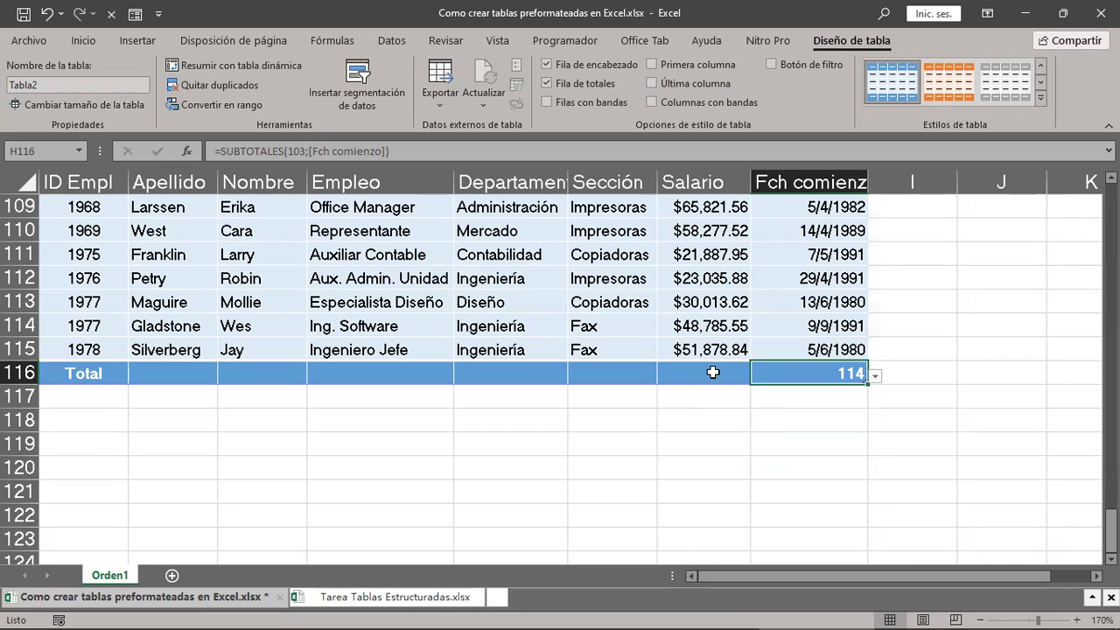
click(713, 373)
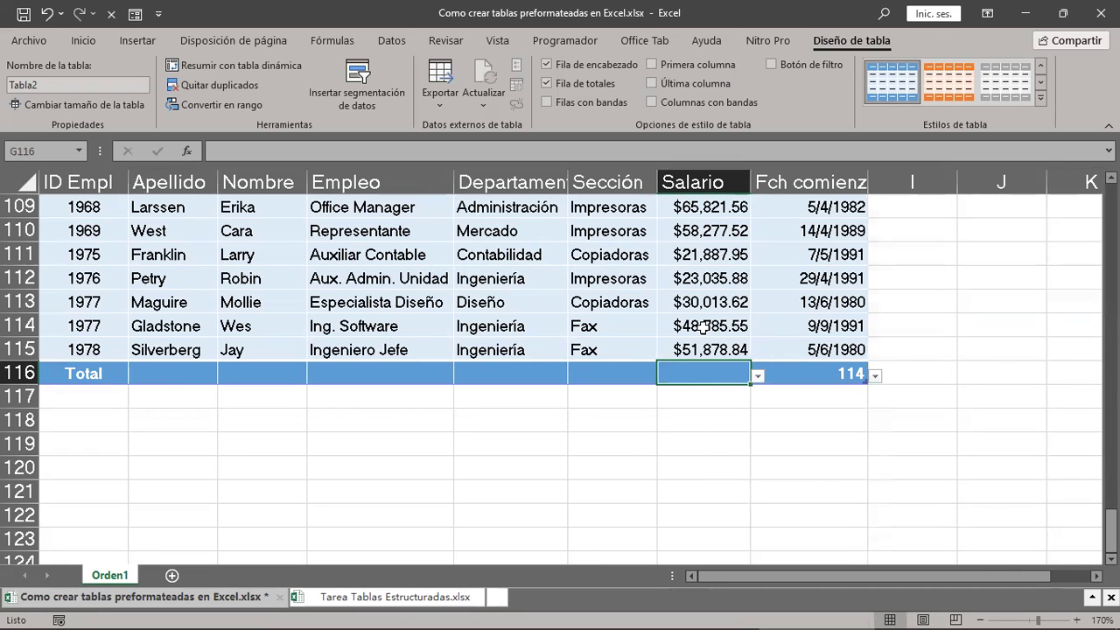
Step: Set the Salario total to Suma and widen the column to display $4,874,037.39
click(757, 377)
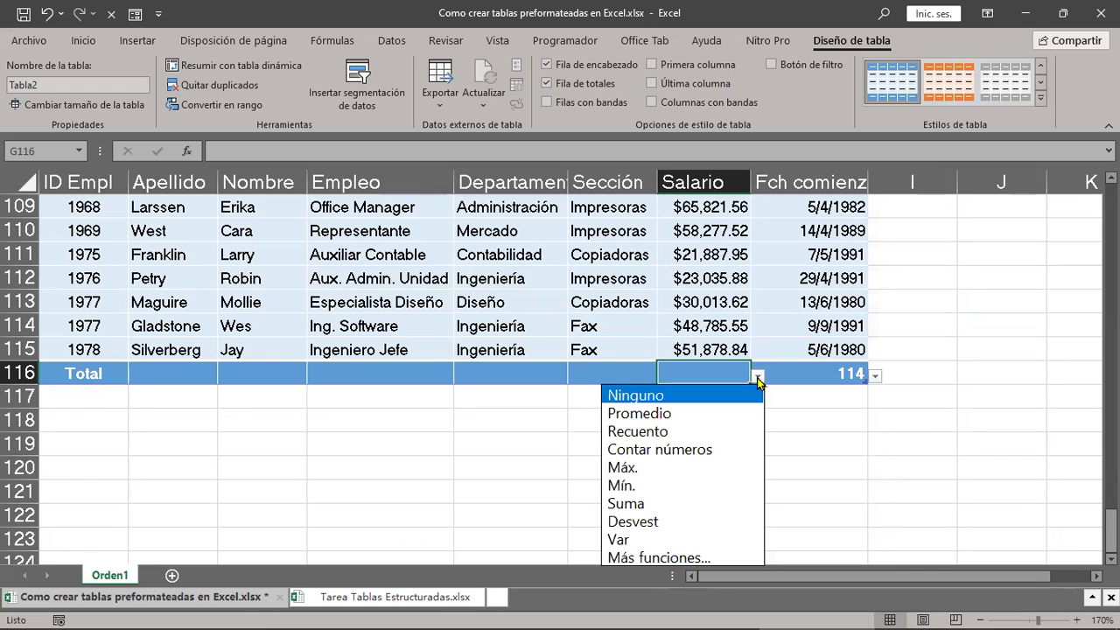
click(641, 503)
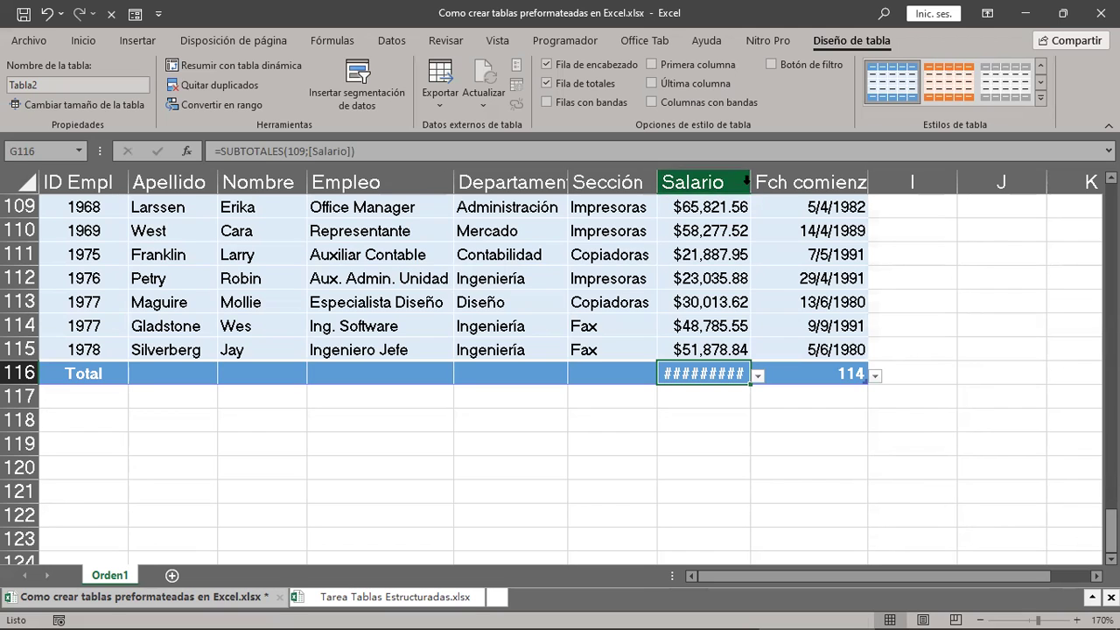
click(757, 182)
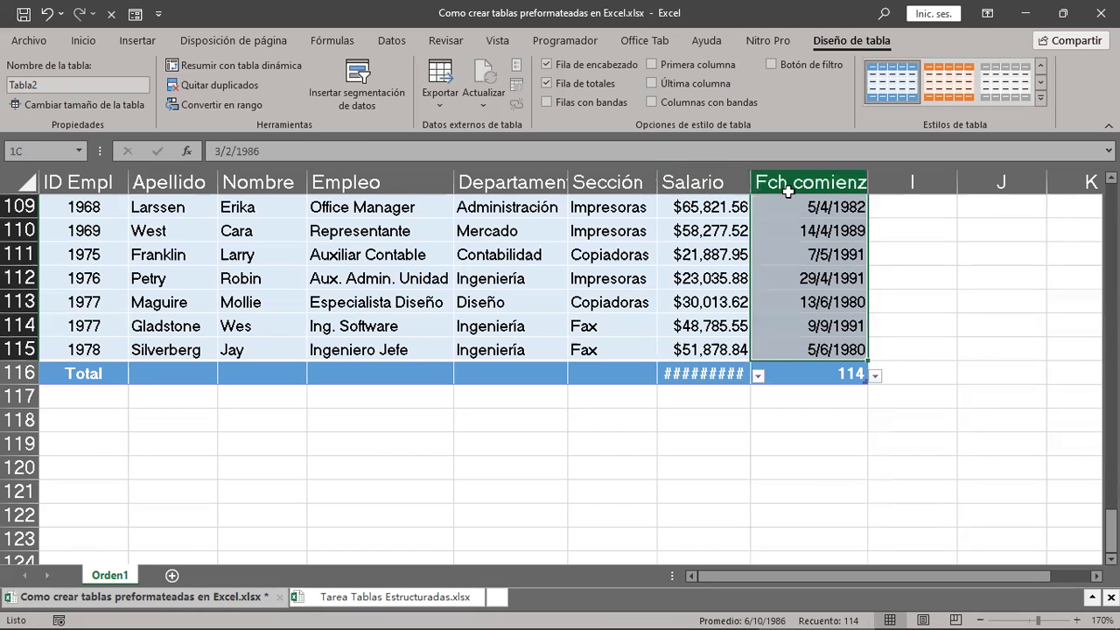
click(743, 184)
drag(751, 184, 800, 200)
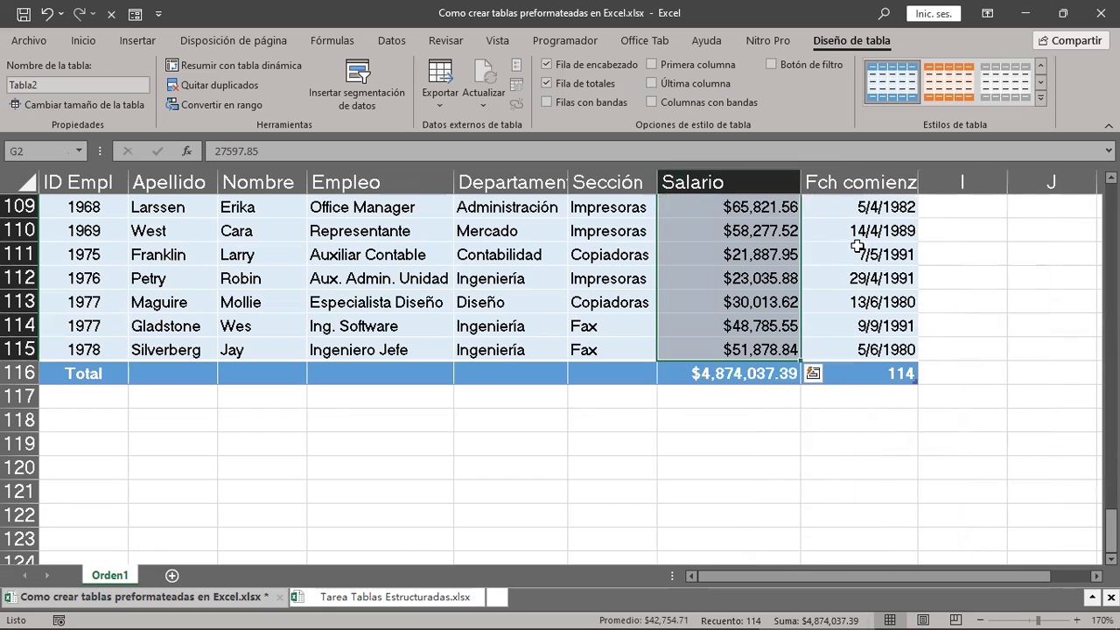
Step: Inspect the Salario and Fch comienzo total formulas, reopening the Salario function list
click(733, 372)
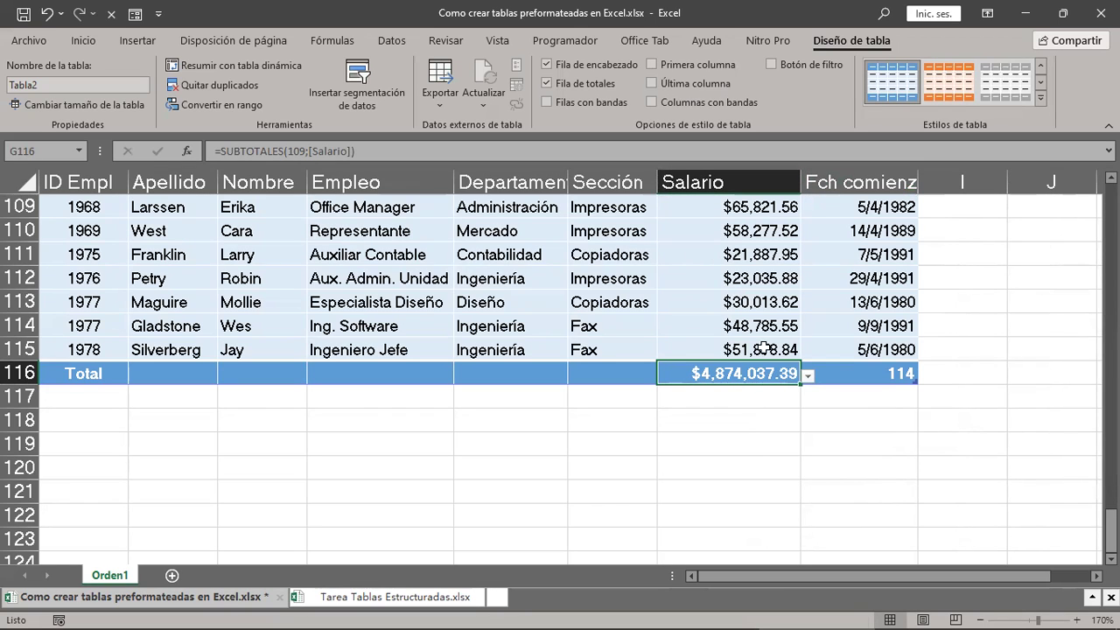
click(812, 378)
click(797, 375)
click(808, 377)
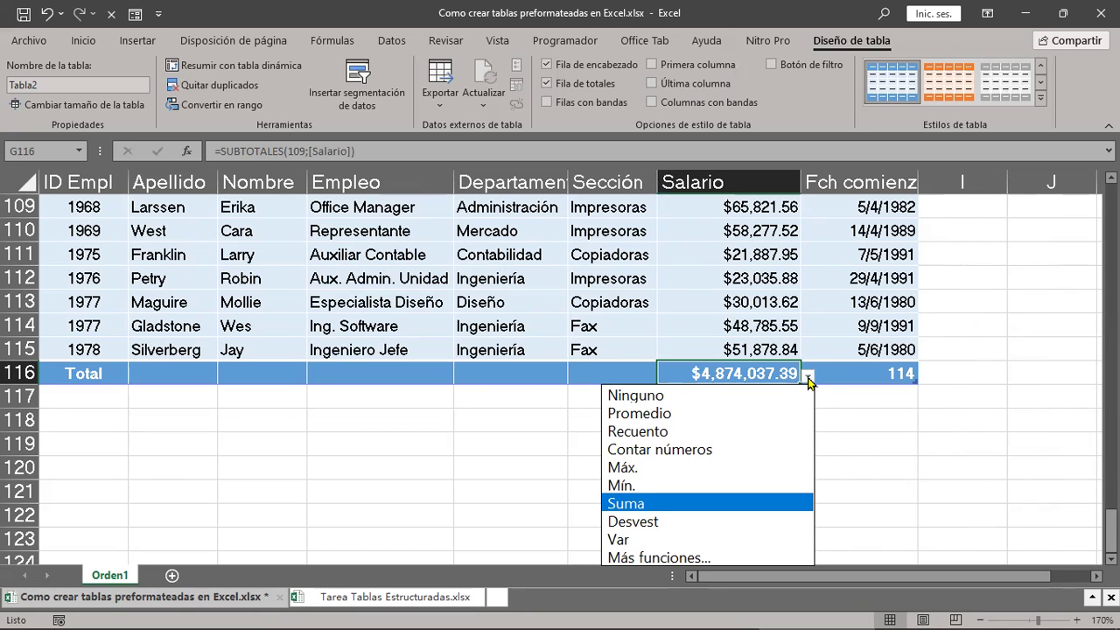
Step: Set the Apellido total in B116 to Recuento so it counts 114 entries
click(191, 376)
click(189, 372)
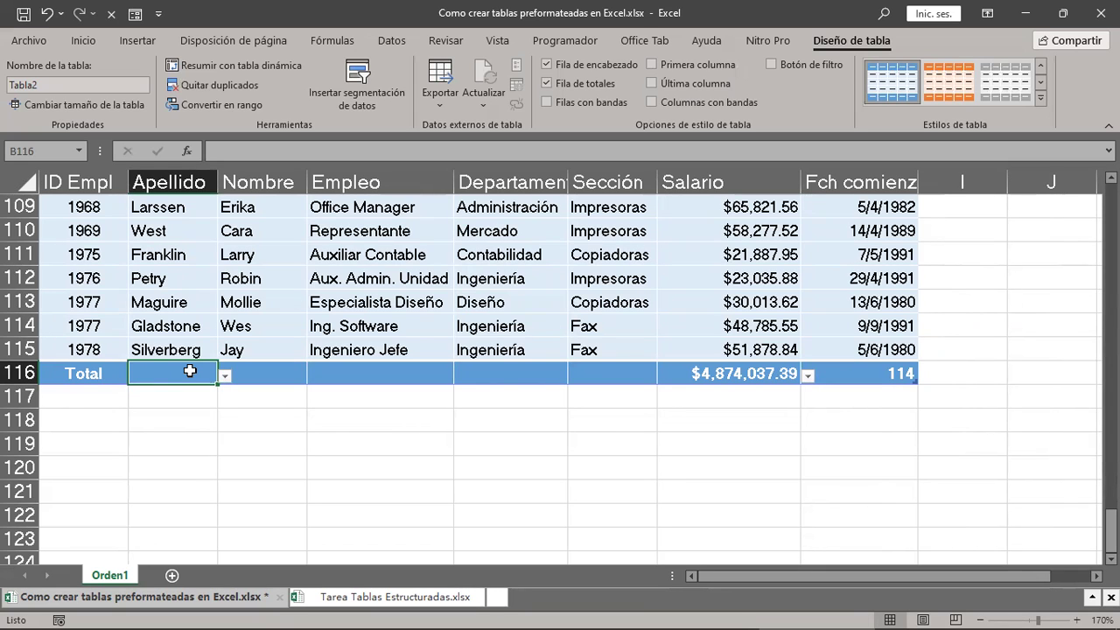
click(224, 376)
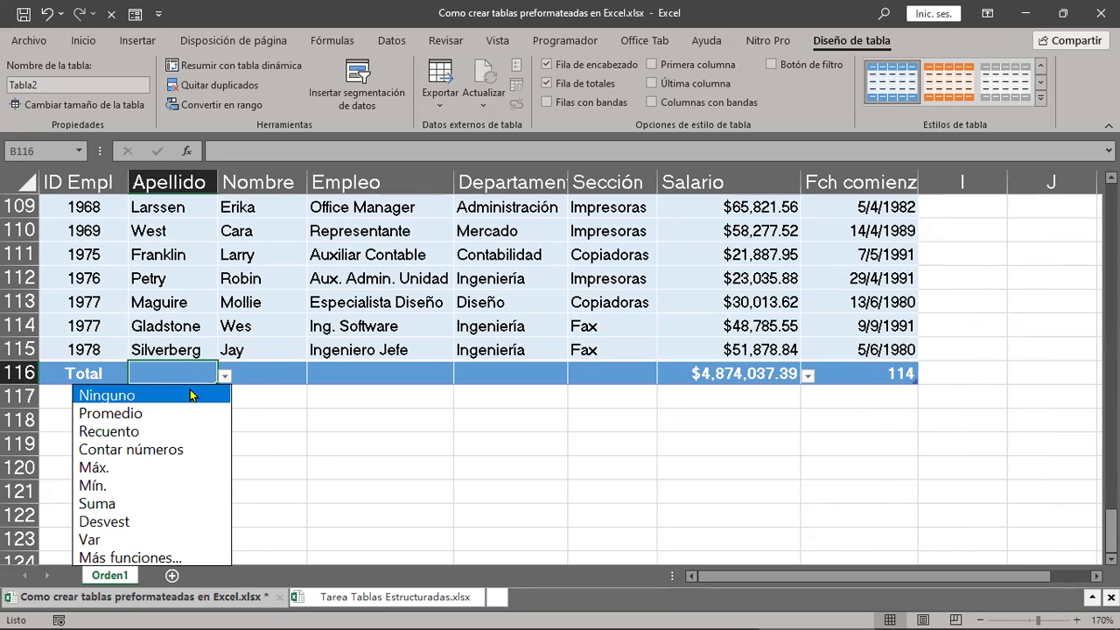
click(128, 430)
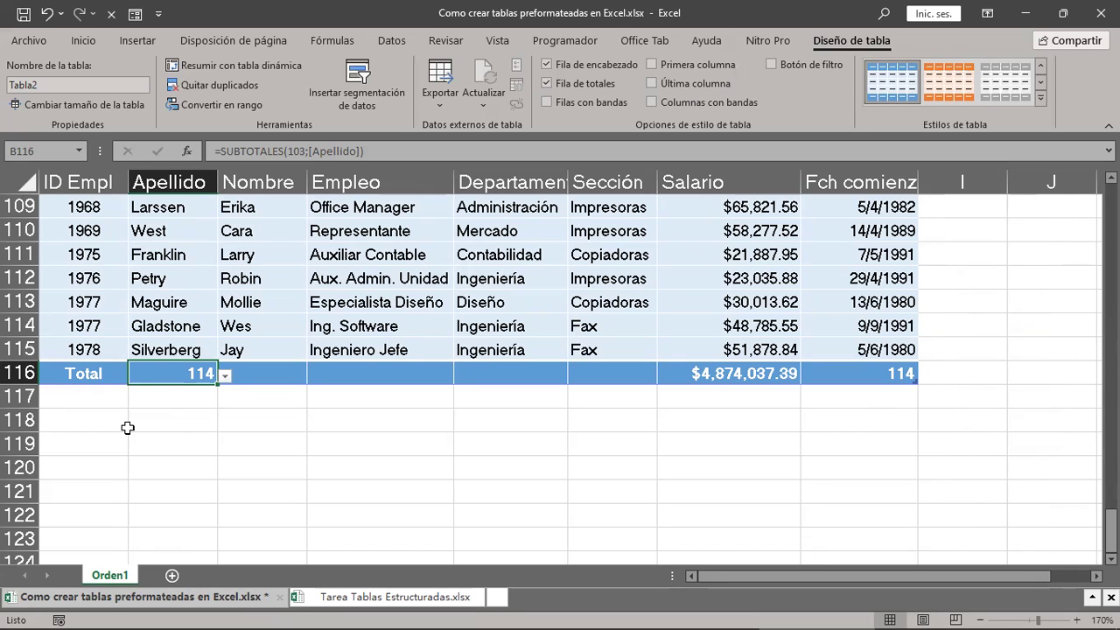
click(225, 375)
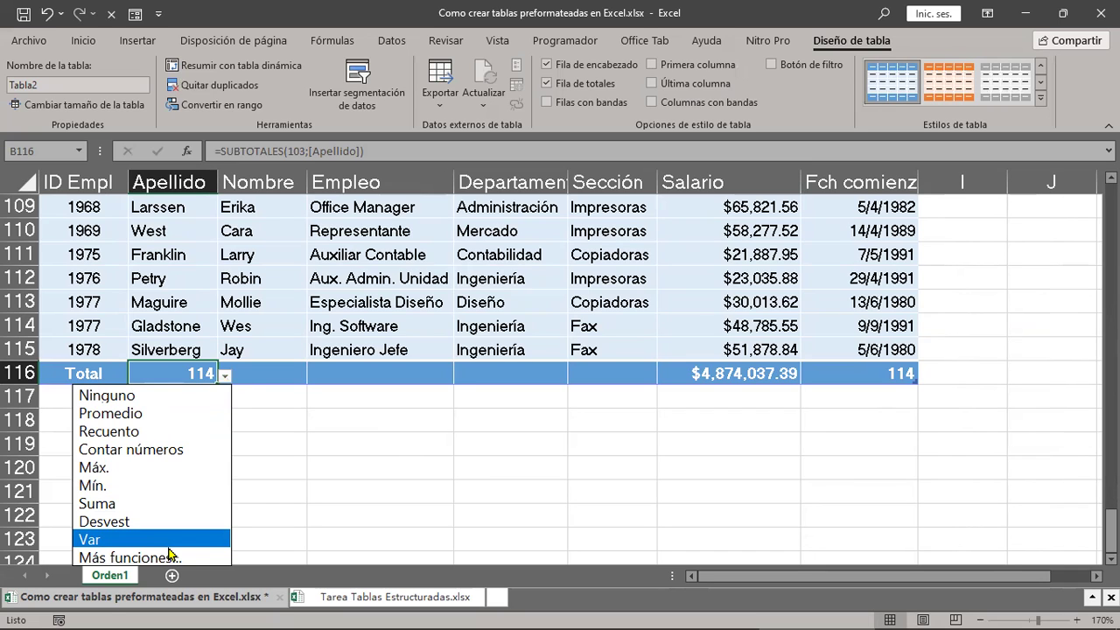
click(121, 557)
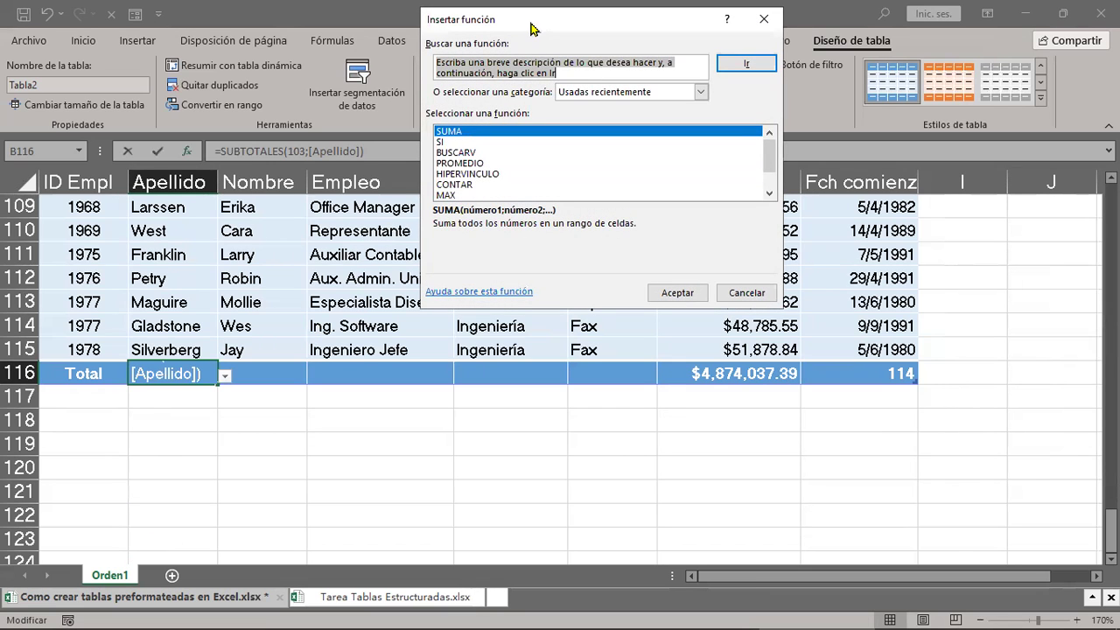
drag(527, 25, 518, 207)
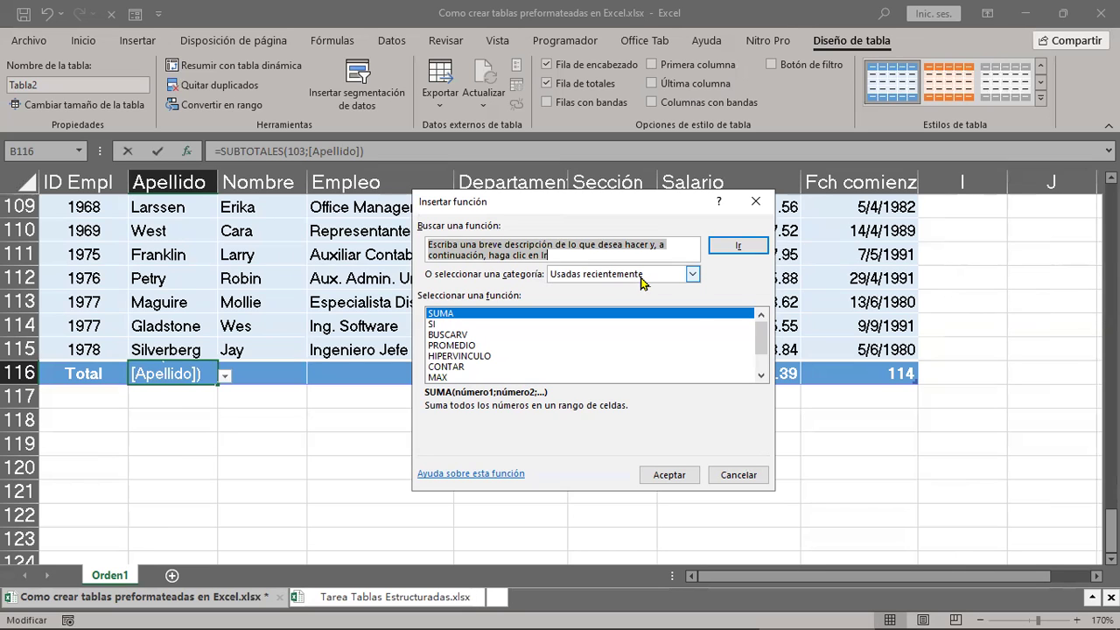
click(691, 280)
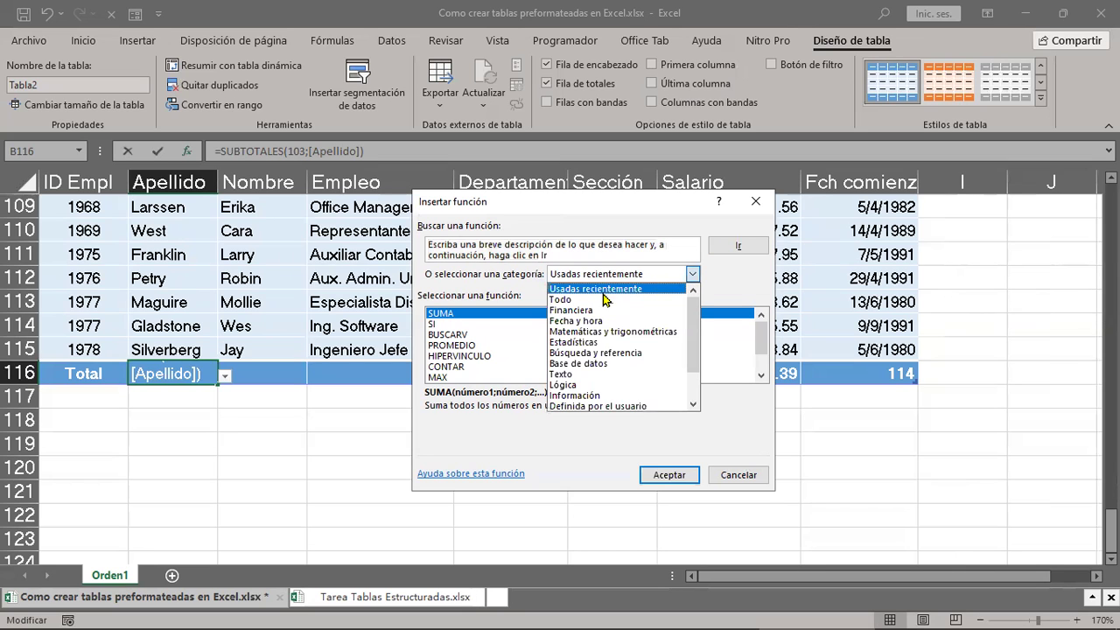
click(588, 300)
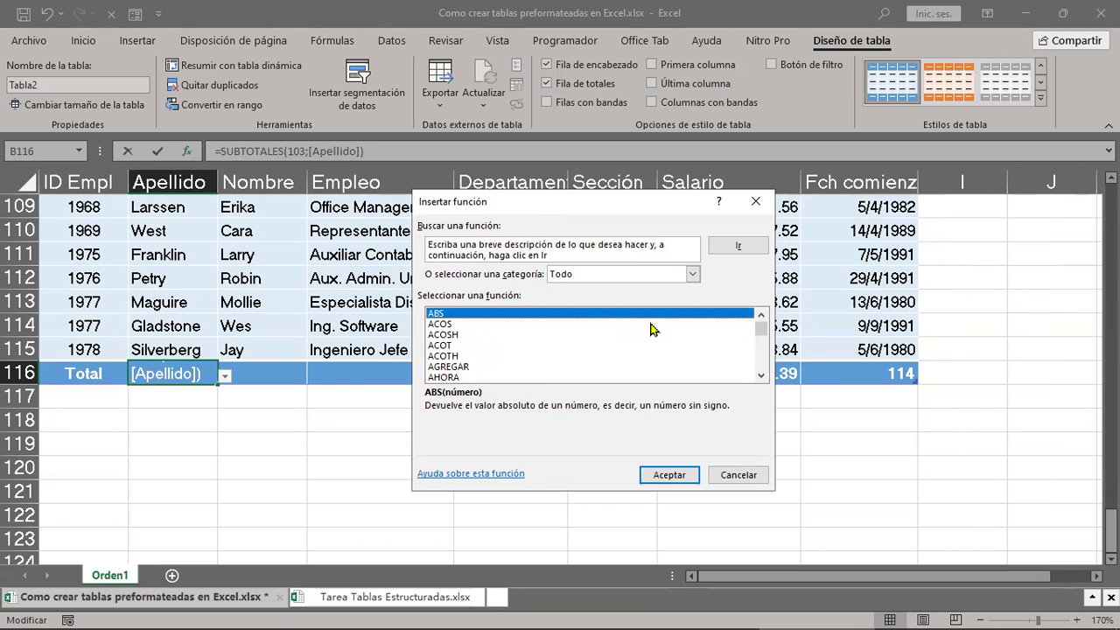
click(761, 375)
click(761, 376)
drag(761, 375, 763, 376)
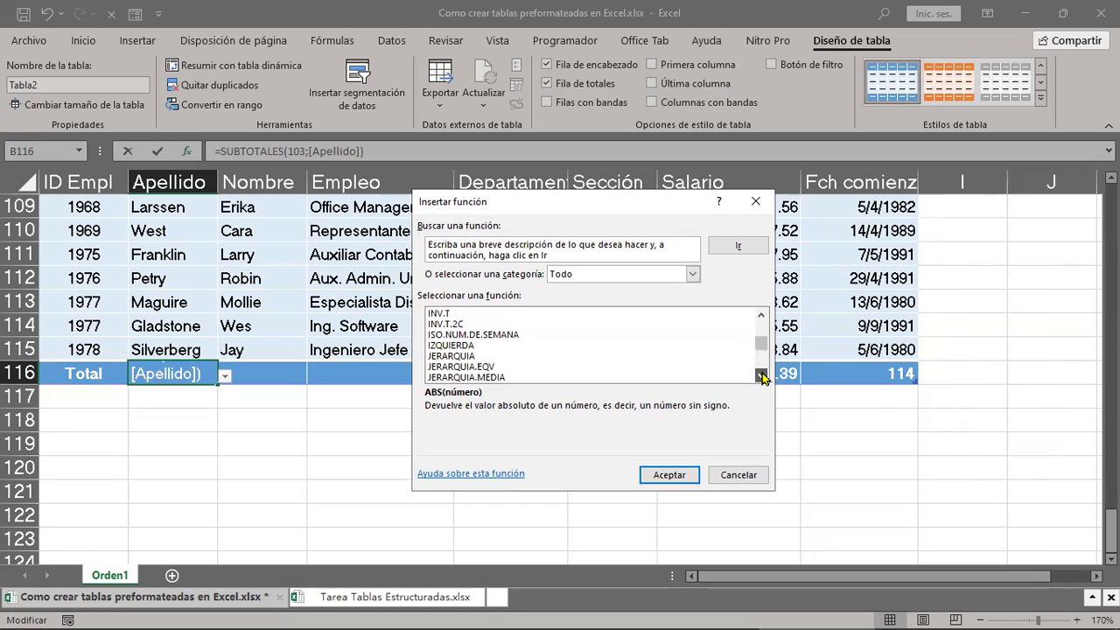
drag(763, 376, 763, 376)
click(472, 335)
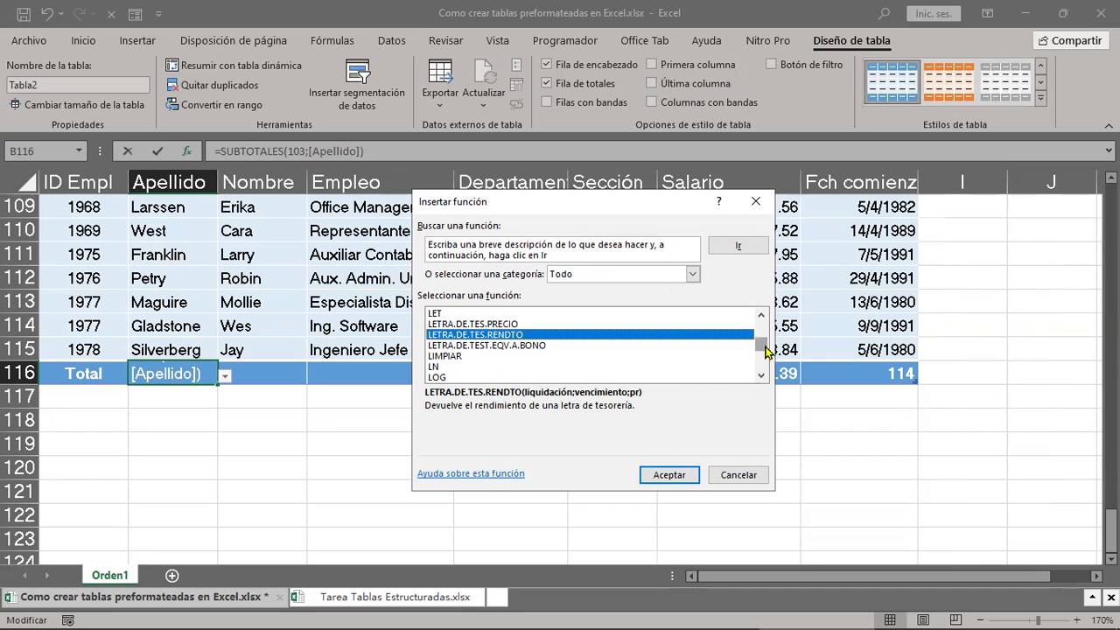
drag(764, 350, 764, 363)
click(758, 315)
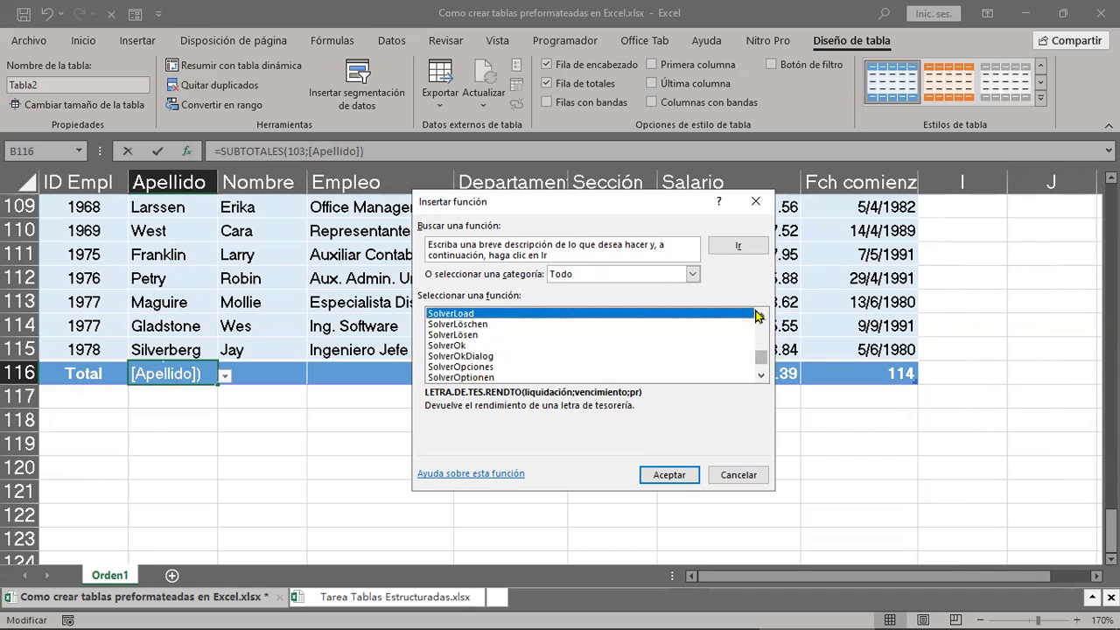
click(758, 323)
drag(763, 358, 754, 319)
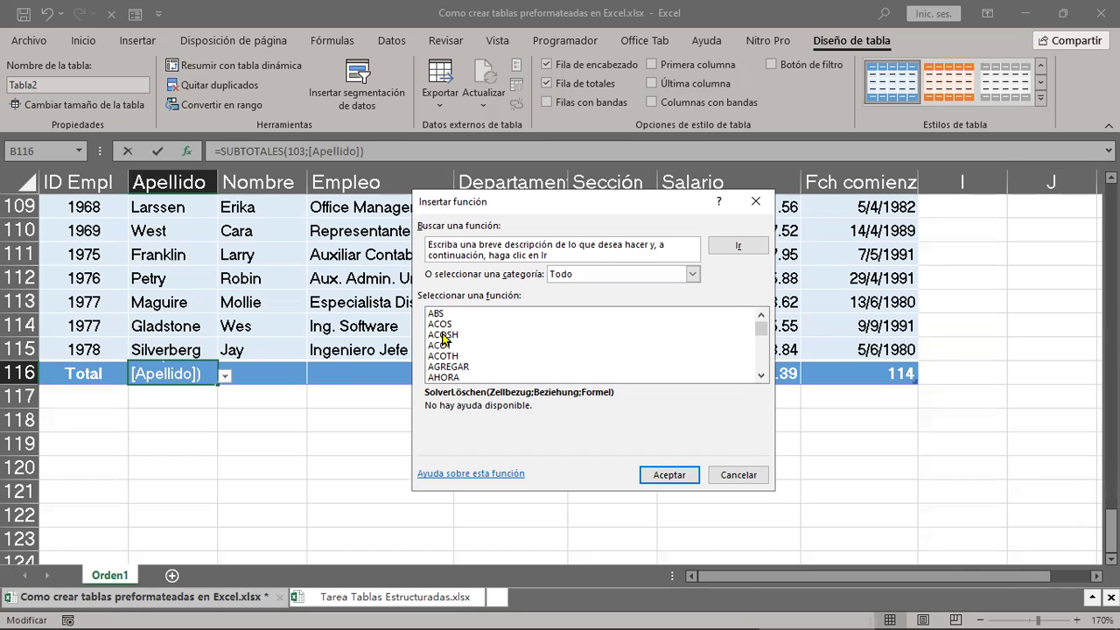
Step: Turn off the Total Row so the 114 counts and $4,874,037.39 sum disappear
click(755, 203)
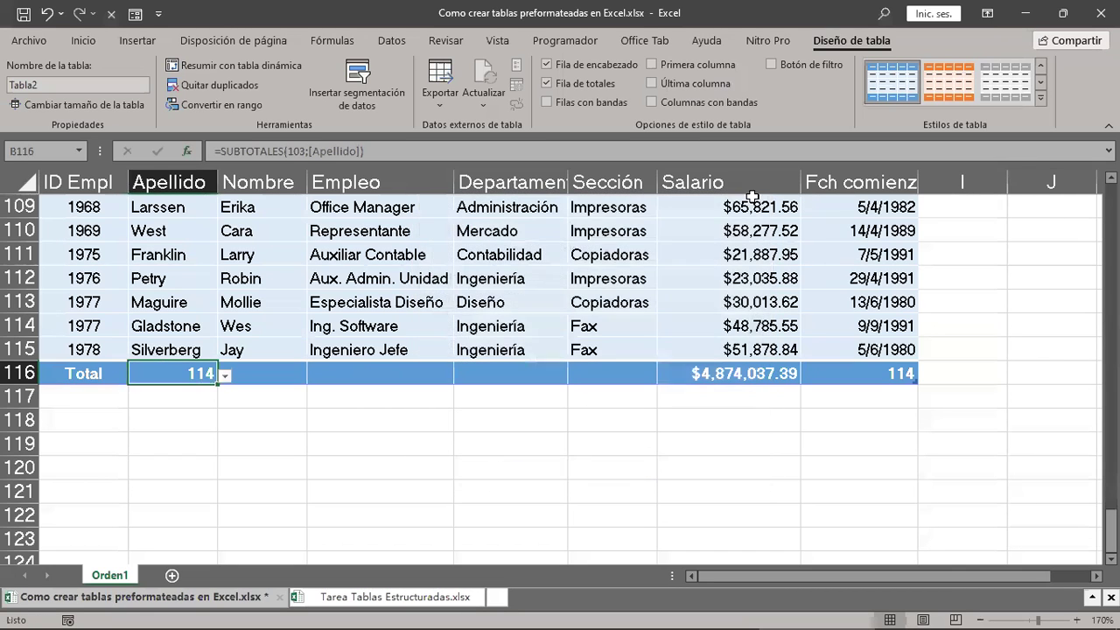
click(625, 373)
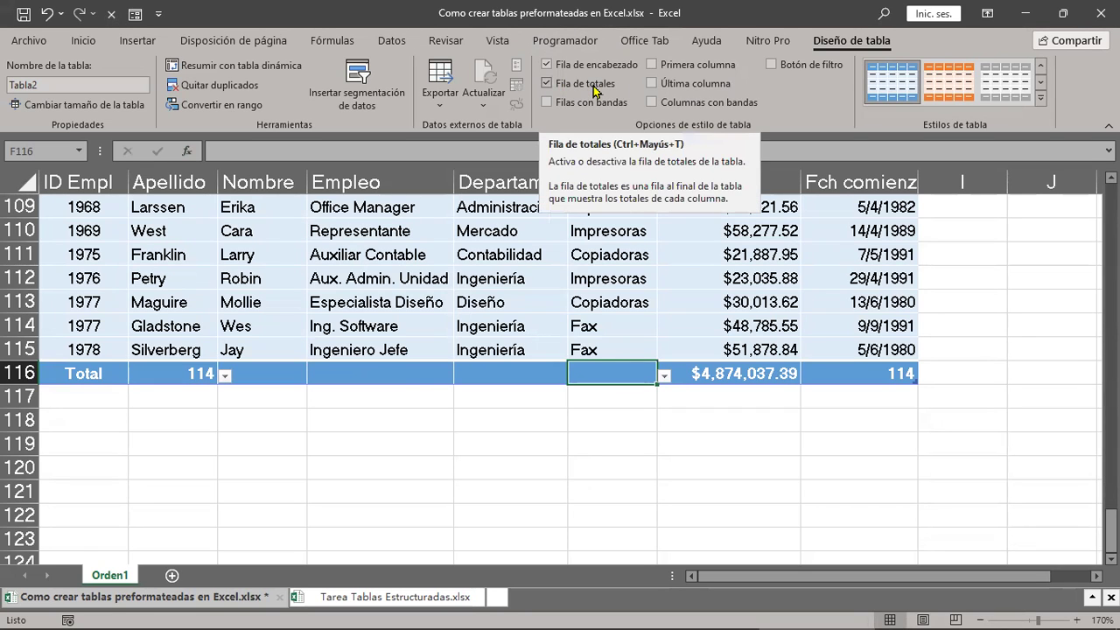
click(664, 375)
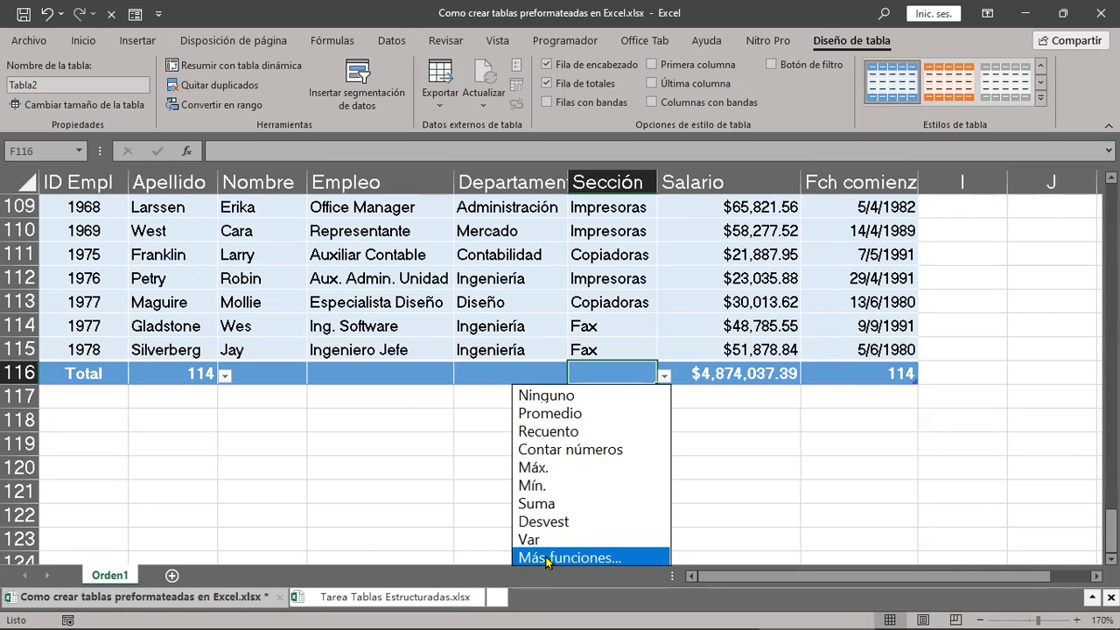
key(Escape)
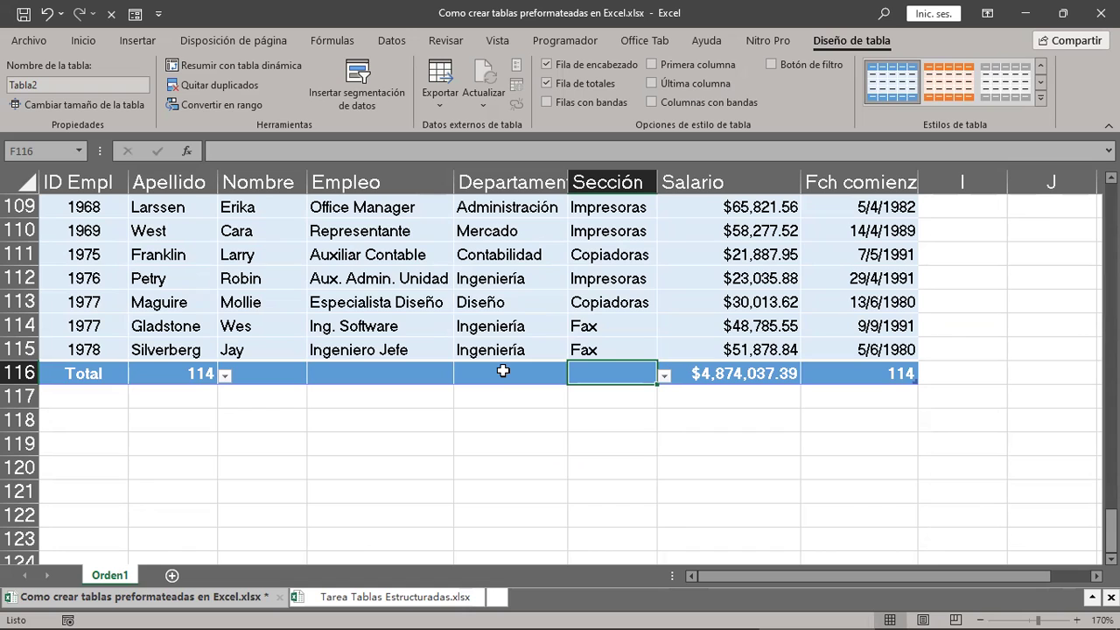
click(546, 84)
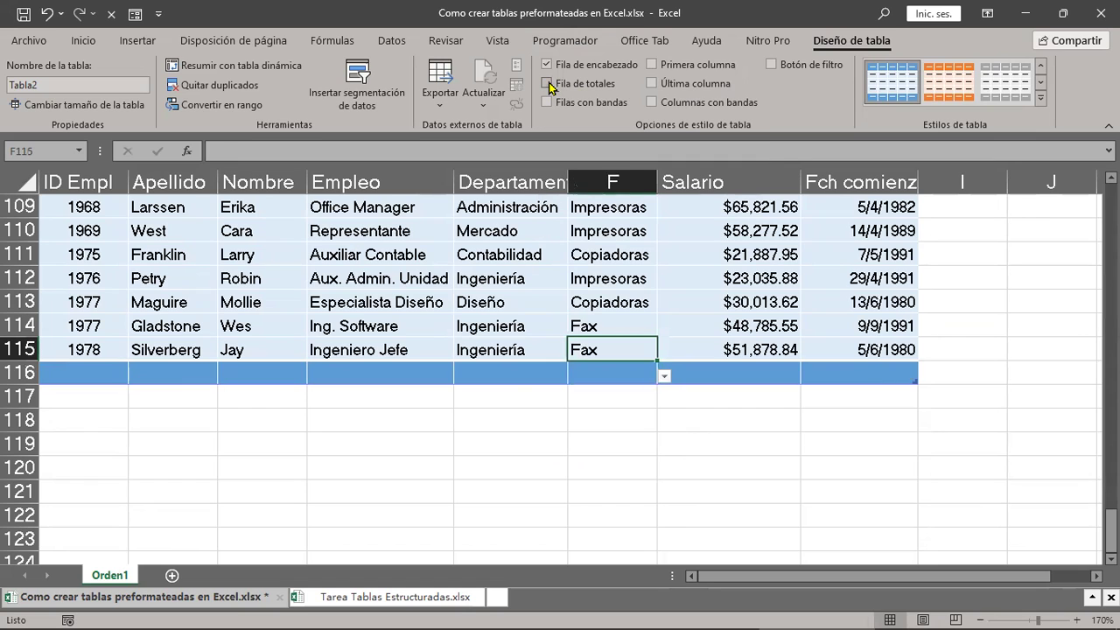
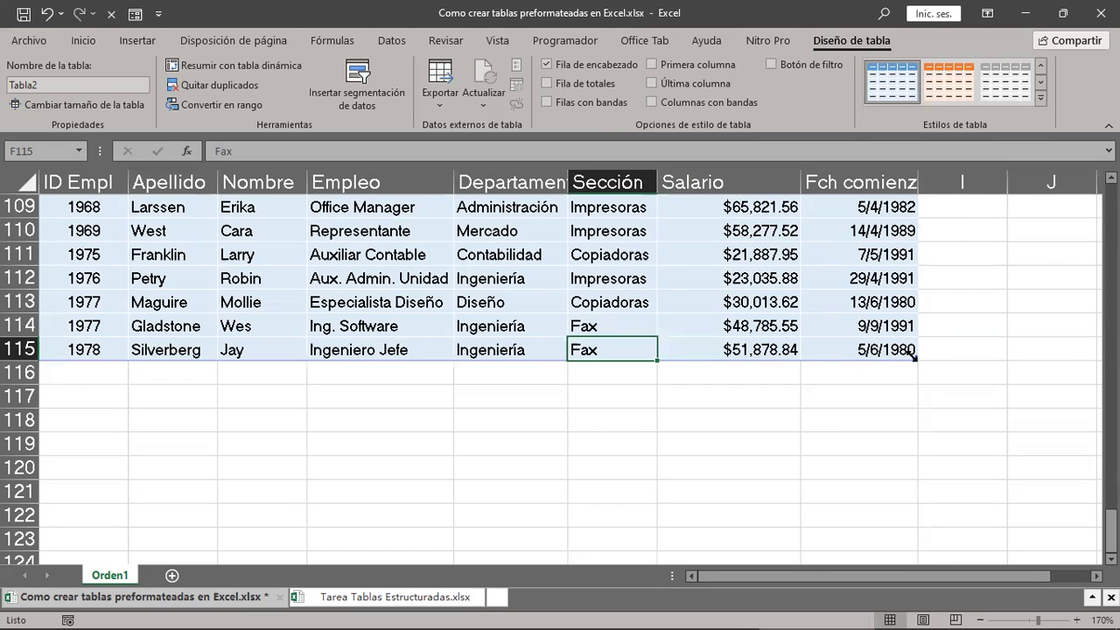
Step: Undo the table extension, then paint row 115's formatting onto empty range A116:H122
drag(914, 356, 914, 503)
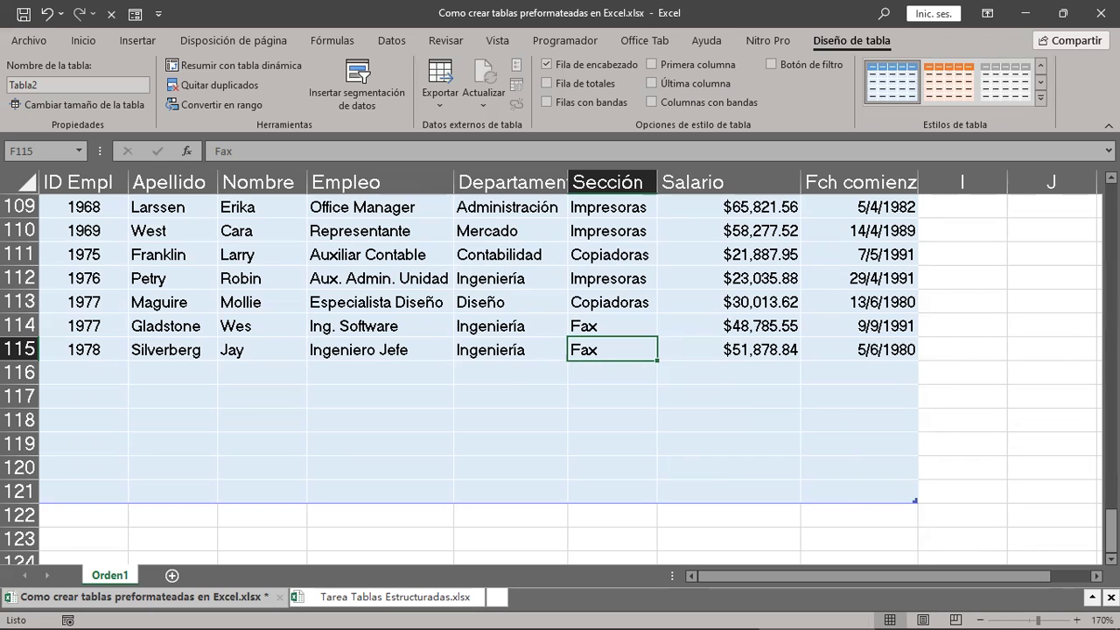
click(48, 13)
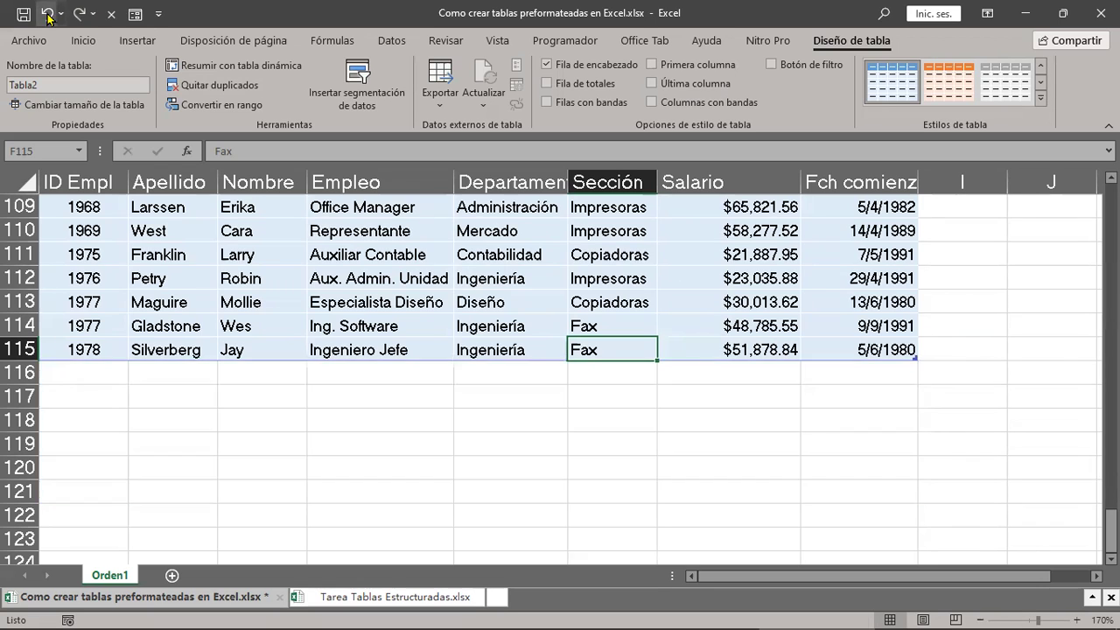
drag(100, 348, 840, 343)
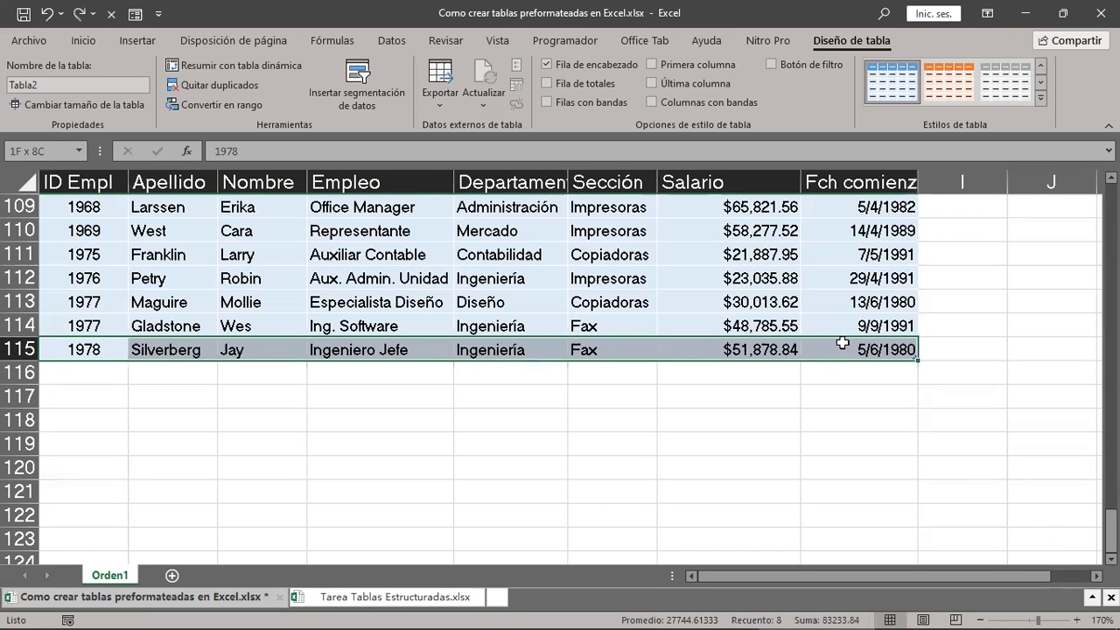
click(83, 41)
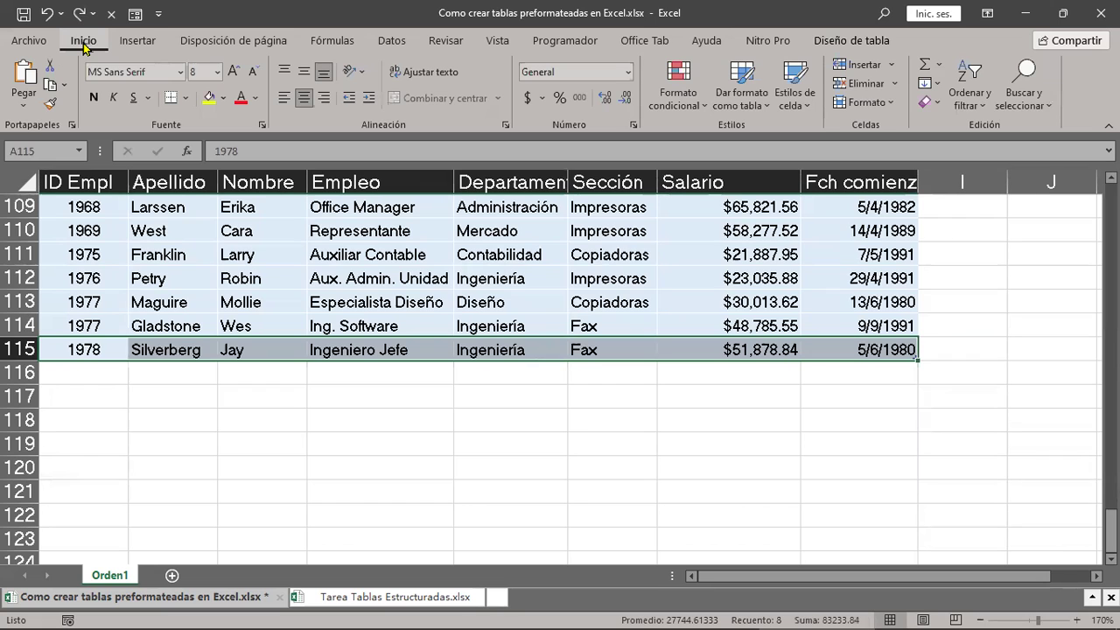
click(51, 105)
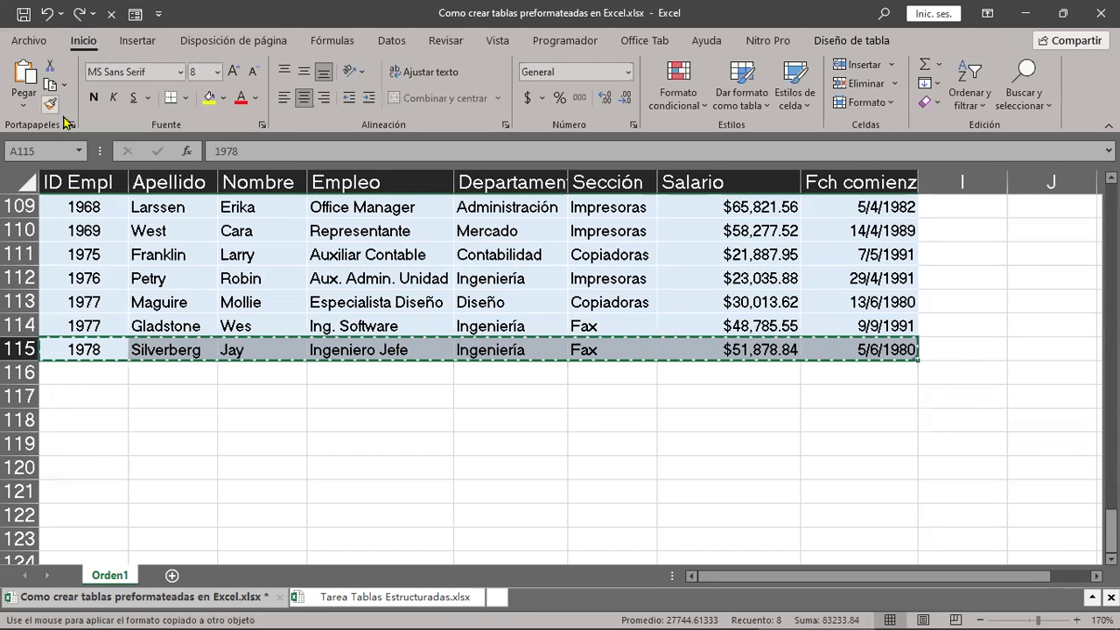
drag(102, 372, 880, 508)
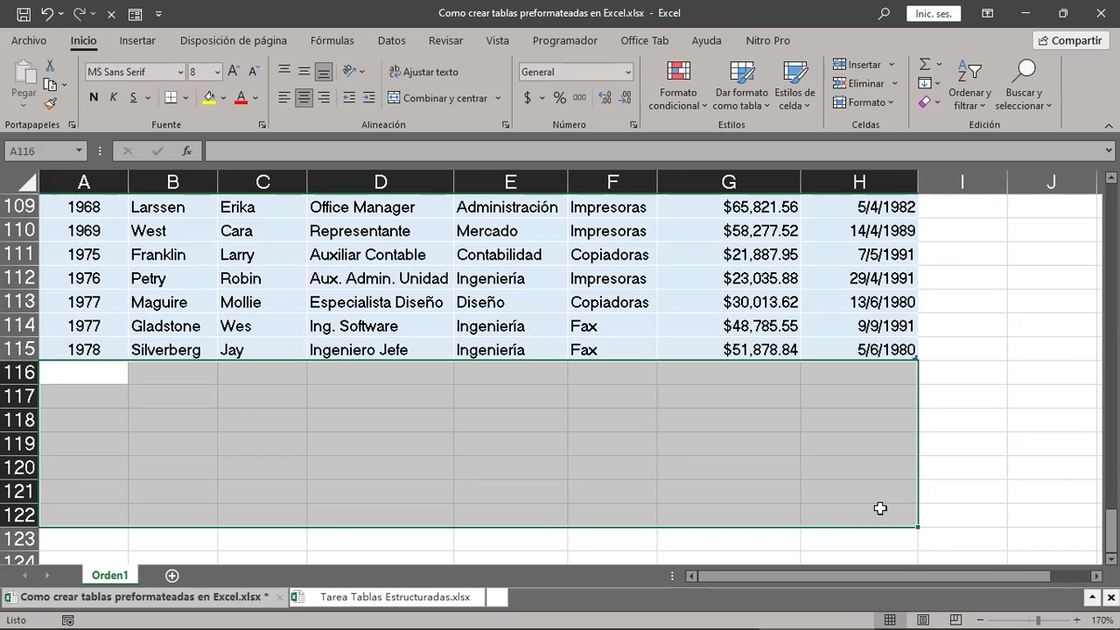
click(349, 328)
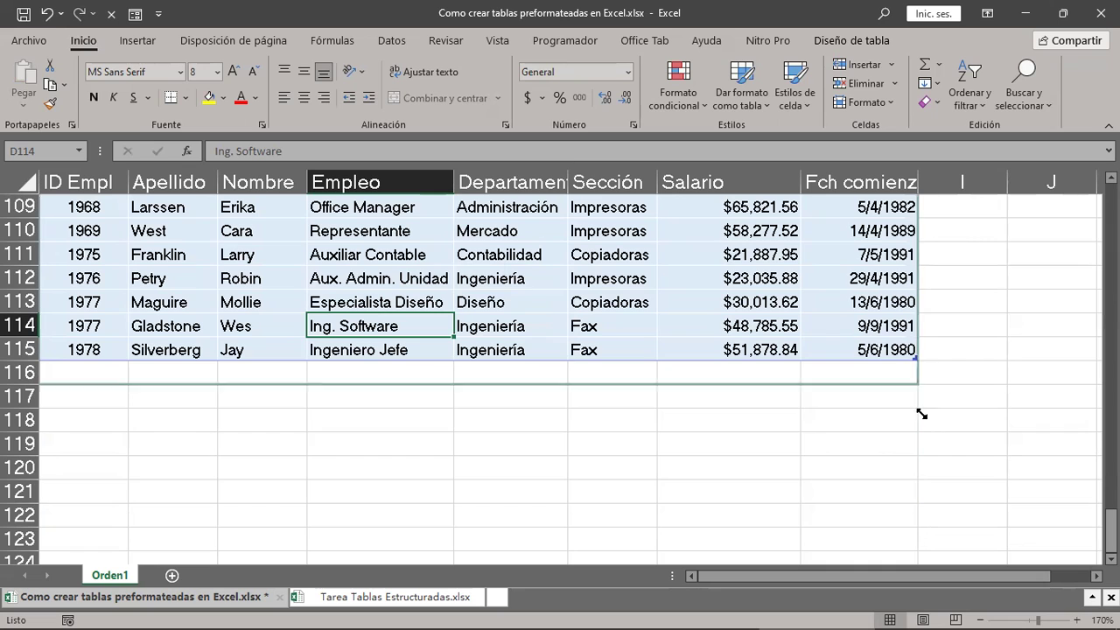
Step: Resize the employee table down to row 122, briefly over columns I–K, and review it
drag(915, 357, 927, 534)
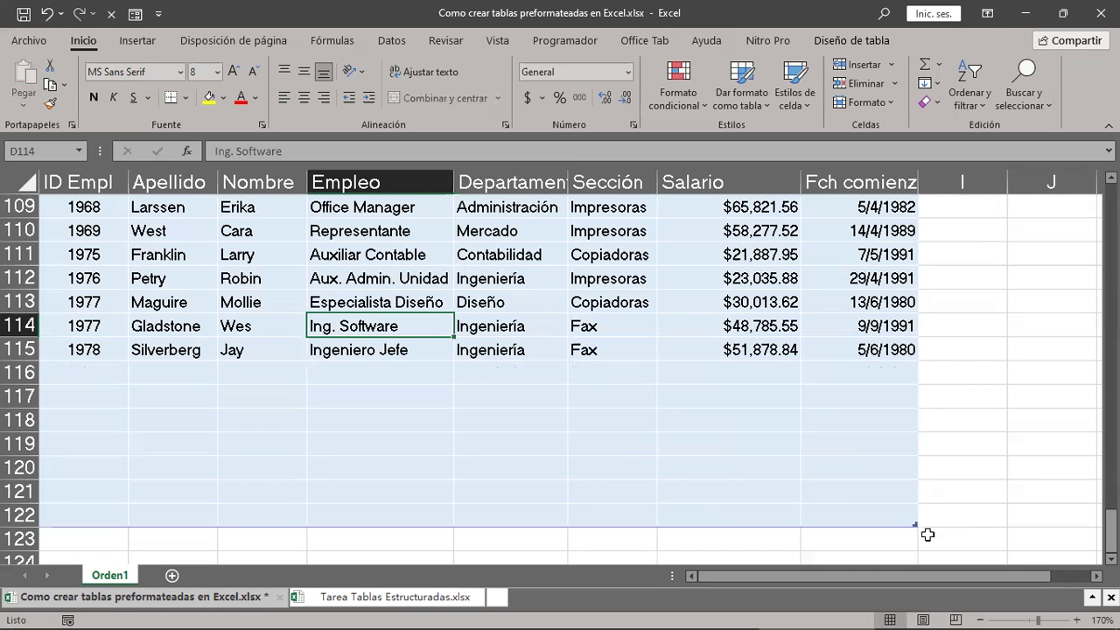
drag(987, 577, 1041, 579)
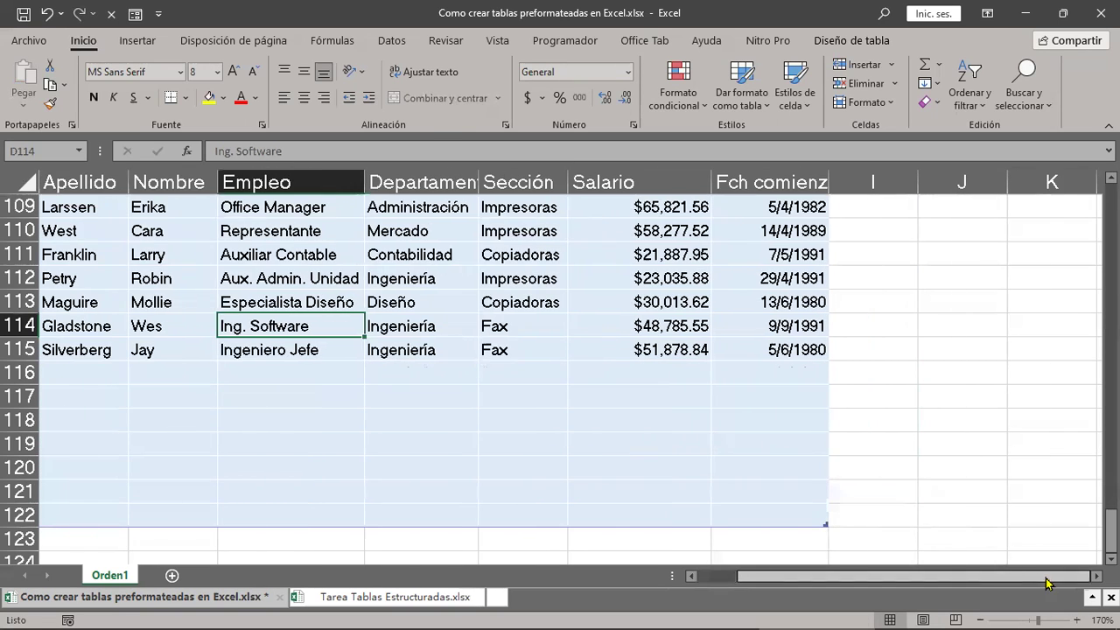
drag(822, 526, 1054, 510)
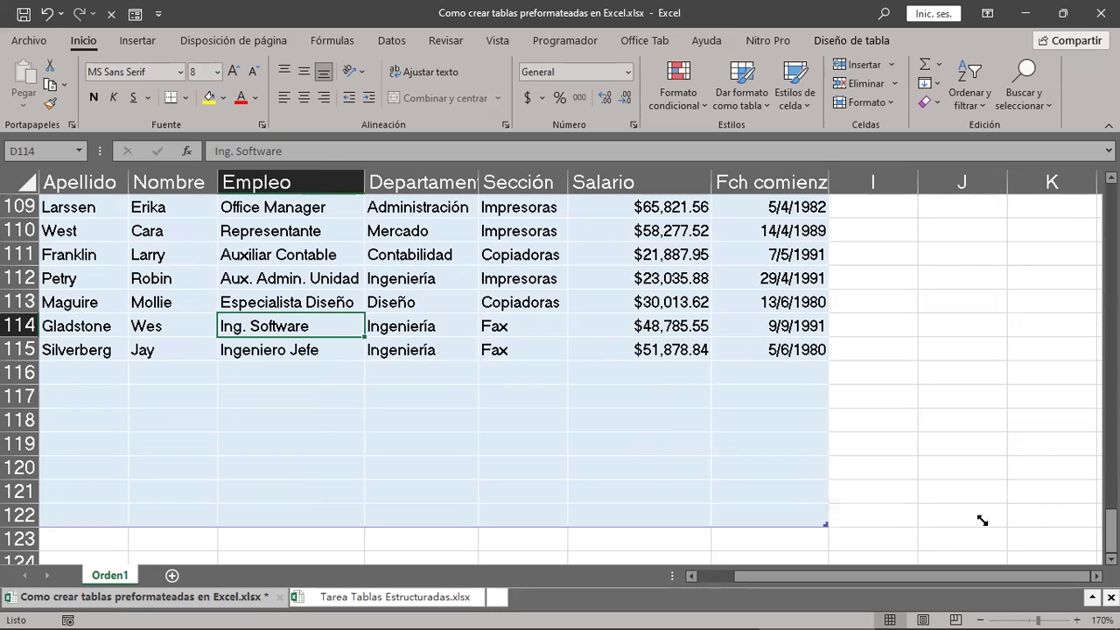
scroll(966, 488, up, 5)
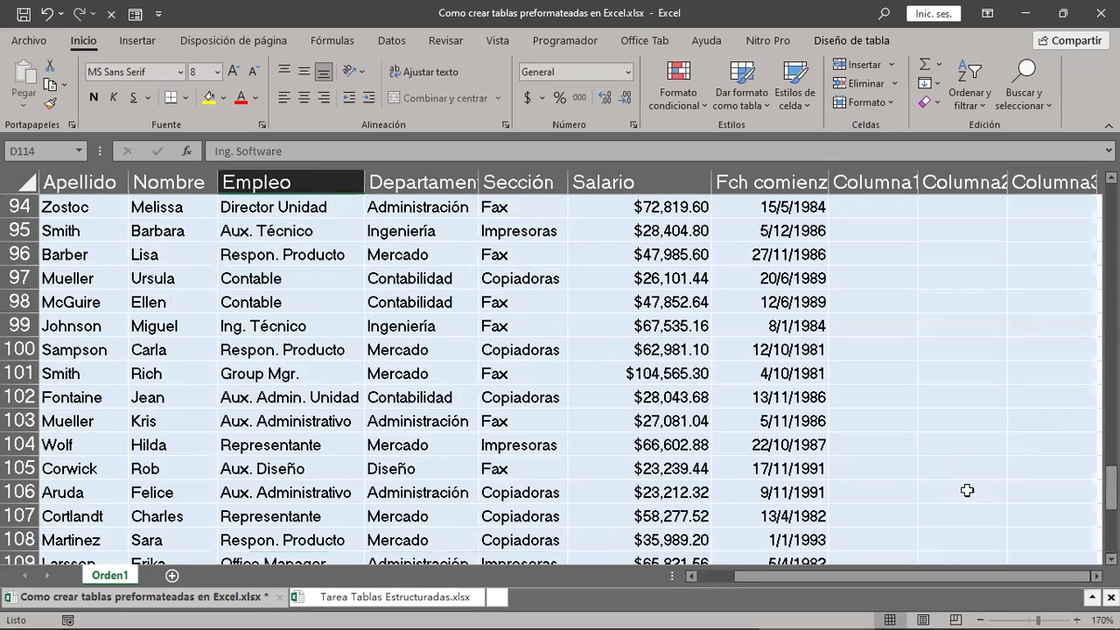
scroll(970, 479, up, 5)
scroll(973, 473, up, 10)
scroll(973, 473, up, 6)
scroll(973, 473, up, 10)
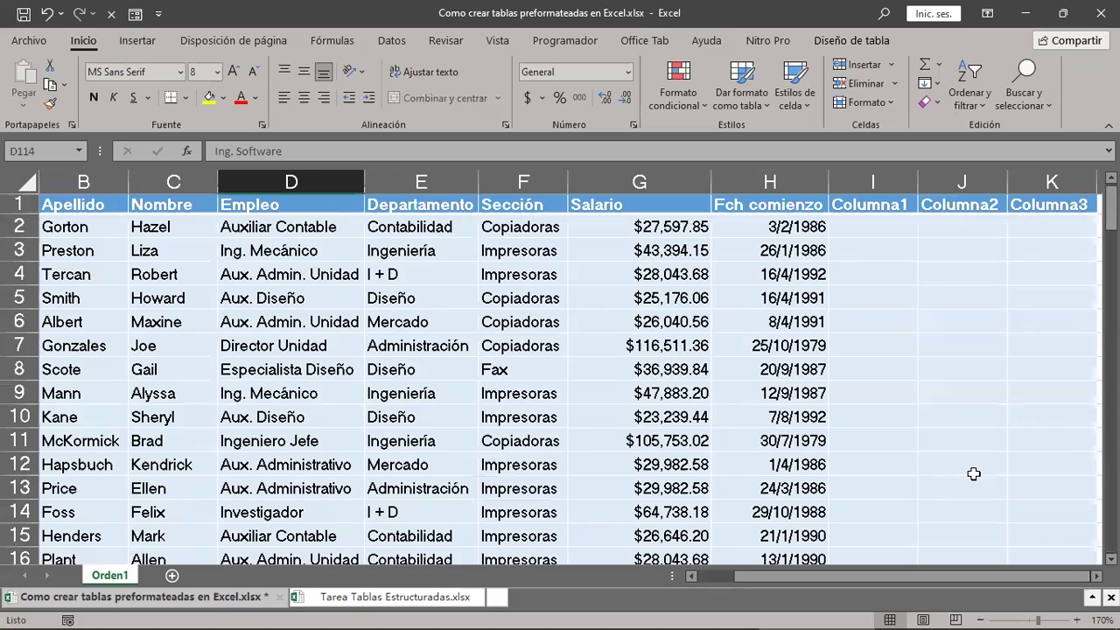
scroll(974, 473, down, 5)
scroll(973, 473, down, 5)
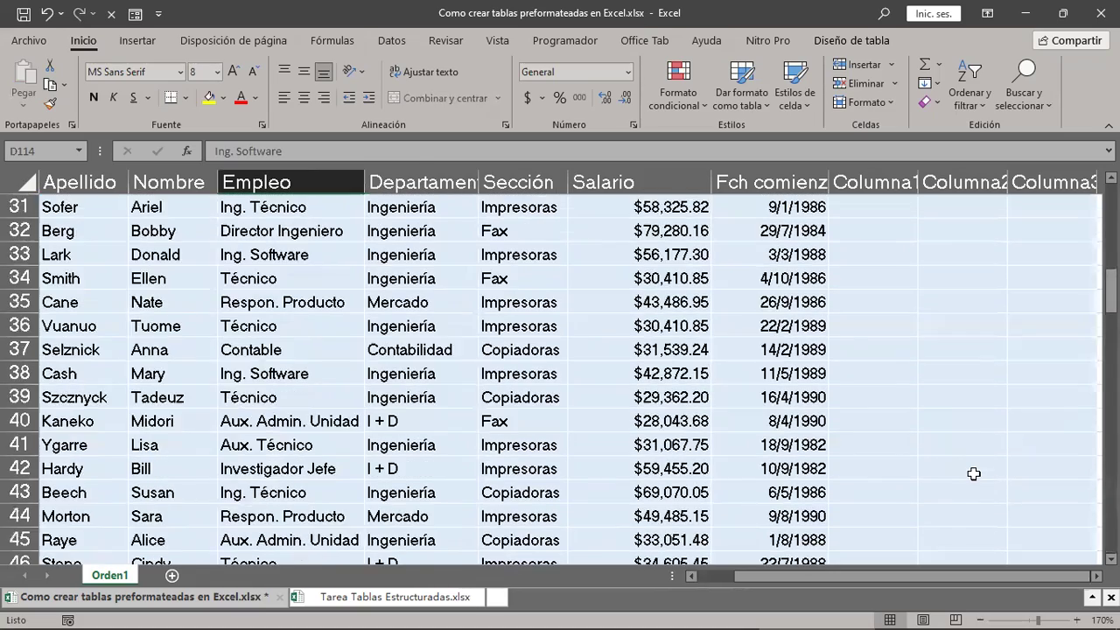
scroll(974, 473, down, 5)
scroll(974, 473, down, 4)
scroll(974, 473, down, 5)
scroll(974, 473, down, 5)
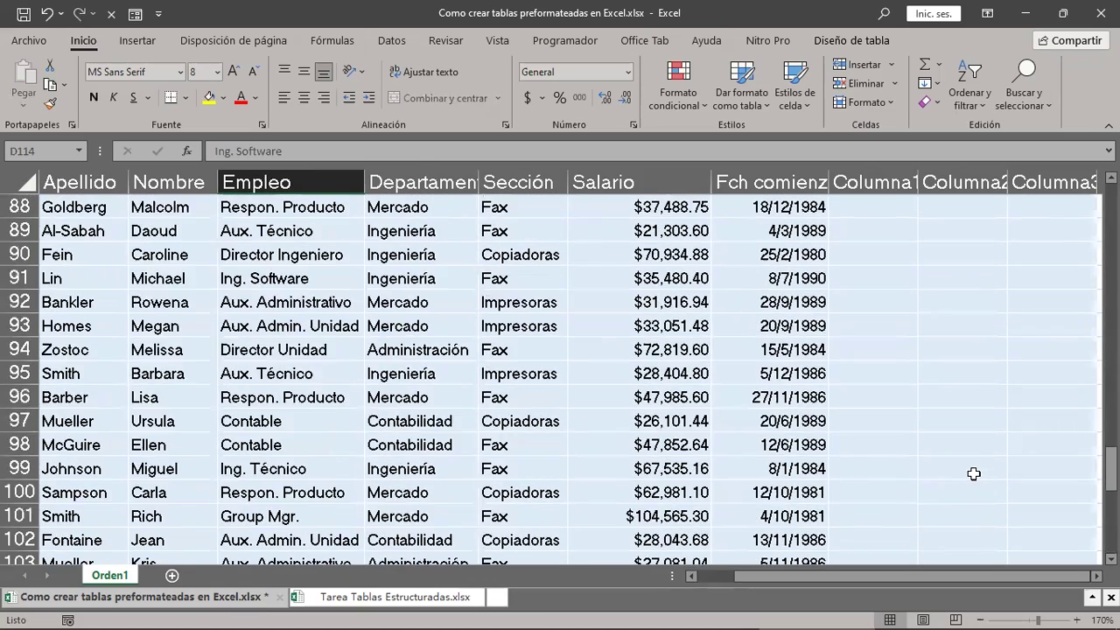
scroll(974, 473, down, 4)
scroll(974, 473, down, 5)
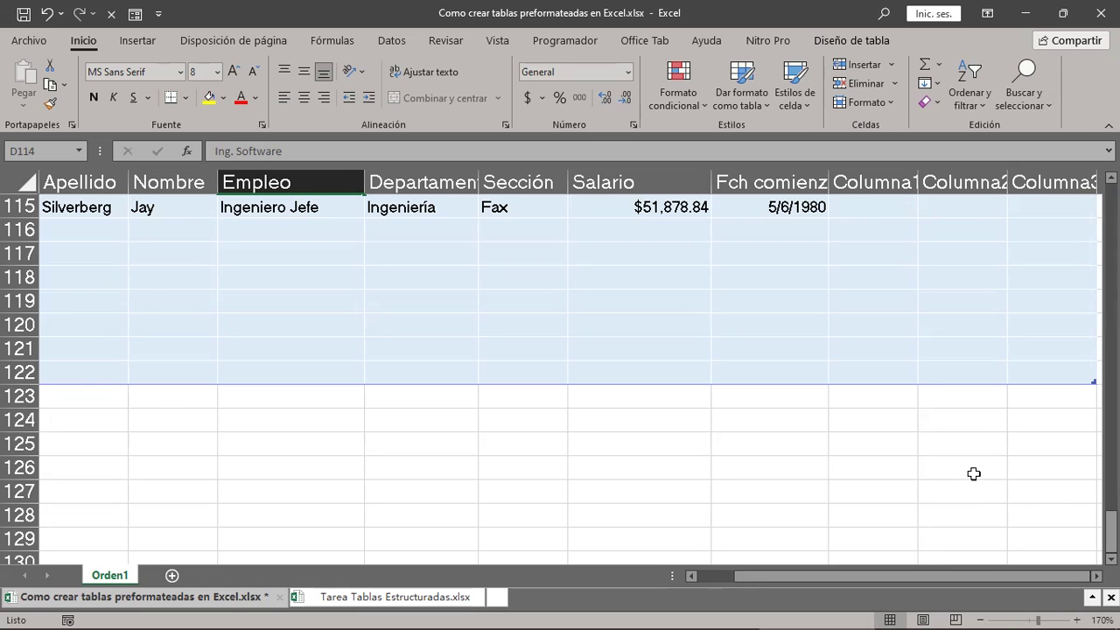
Step: Undo both table resizes, then add a new row 116 by tabbing from H115
click(46, 15)
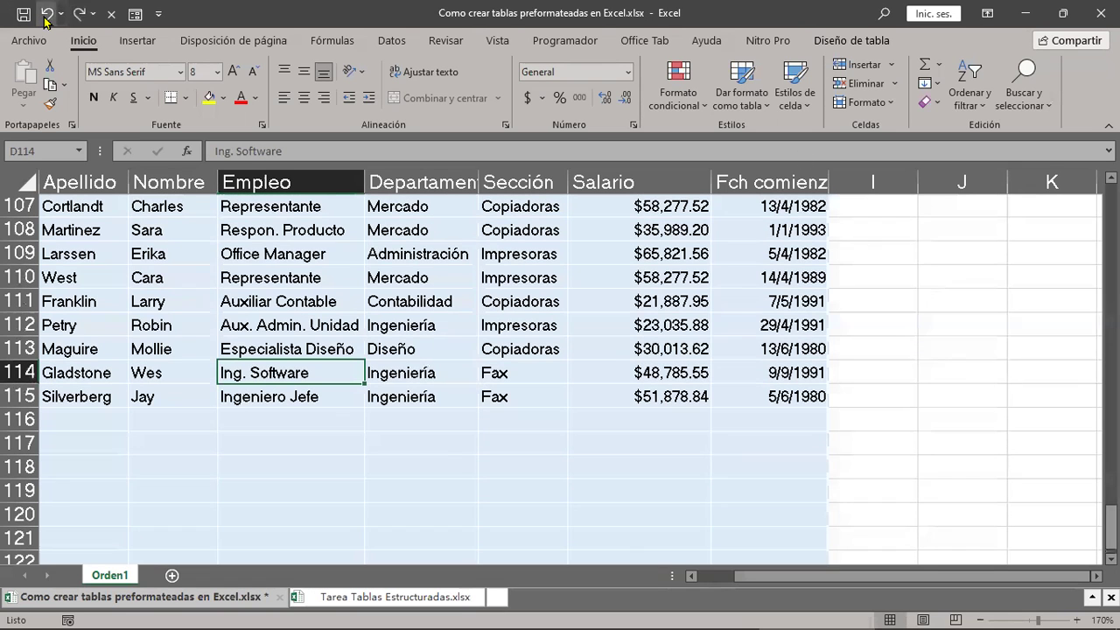
click(46, 15)
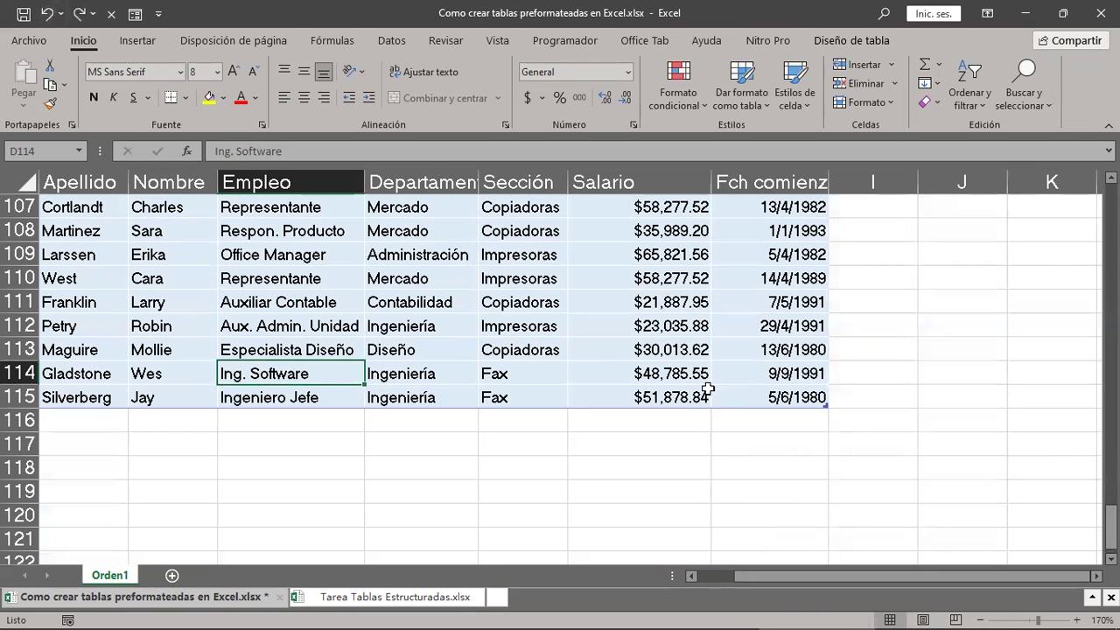
click(726, 396)
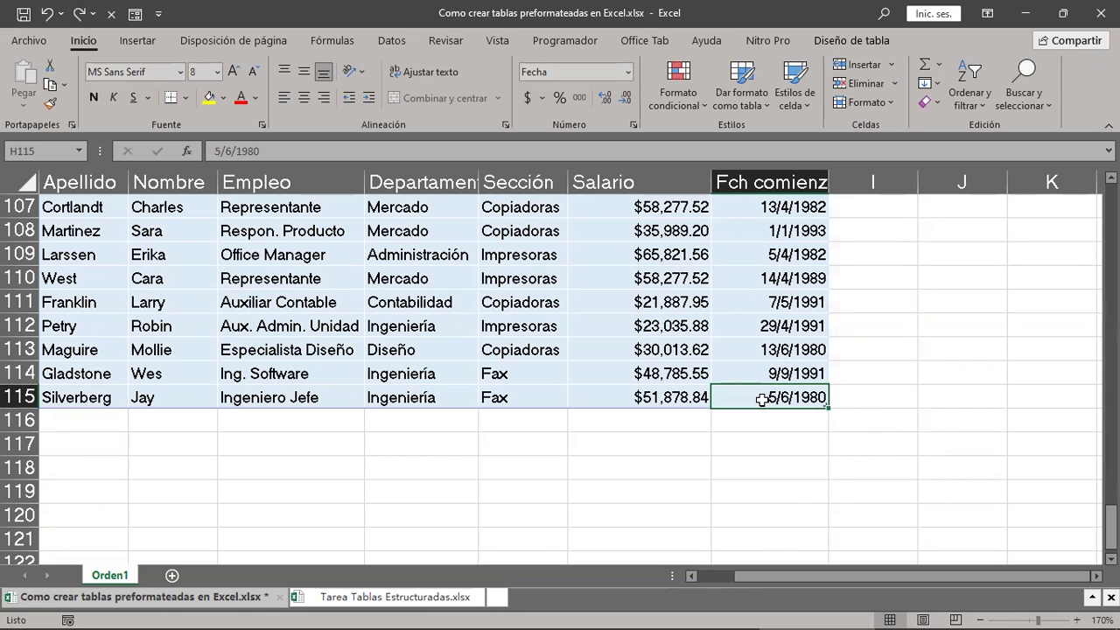
key(Return)
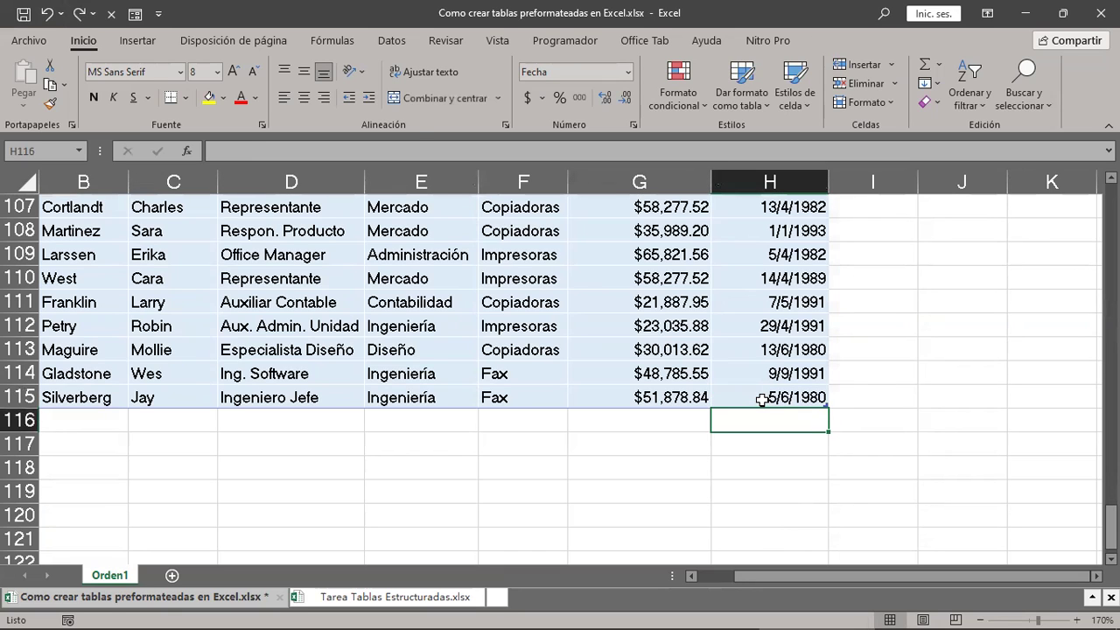
click(762, 399)
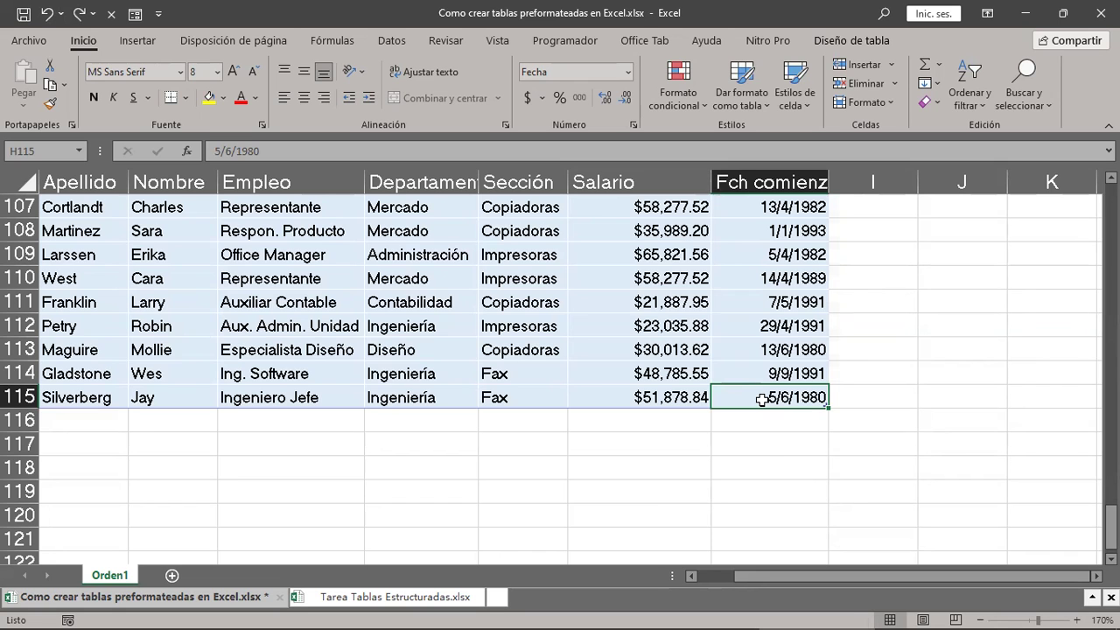
key(Tab)
key(Tab)
key(Tab)
key(Tab)
key(Tab)
key(Tab)
key(Tab)
key(Tab)
key(Tab)
key(Tab)
key(Tab)
key(Tab)
key(Tab)
key(Tab)
key(Tab)
key(Tab)
key(Tab)
key(Tab)
key(Tab)
key(Tab)
key(Tab)
key(Tab)
key(Tab)
key(Tab)
key(Tab)
key(Tab)
key(Tab)
key(Tab)
key(Tab)
key(Tab)
key(Tab)
key(Tab)
key(Tab)
key(Tab)
key(Tab)
key(Tab)
key(Tab)
key(Tab)
key(Tab)
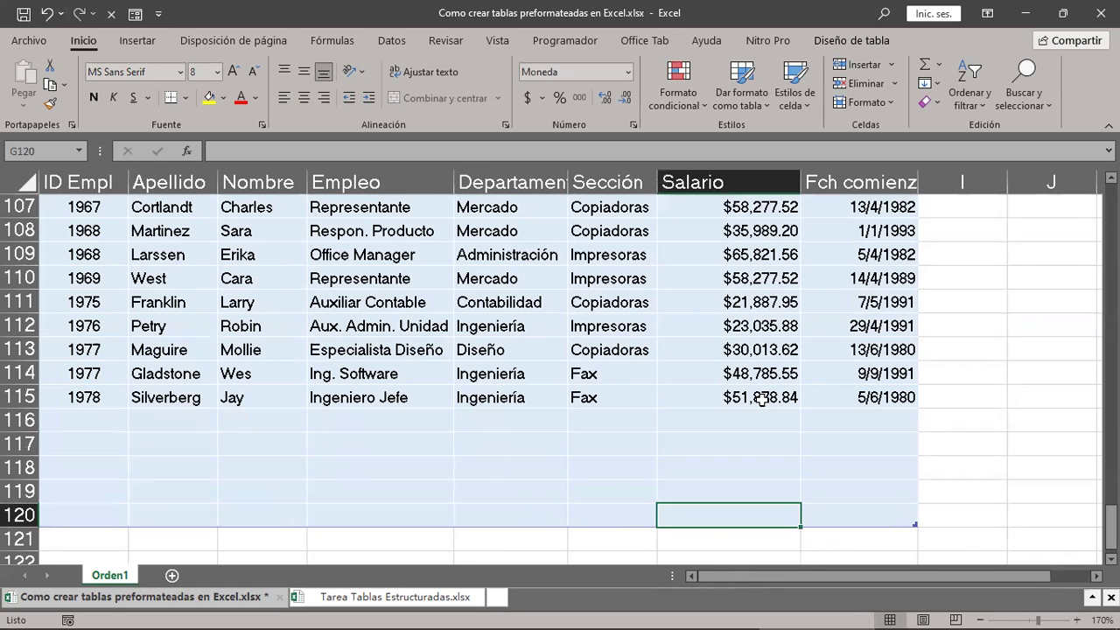
Step: Tab from A116 across the blank table rows until a new row 121 is added
click(72, 420)
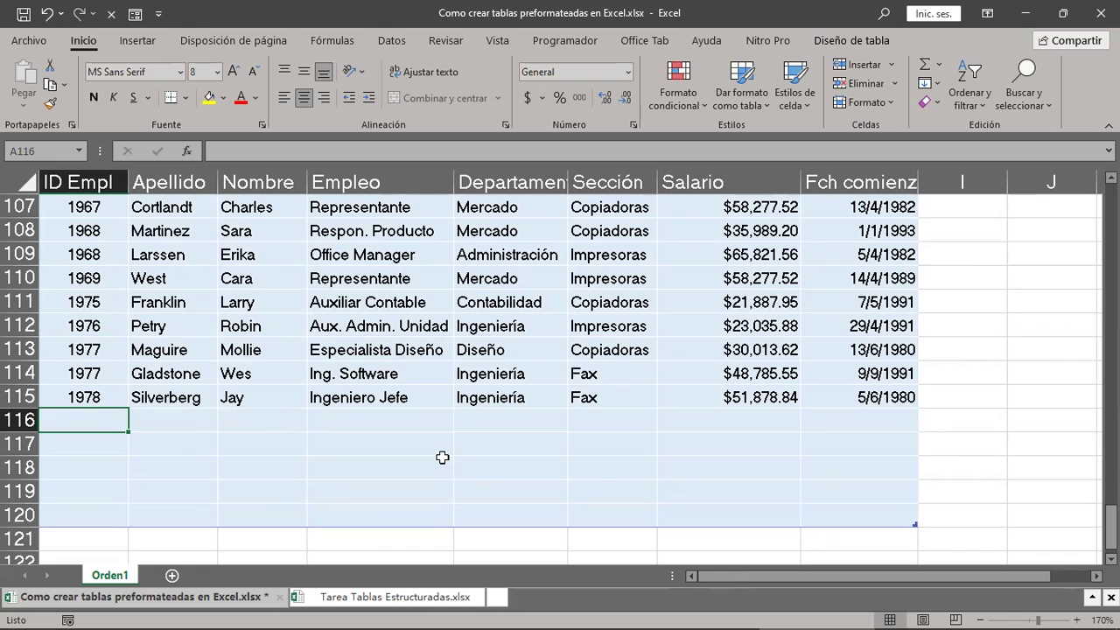
key(Tab)
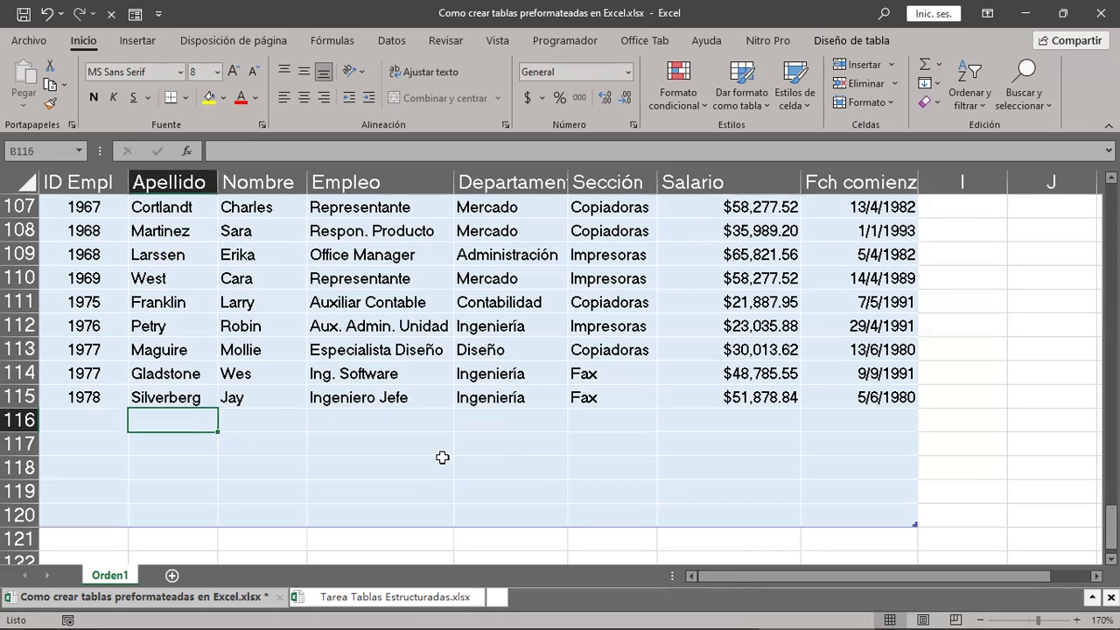
key(Tab)
key(Tab)
key(Tab)
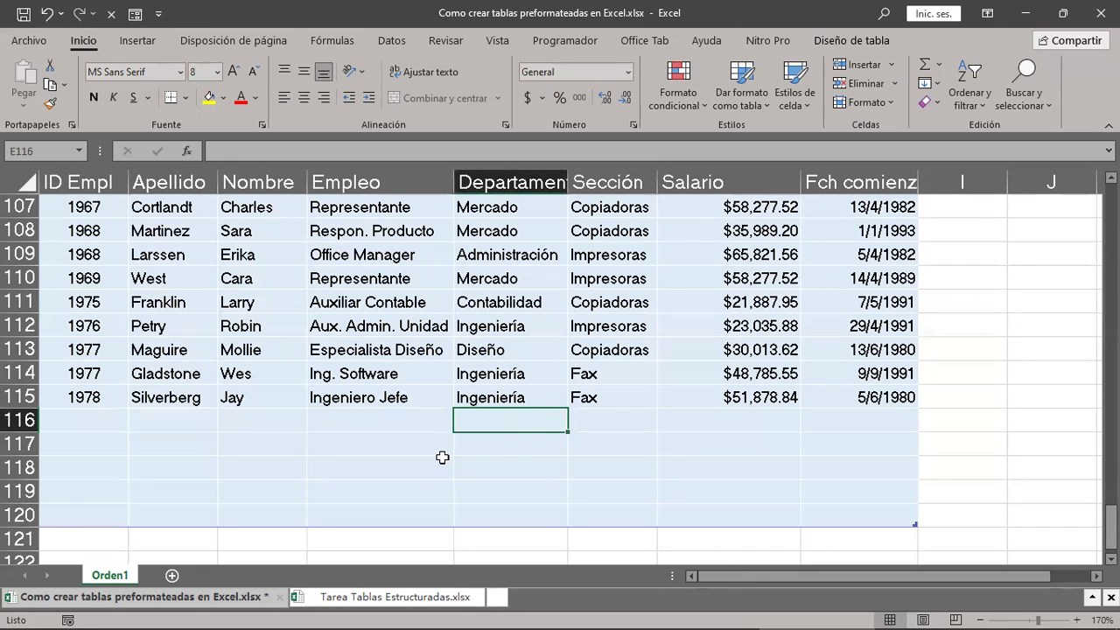
key(Tab)
key(Tab)
key(Tab)
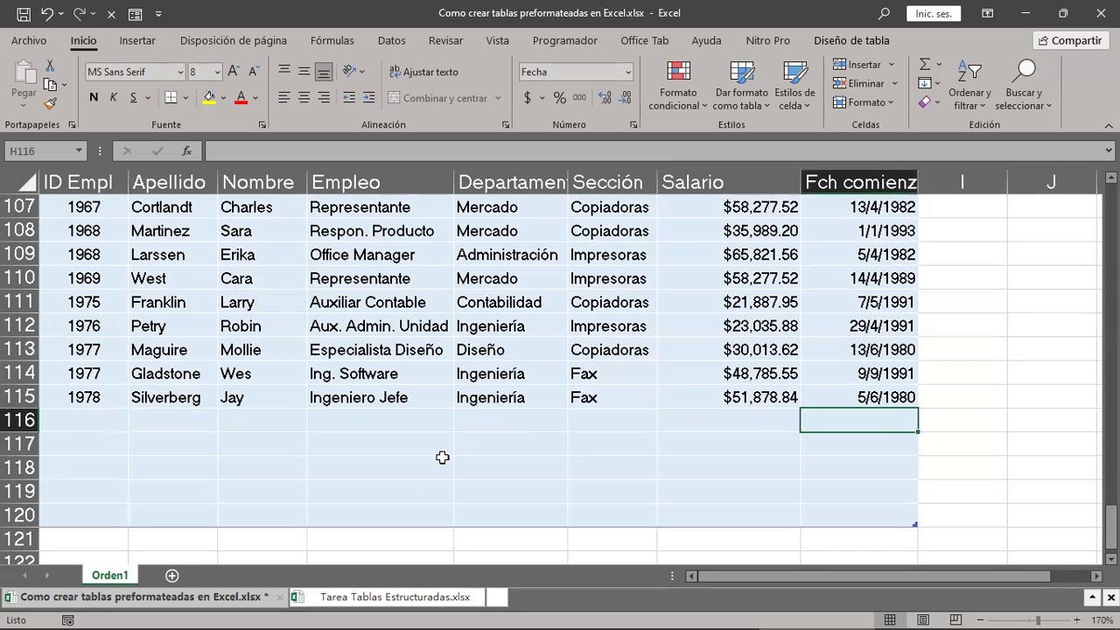
key(Tab)
key(Tab)
key(Tab)
key(Tab)
key(Tab)
key(Tab)
key(Tab)
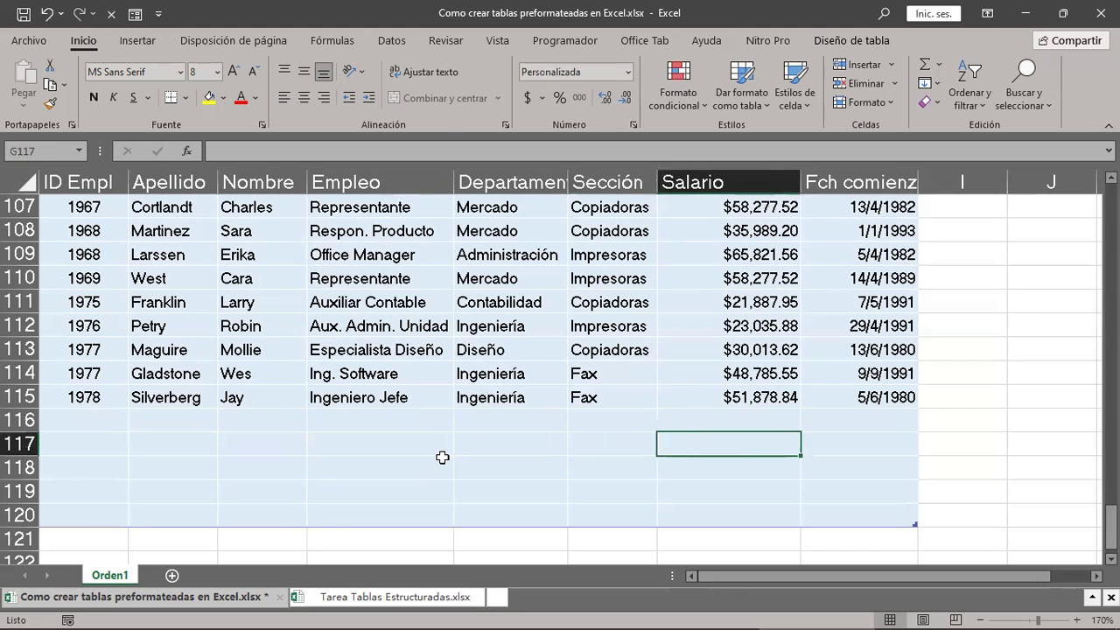
key(Tab)
key(Tab)
key(Tab)
key(Tab)
key(Tab)
key(Tab)
key(Tab)
key(Tab)
key(Tab)
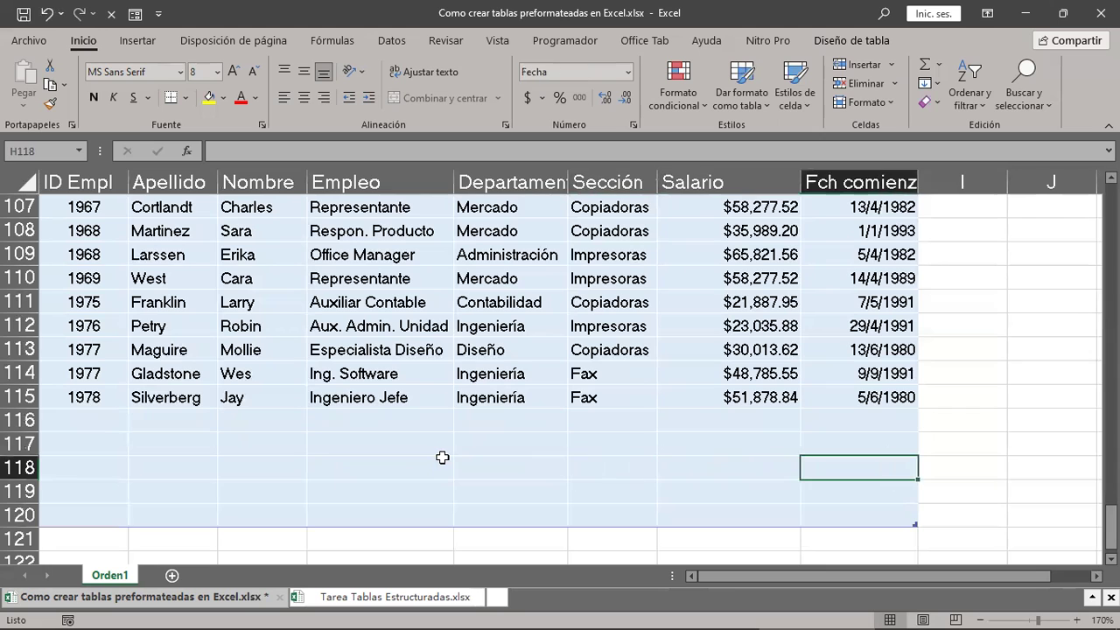
key(Tab)
key(Tab)
key(Tab)
key(Tab)
key(Tab)
key(Tab)
key(Tab)
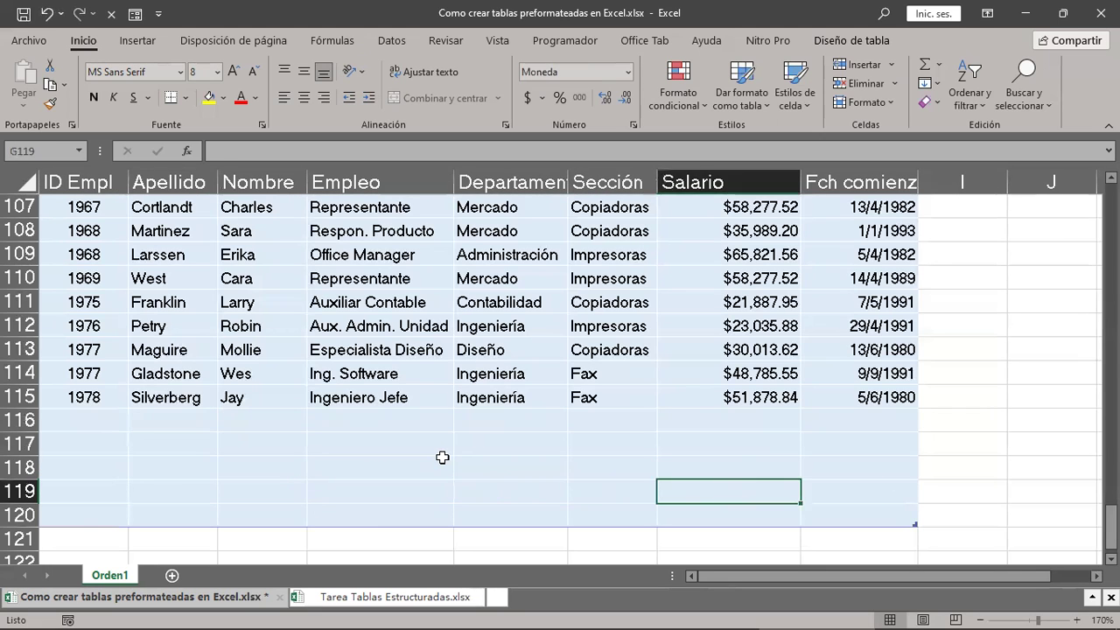
key(Tab)
key(Tab)
key(Tab)
key(Tab)
key(Tab)
key(Tab)
key(Tab)
key(Tab)
key(Tab)
key(Tab)
scroll(442, 457, down, 3)
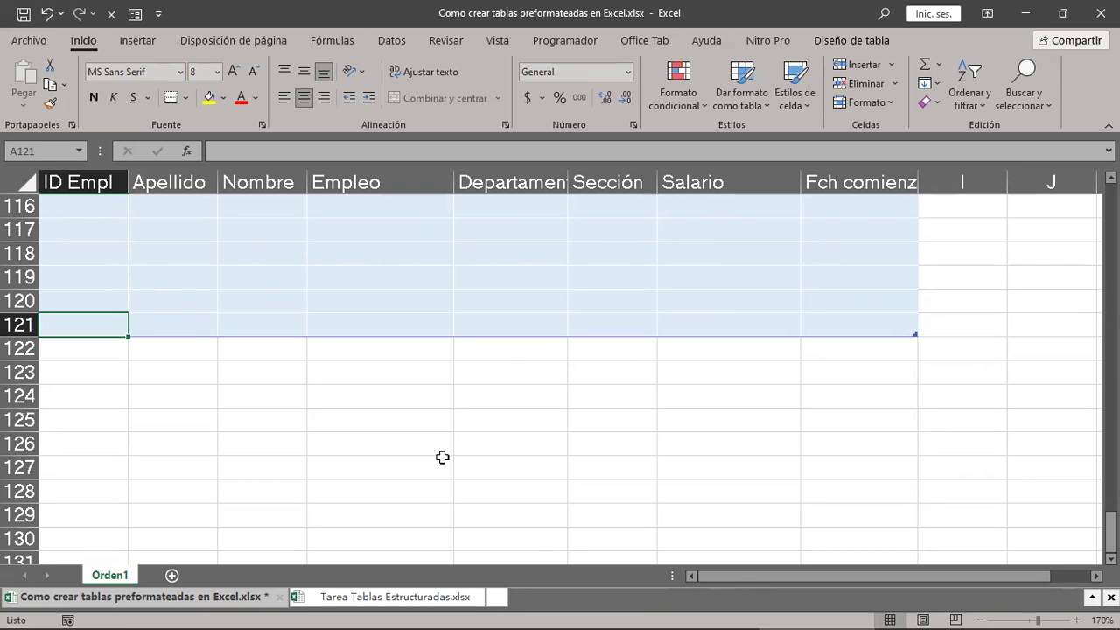
Step: Scroll back to the table's header row and one column right to show empty column I
scroll(626, 459, up, 5)
scroll(628, 460, up, 3)
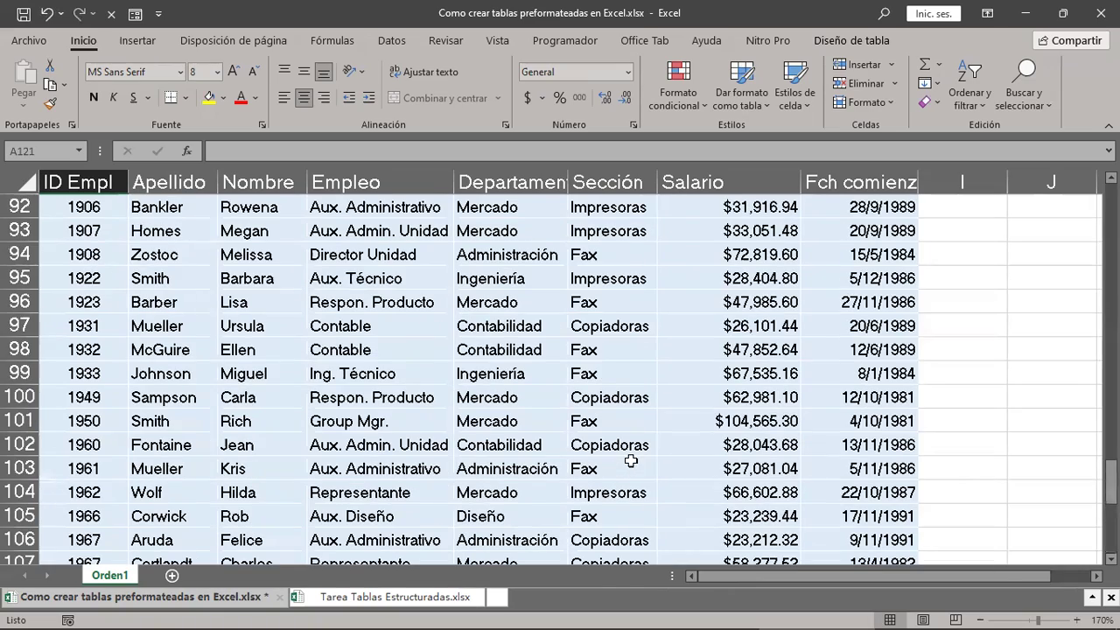
scroll(636, 465, up, 4)
scroll(636, 465, up, 5)
scroll(636, 465, up, 10)
scroll(636, 464, up, 10)
scroll(636, 464, up, 2)
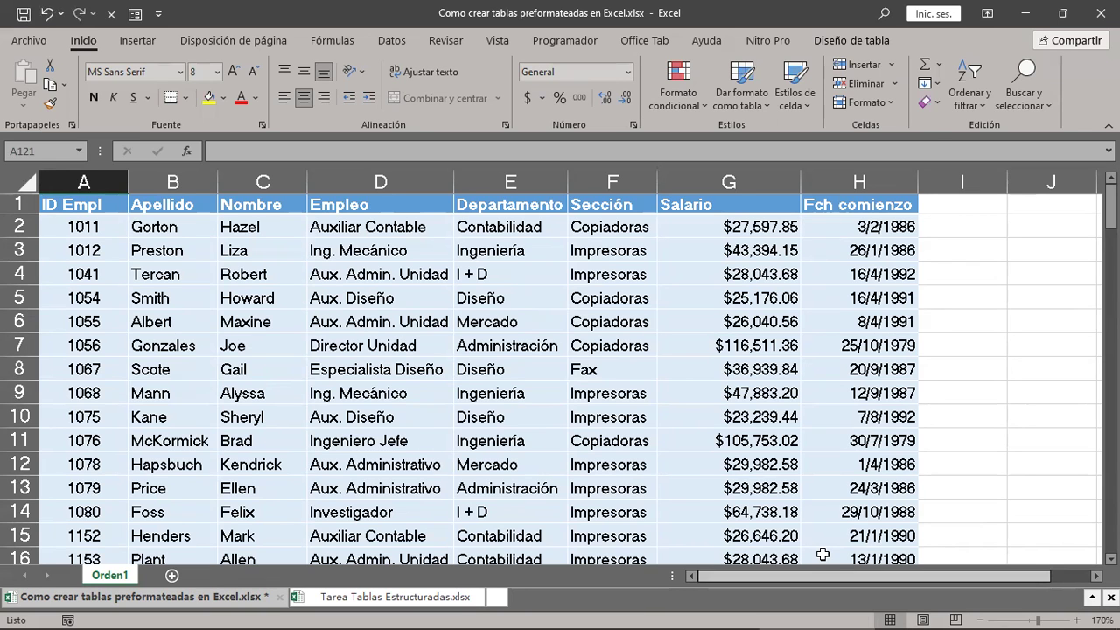
scroll(822, 553, right, 1)
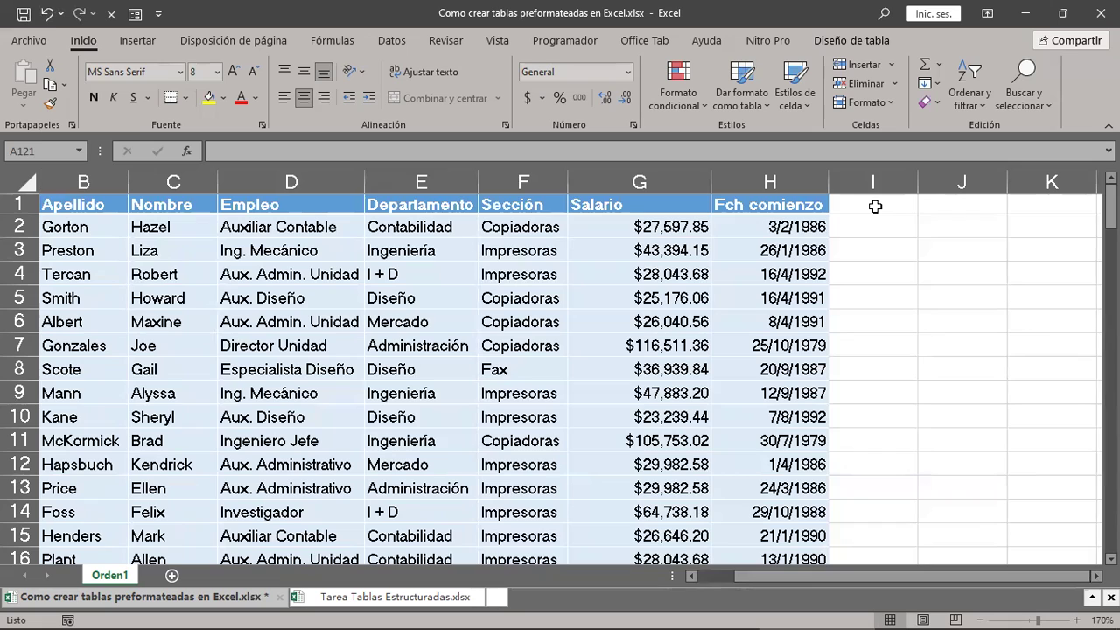
Step: Enter the heading DCTO RENTA in cell I1 so the table gains column I
click(875, 206)
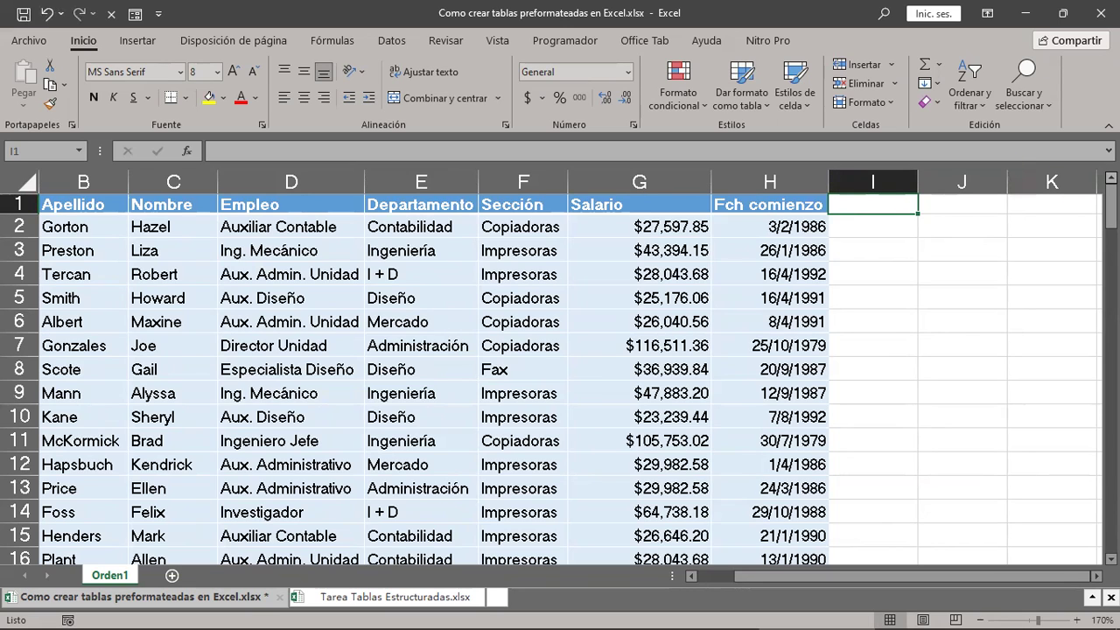
text(dcto renta)
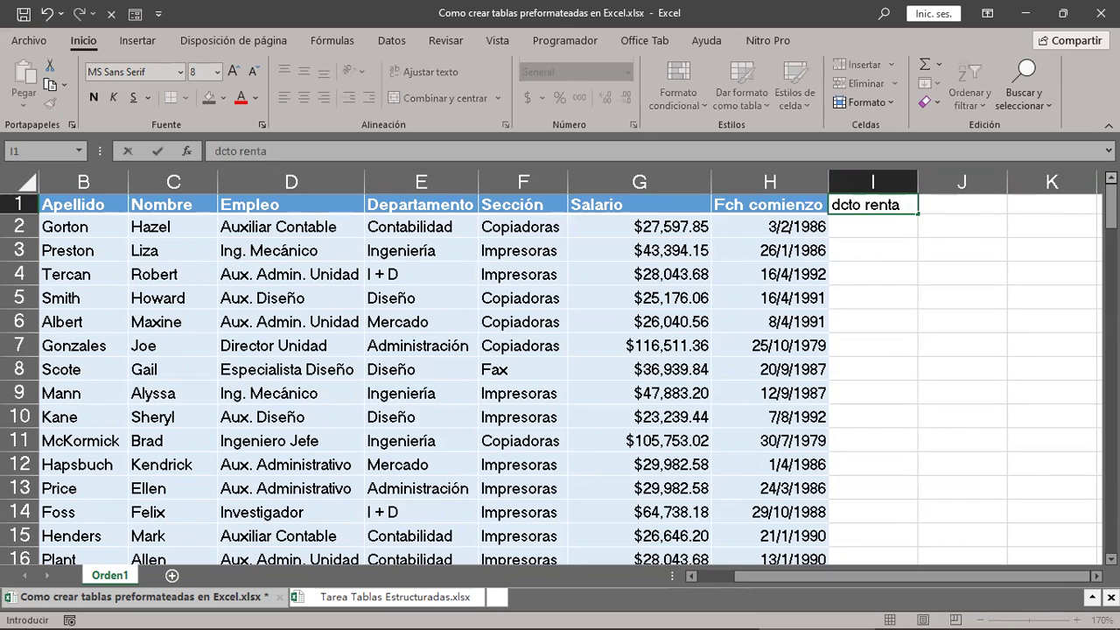
key(BackSpace)
key(BackSpace)
key(BackSpace)
key(BackSpace)
key(BackSpace)
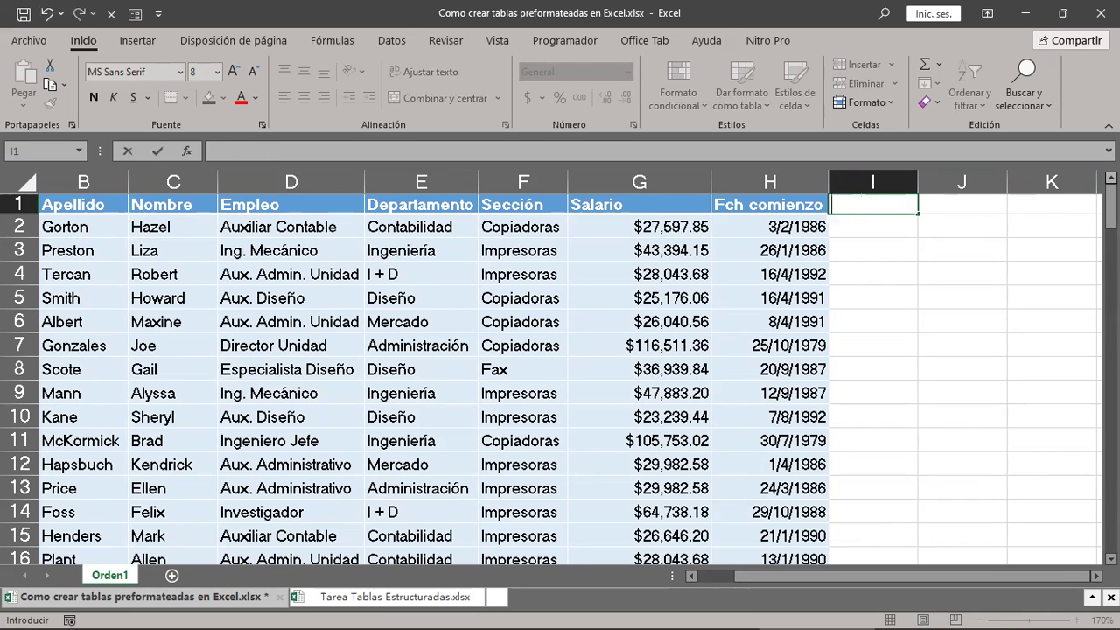
text(D)
text(SCTRO)
key(BackSpace)
key(BackSpace)
key(BackSpace)
key(BackSpace)
key(BackSpace)
text(CTO RENTA)
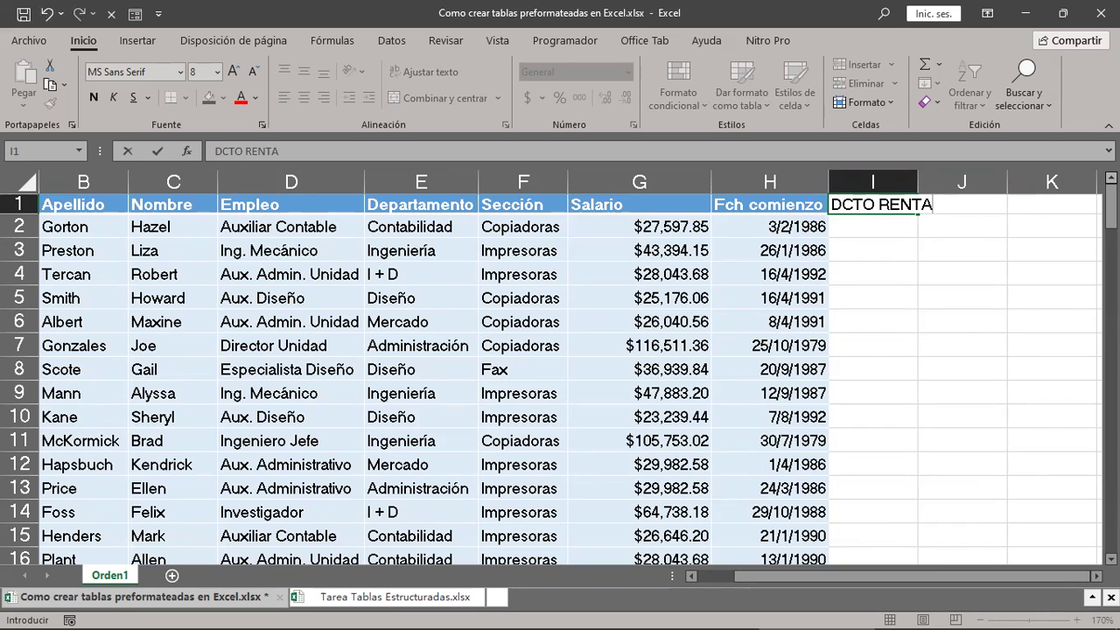
key(Return)
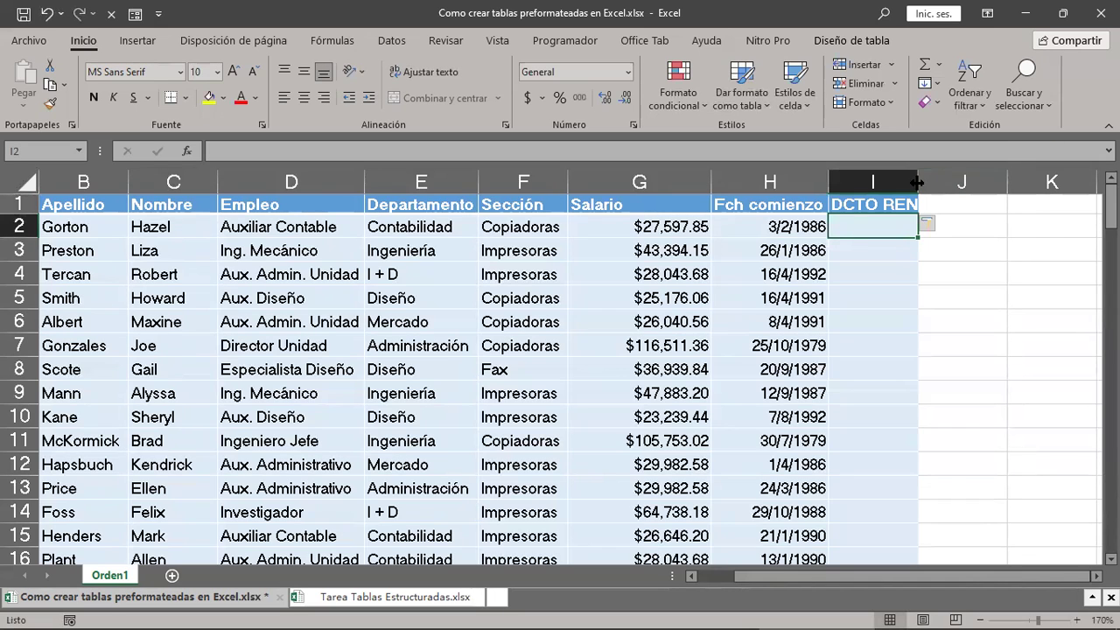
Step: Autofit column I to its DCTO RENTA heading and reselect cell I1
double_click(916, 181)
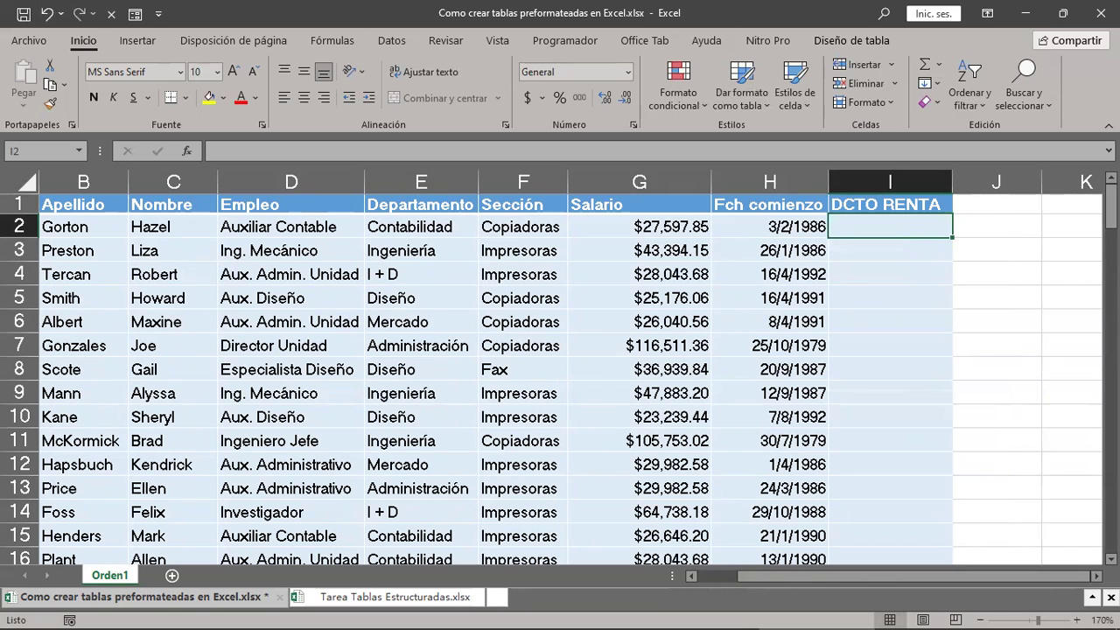
click(891, 196)
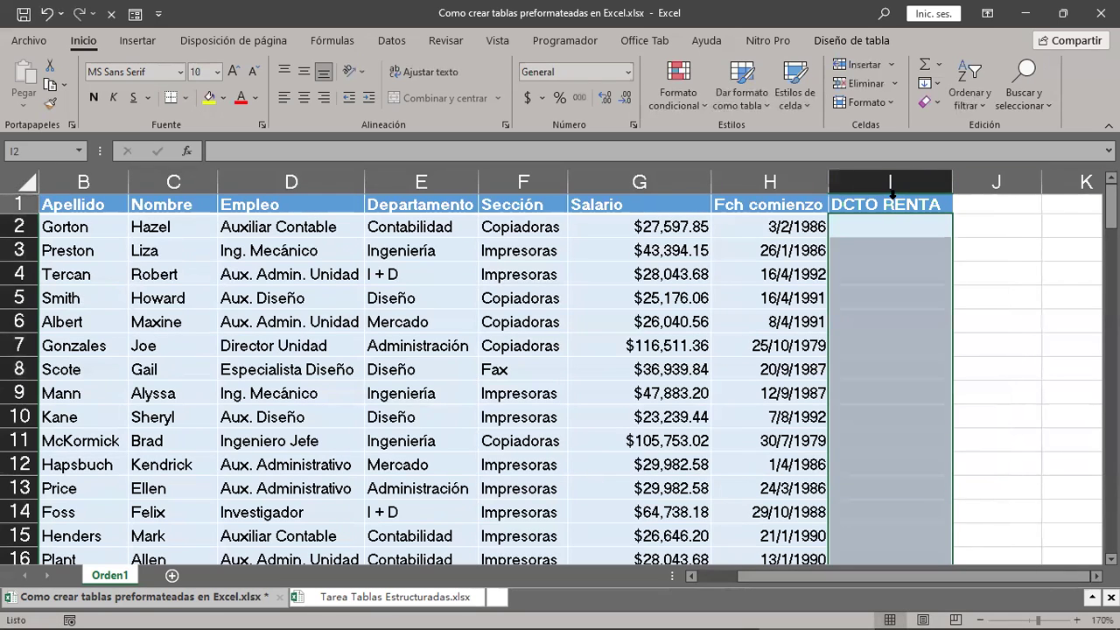
click(881, 204)
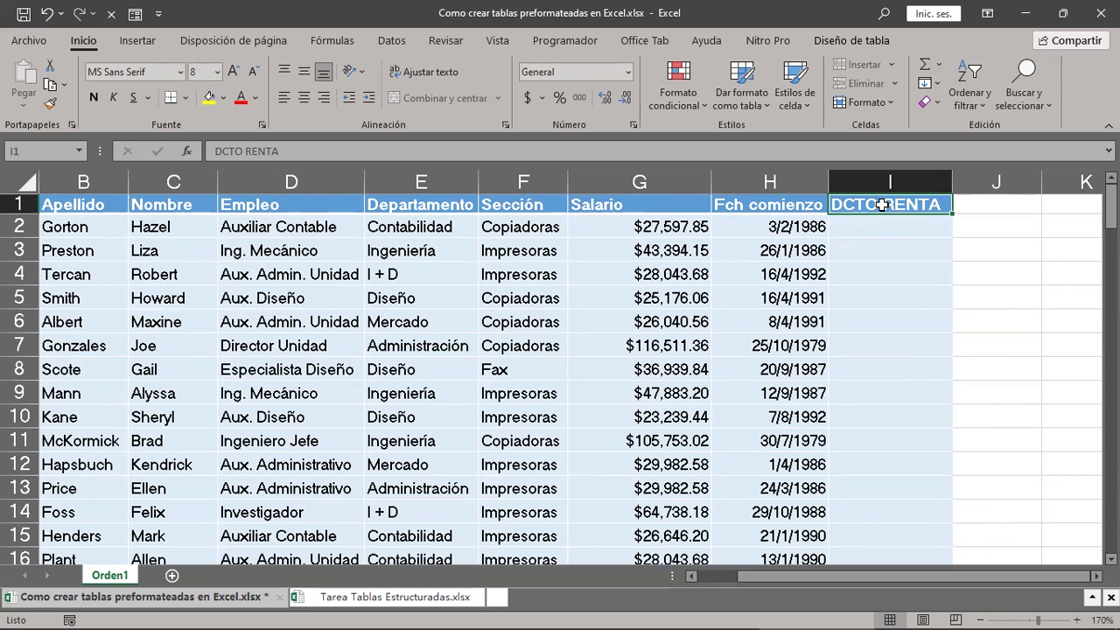
drag(882, 204, 877, 560)
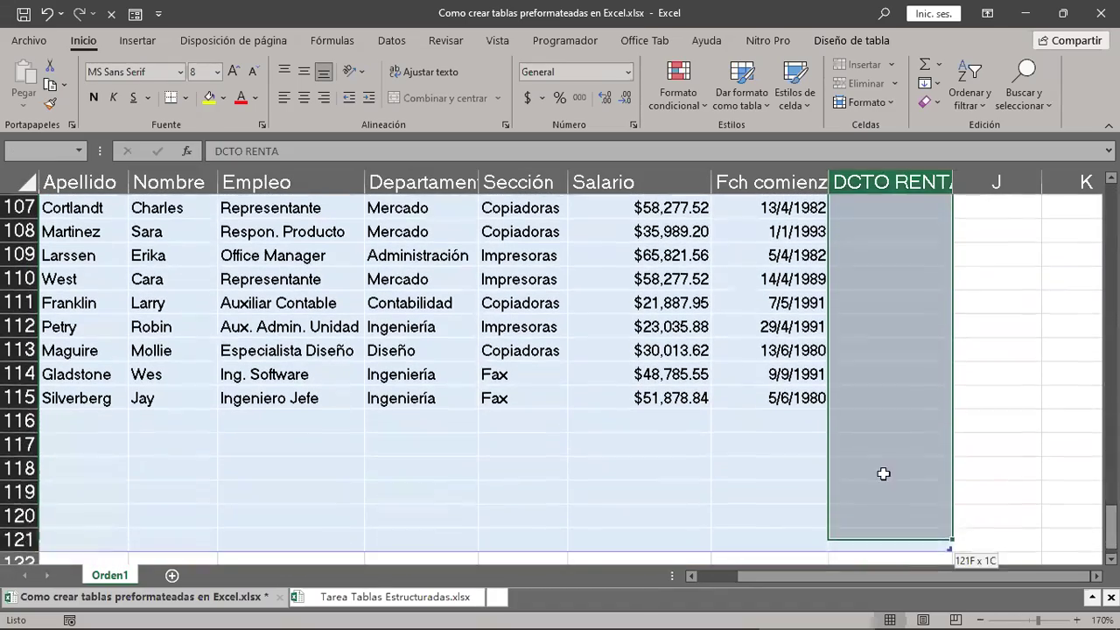
mouse_move(876, 561)
mouse_down()
mouse_move(904, 371)
mouse_move(895, 395)
mouse_up()
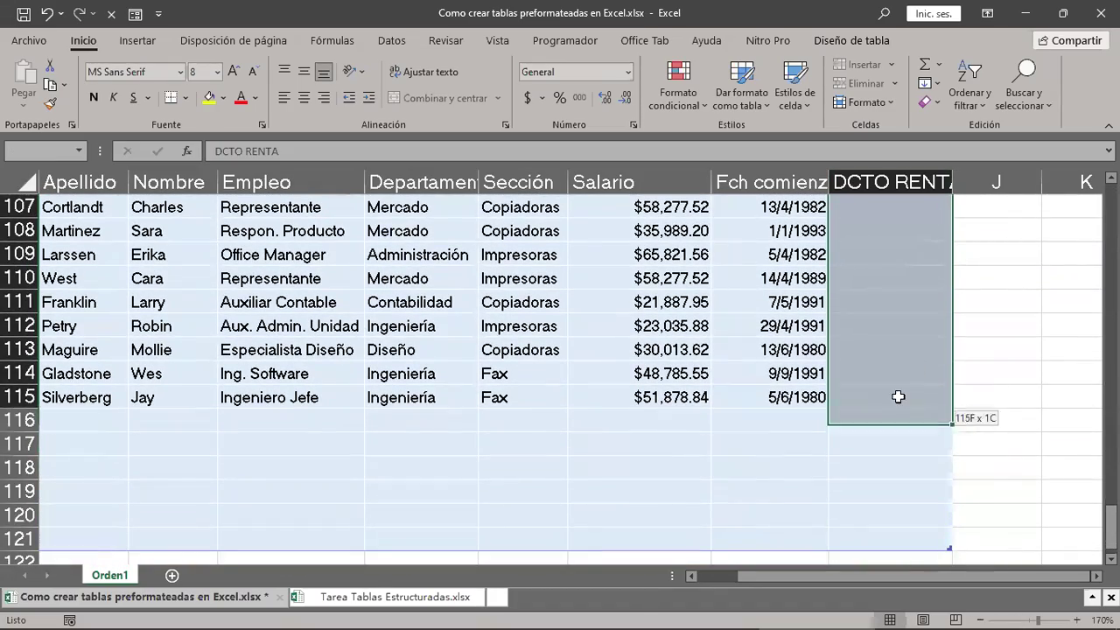
click(739, 349)
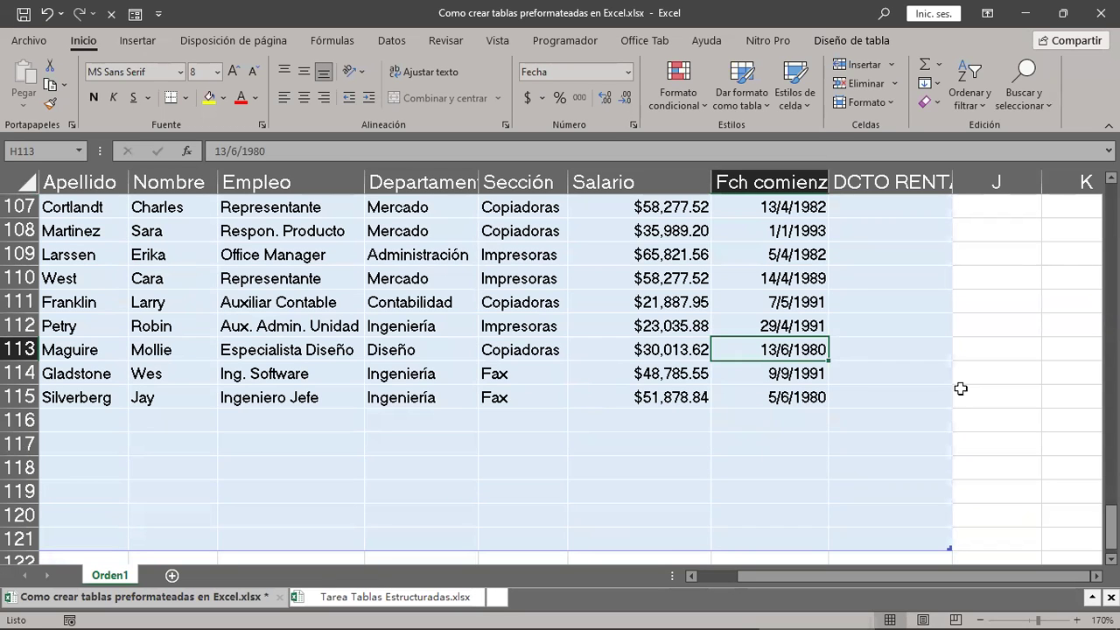
drag(1111, 527, 1111, 197)
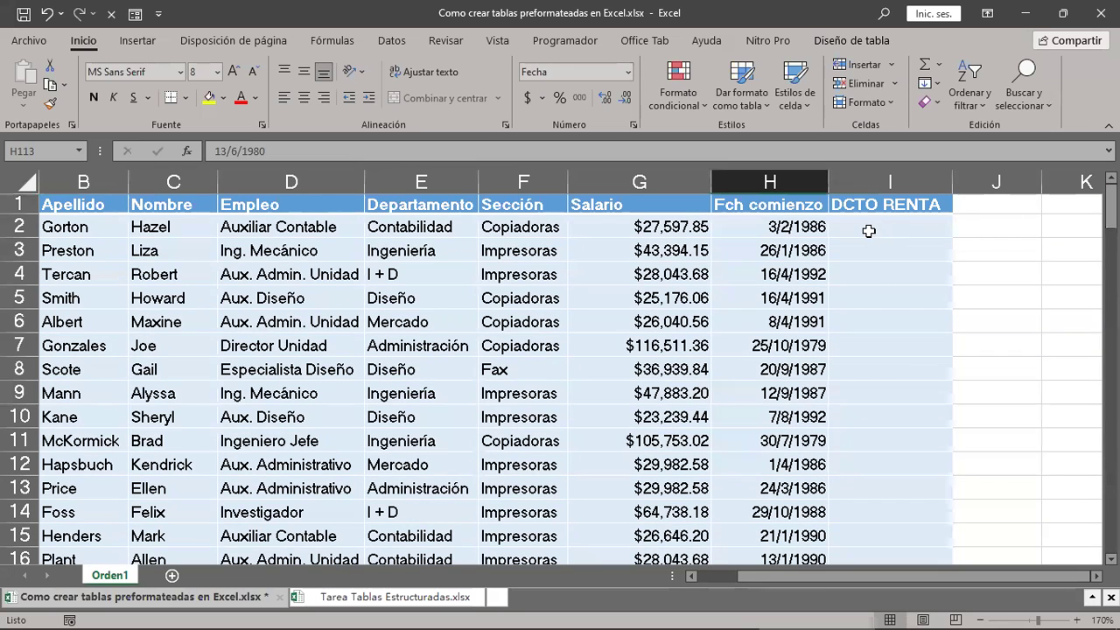
click(863, 224)
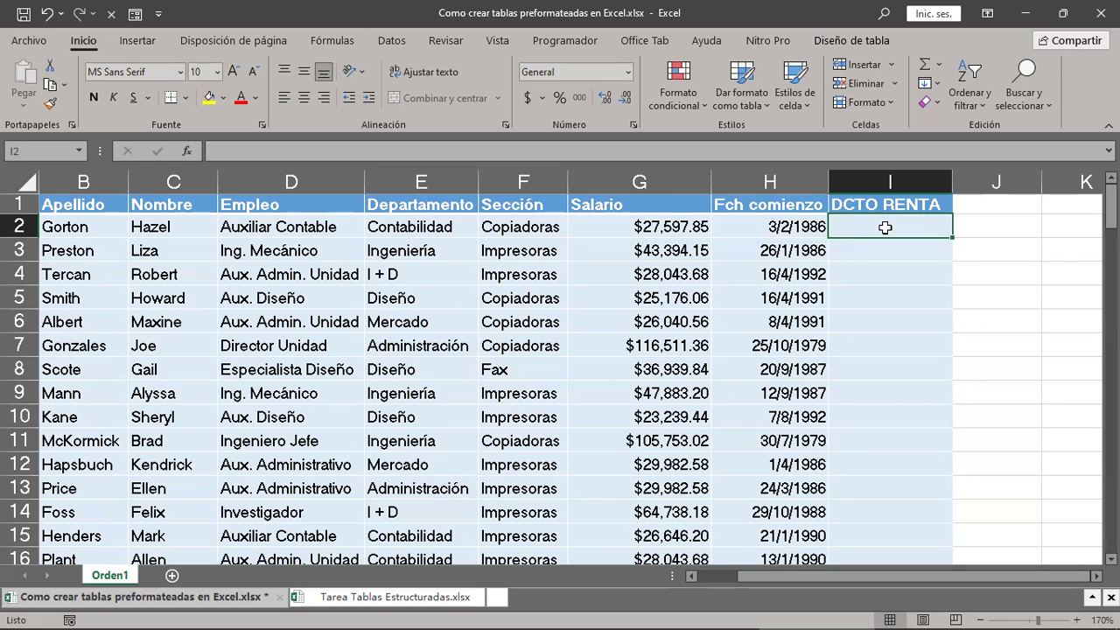
Step: Type = in cell I2 to begin the DCTO RENTA formula
text(=)
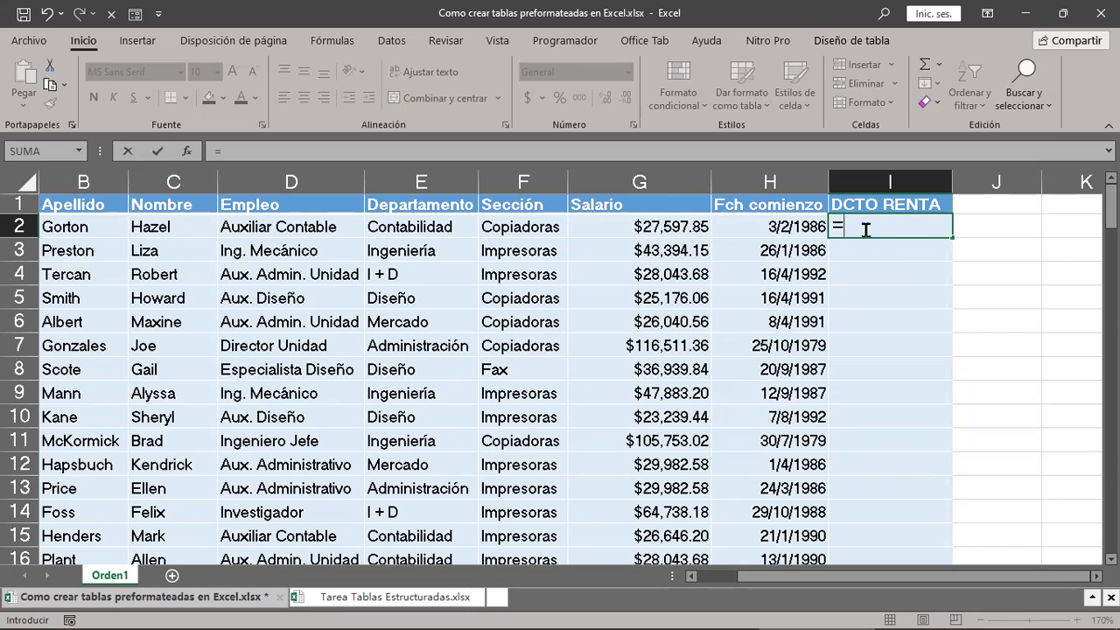
click(607, 228)
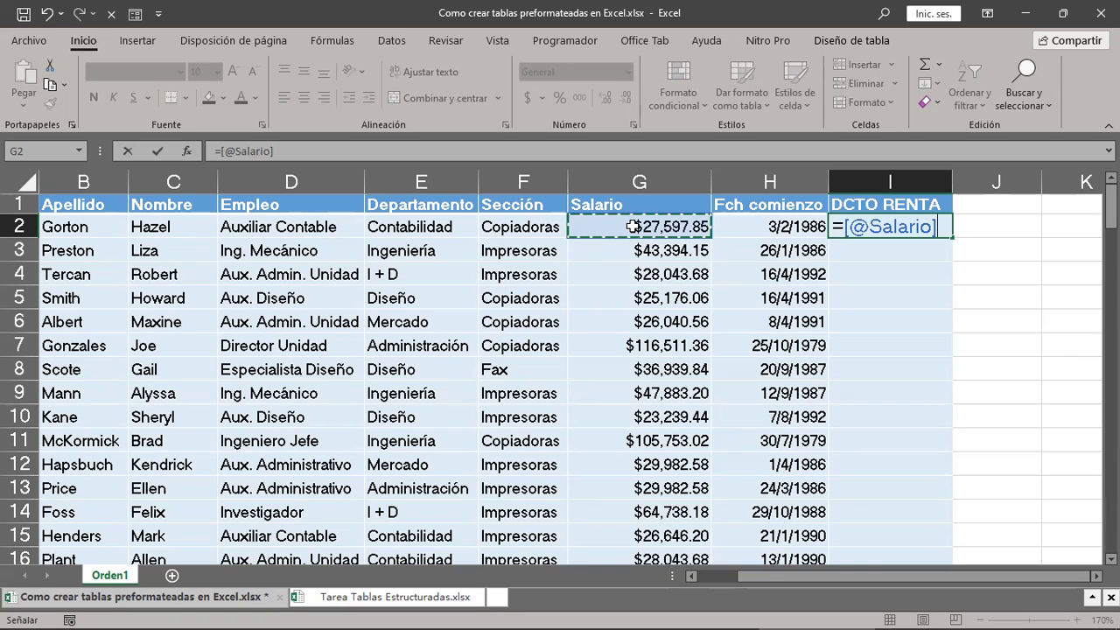
text(*)
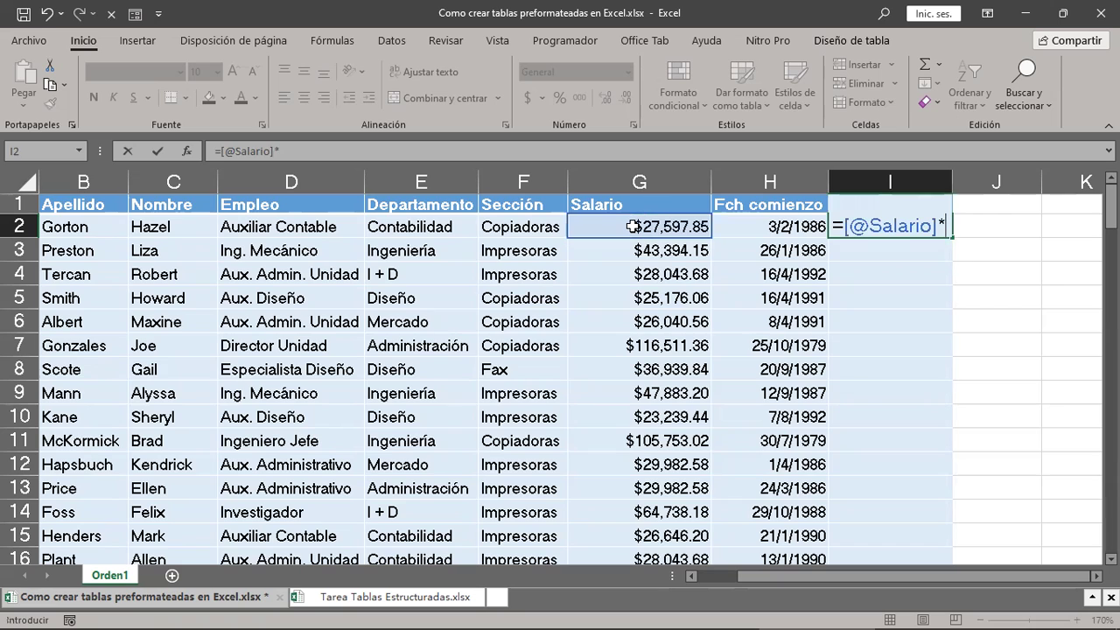
text(10)
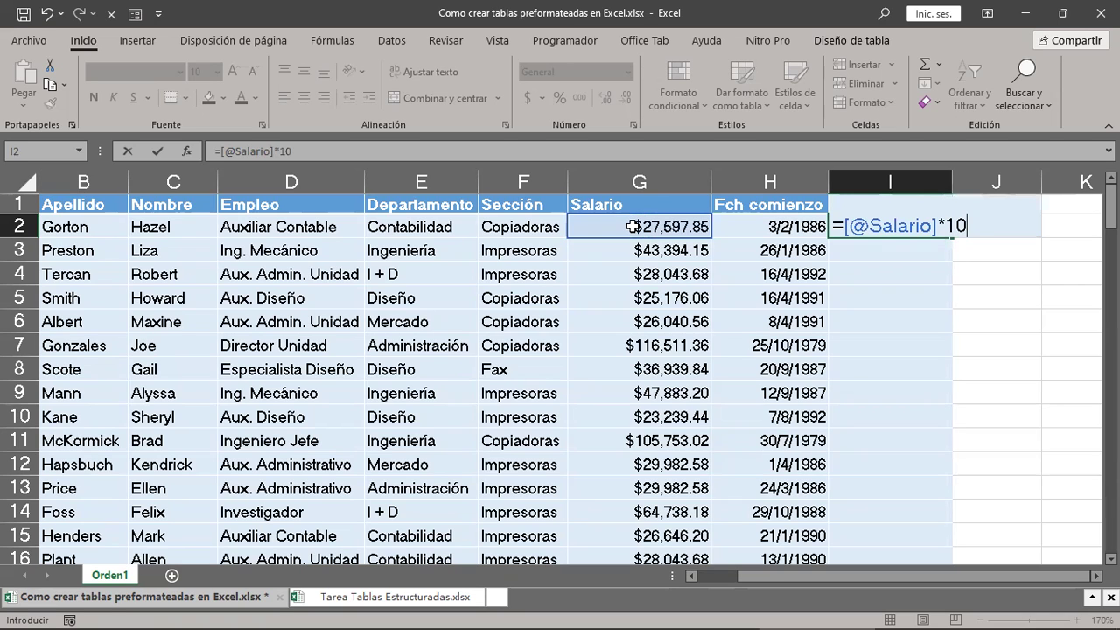
text(%)
key(Return)
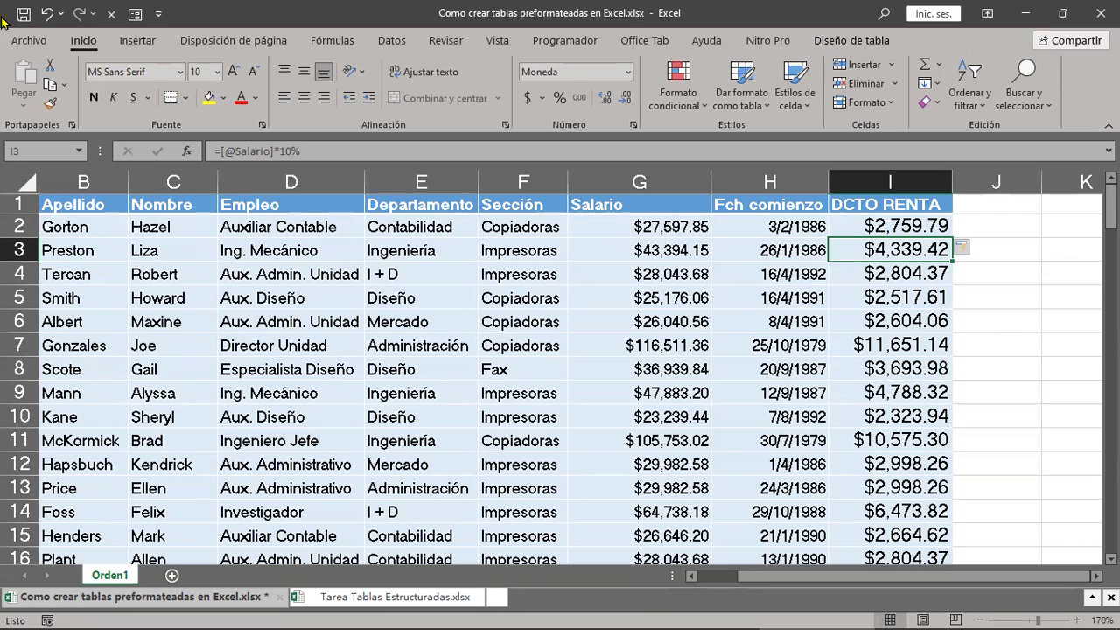
click(46, 14)
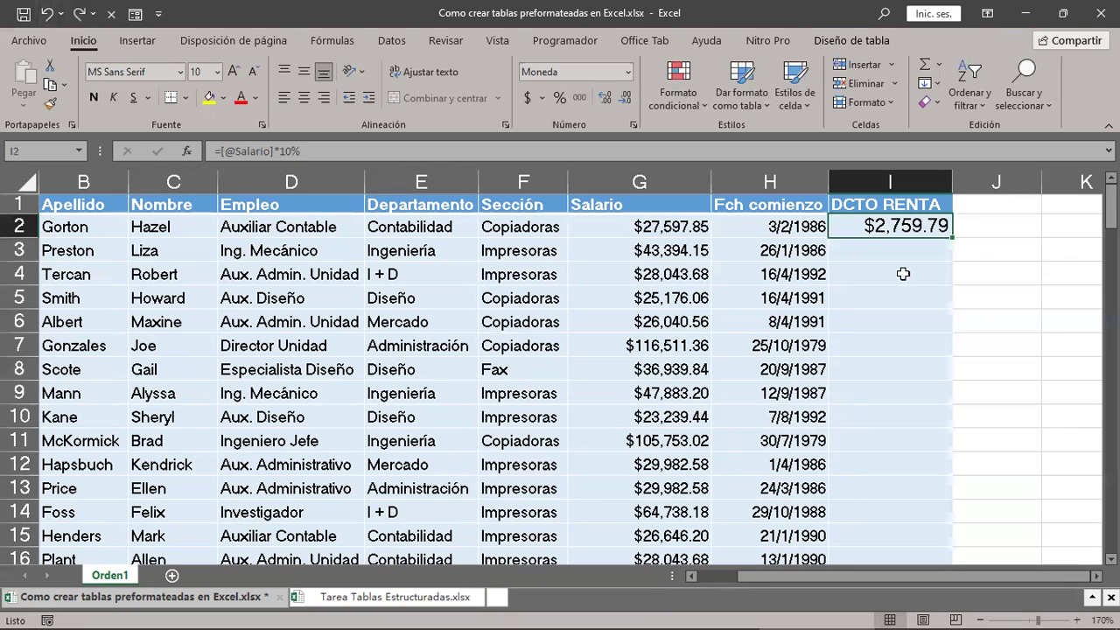
click(47, 14)
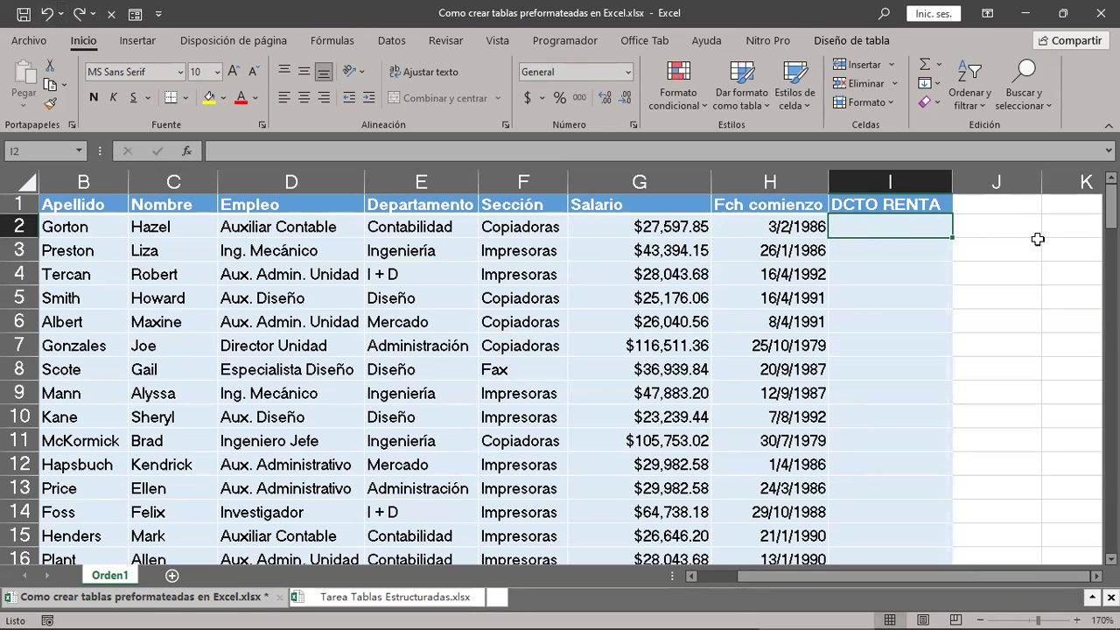
text(=)
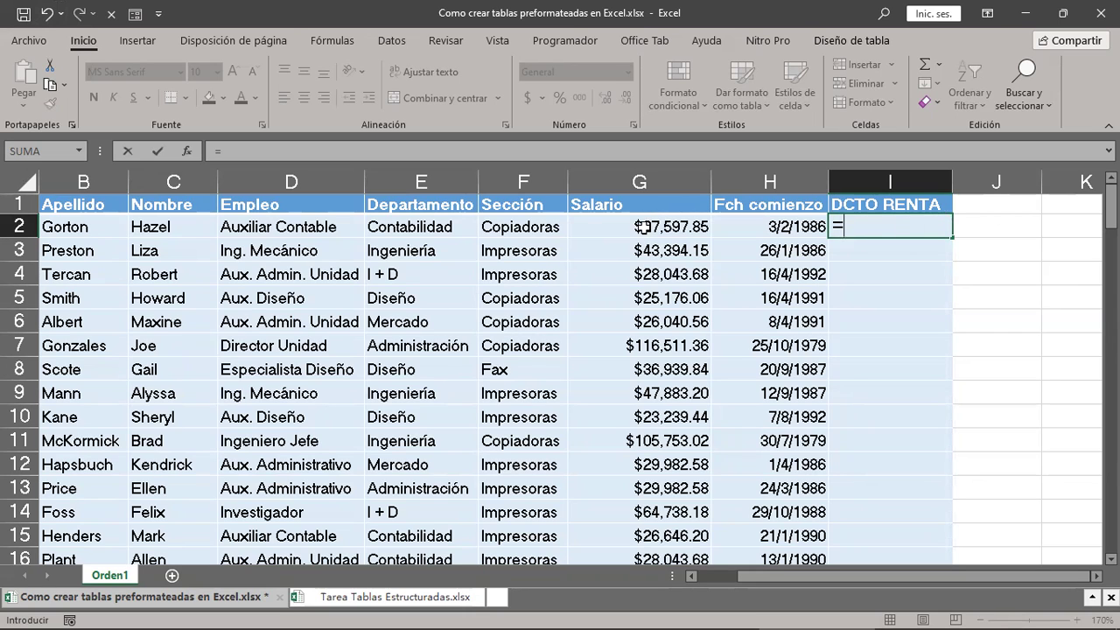
click(643, 227)
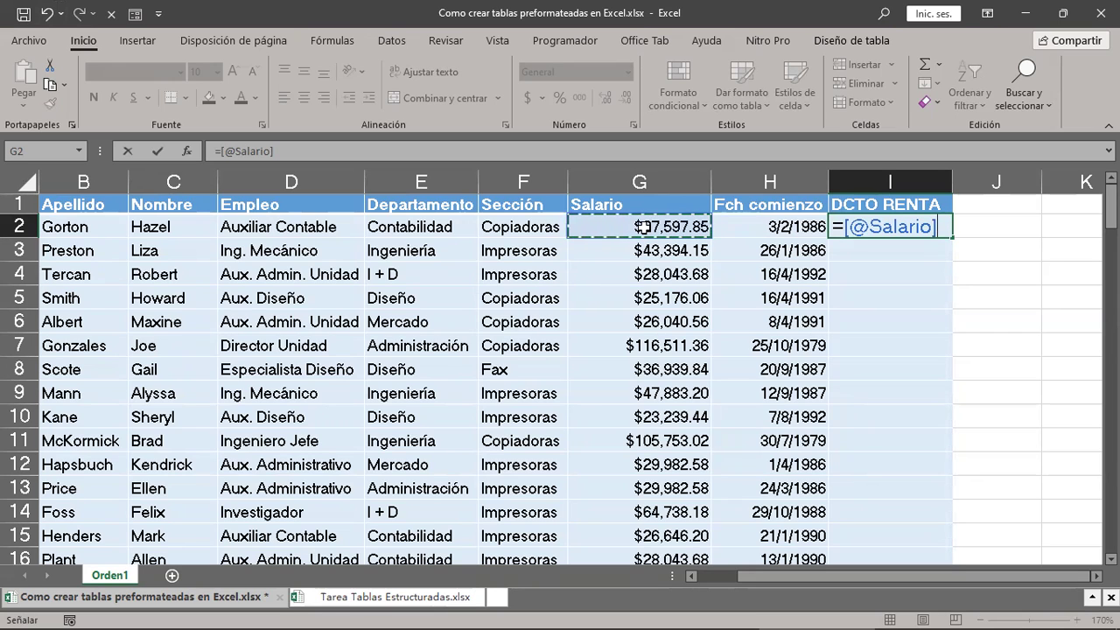
text(*)
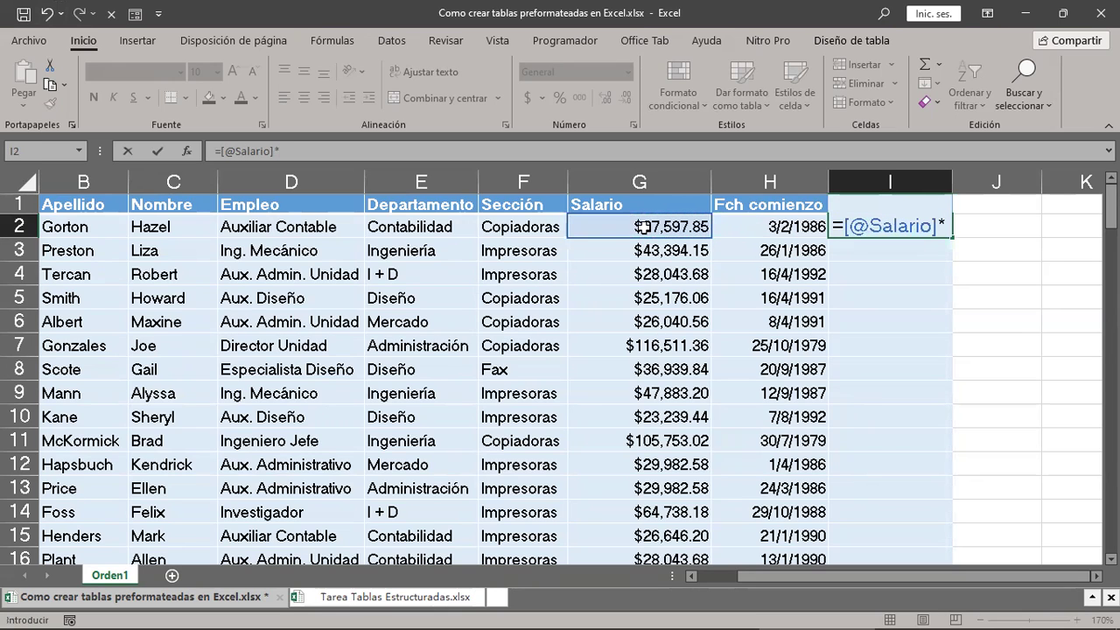
text(10)
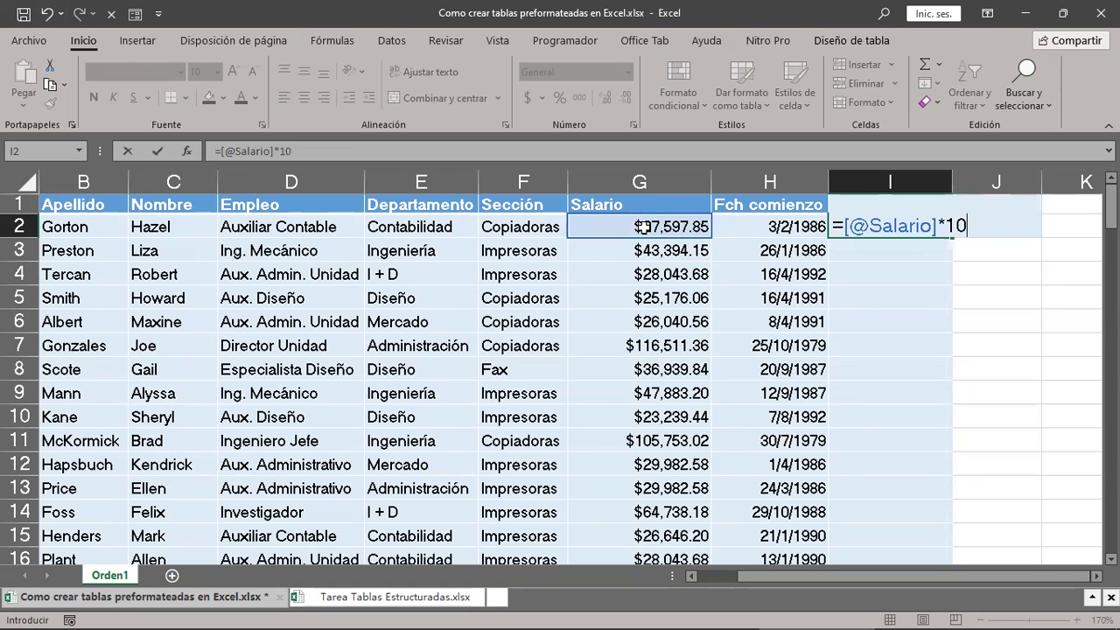
text(%)
key(Return)
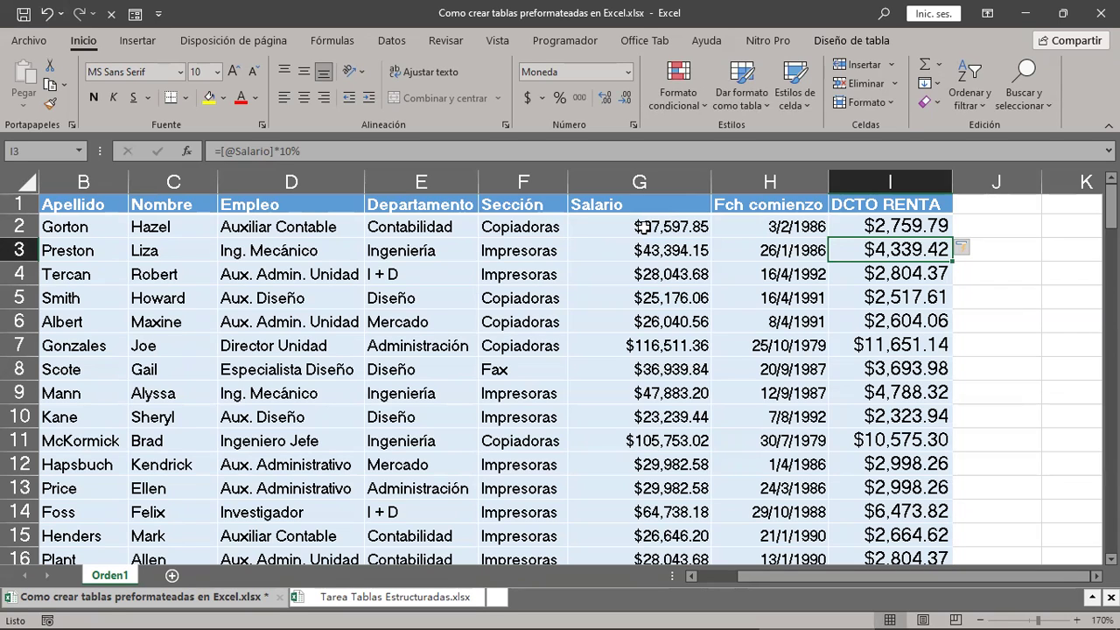
Step: Undo the calculated DCTO RENTA values, the column I table extension and the header text
click(731, 252)
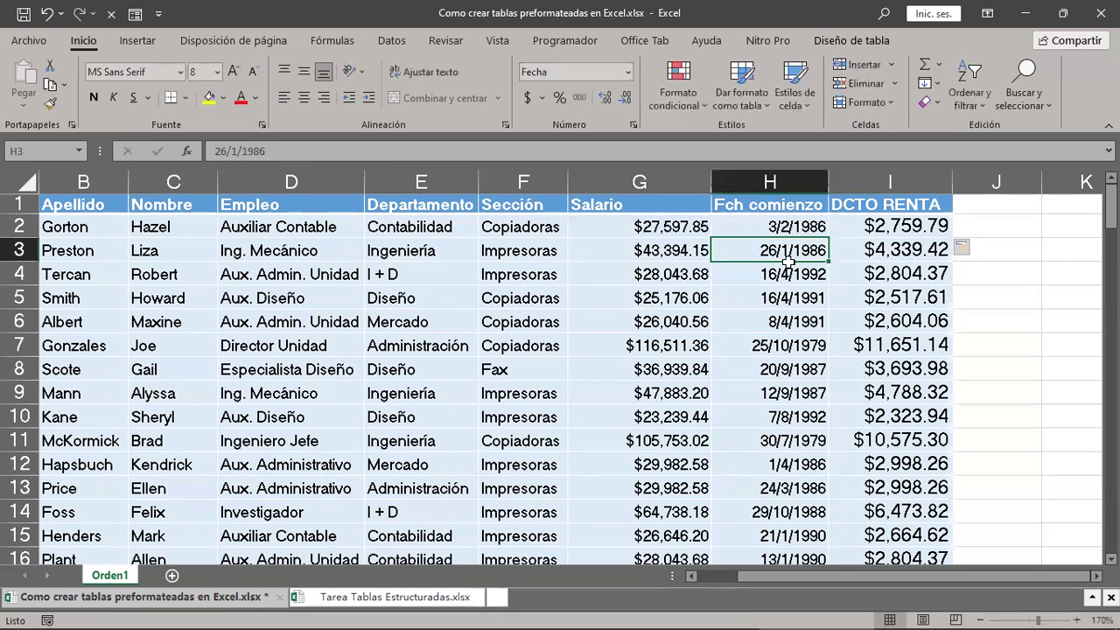
click(858, 210)
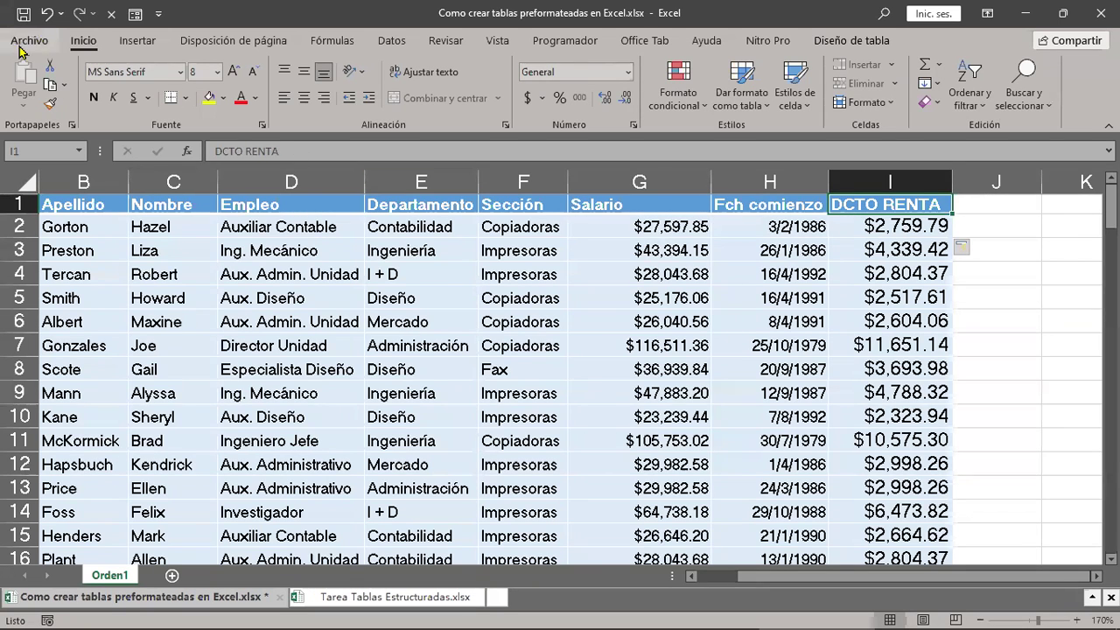
click(46, 15)
click(47, 15)
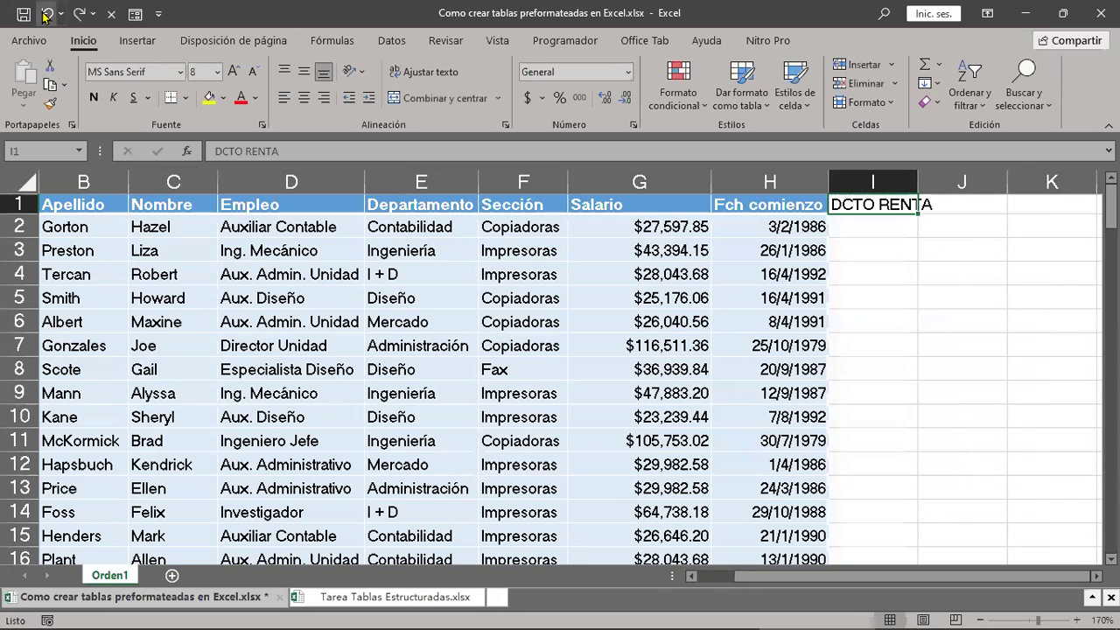
click(46, 15)
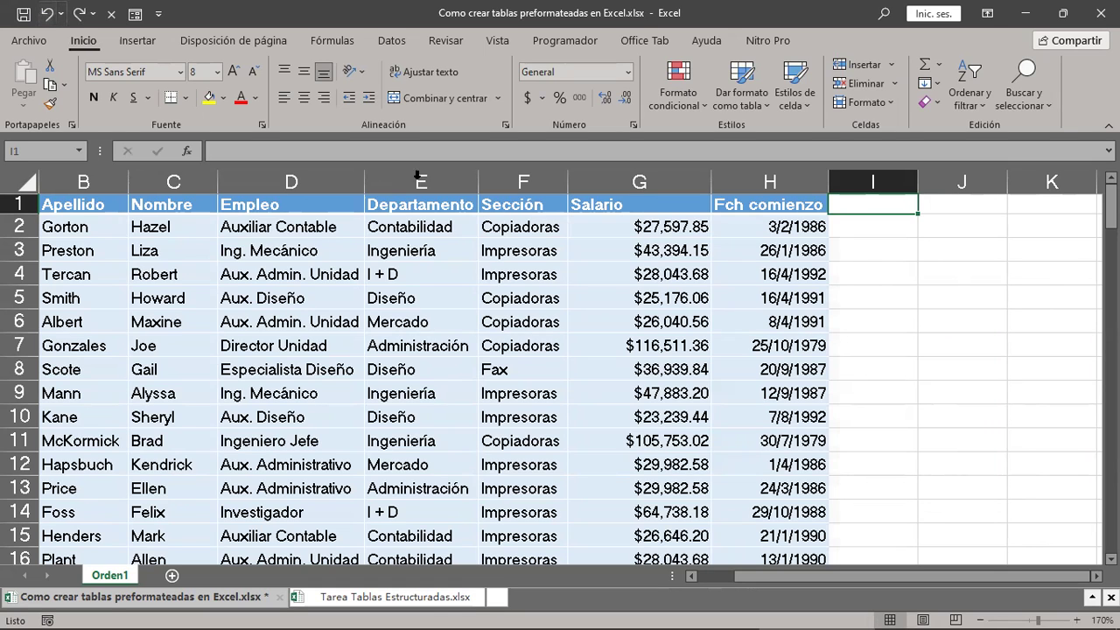
Step: Re-enter the DCTO RENTA header and autofit column I to it
text(DCTO RENTAS)
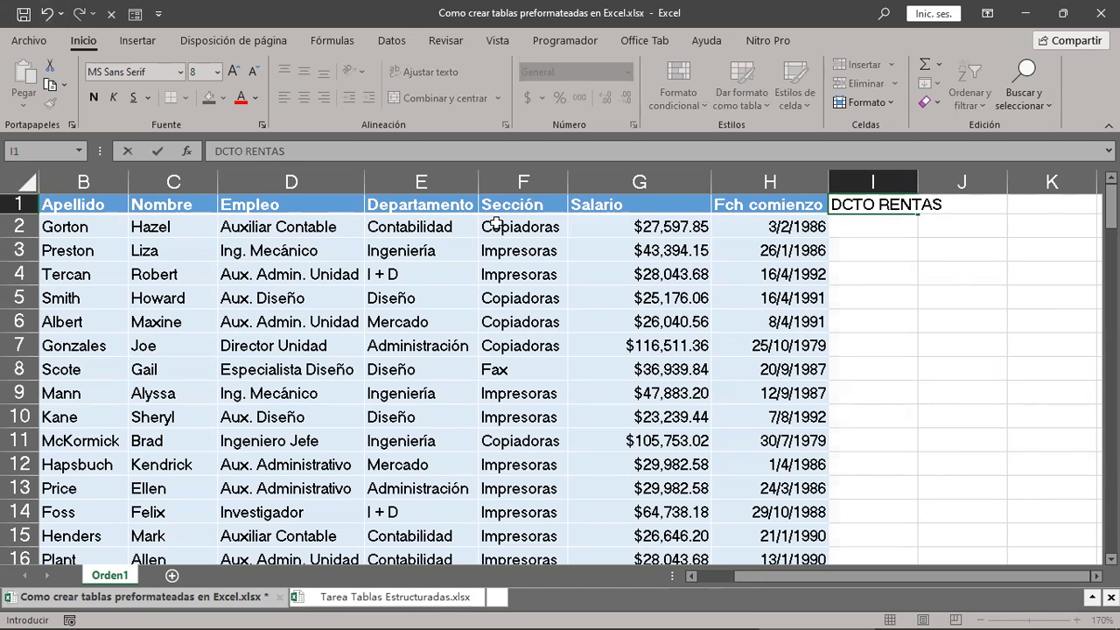
key(BackSpace)
key(Return)
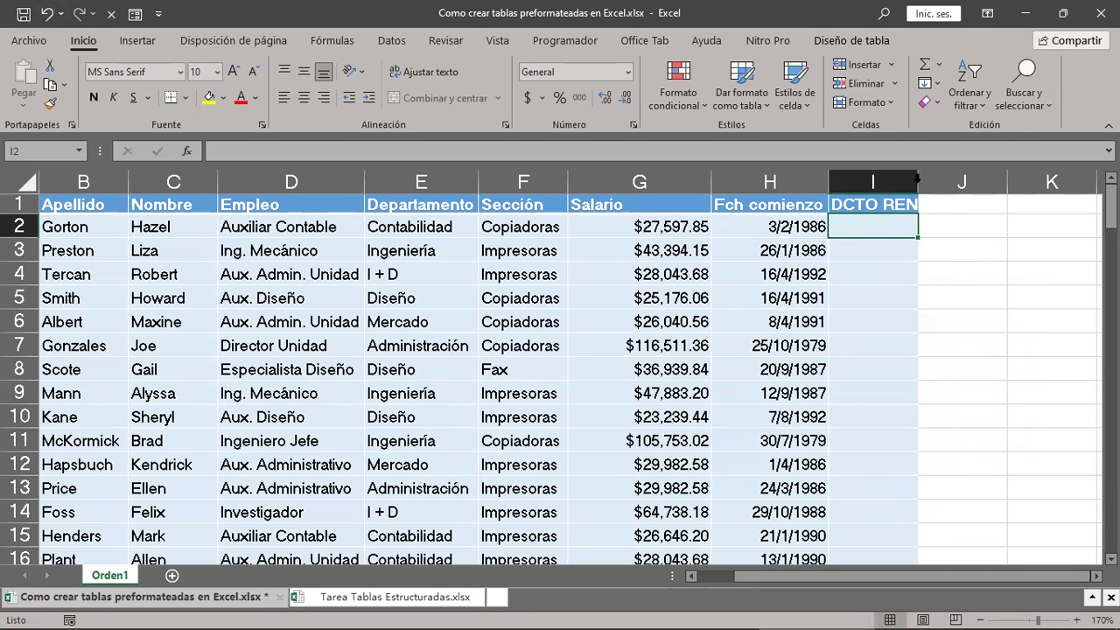
double_click(916, 181)
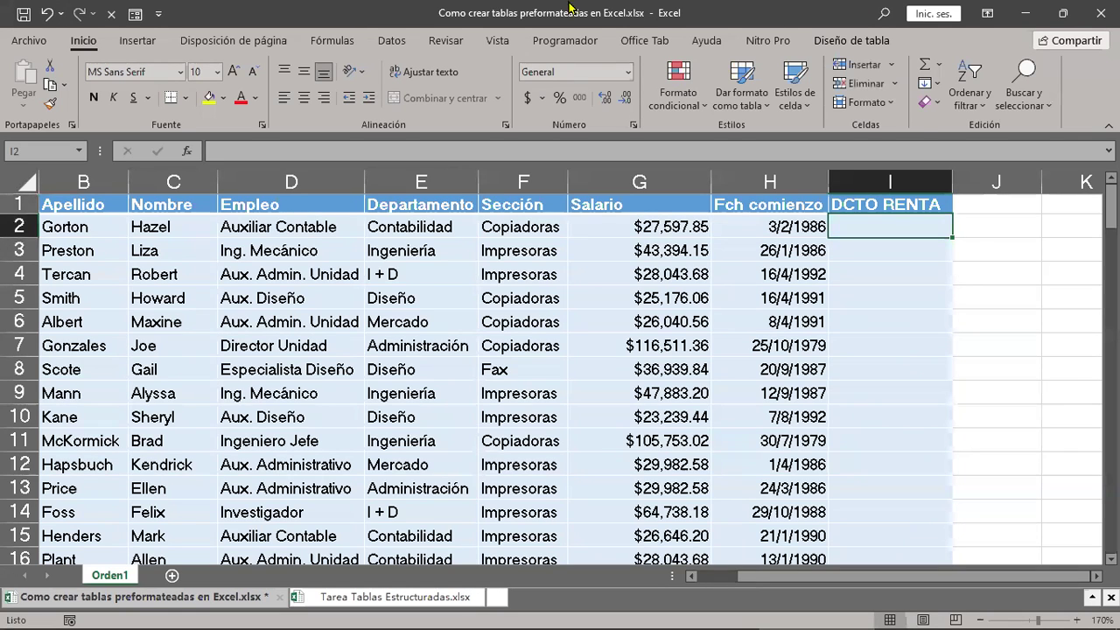
Step: Step back and forth through undo/redo until DCTO RENTA is an empty, widened table column
click(48, 14)
click(47, 14)
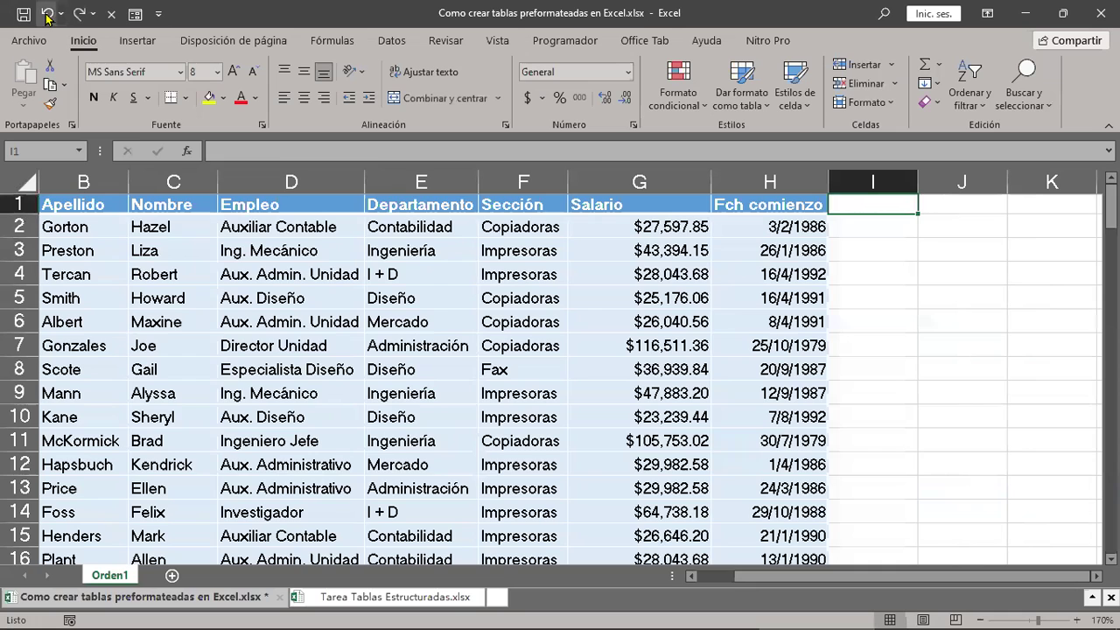
click(47, 14)
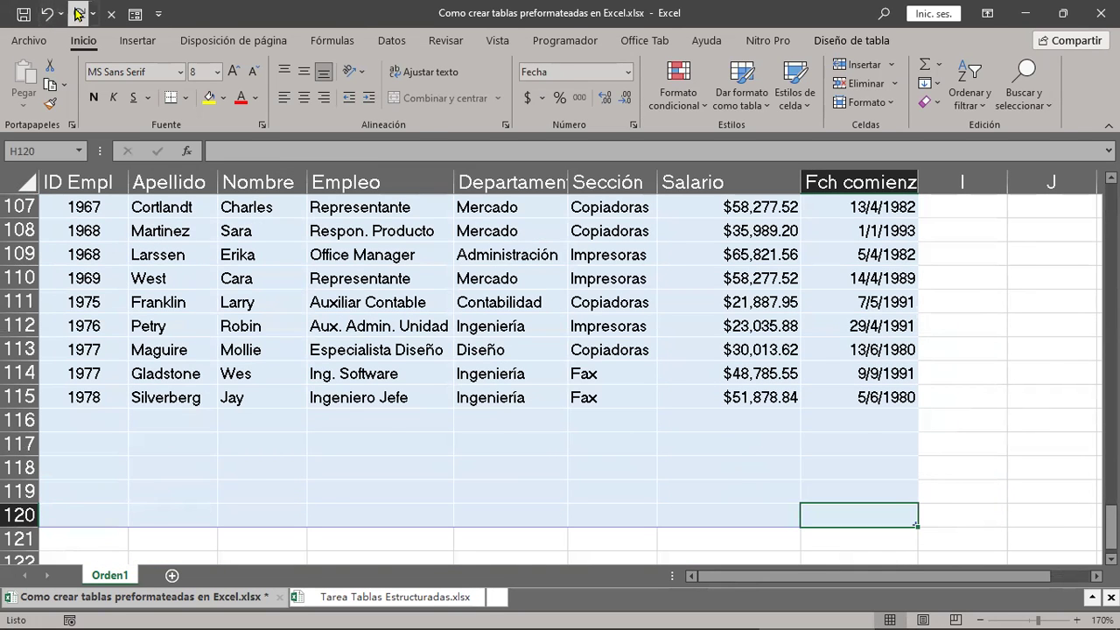
click(78, 14)
click(78, 14)
click(78, 14)
click(78, 14)
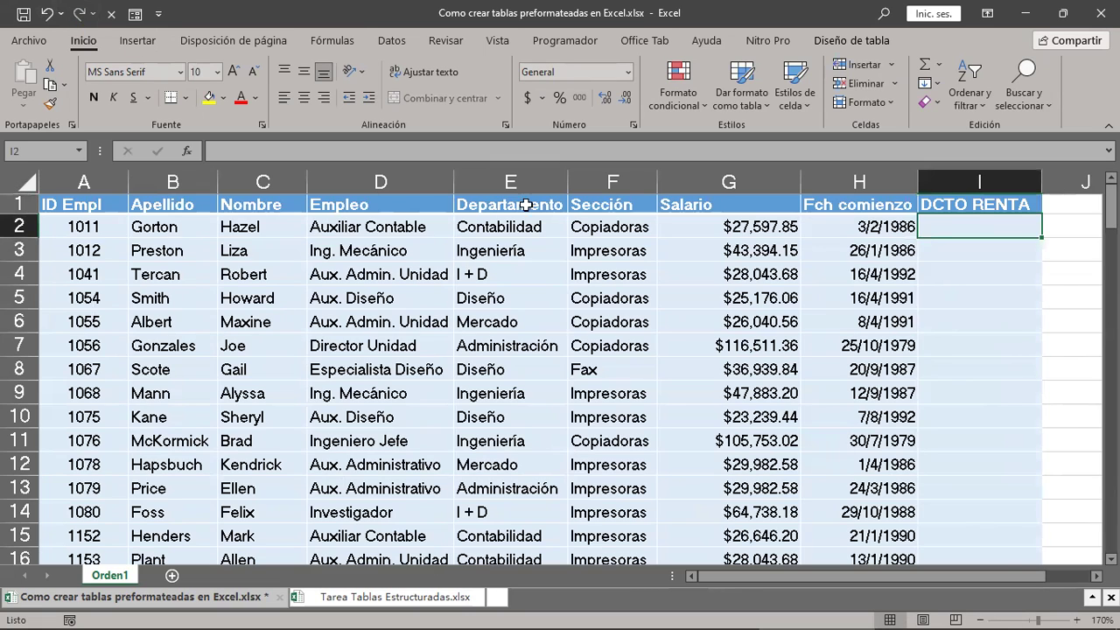
Step: Start a new formula with = in cell I2, after cancelling one begun in I3
click(961, 240)
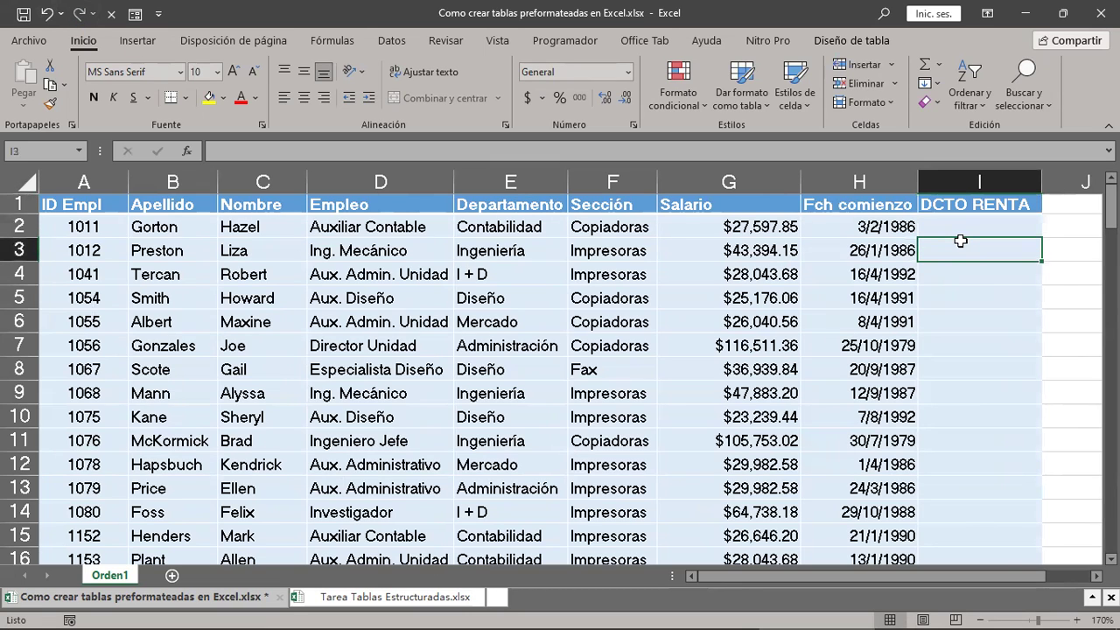
text(=)
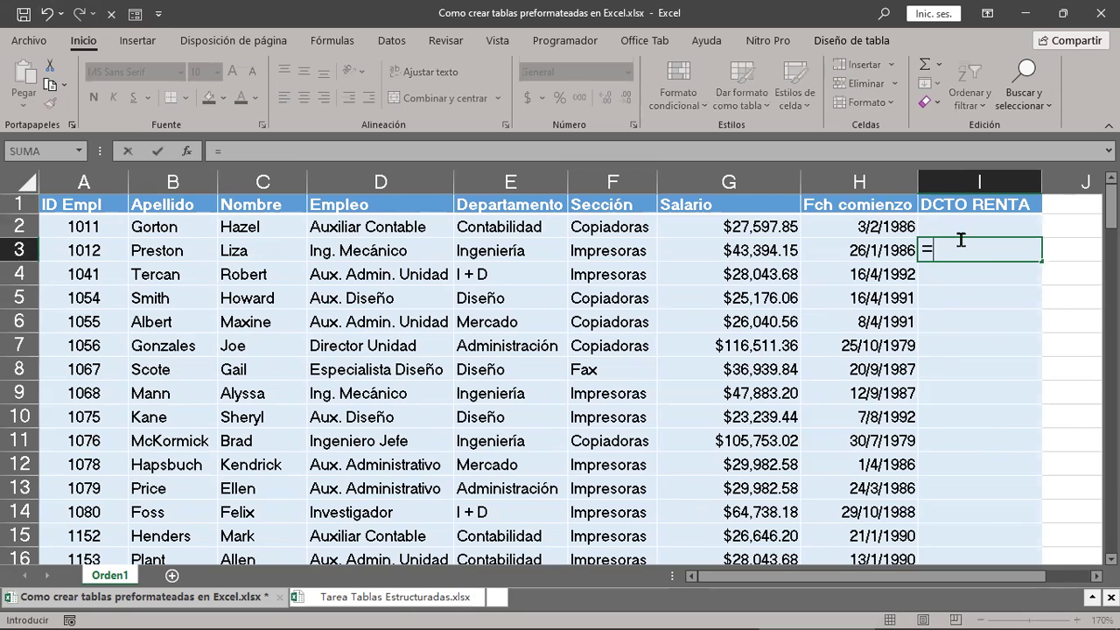
key(Escape)
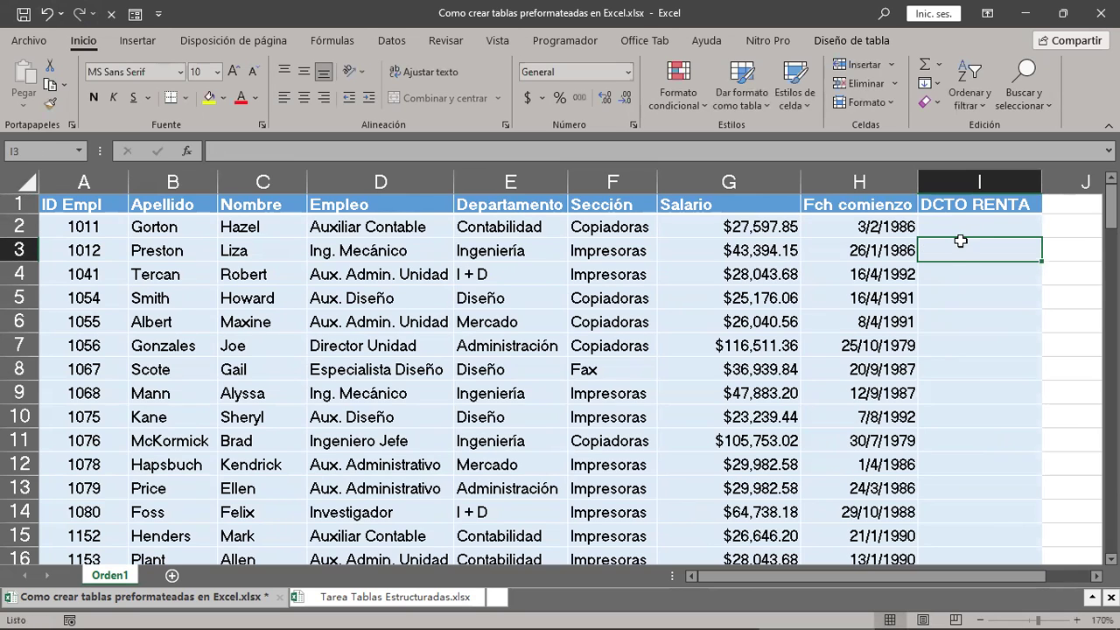
click(964, 227)
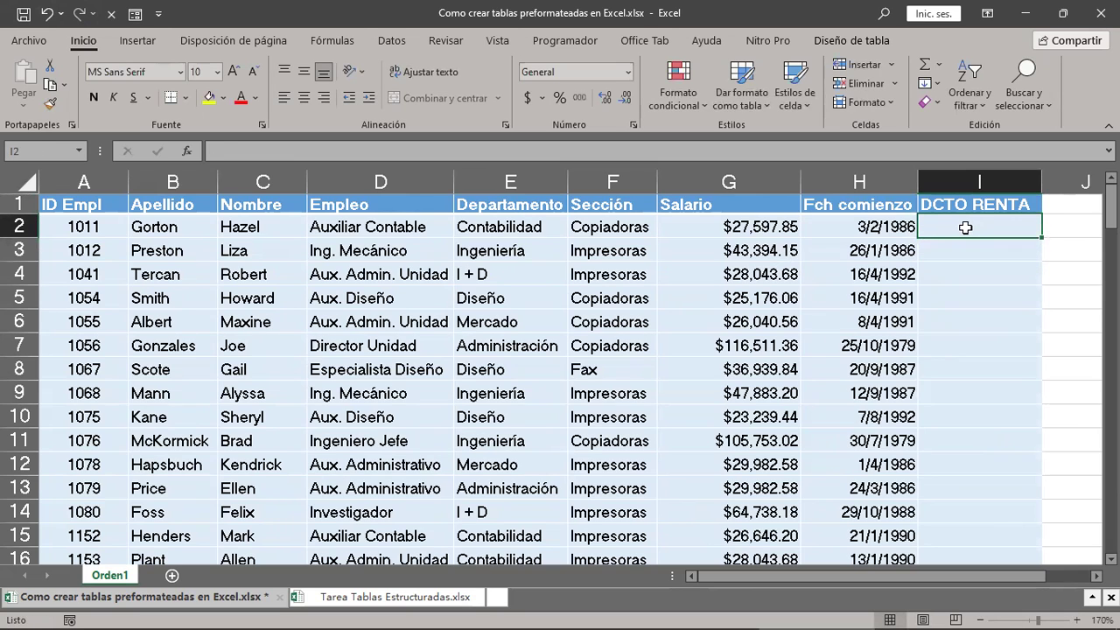
text(=)
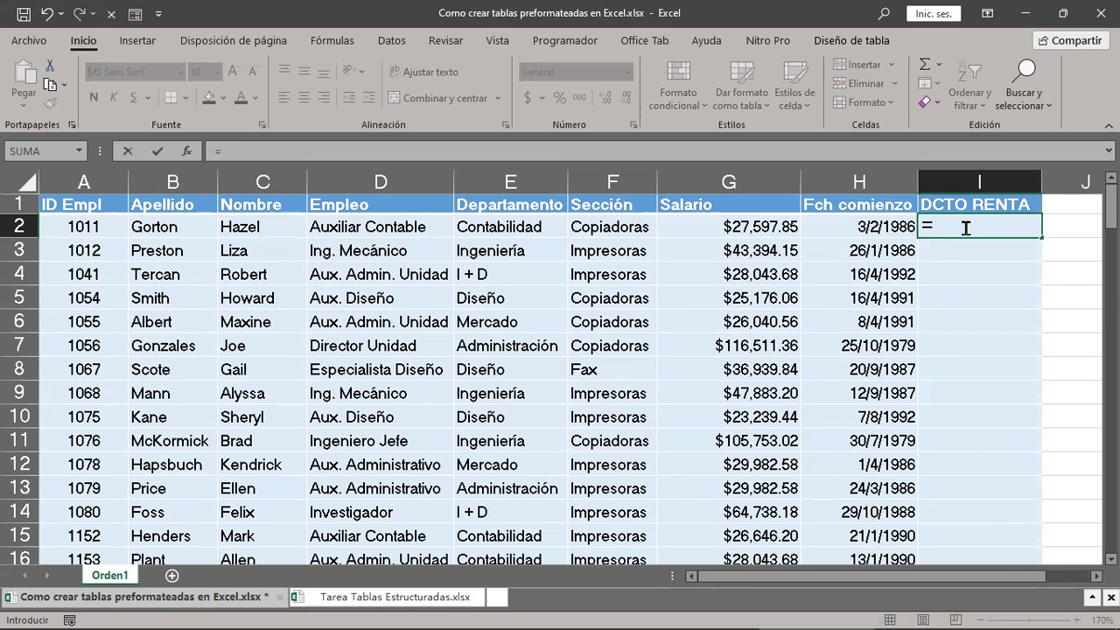
click(752, 229)
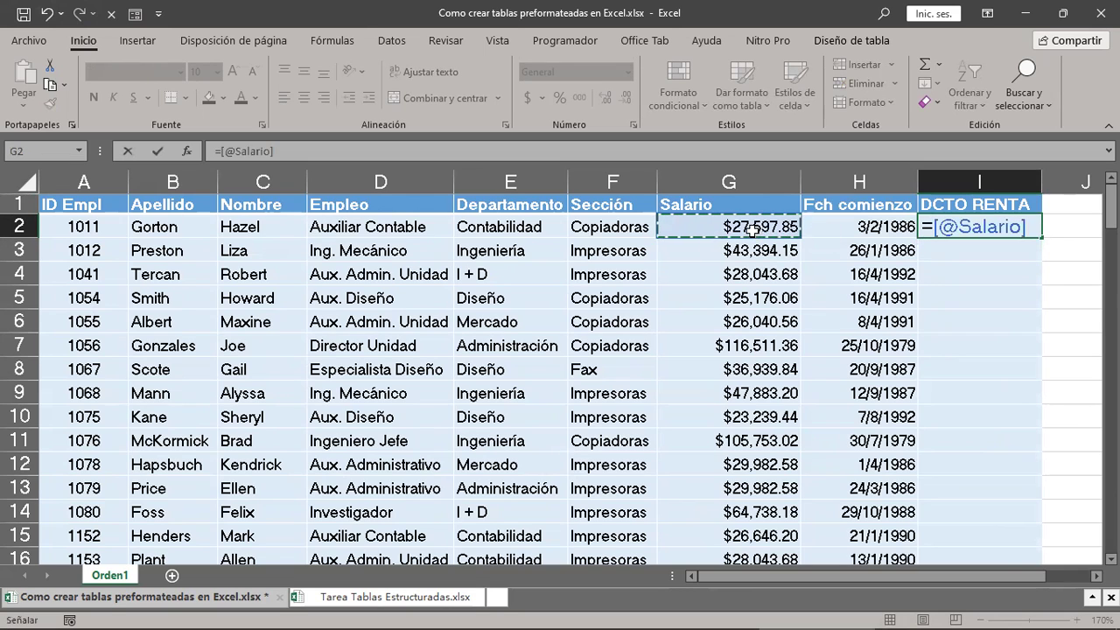
text(*)
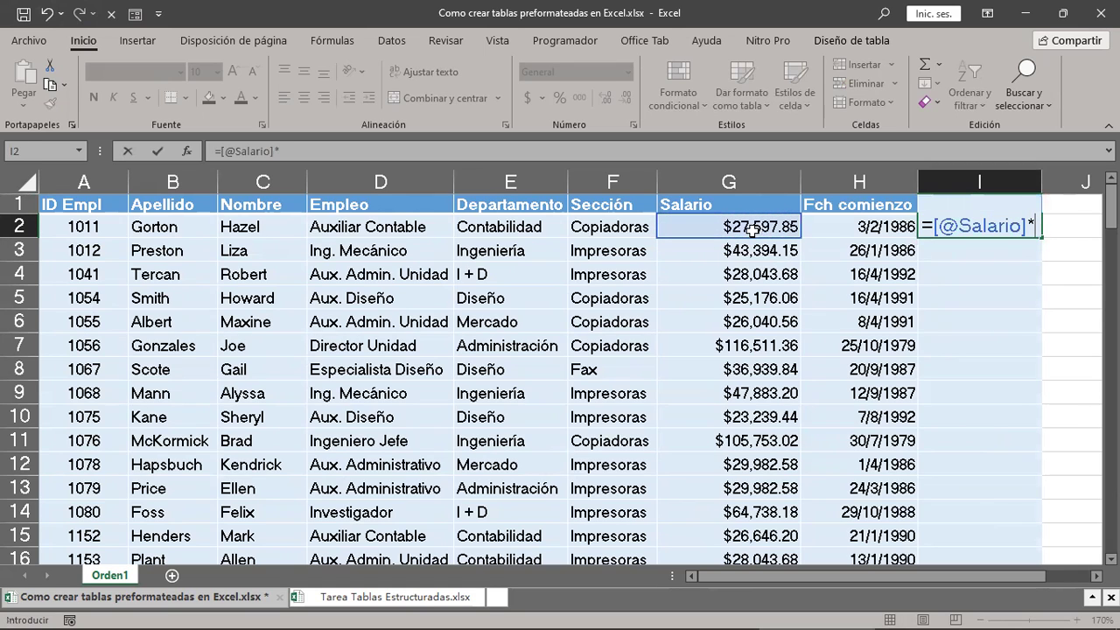
text(10)
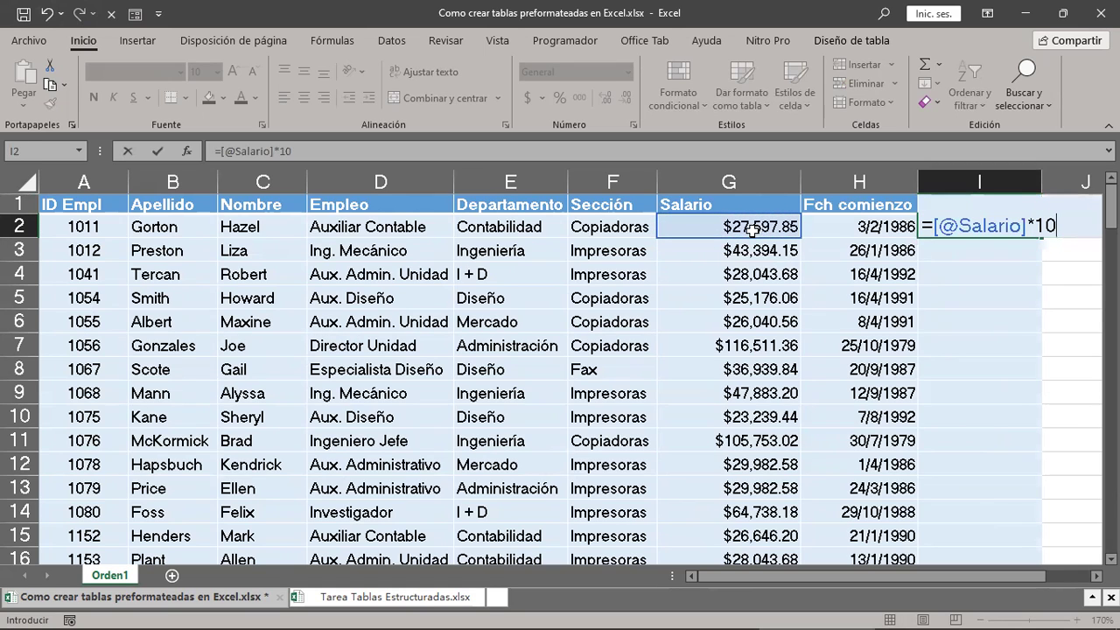
text(%)
key(Return)
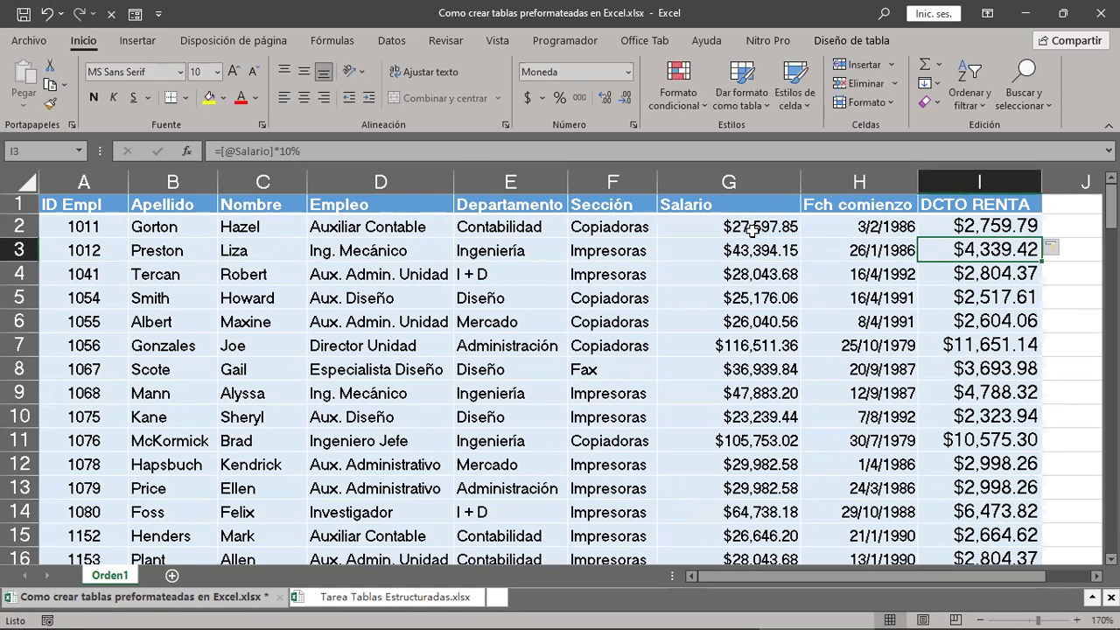
click(987, 229)
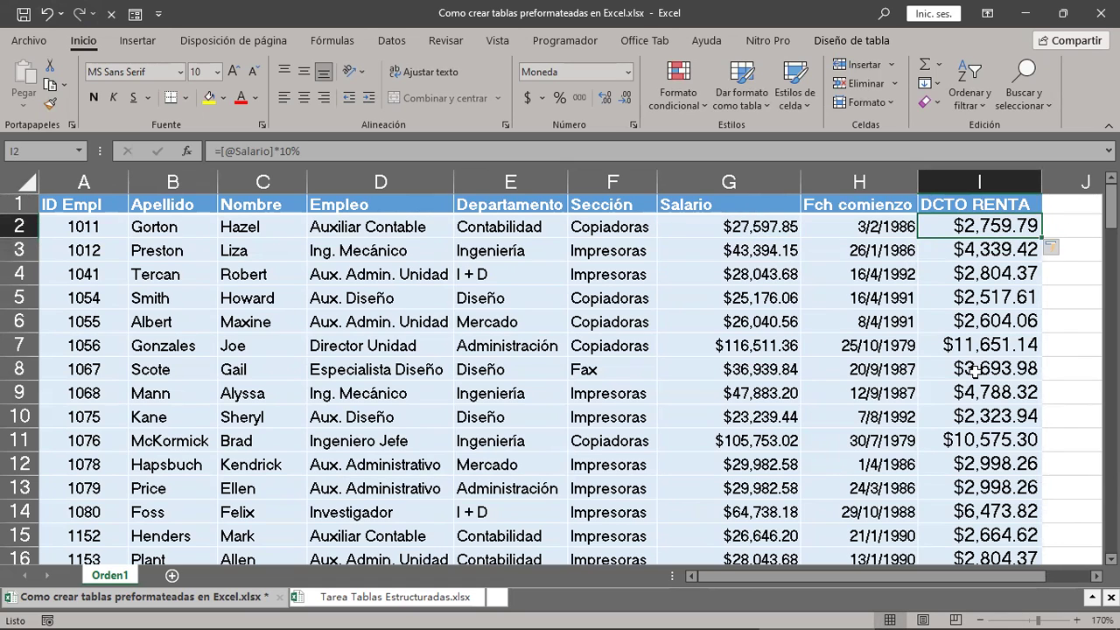
scroll(973, 372, down, 5)
scroll(974, 372, down, 6)
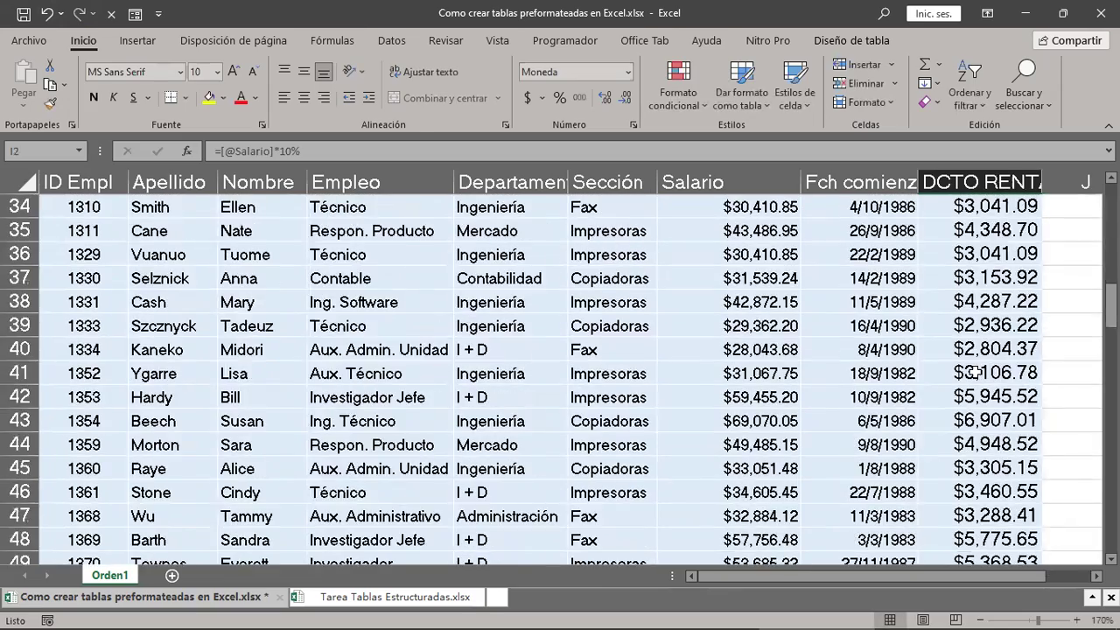
scroll(973, 371, down, 5)
scroll(974, 372, down, 6)
scroll(973, 372, down, 5)
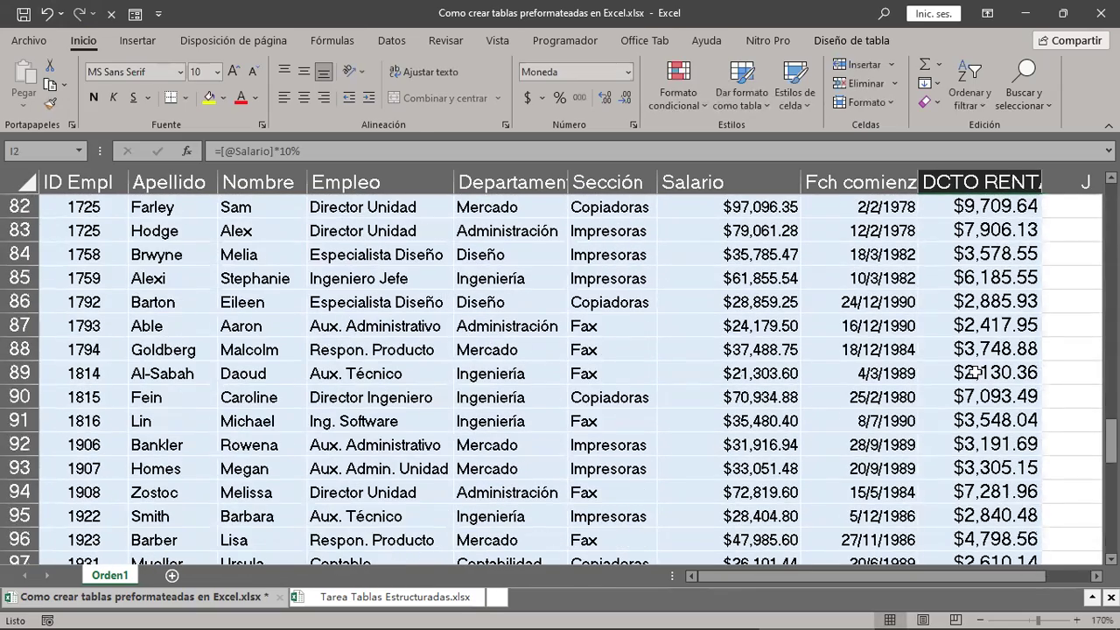
scroll(973, 372, up, 6)
scroll(974, 372, up, 5)
scroll(974, 372, up, 6)
scroll(973, 371, up, 10)
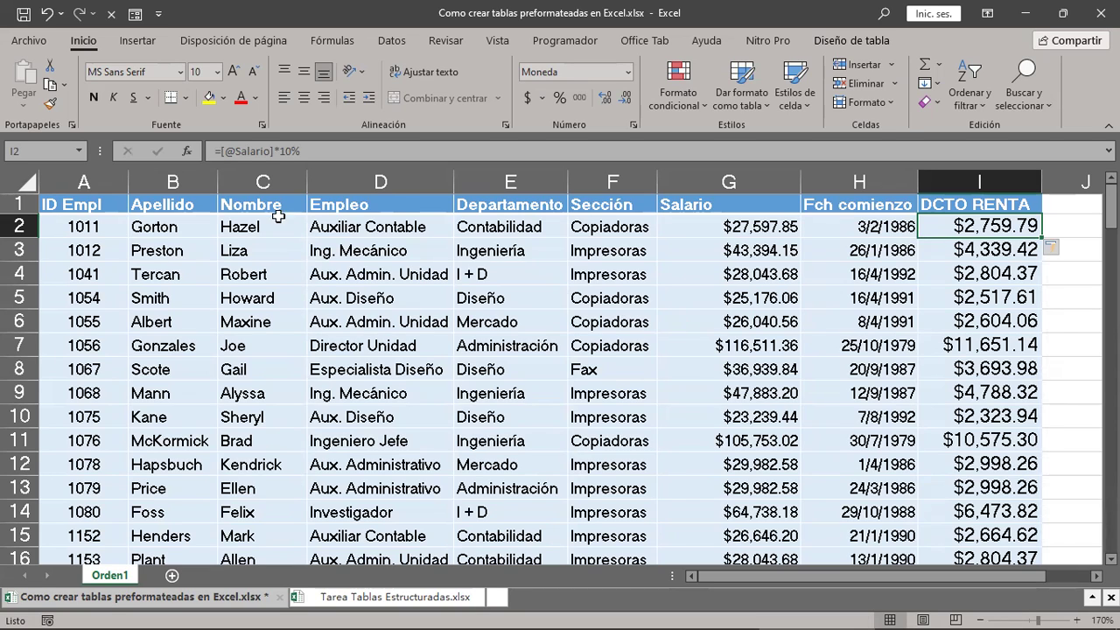
Step: Turn on the filter buttons for the employee table's headers
click(194, 203)
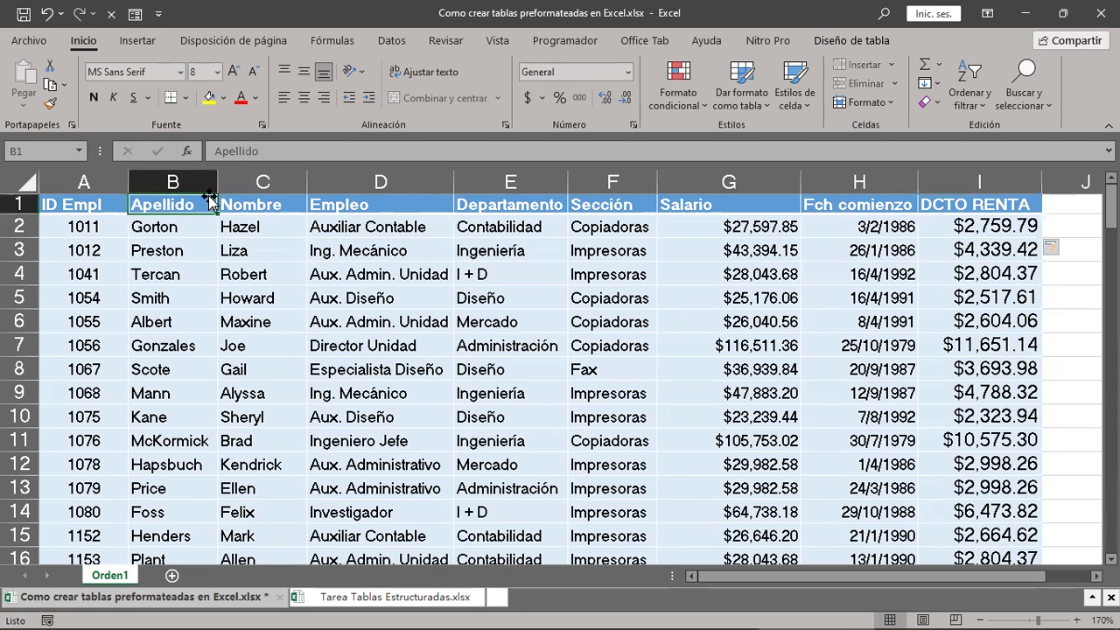
click(879, 42)
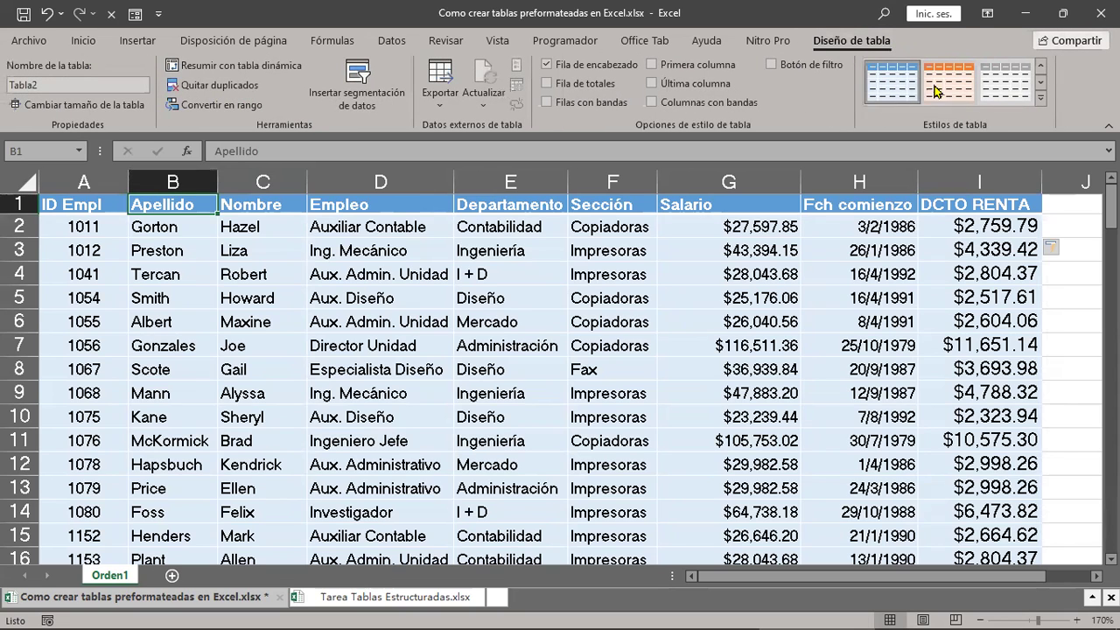
click(790, 67)
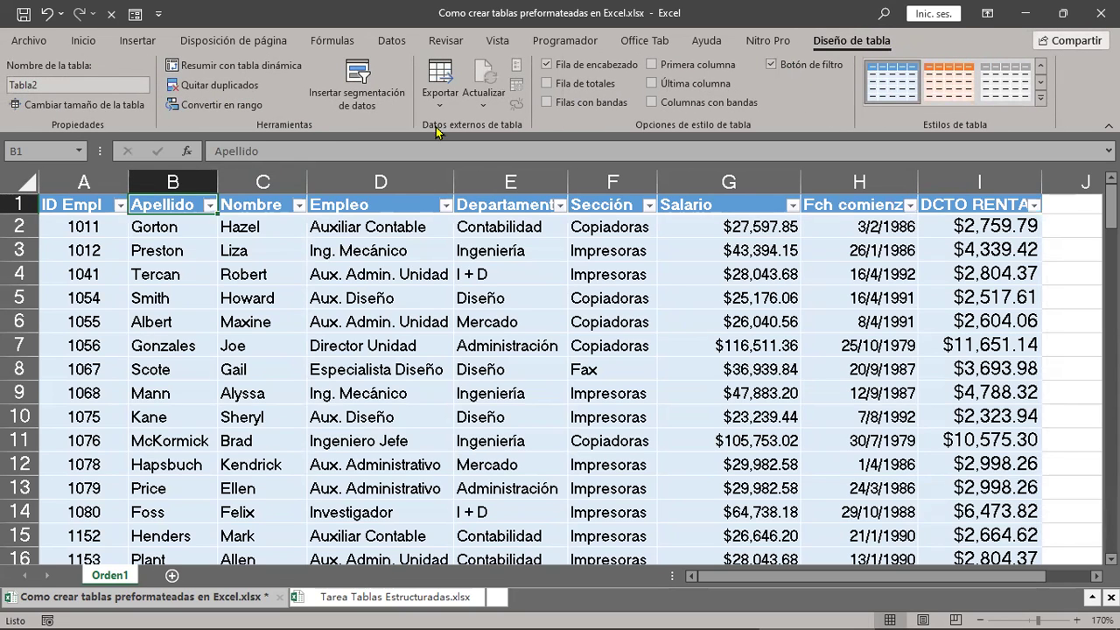
Step: Sort the employee table A to Z by Apellido
click(209, 205)
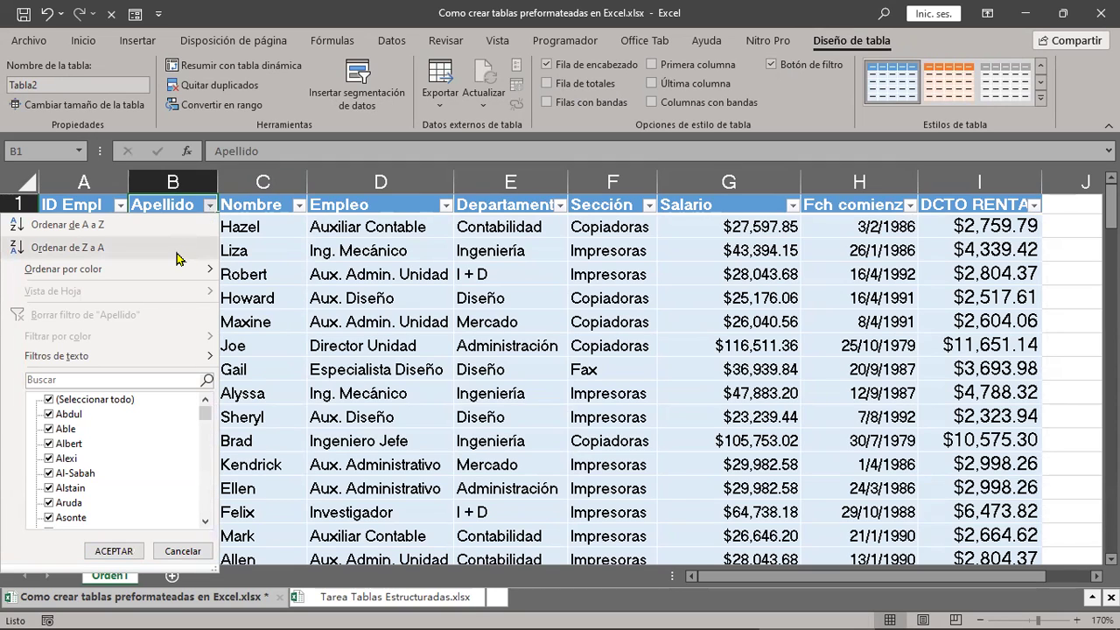
click(251, 203)
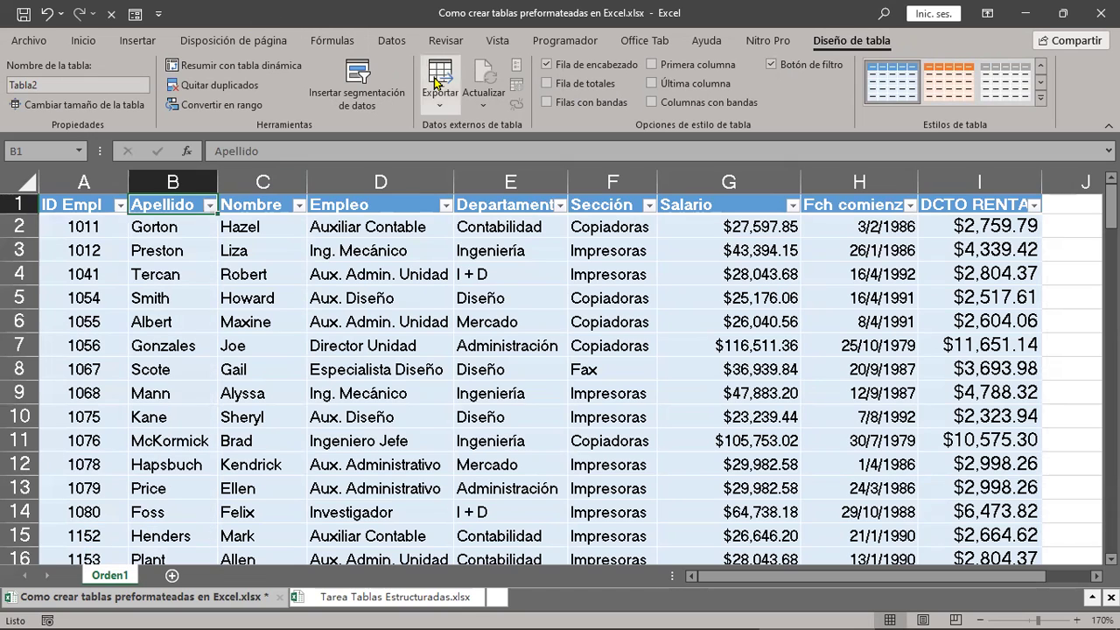
click(209, 206)
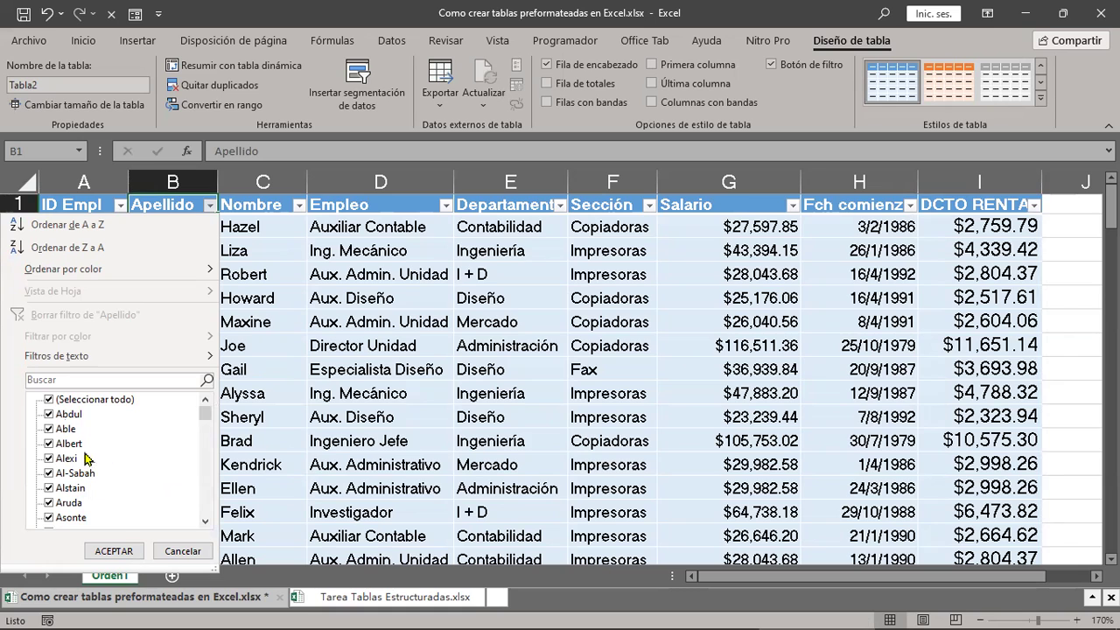
click(113, 550)
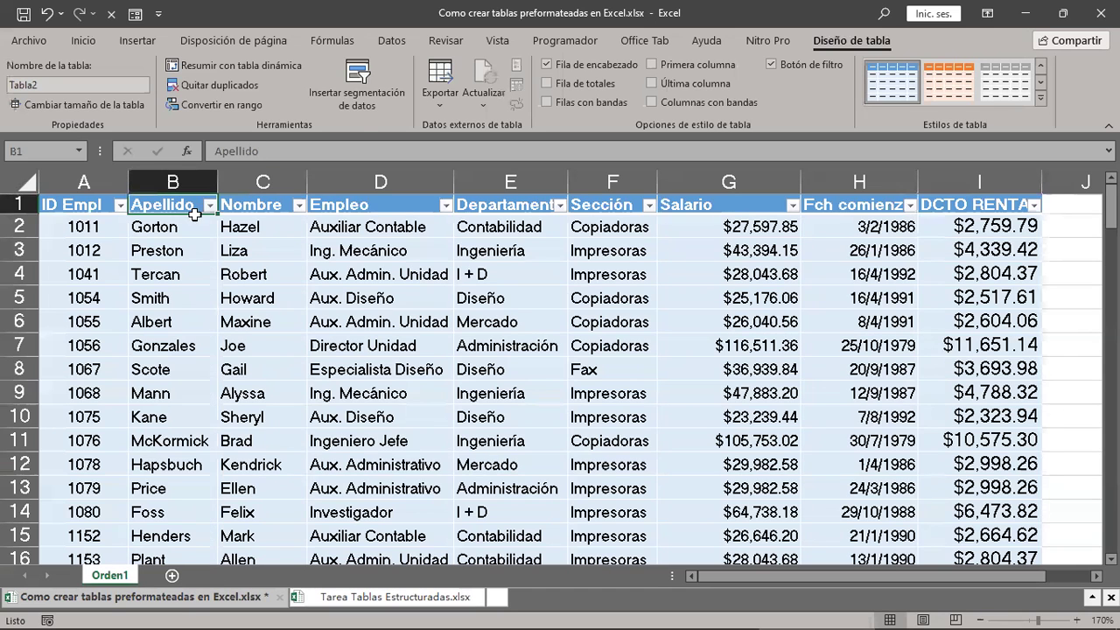
click(209, 205)
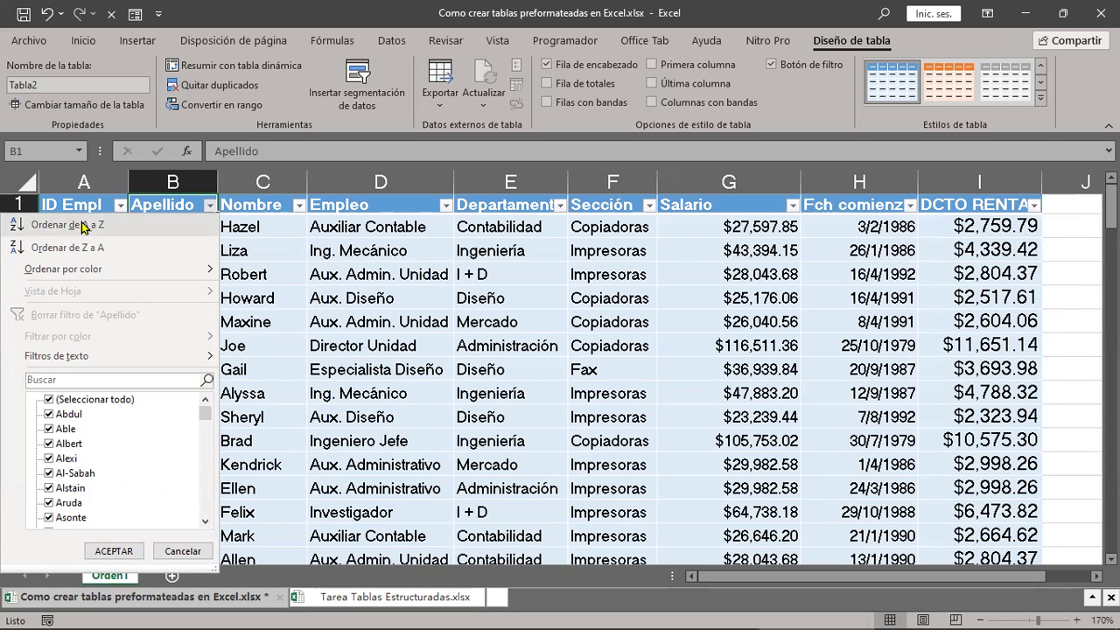
click(83, 225)
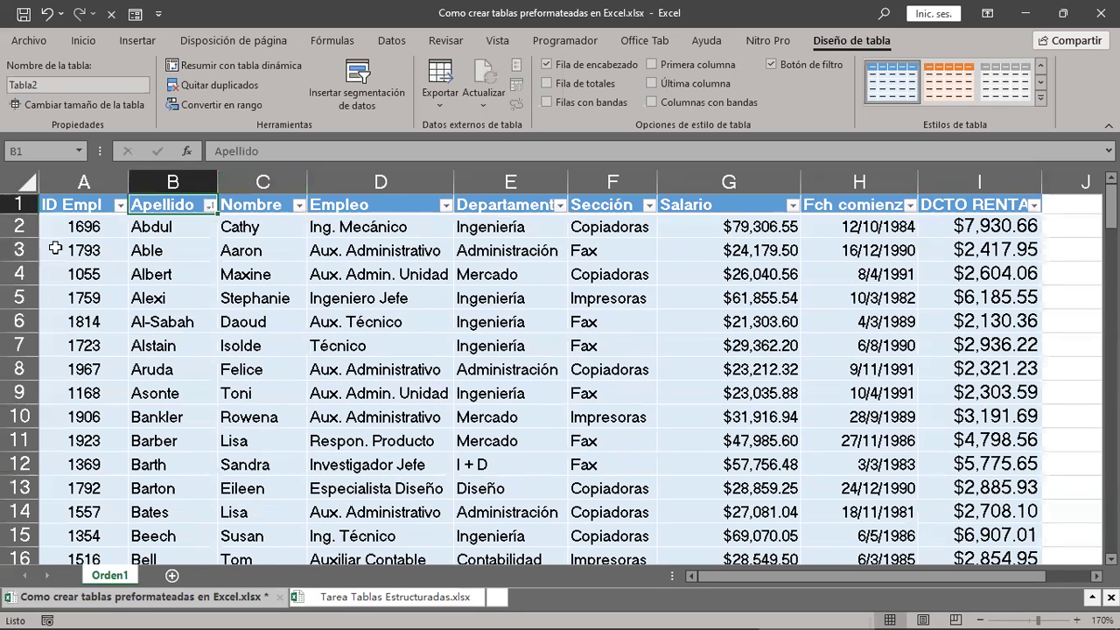
drag(76, 247, 92, 418)
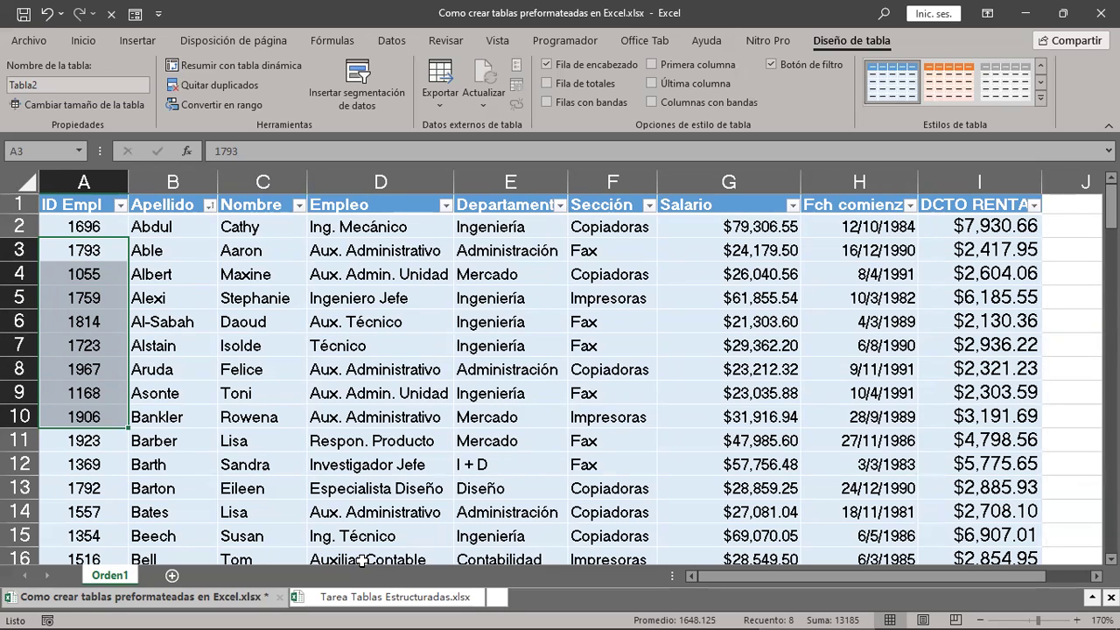
click(473, 362)
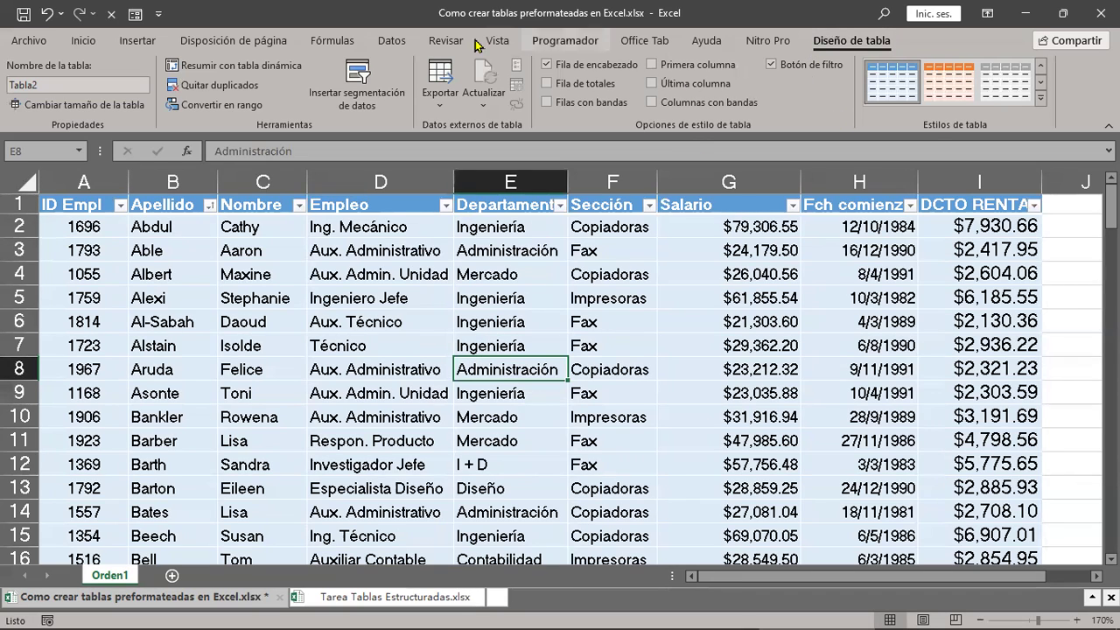
click(372, 100)
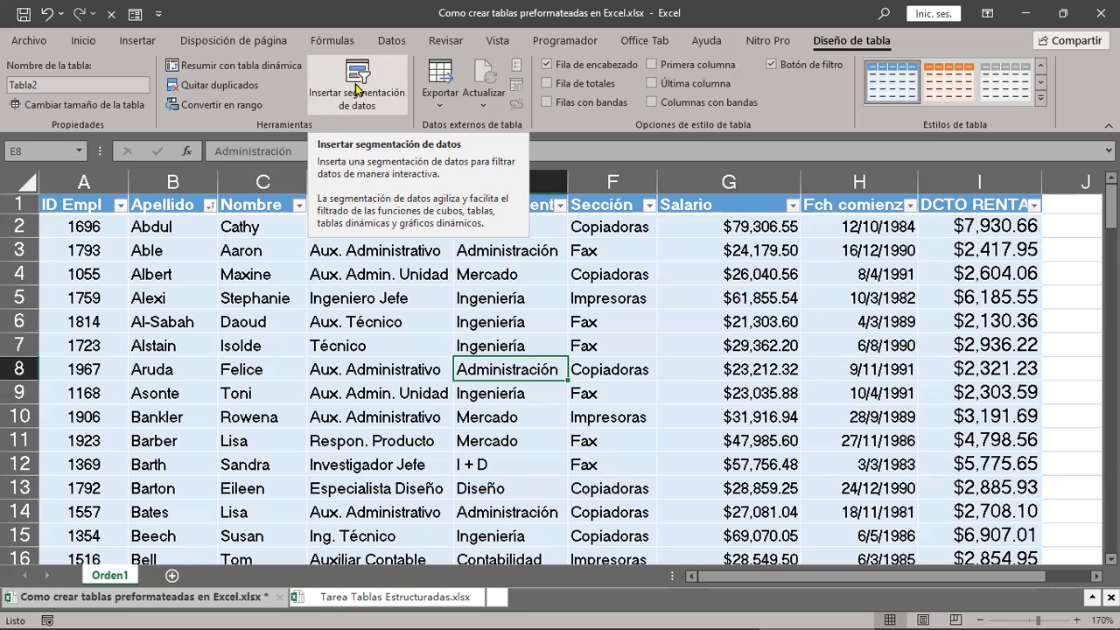
Step: Insert slicers for the Departamento and Sección fields of the employee table
click(357, 88)
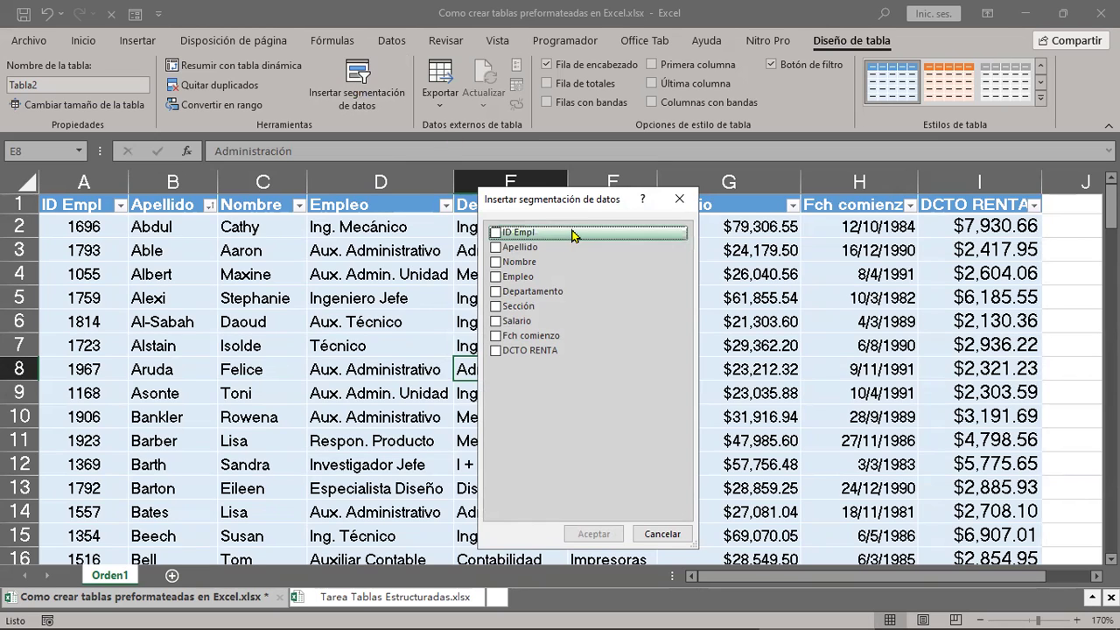
drag(546, 200, 524, 103)
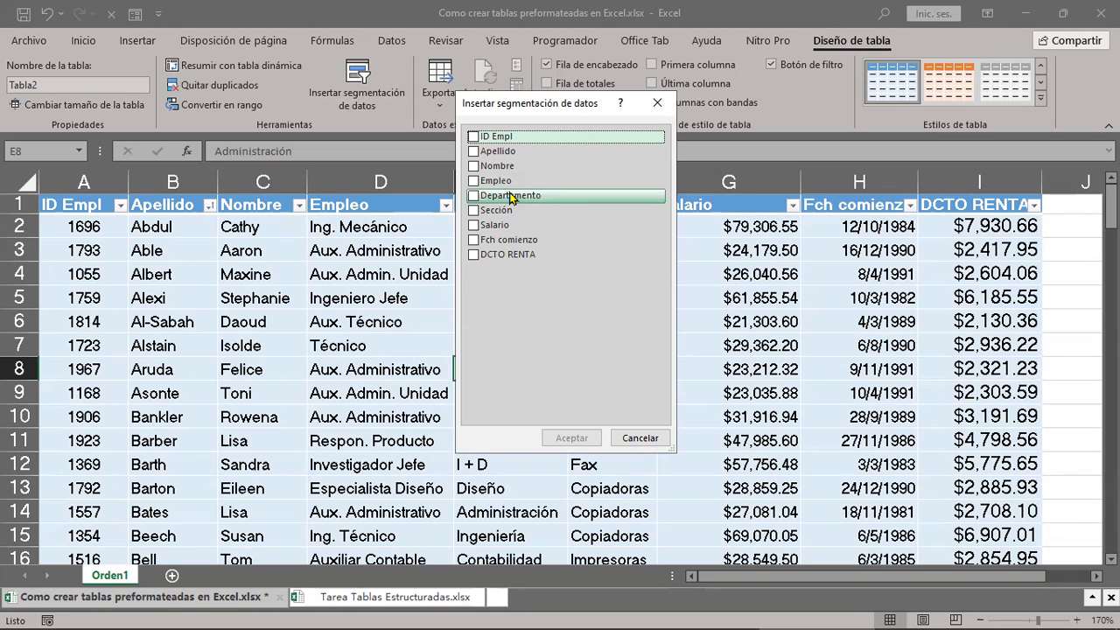
click(474, 196)
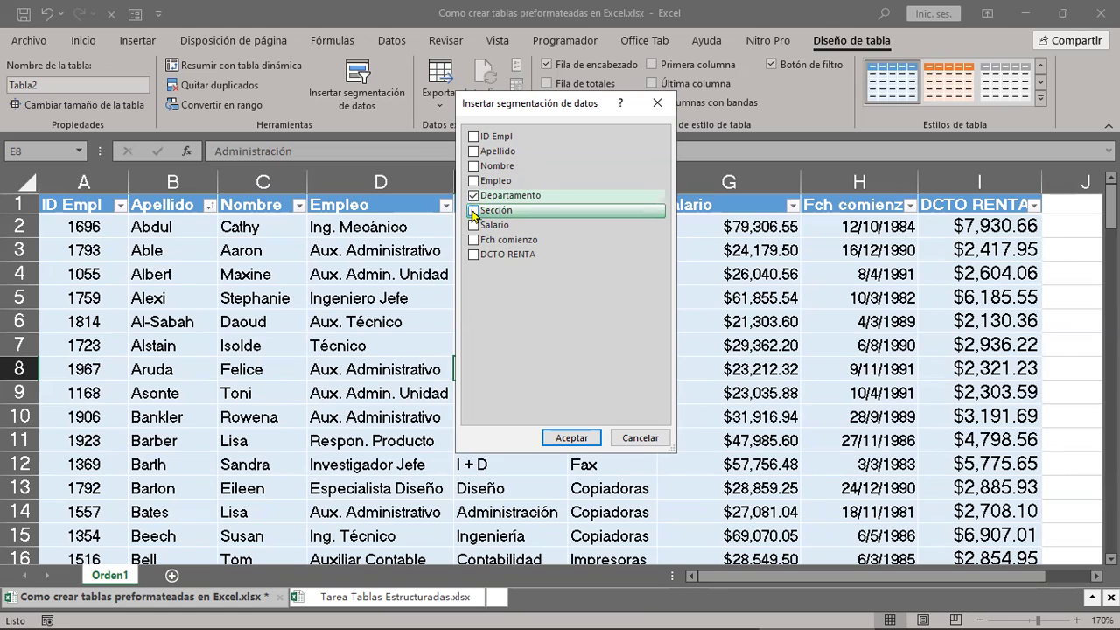
click(473, 212)
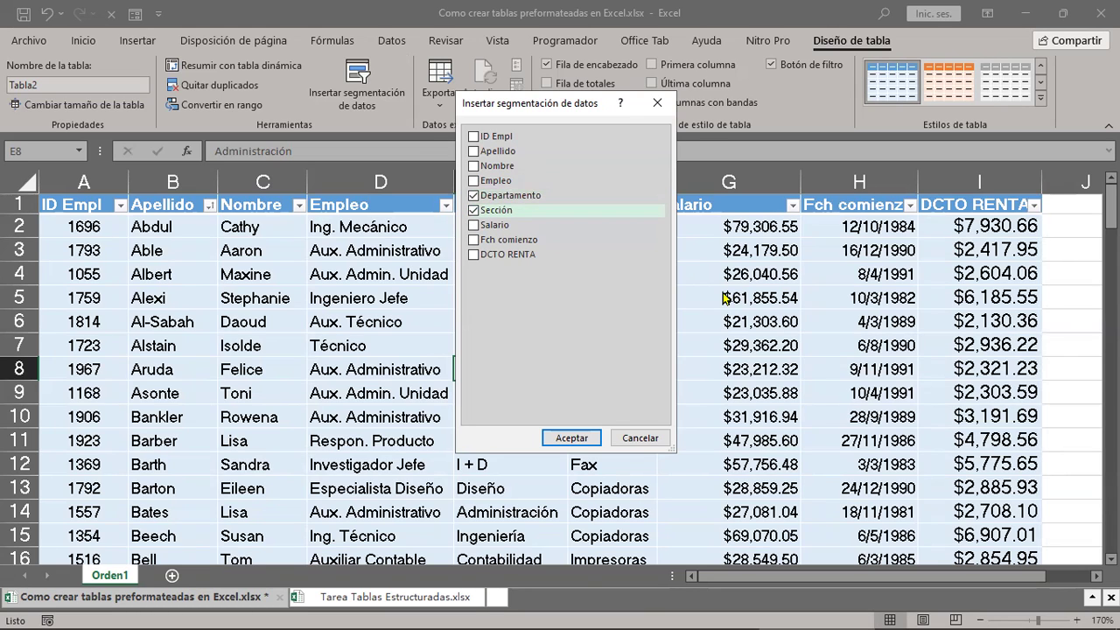
click(584, 435)
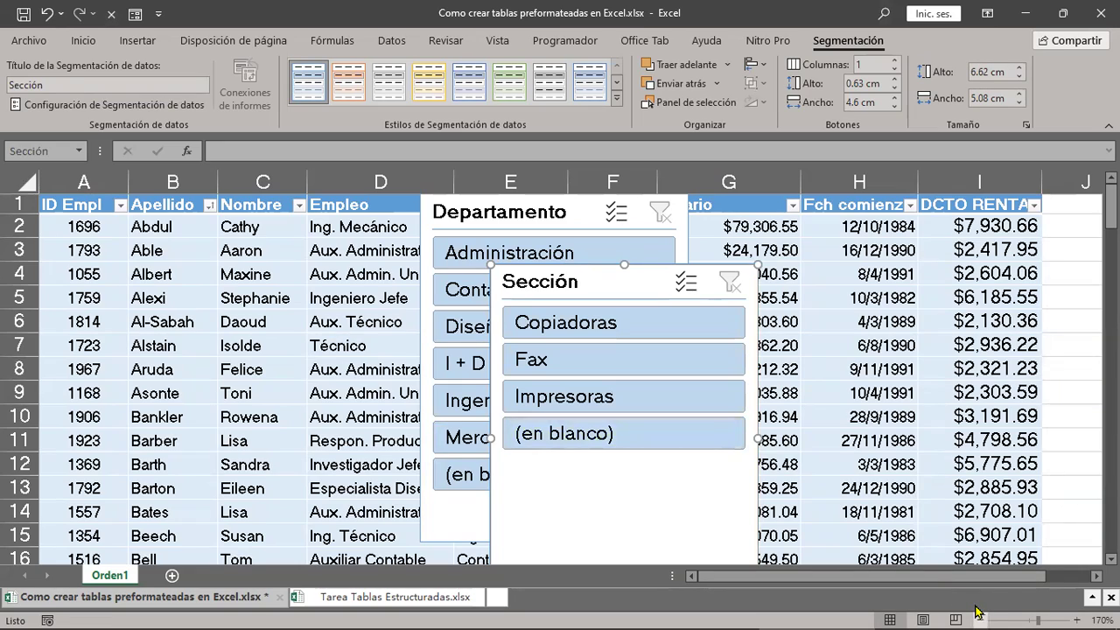
Step: Zoom out to 130% and drag the Sección and Departamento slicers beside the table near column J
click(997, 619)
click(997, 620)
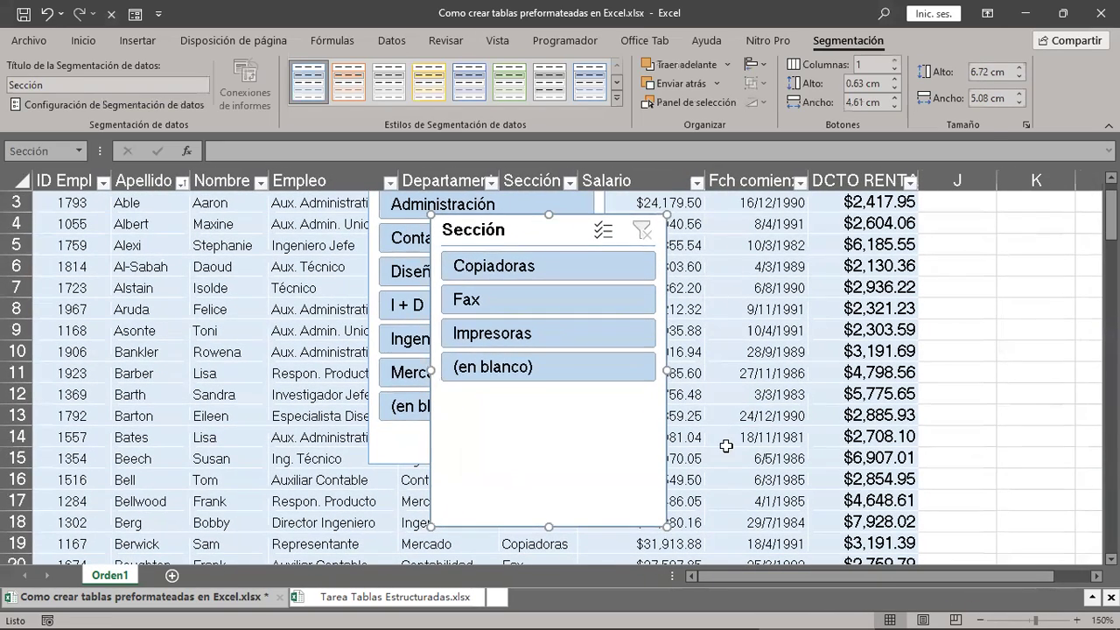
mouse_move(510, 225)
mouse_down()
mouse_move(767, 243)
mouse_move(1026, 215)
mouse_up()
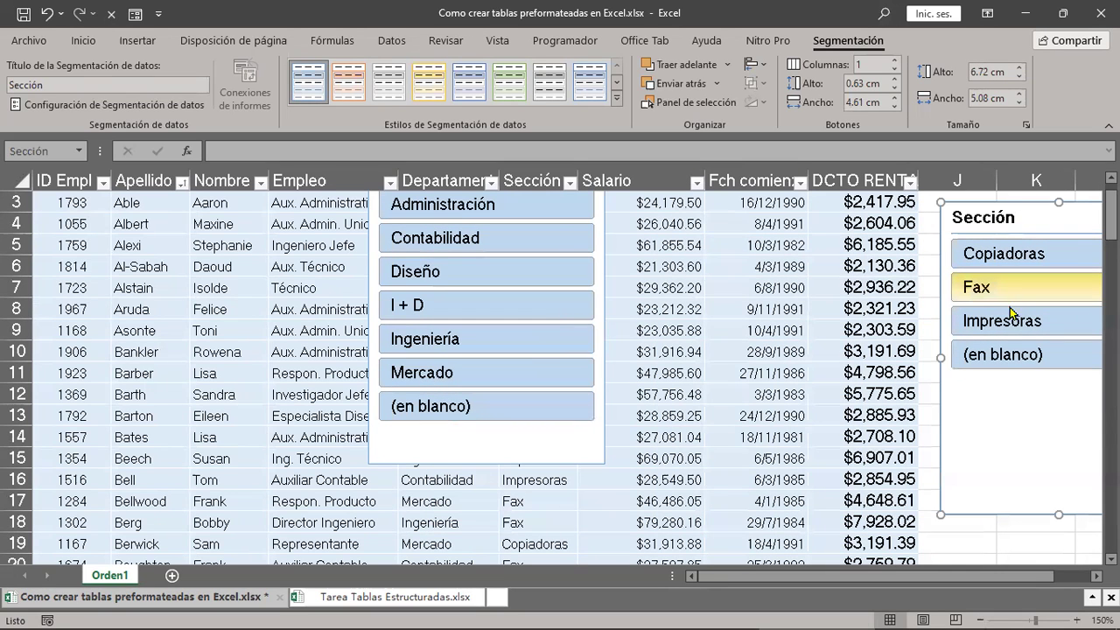
click(983, 608)
click(982, 609)
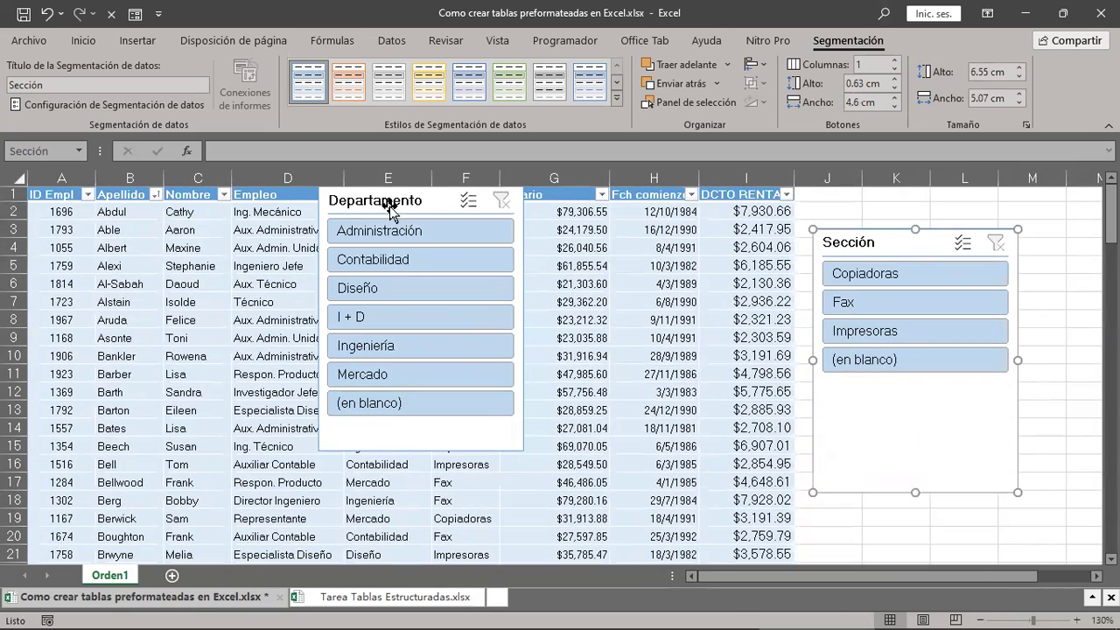
mouse_move(377, 203)
mouse_down()
mouse_move(1110, 251)
mouse_move(881, 241)
mouse_up()
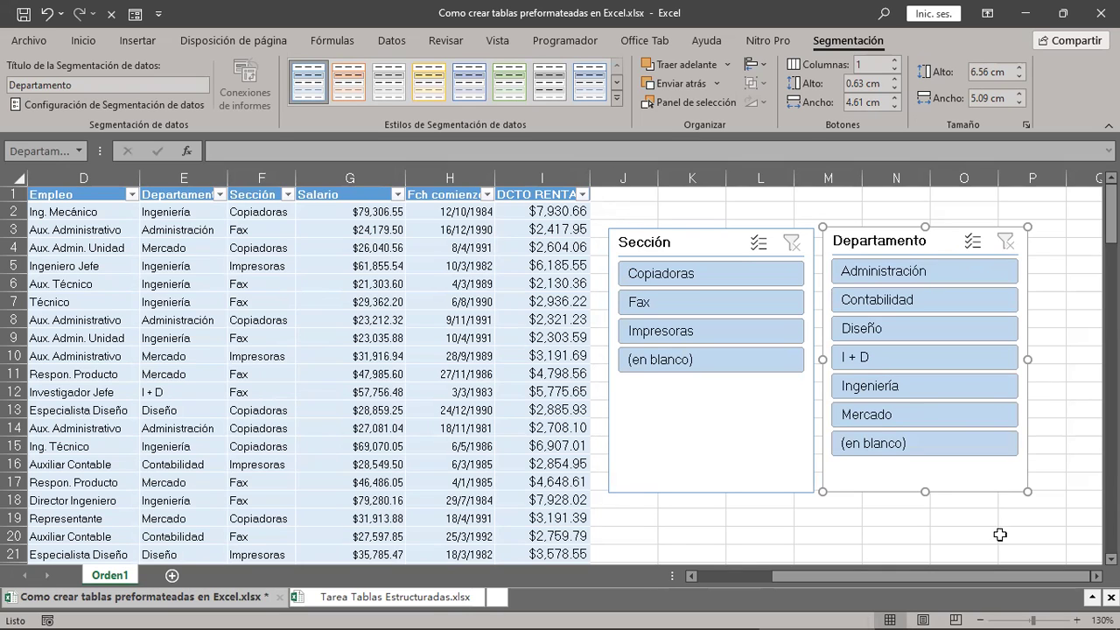
click(221, 196)
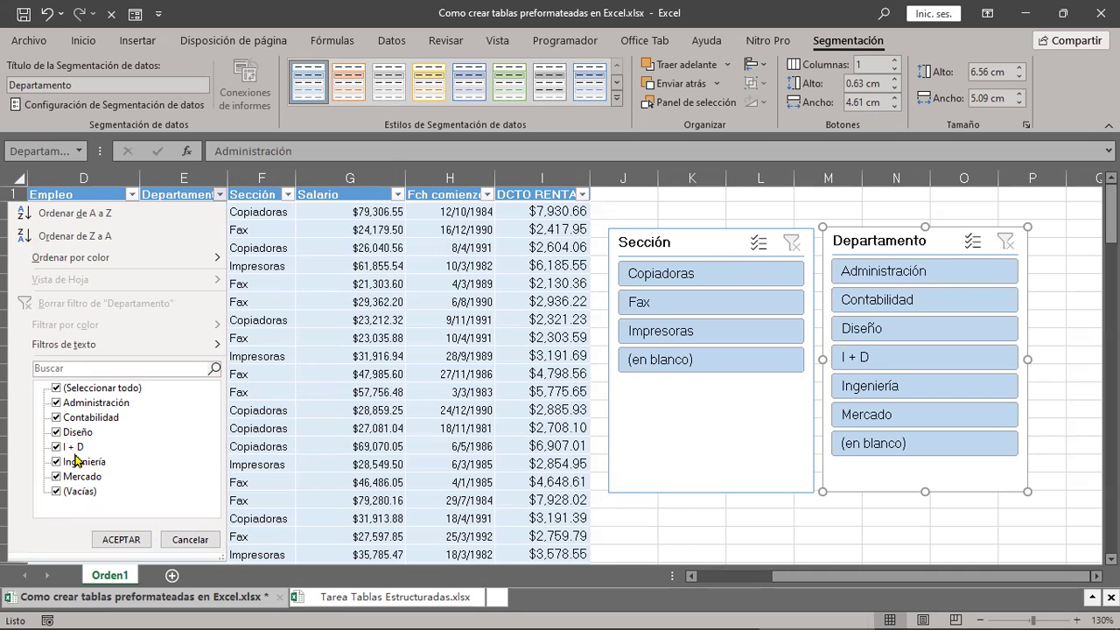
click(289, 195)
click(289, 195)
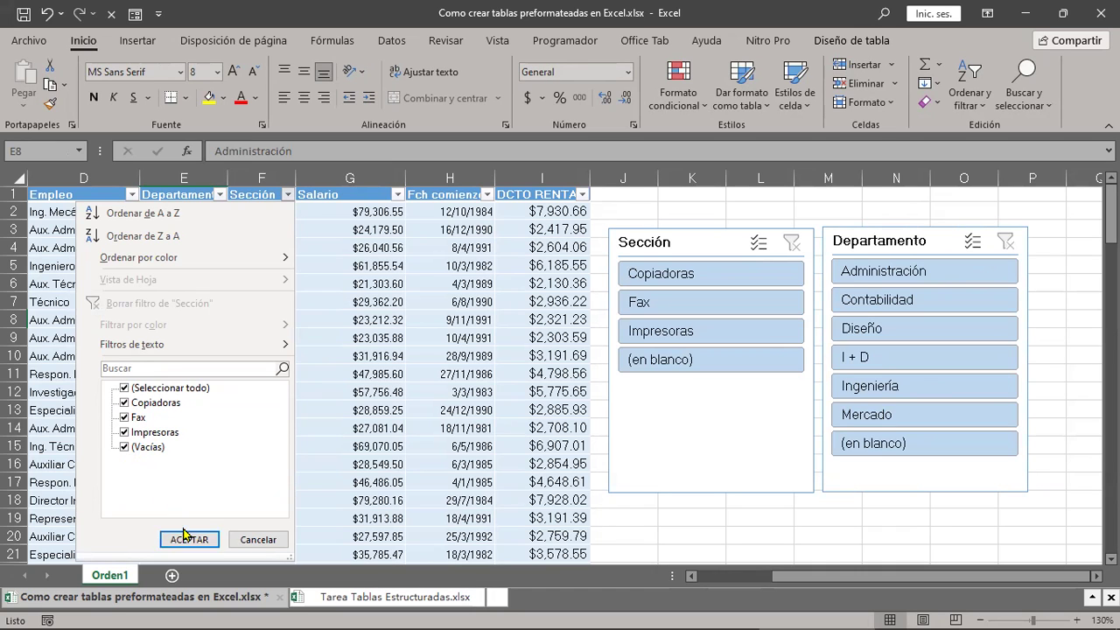
click(244, 540)
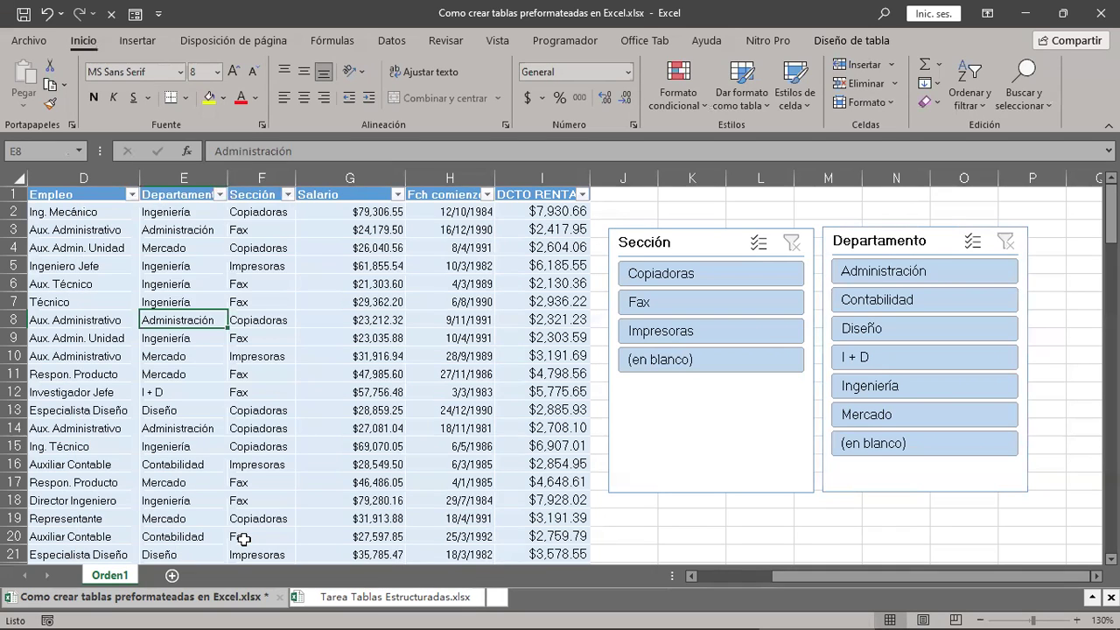
Step: Filter the table by Sección to Copiadoras plus Impresoras, showing 81 of 120 records
click(705, 276)
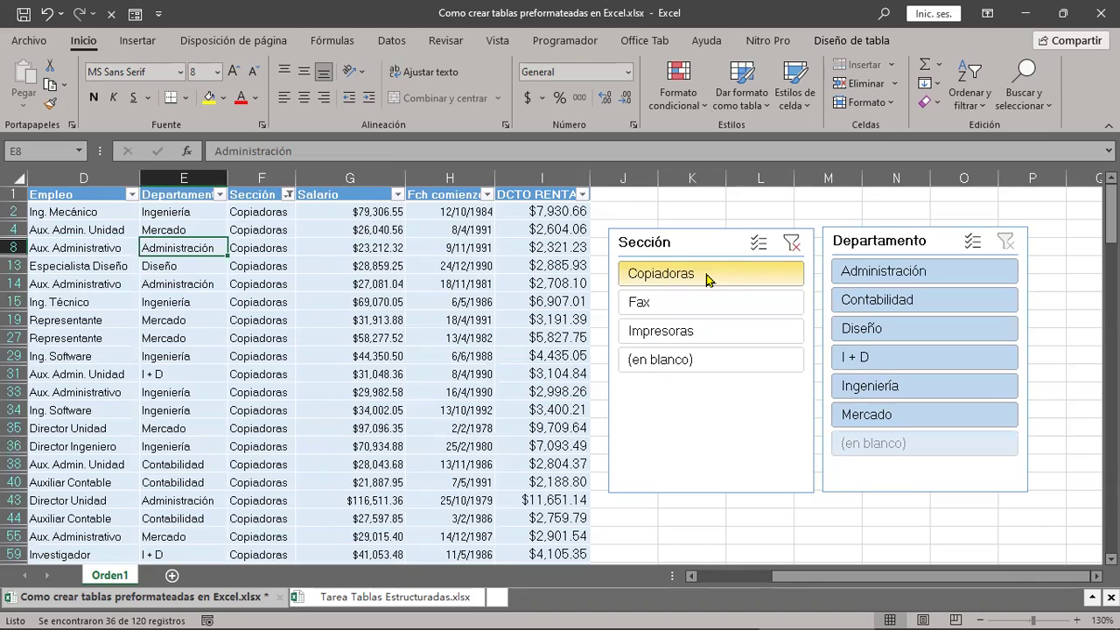
double_click(1083, 618)
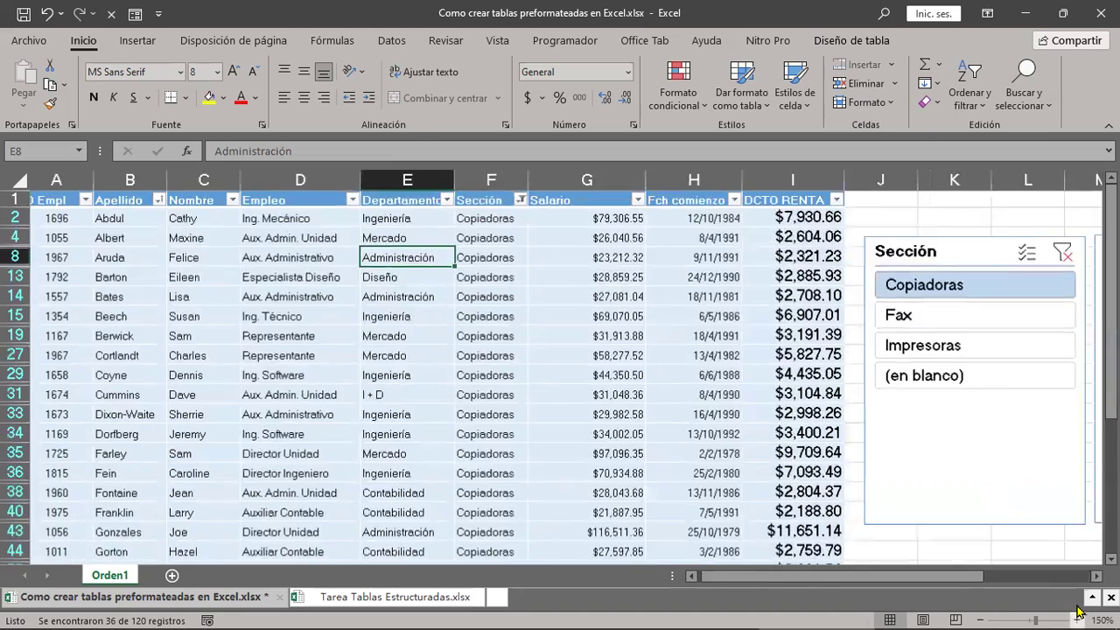
click(1081, 614)
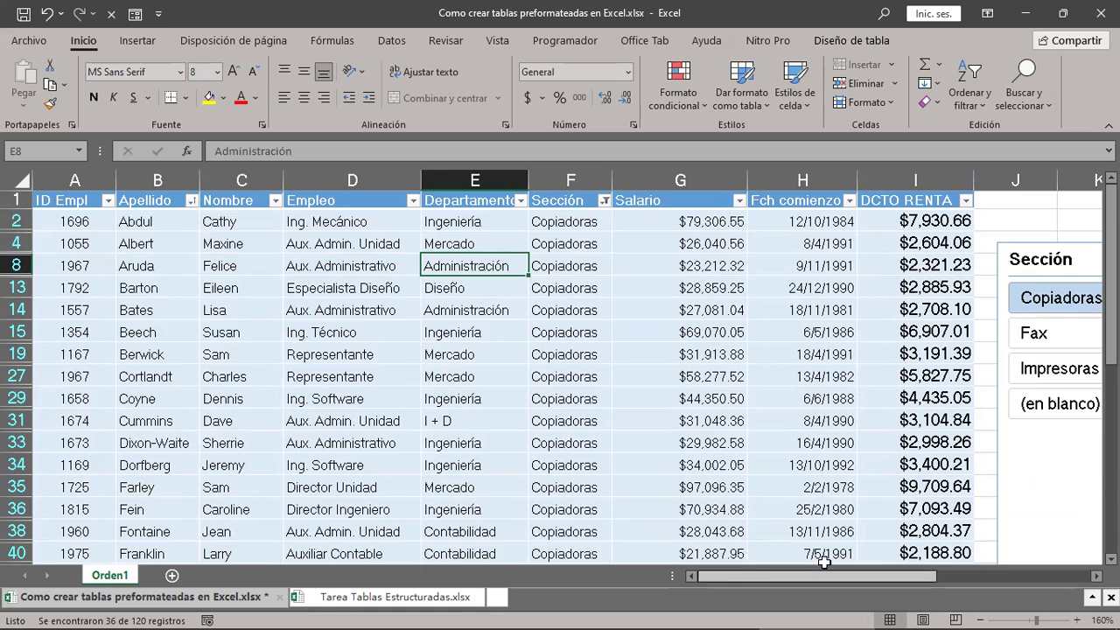
drag(823, 576, 940, 584)
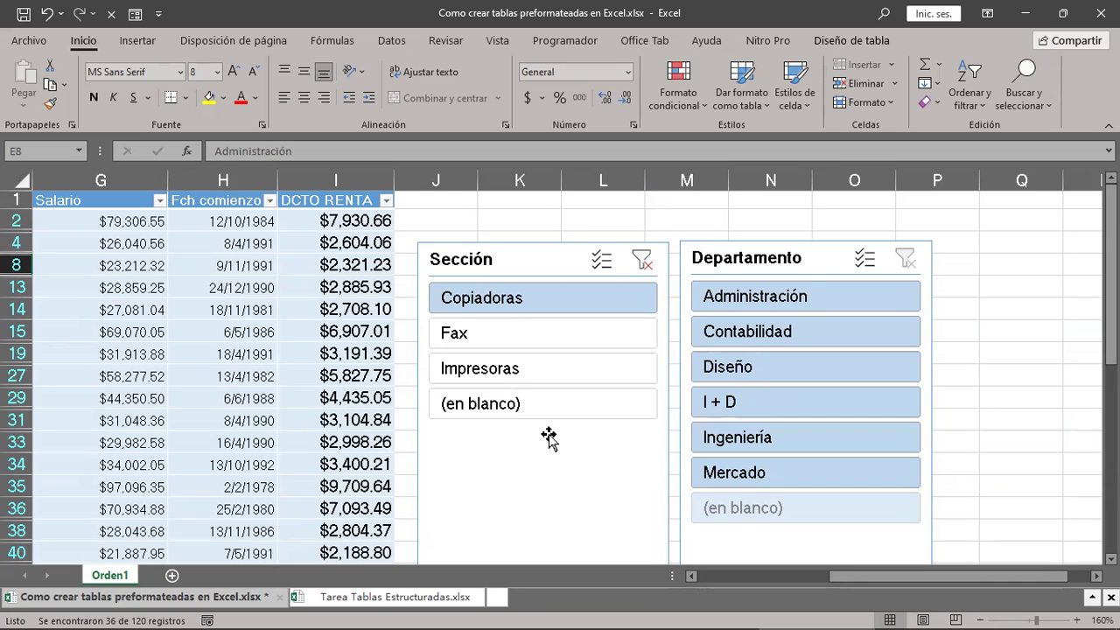
ctrl+click(525, 371)
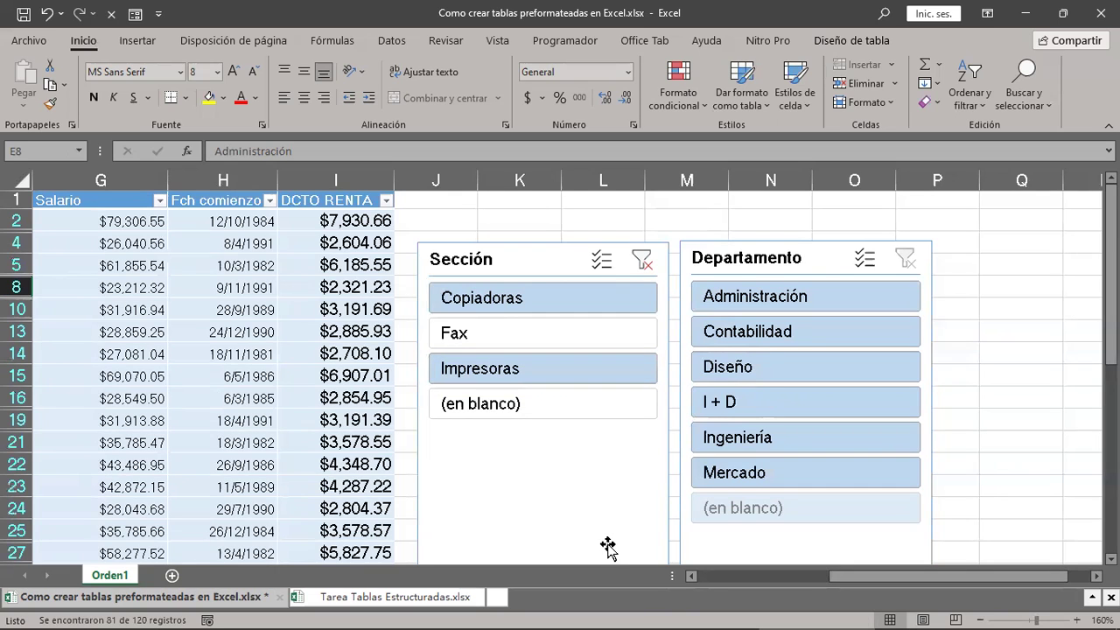
scroll(955, 585, left, 5)
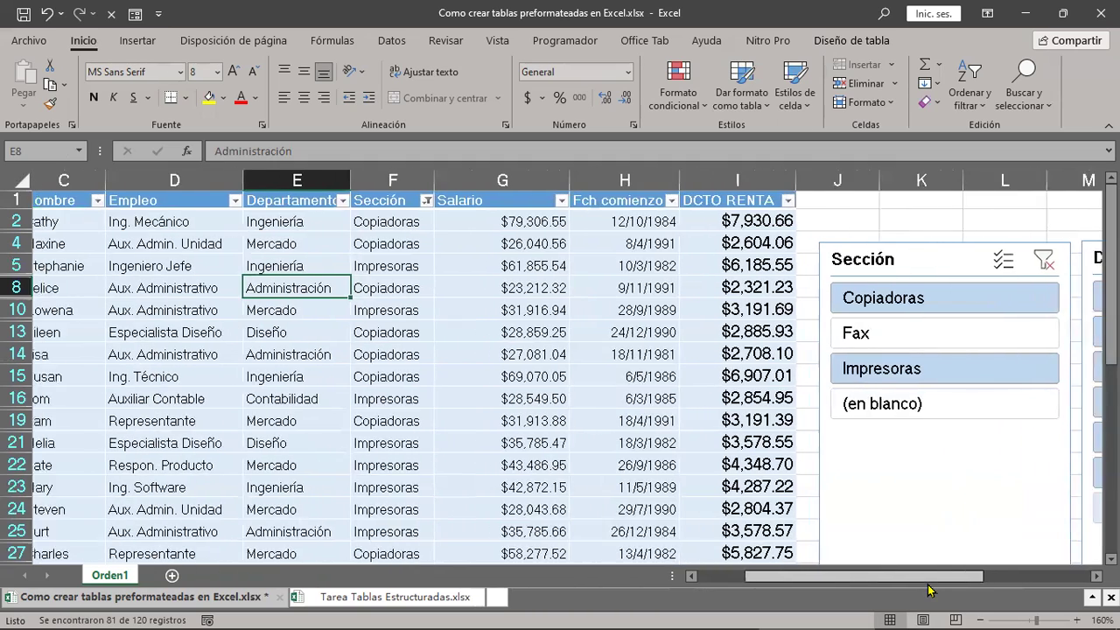
Step: Scroll over to the slicers and select the Sección slicer
scroll(929, 590, left, 1)
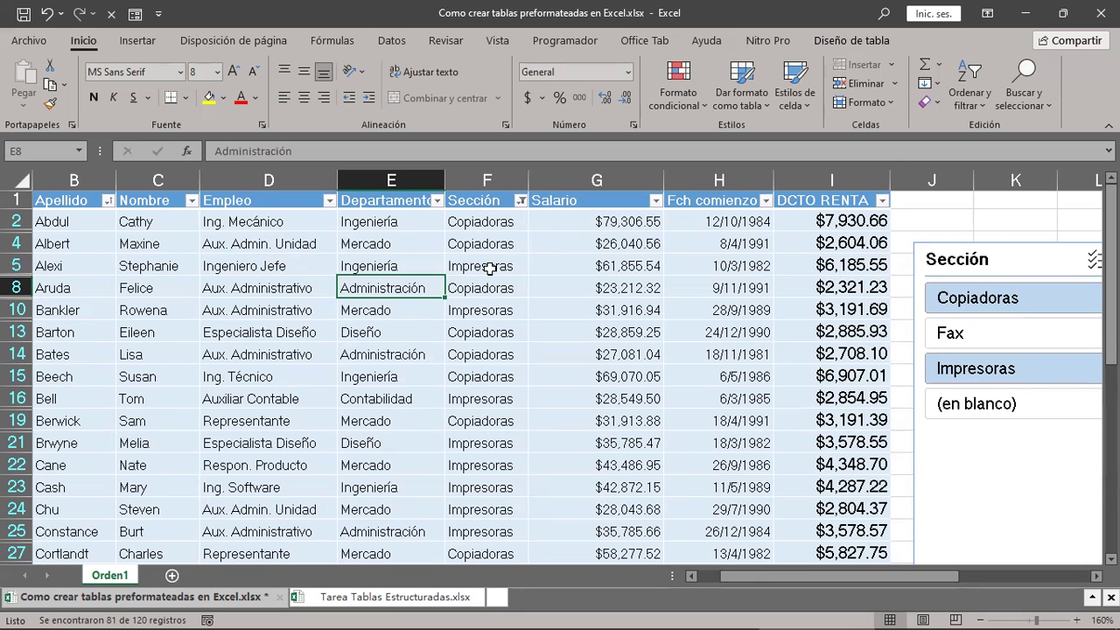
drag(935, 577, 1008, 585)
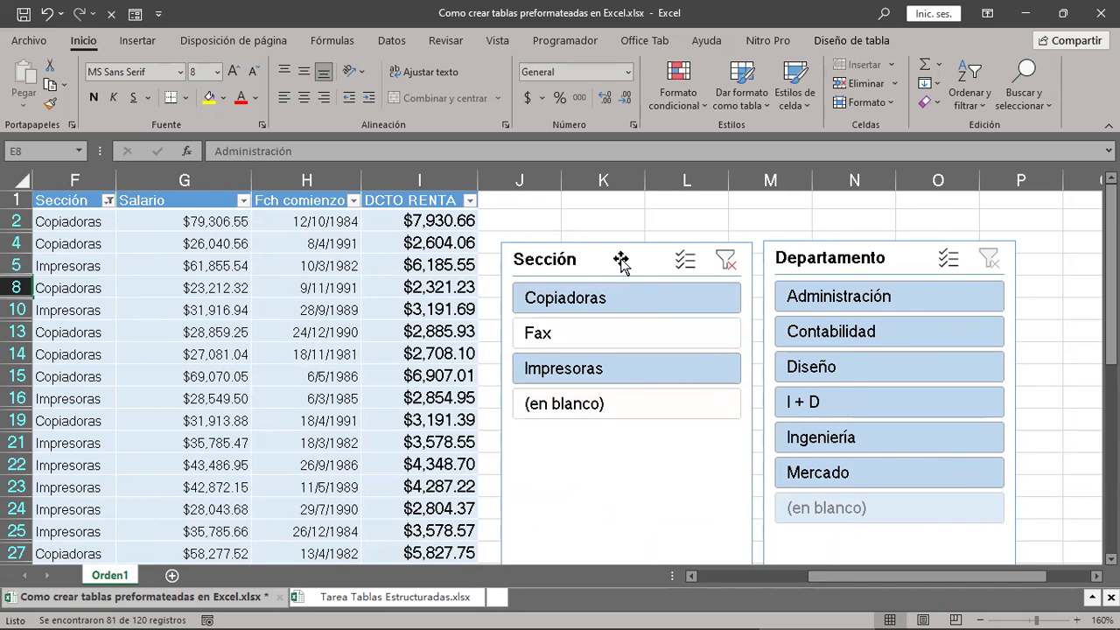
click(612, 258)
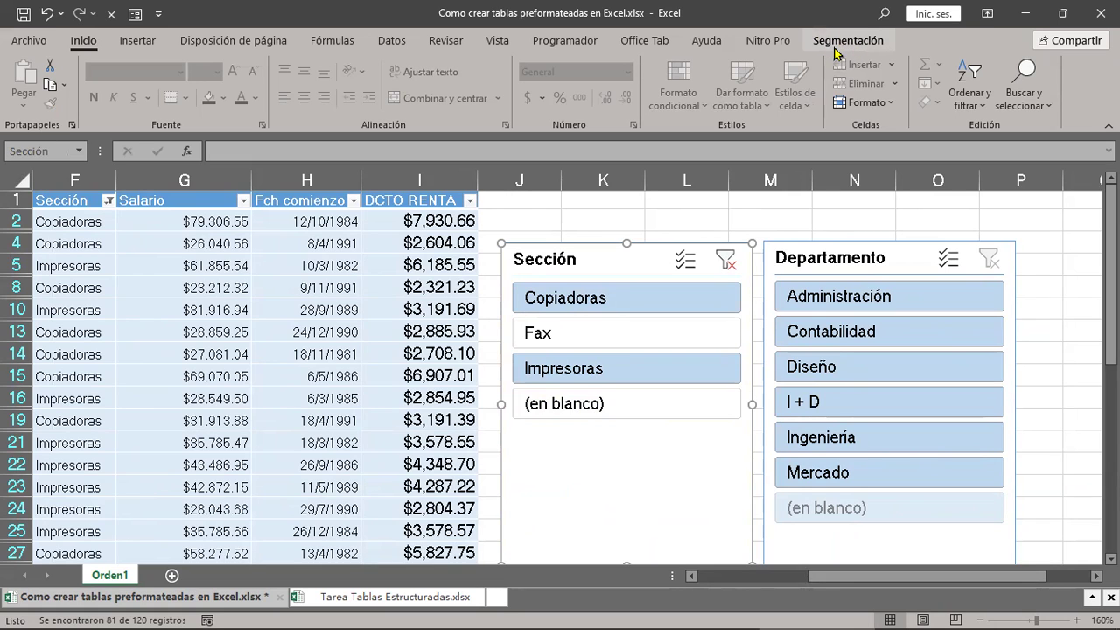
Step: Give the Sección slicer a yellow style and the Departamento slicer green Estilo claro 6
click(274, 325)
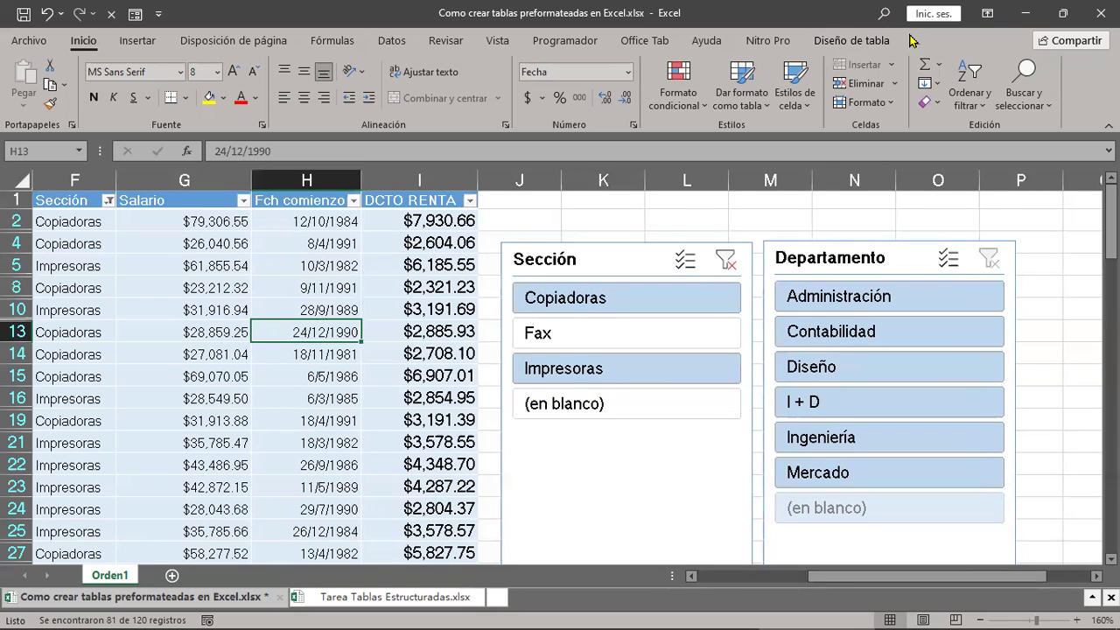
click(630, 264)
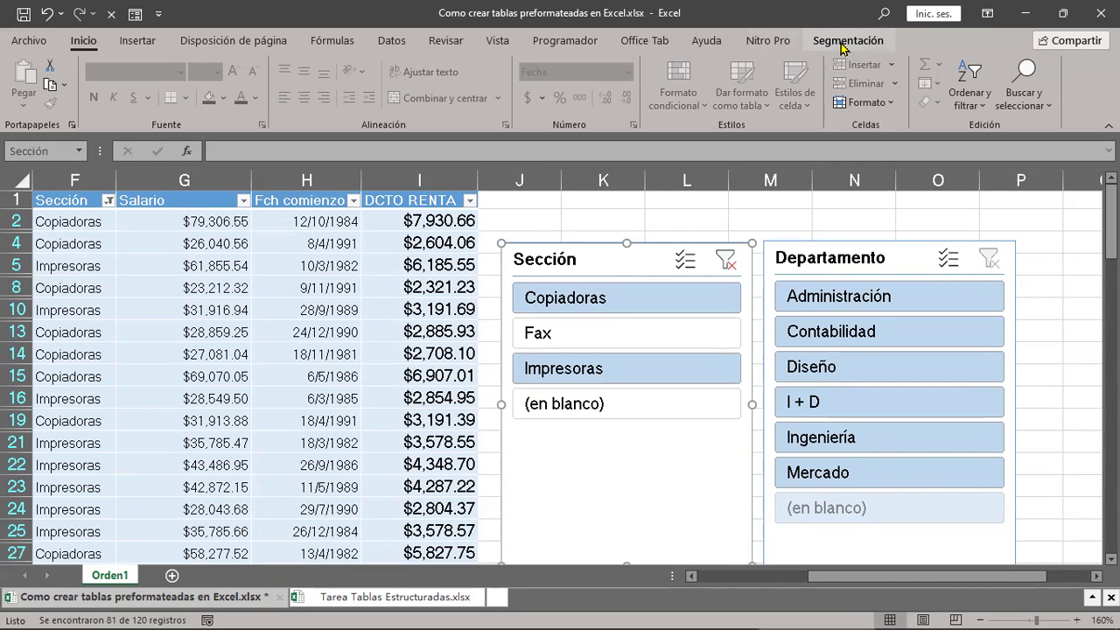
click(841, 44)
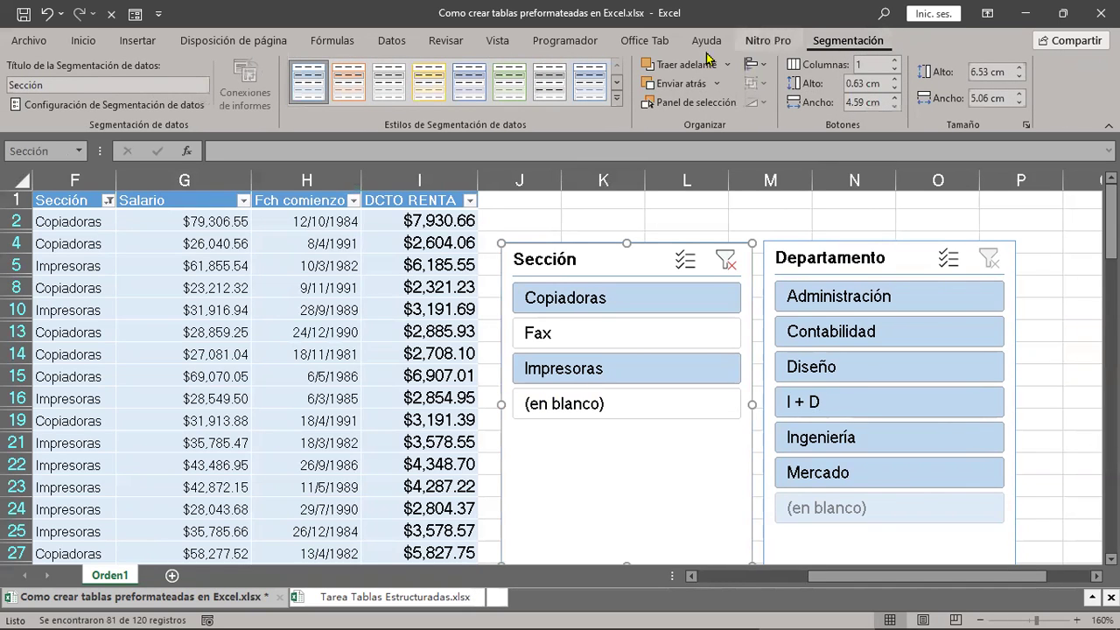
click(429, 84)
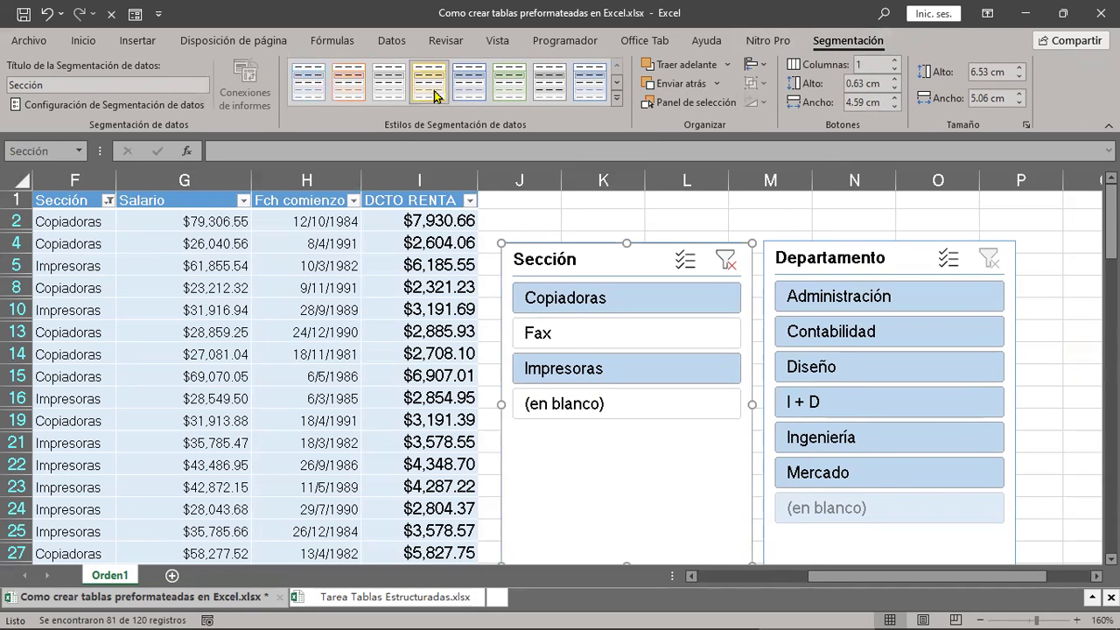
click(895, 257)
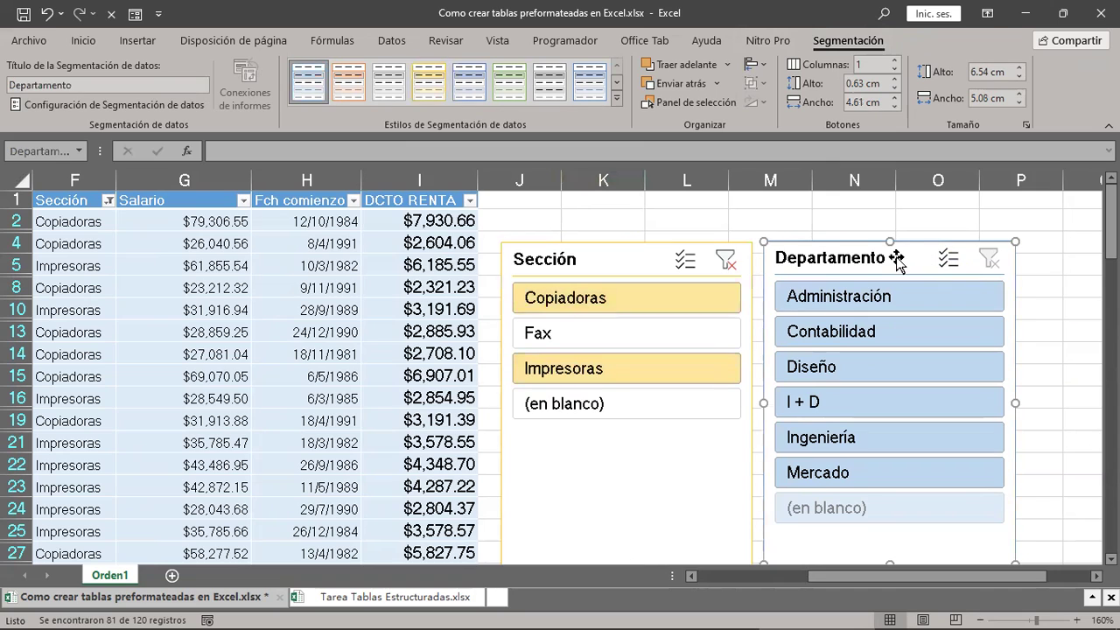
click(510, 84)
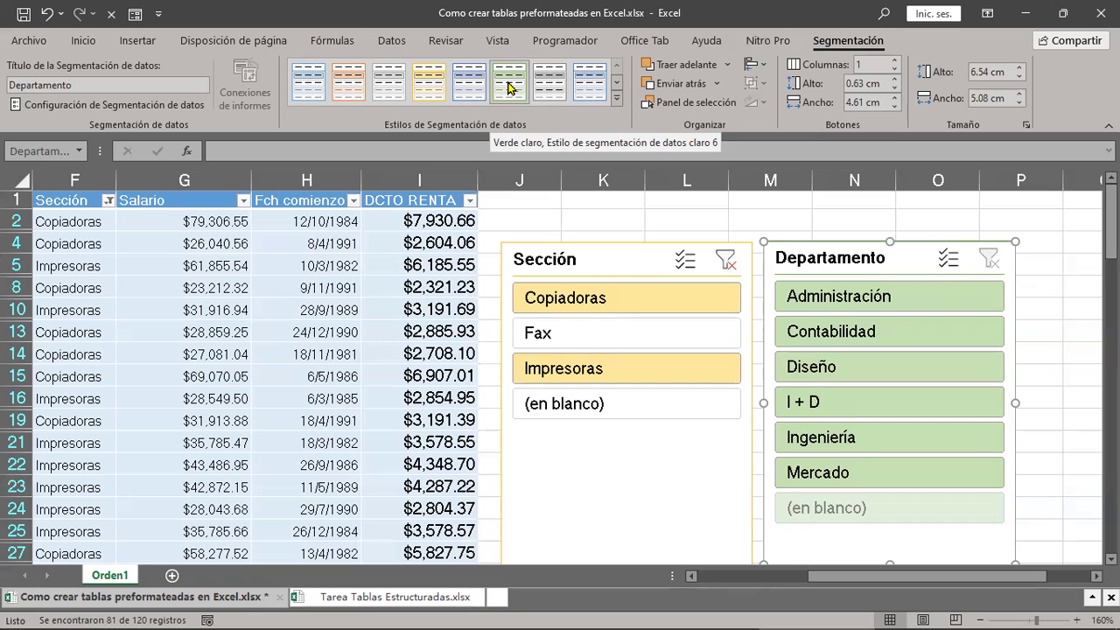
Step: Switch the Departamento slicer's style from green to grey
click(626, 271)
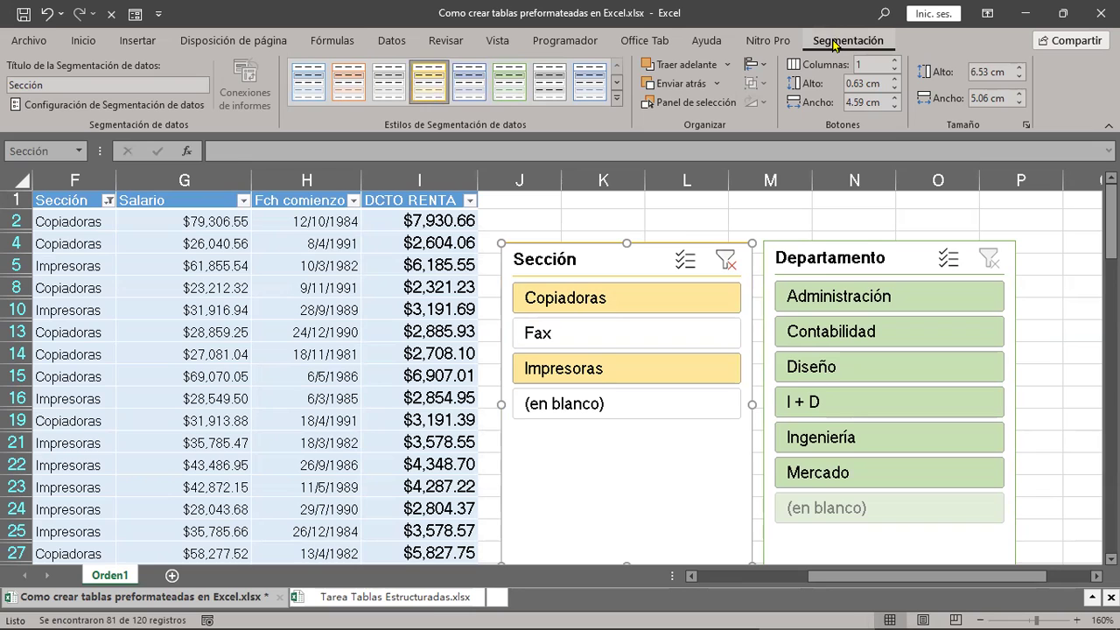
click(873, 266)
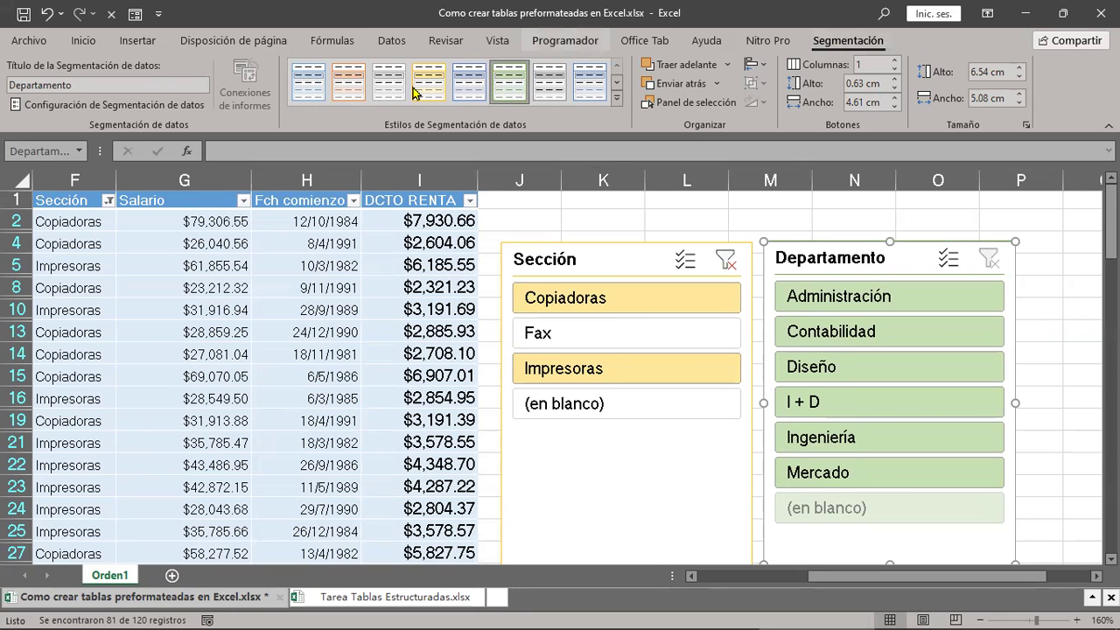
click(549, 79)
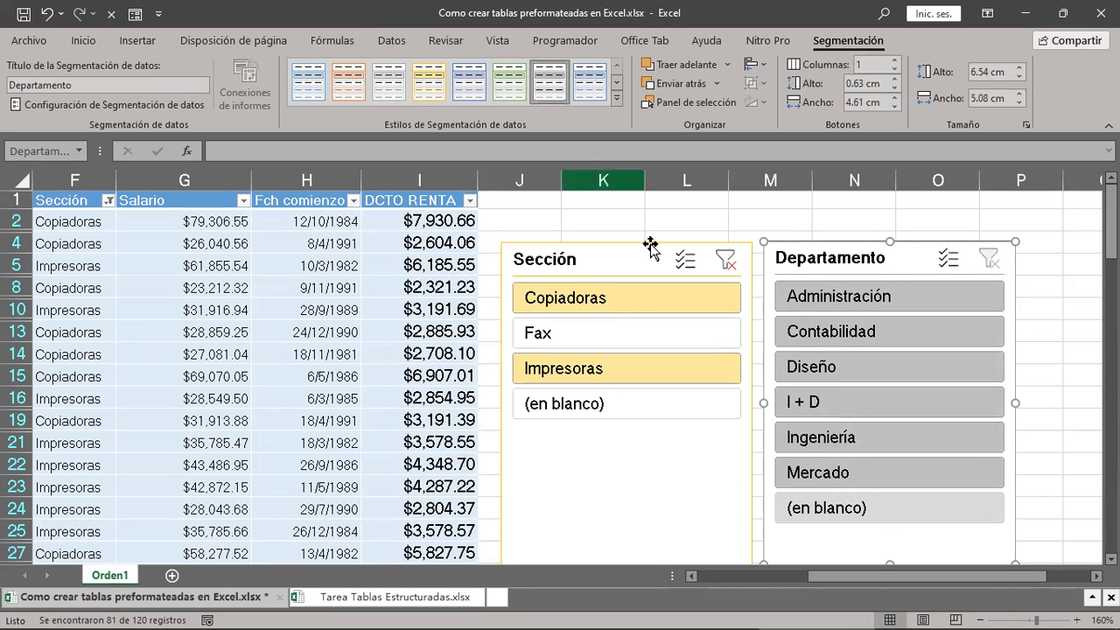
Step: Drag the Sección slicer's bottom edge upward into a shorter scrollable box, then deselect it
drag(895, 575, 949, 588)
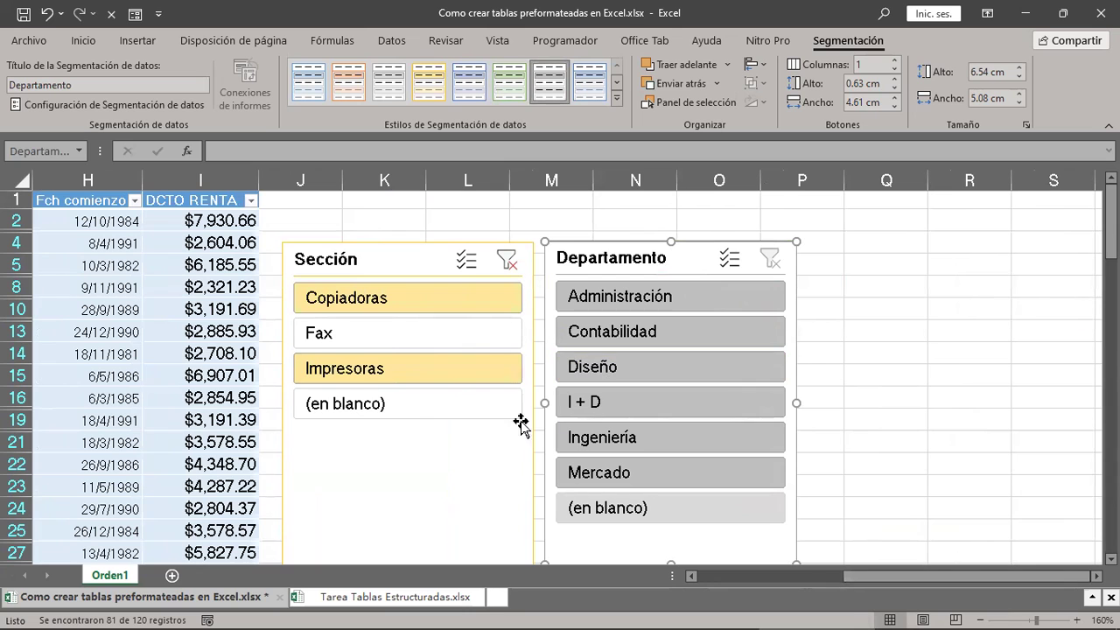
click(432, 212)
scroll(431, 211, down, 2)
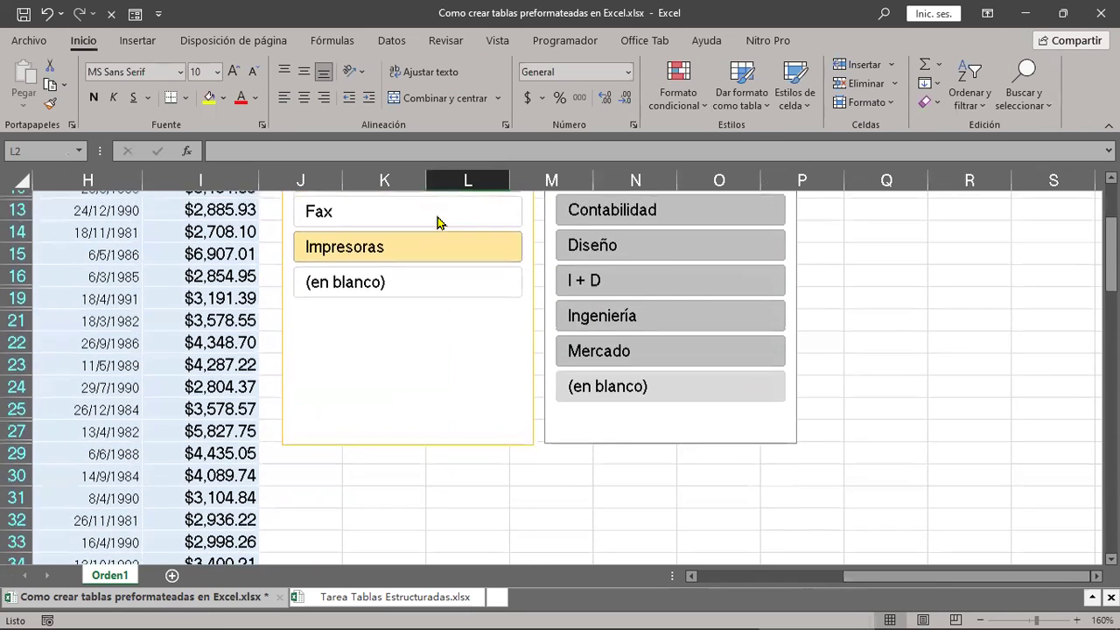
scroll(436, 218, up, 2)
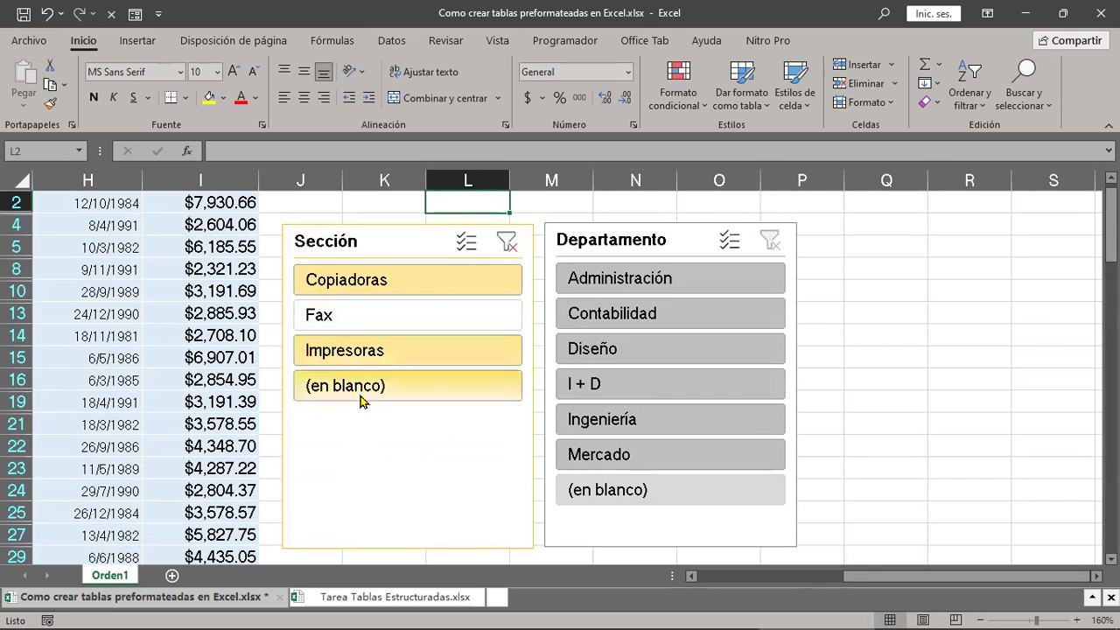
ctrl+click(407, 388)
scroll(411, 427, down, 1)
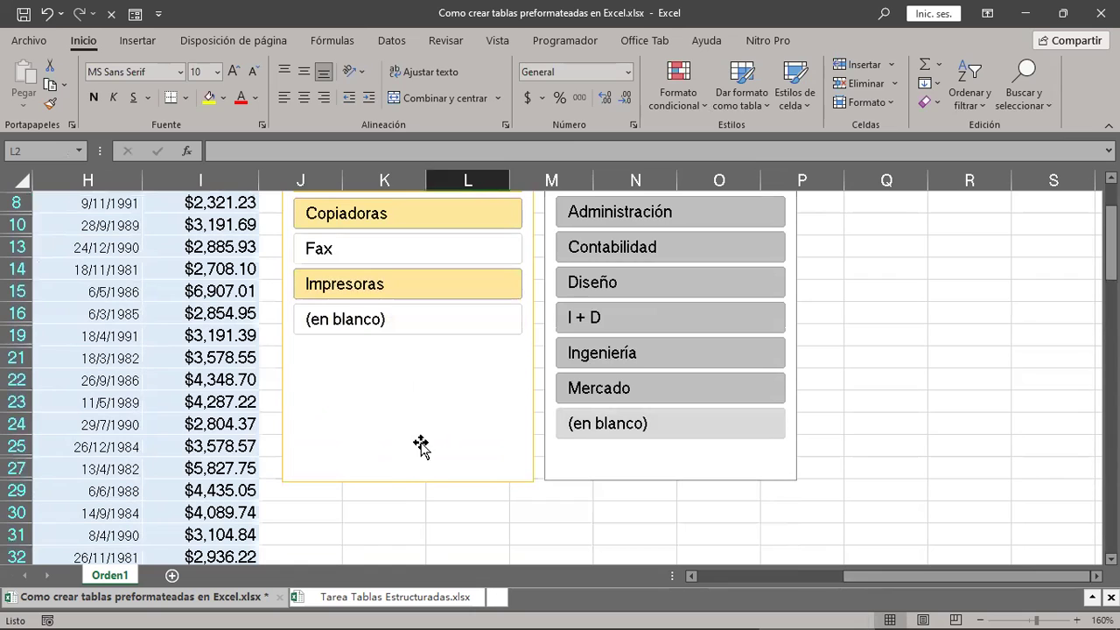
click(419, 441)
drag(406, 482, 414, 340)
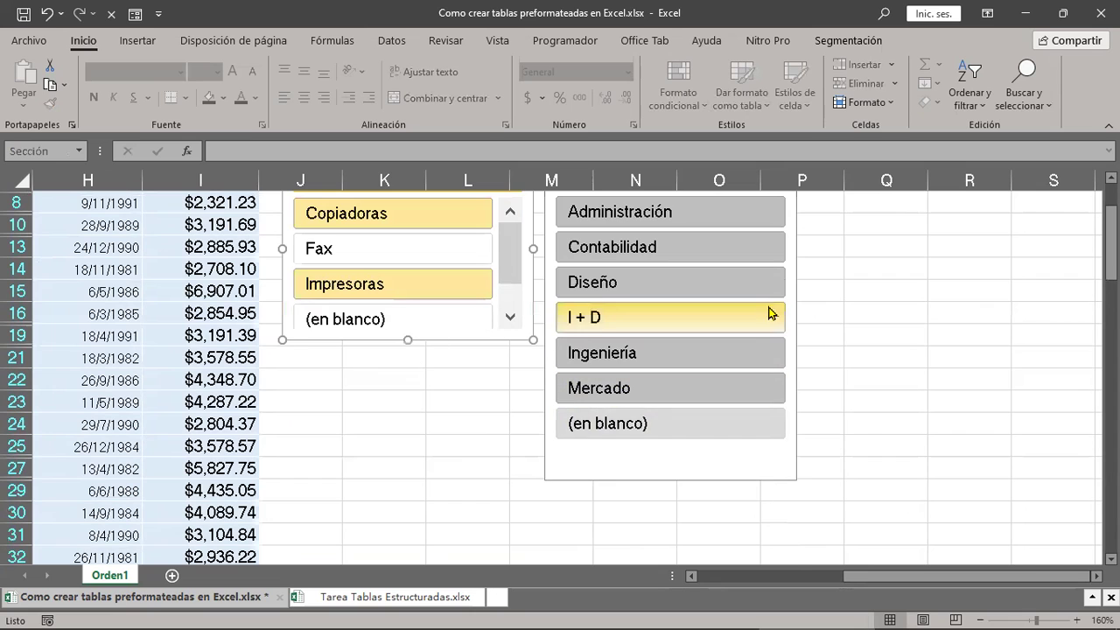
click(807, 267)
scroll(880, 329, up, 2)
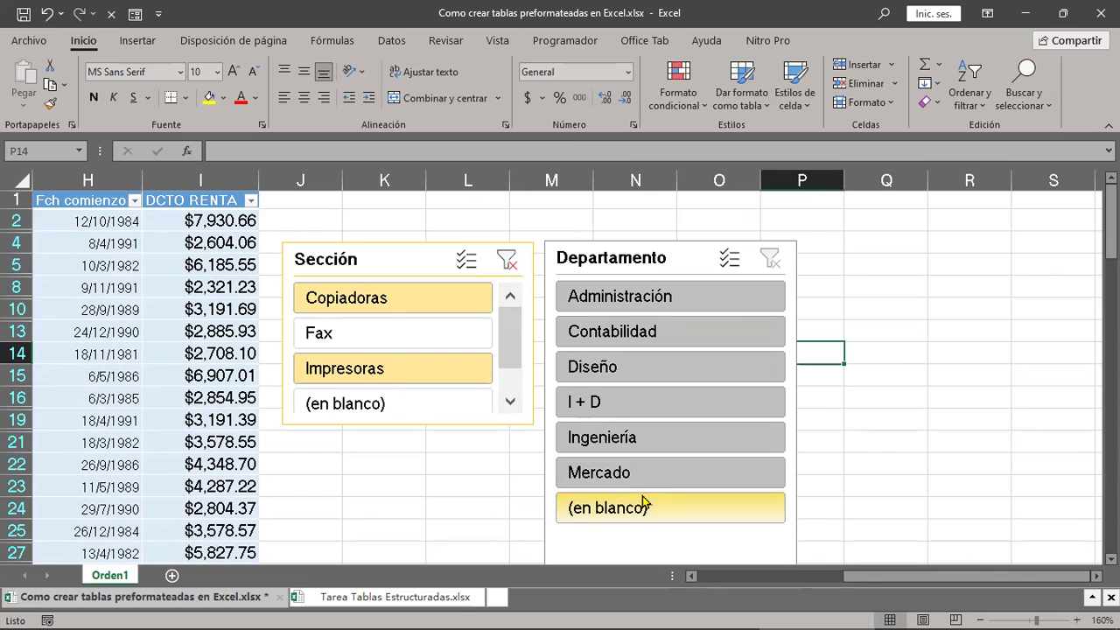
Step: Lengthen the Sección slicer to show all four items, then clear its filter to list every row
click(443, 405)
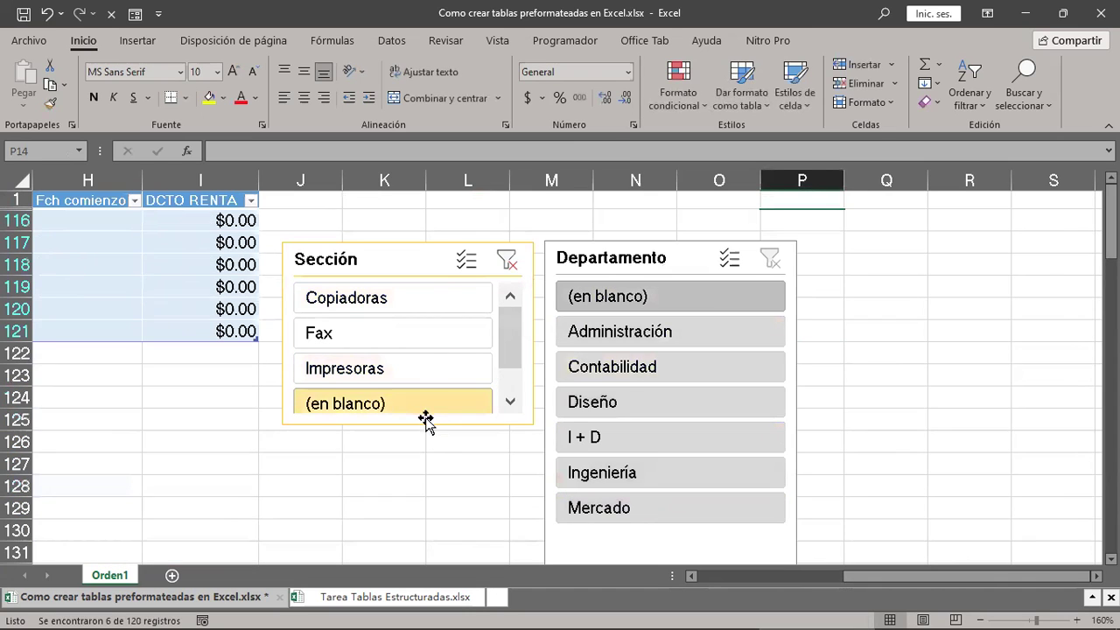
click(428, 420)
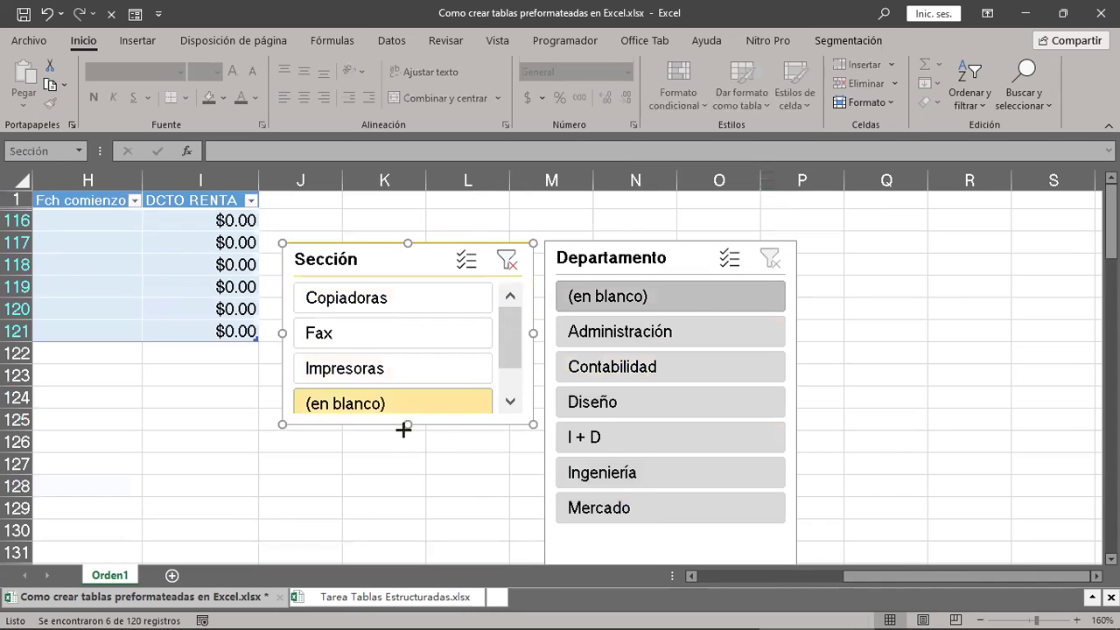
drag(403, 429, 404, 450)
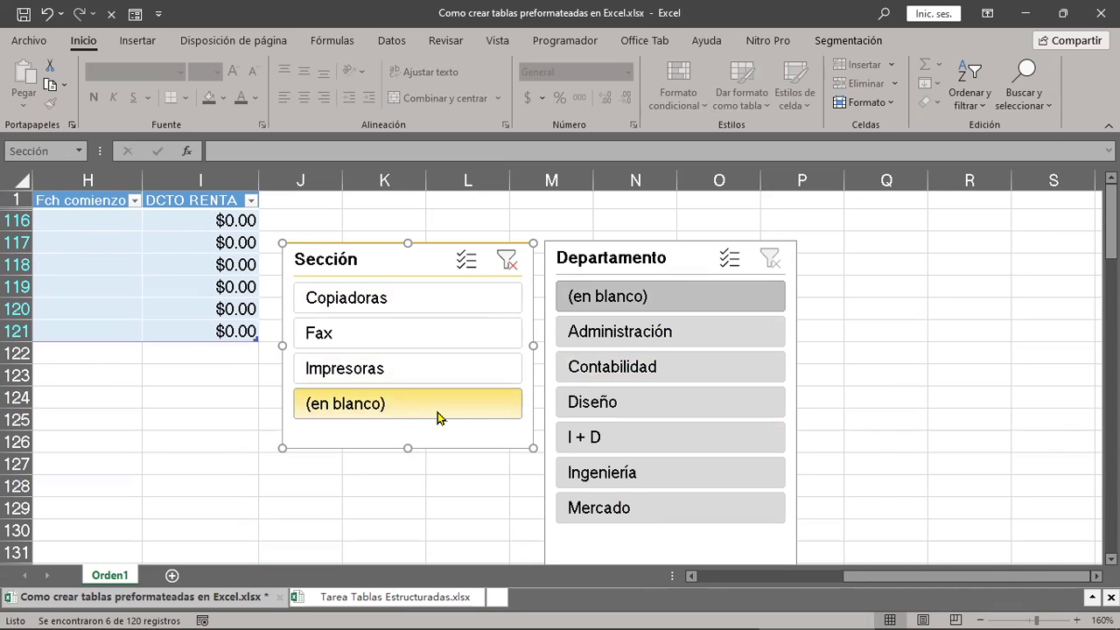
click(507, 260)
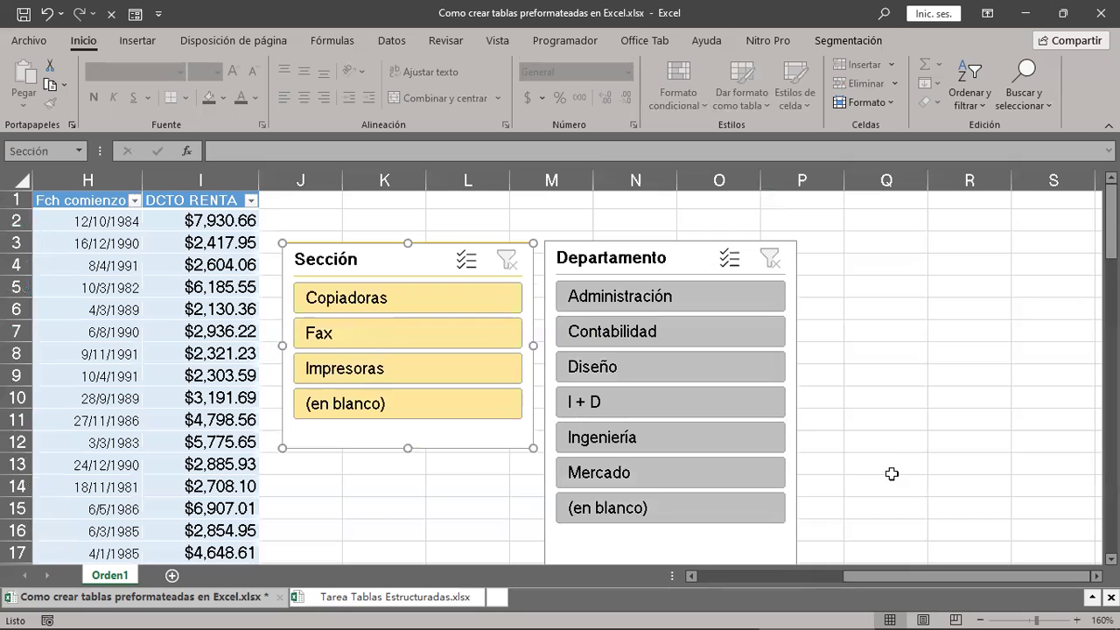
click(678, 259)
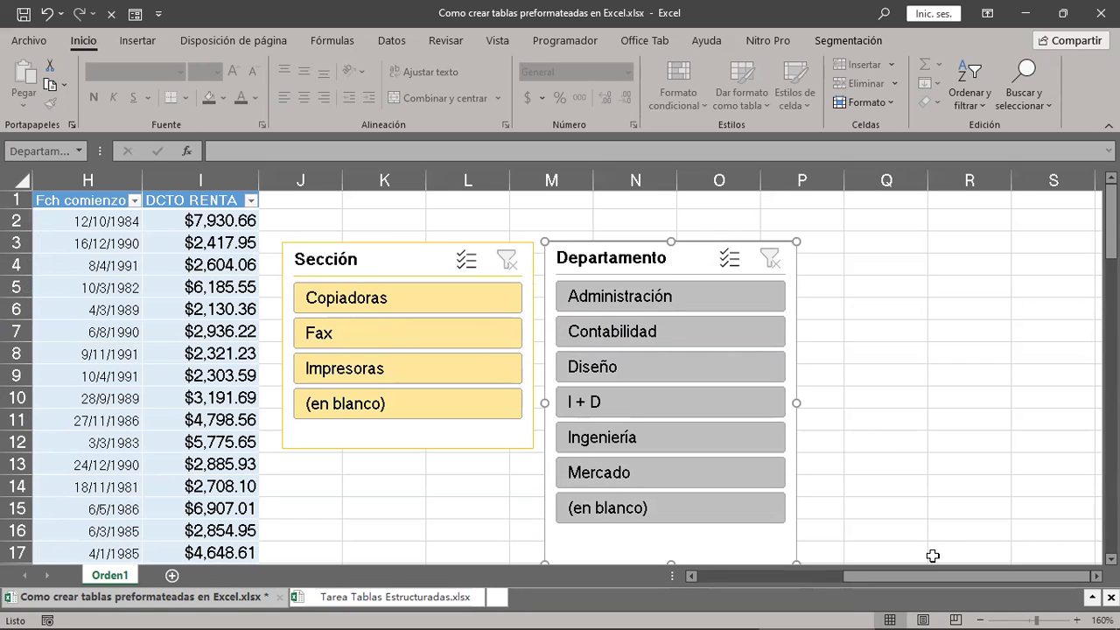
Step: Shorten the Departamento slicer to four visible items, aligned with the Sección slicer
click(1111, 558)
click(1111, 558)
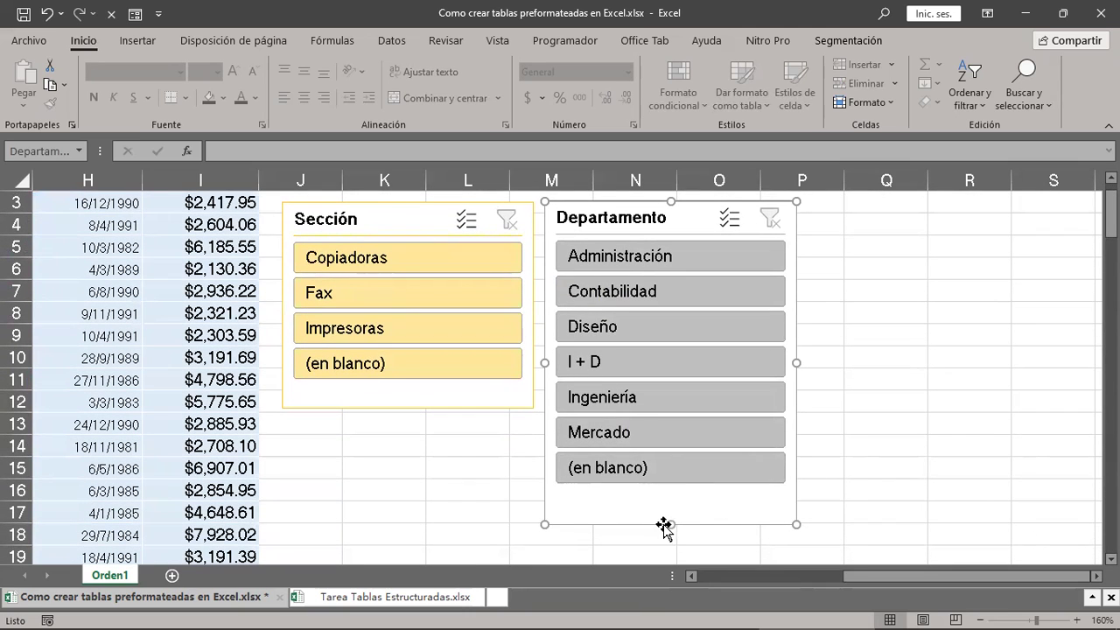
drag(674, 472, 686, 413)
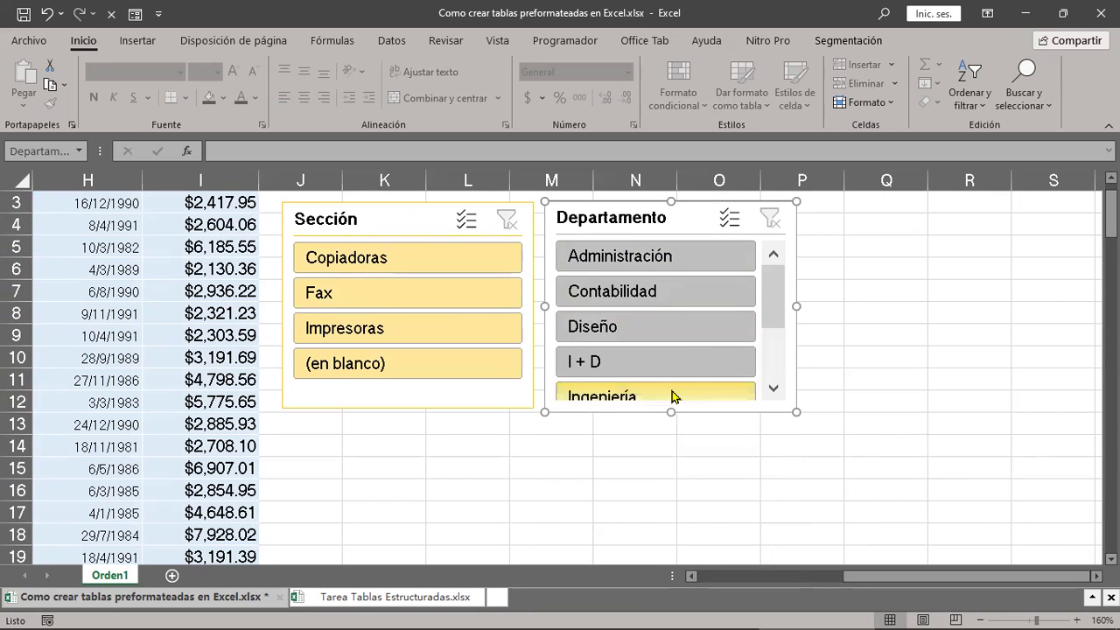
drag(779, 288, 777, 254)
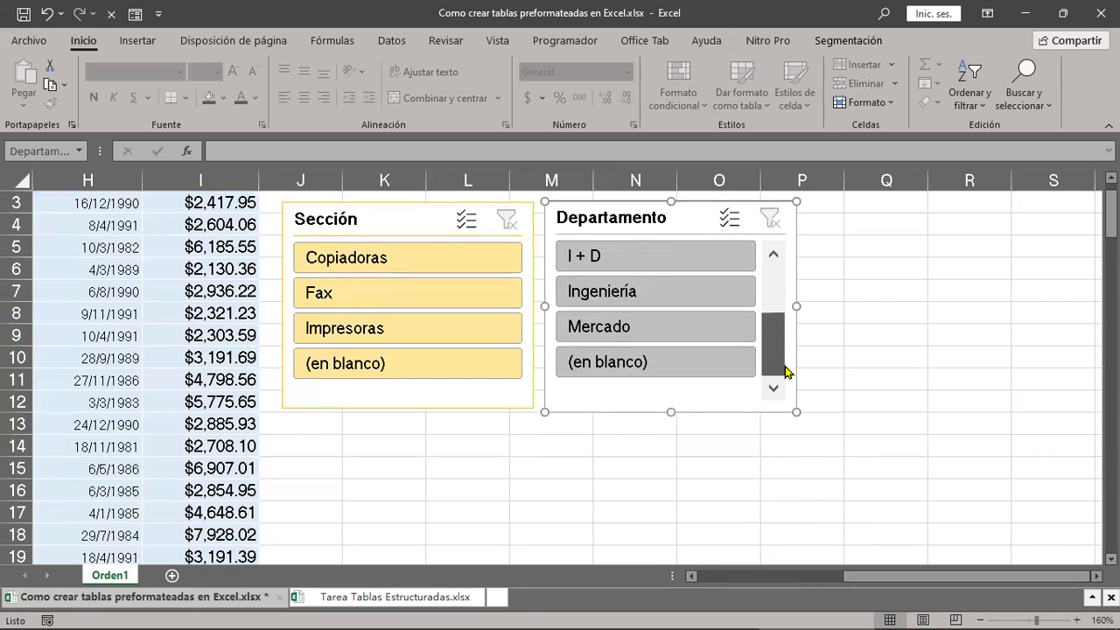
mouse_move(778, 340)
mouse_down()
mouse_move(777, 352)
mouse_move(775, 257)
mouse_move(778, 365)
mouse_up()
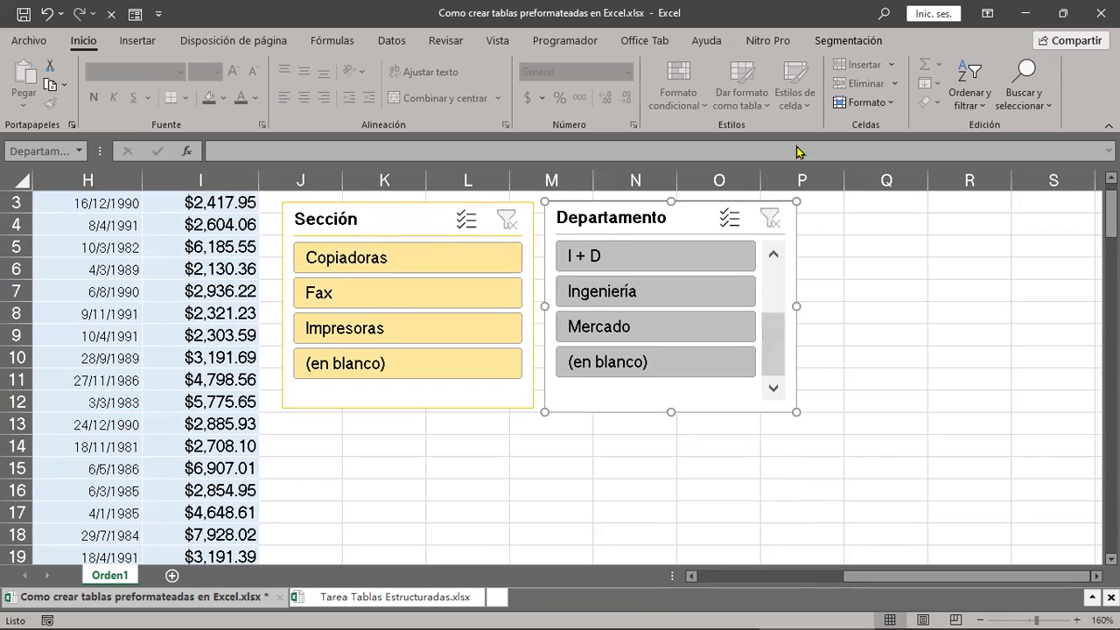
click(854, 52)
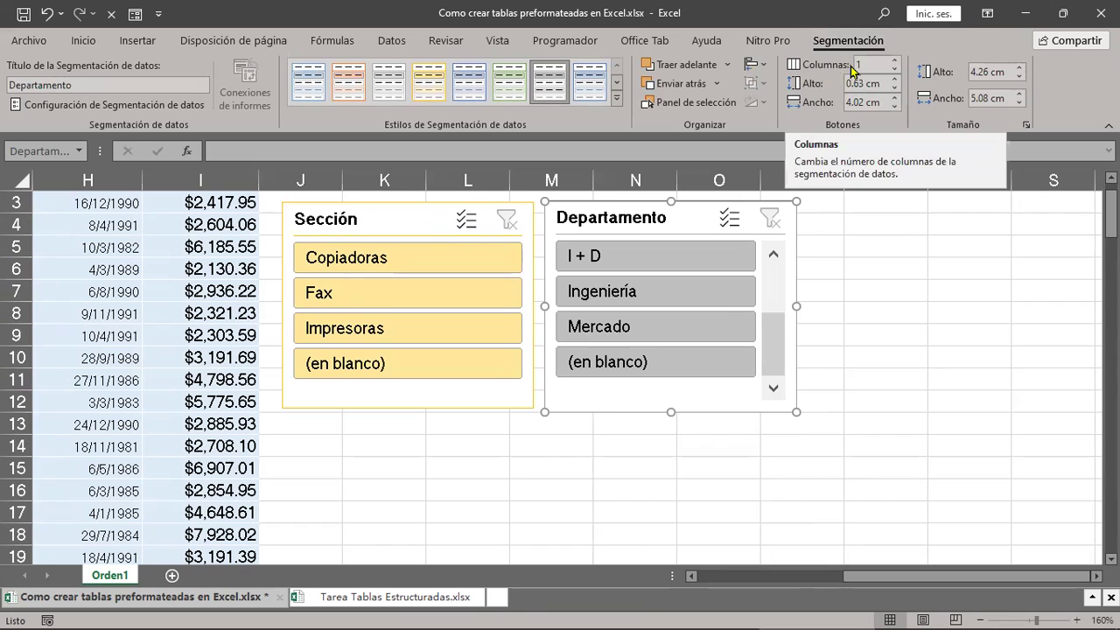
Step: Set the Departamento slicer's Columnas to 2 so all seven departments fit
click(895, 62)
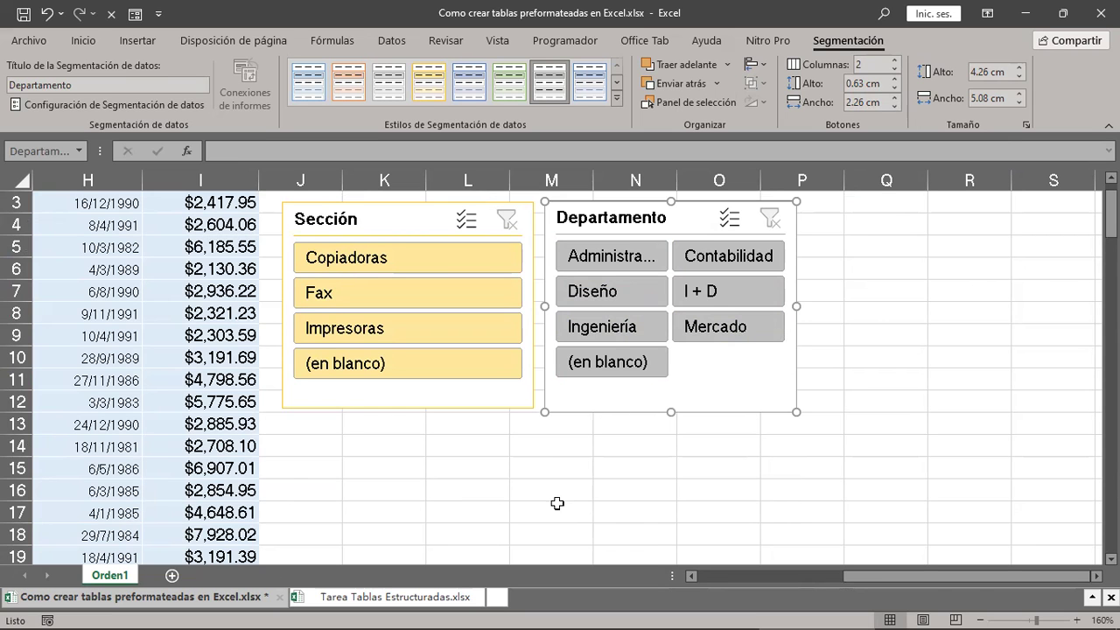
drag(947, 581, 929, 579)
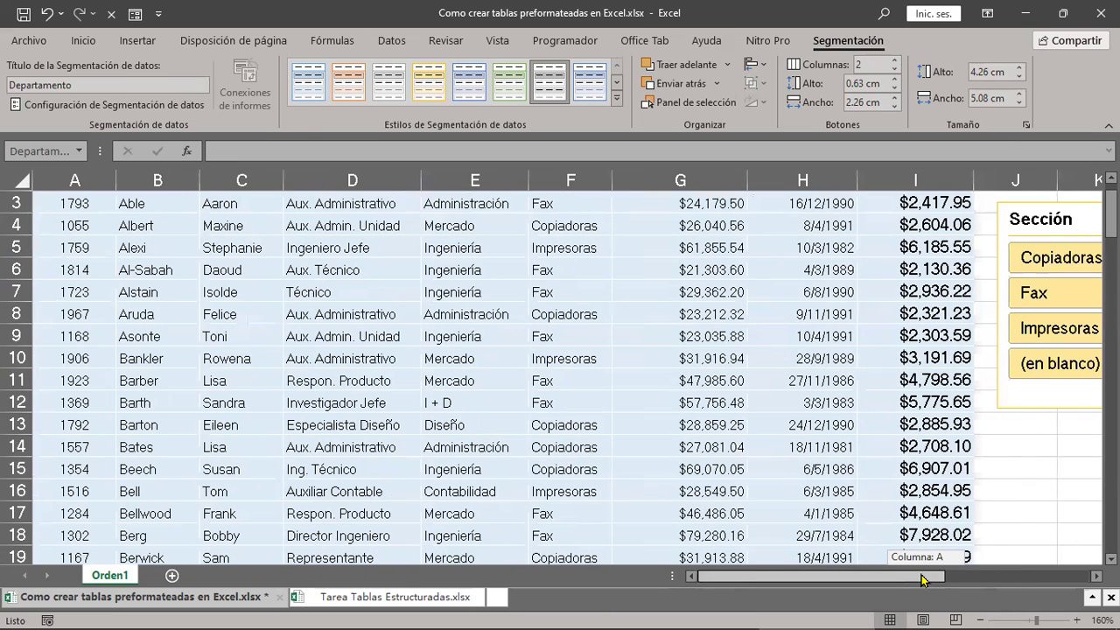
Step: Leave the slicer and select empty cell L14 beneath the slicers
click(434, 314)
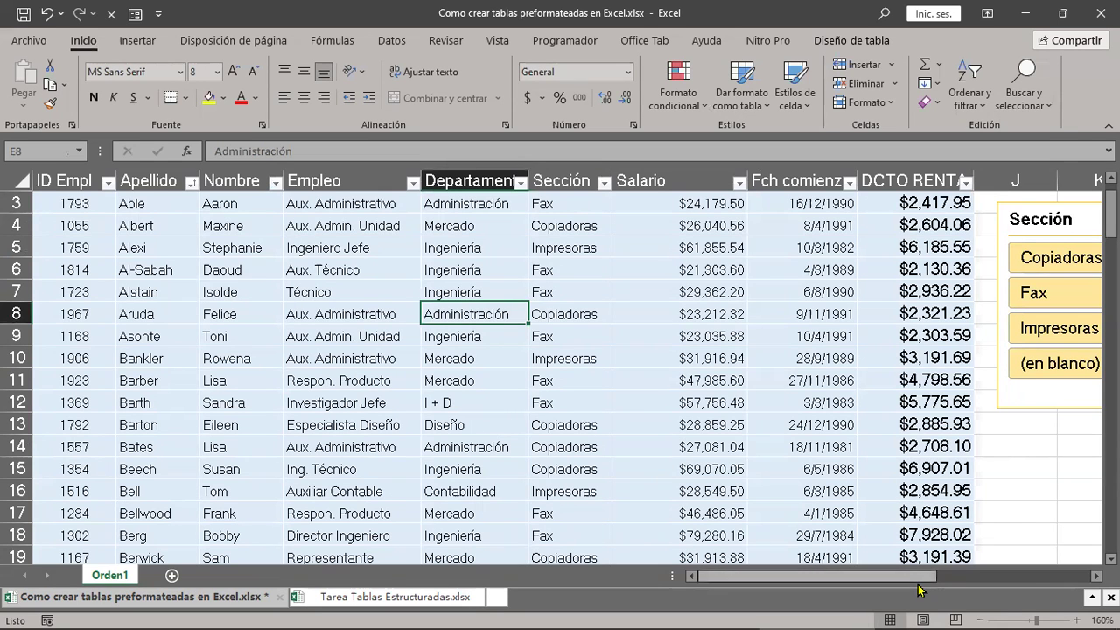
scroll(919, 591, right, 6)
scroll(754, 475, down, 1)
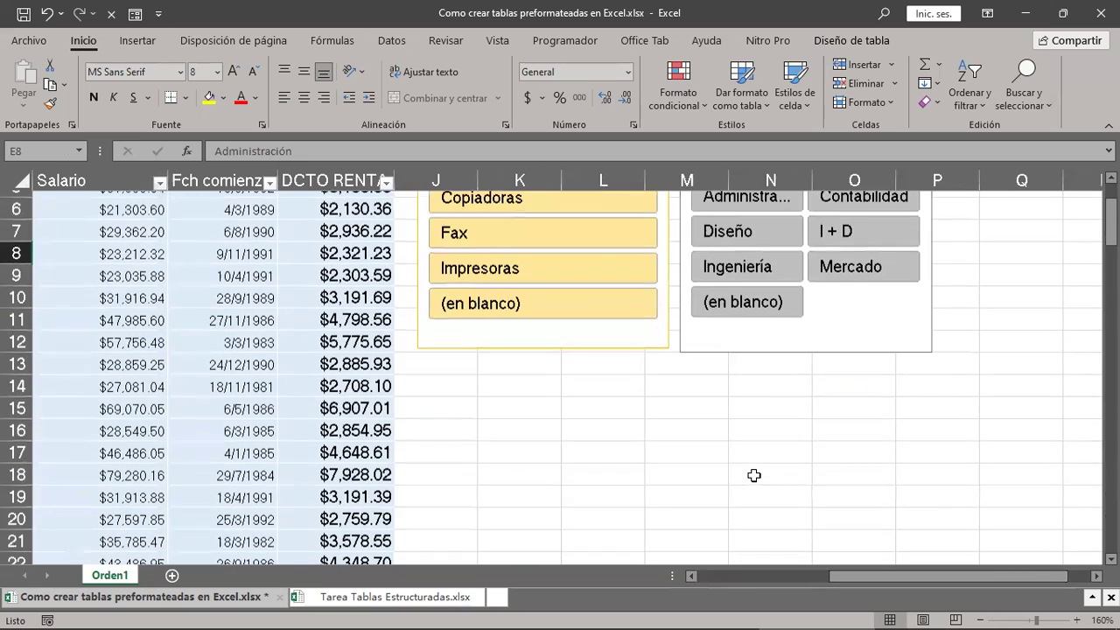
scroll(754, 475, down, 2)
click(593, 246)
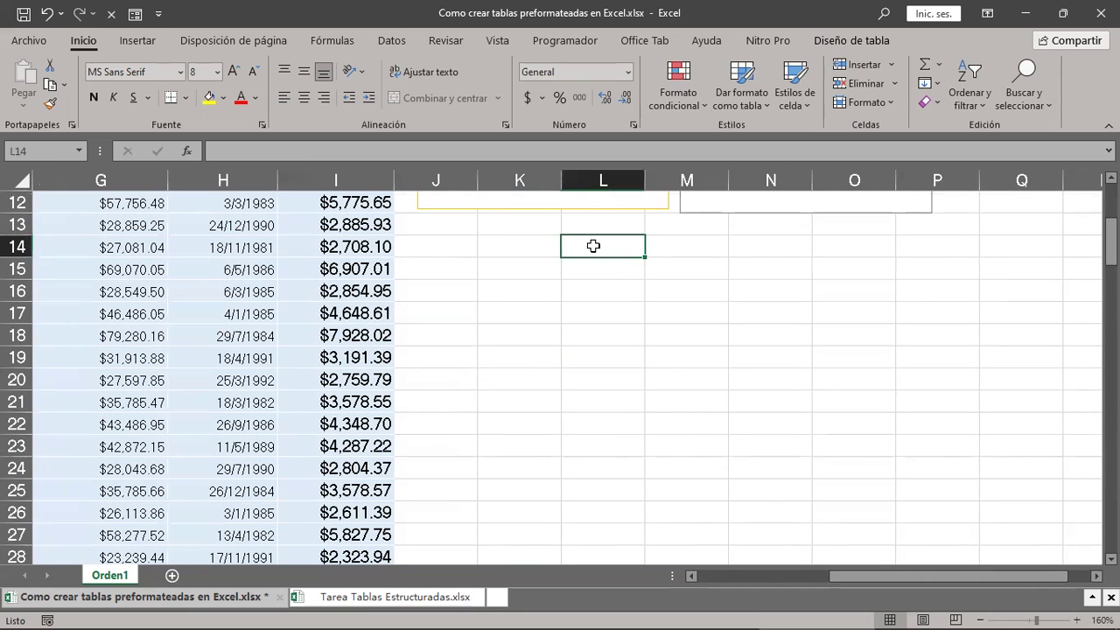
Step: Enter 1 and 2 in L14:L15 and fill the series down to 14 in L27
text(1)
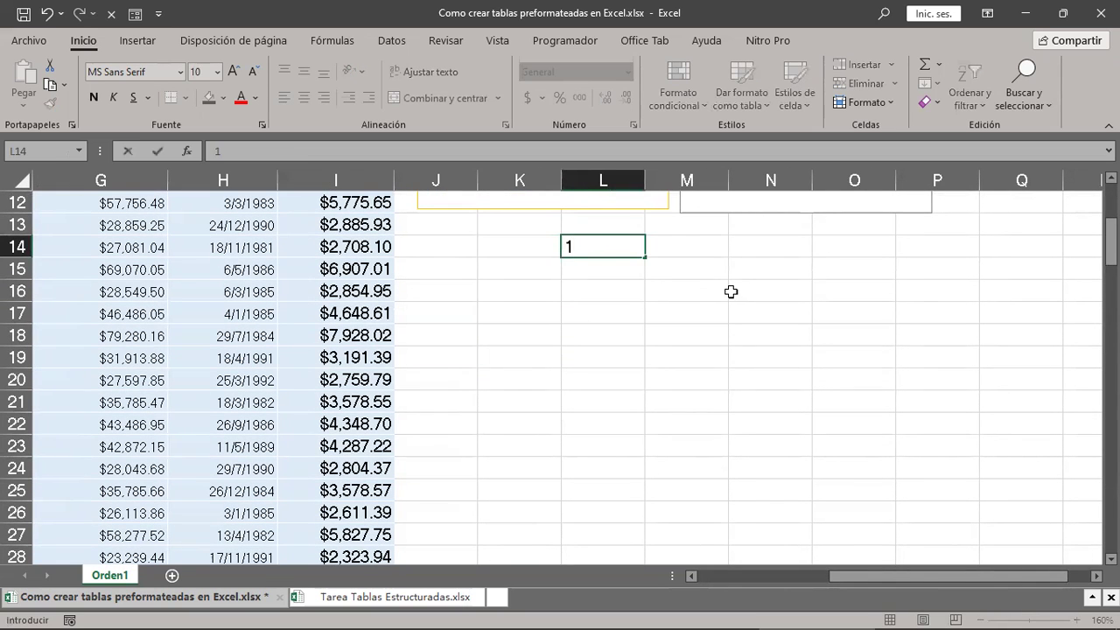
key(Return)
text(2)
key(Return)
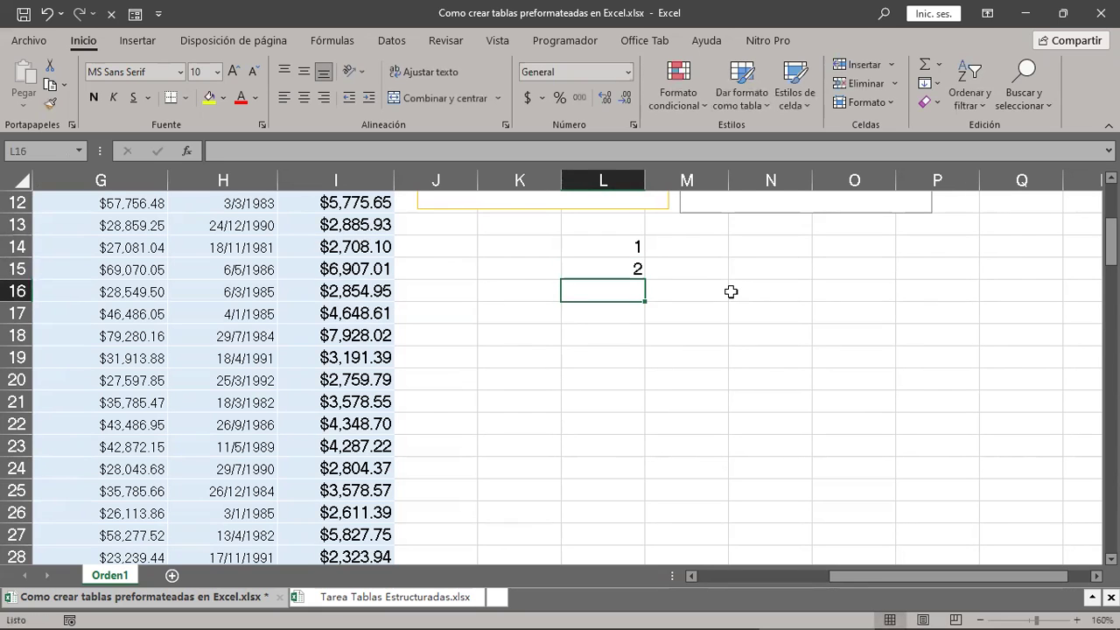
drag(627, 248, 623, 269)
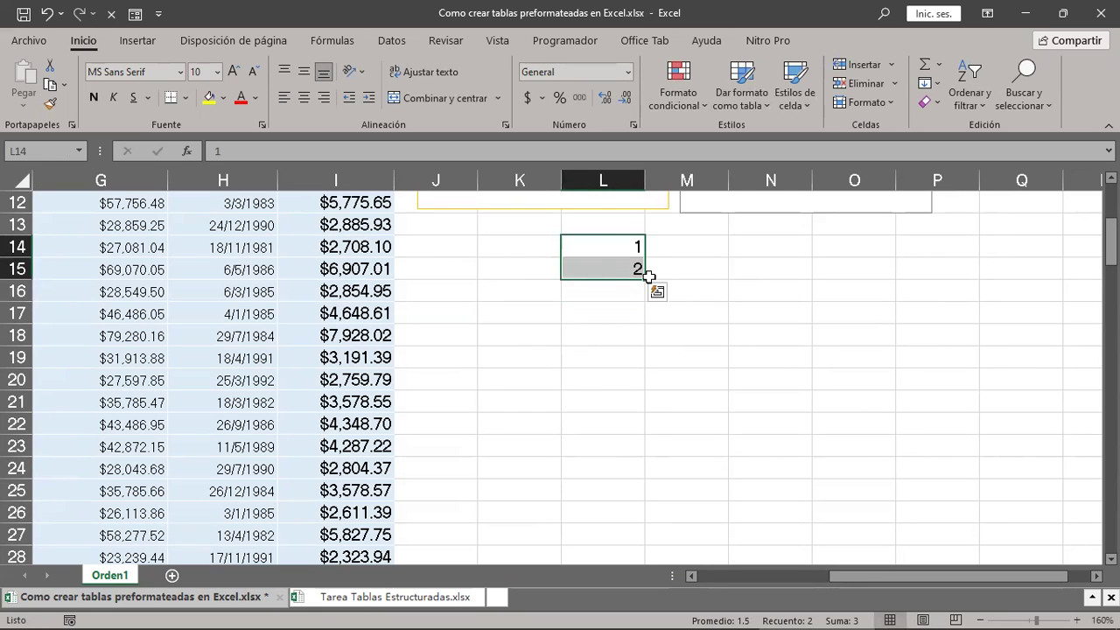
drag(652, 291, 603, 447)
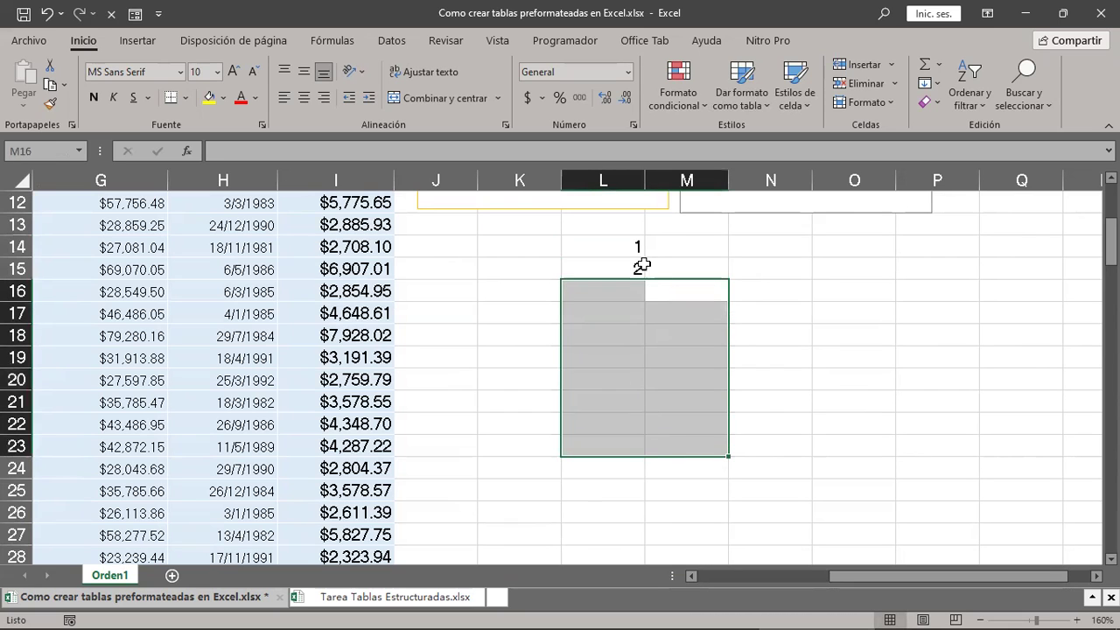
drag(623, 254, 634, 271)
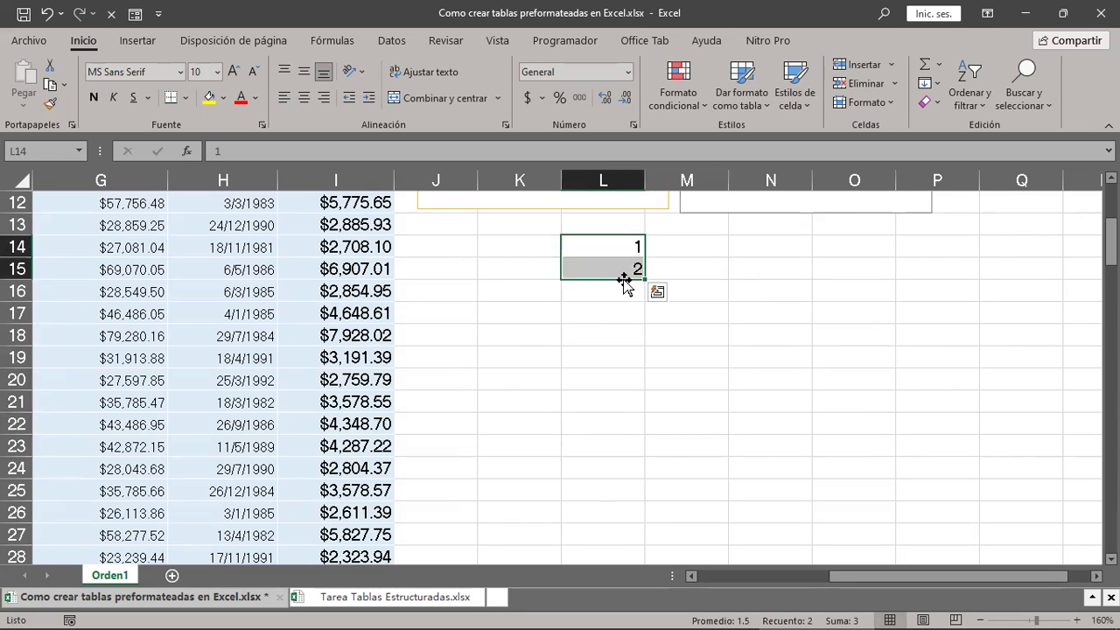
mouse_move(644, 280)
mouse_down()
mouse_move(642, 412)
mouse_move(620, 547)
mouse_up()
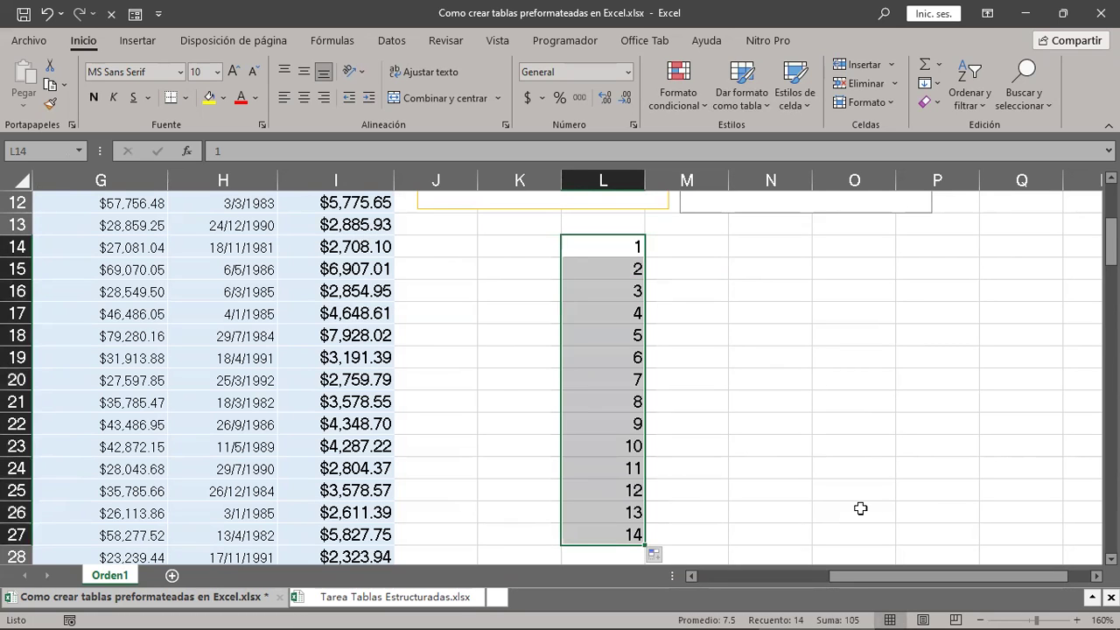
click(737, 375)
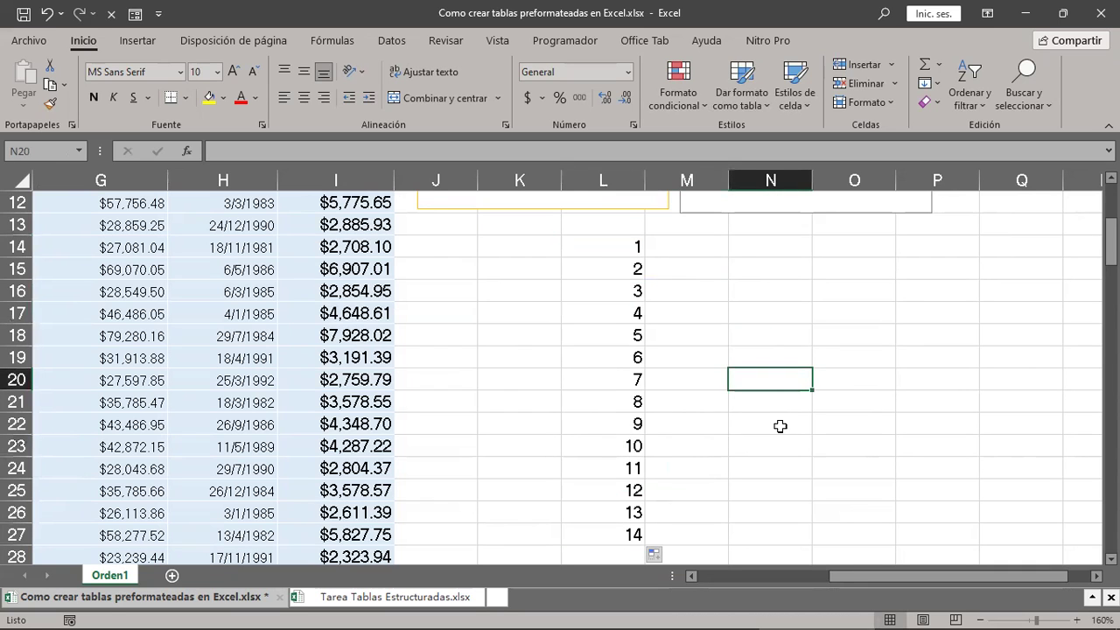
click(175, 295)
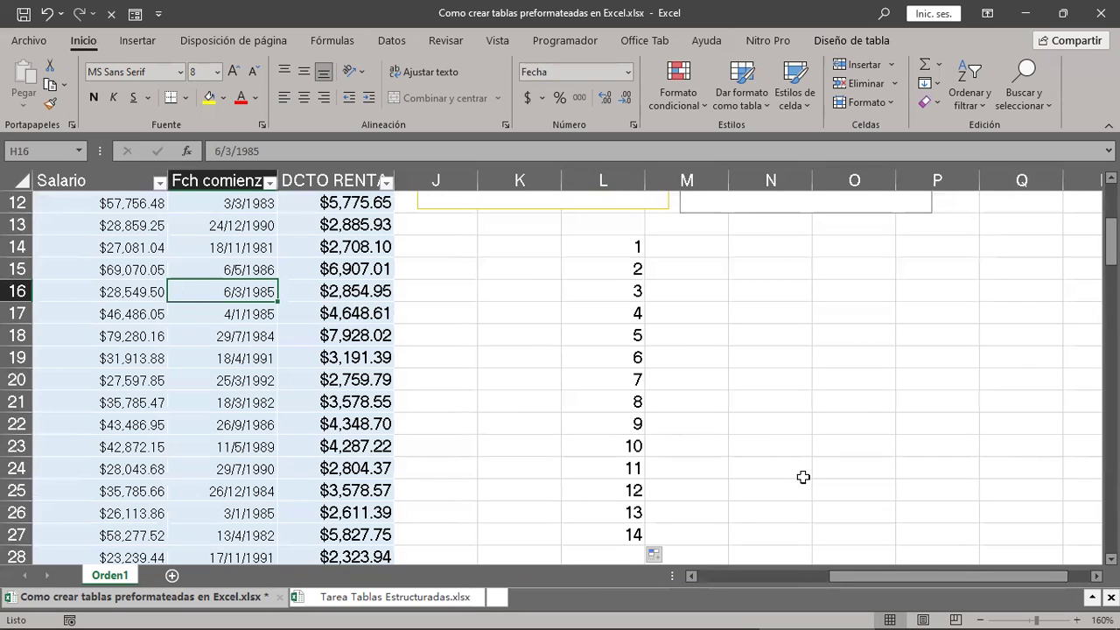
scroll(902, 558, left, 5)
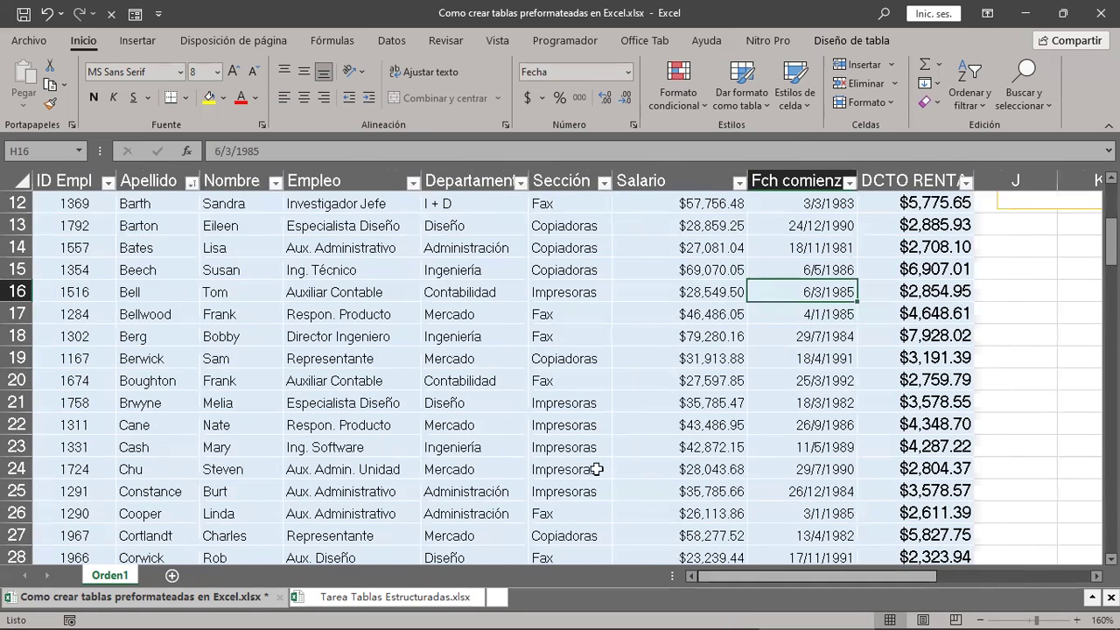
click(255, 247)
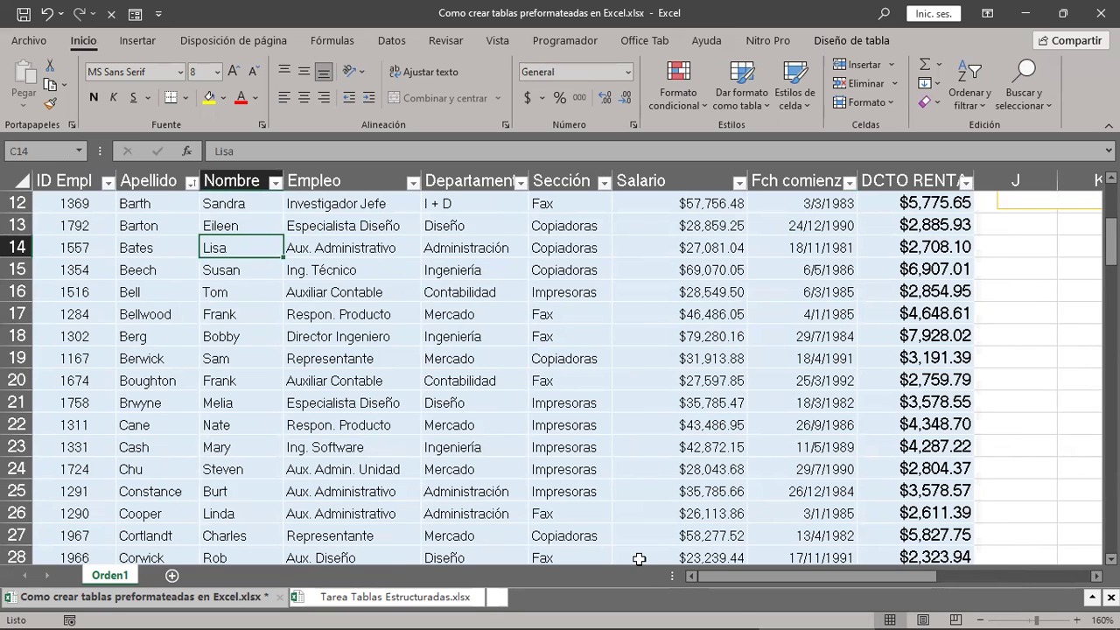
scroll(935, 576, right, 5)
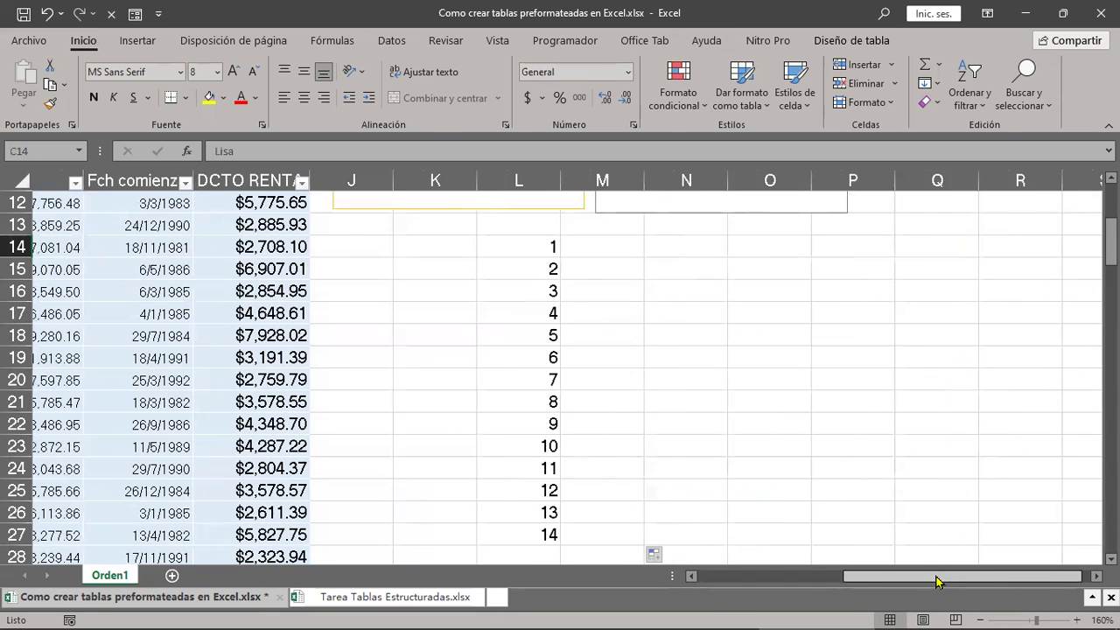
drag(480, 246, 462, 538)
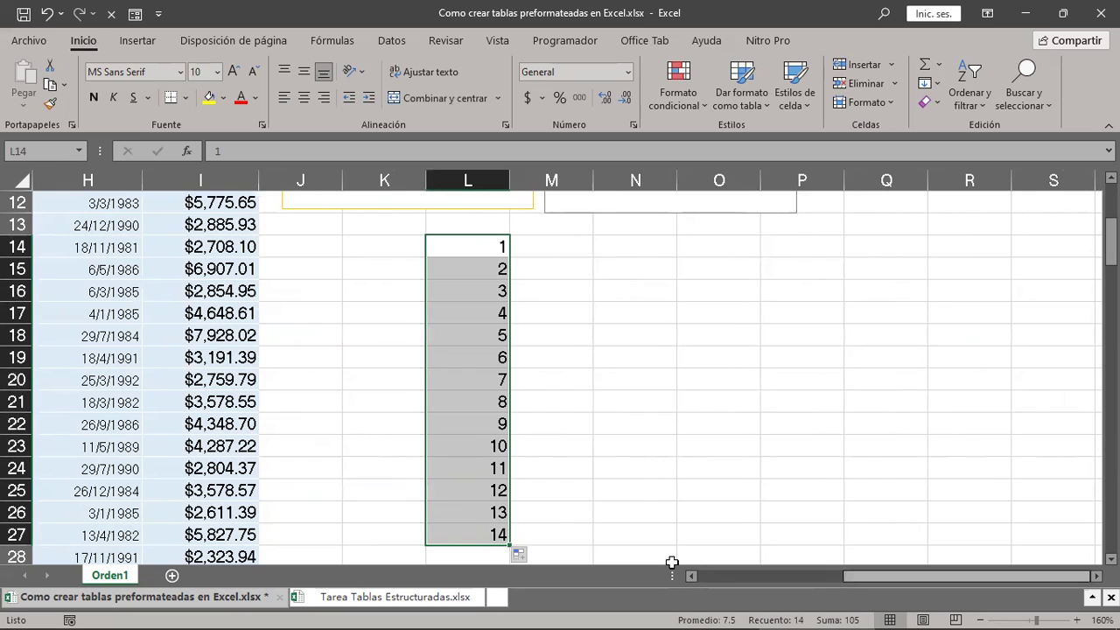
scroll(670, 564, left, 3)
scroll(671, 562, left, 2)
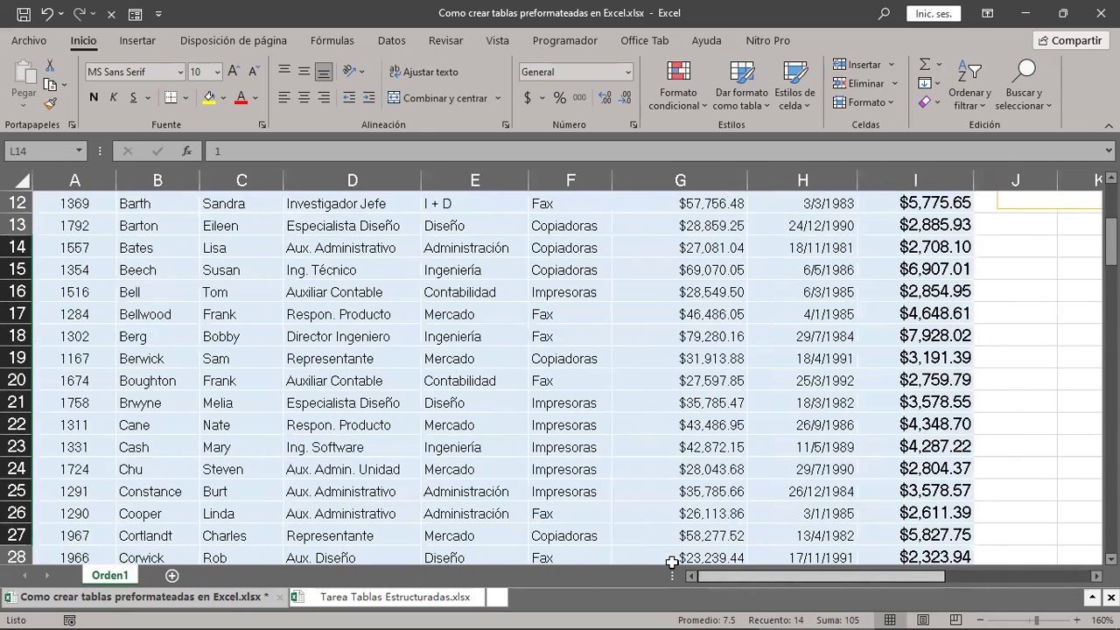
click(101, 354)
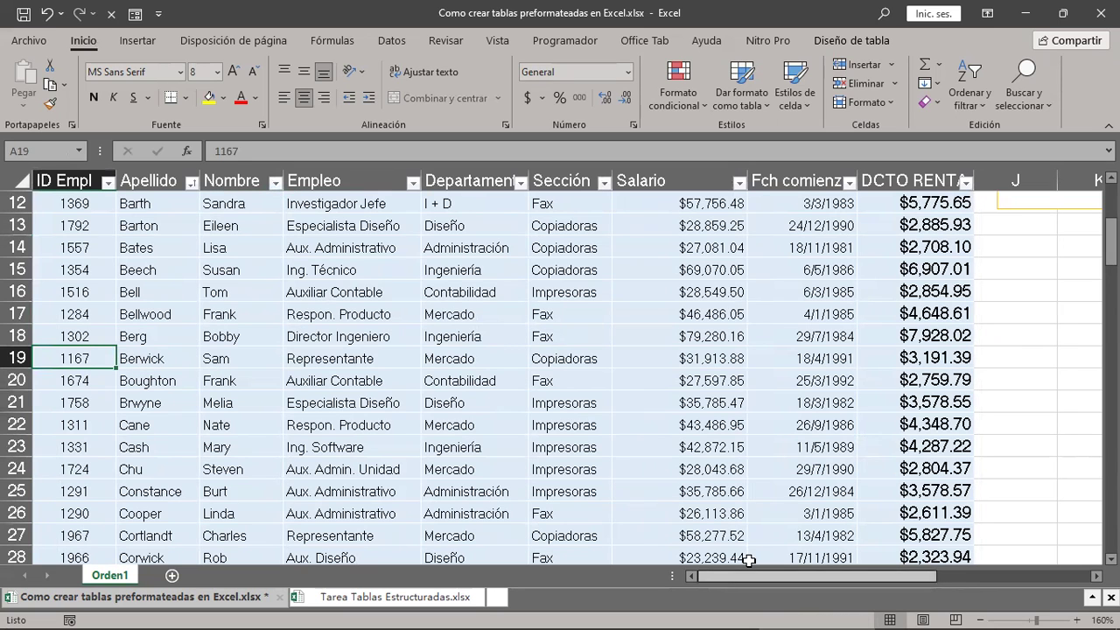
scroll(747, 559, right, 2)
scroll(748, 560, right, 3)
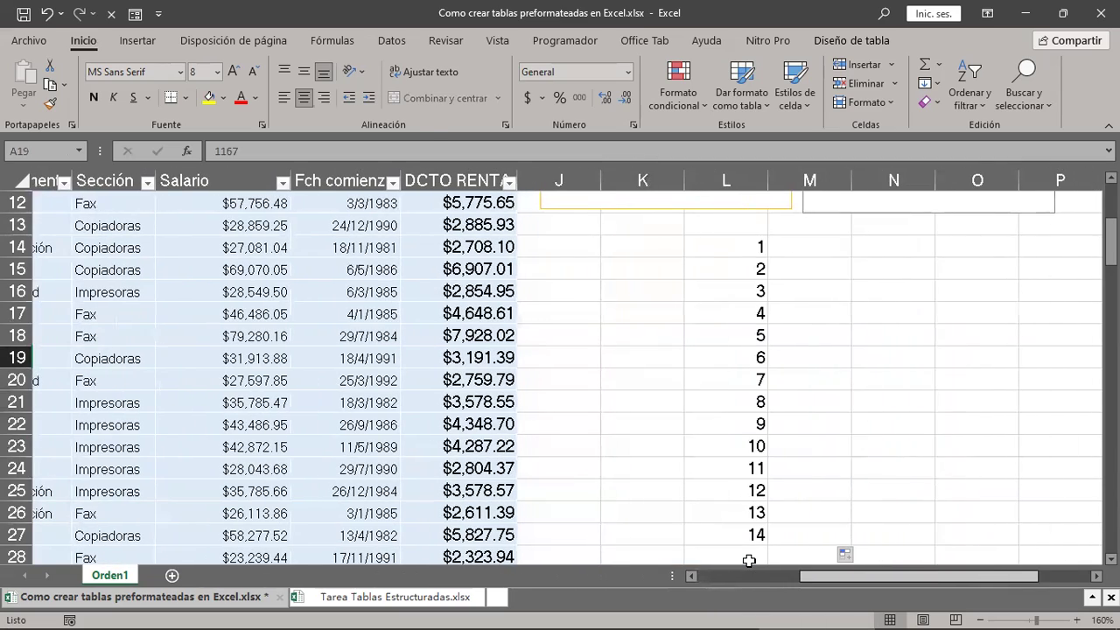
scroll(748, 560, left, 2)
scroll(748, 560, left, 3)
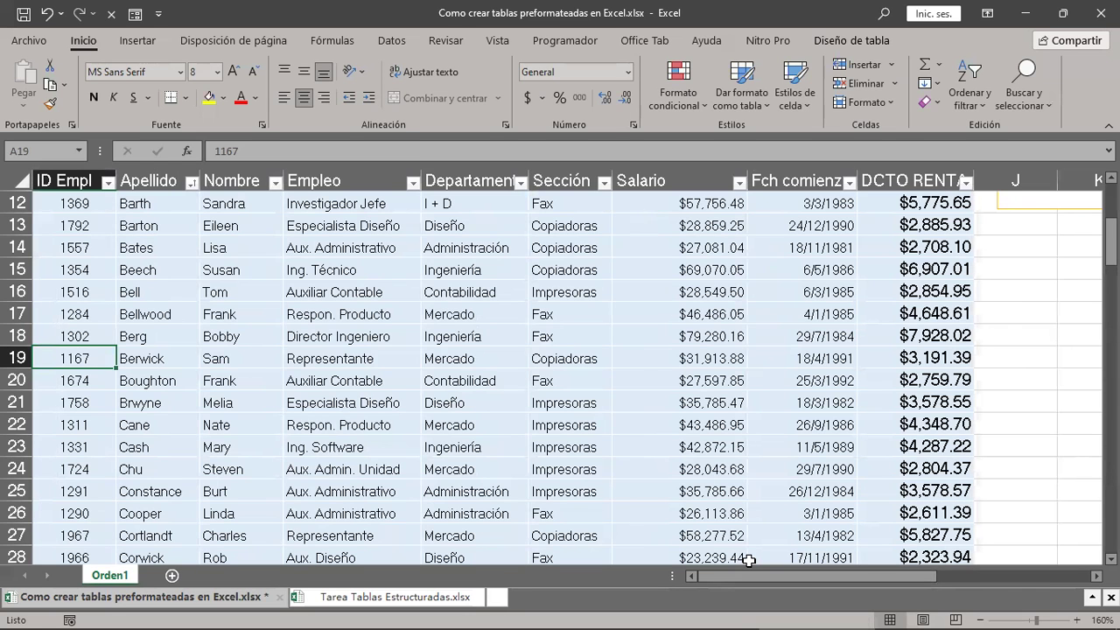
scroll(748, 560, right, 3)
scroll(747, 560, right, 2)
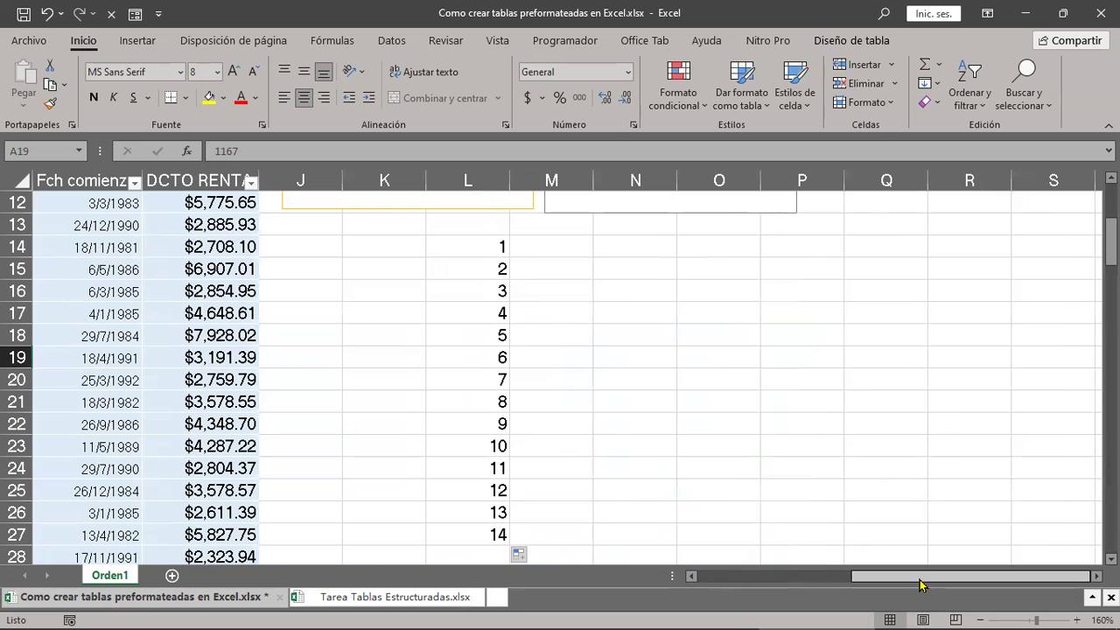
scroll(920, 584, left, 5)
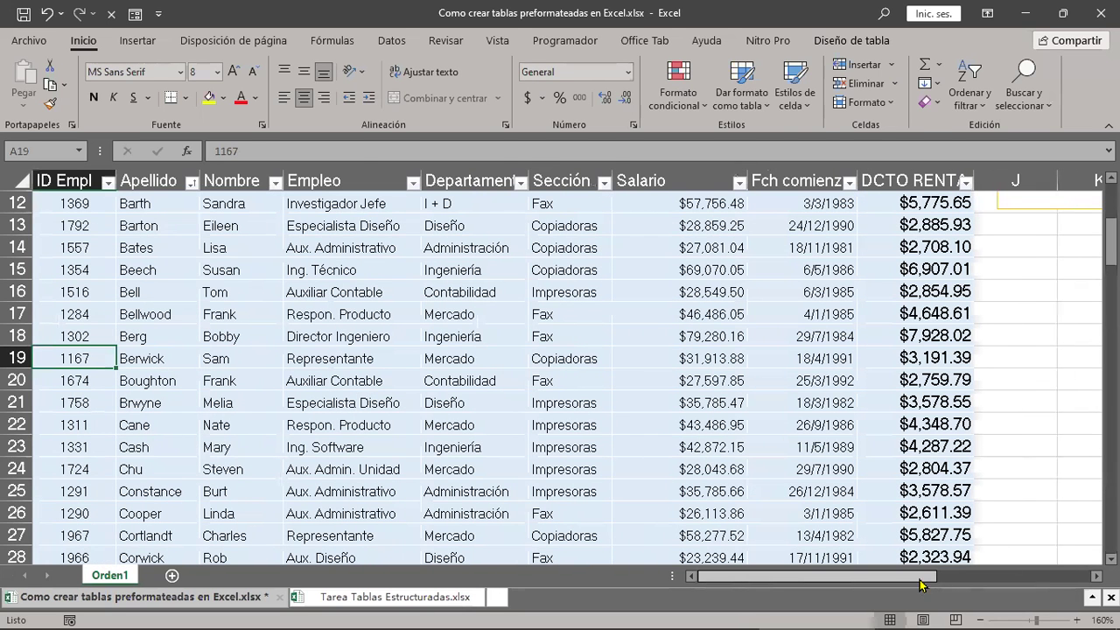
Step: Zoom the sheet out from 150% to 140%
click(980, 614)
click(980, 614)
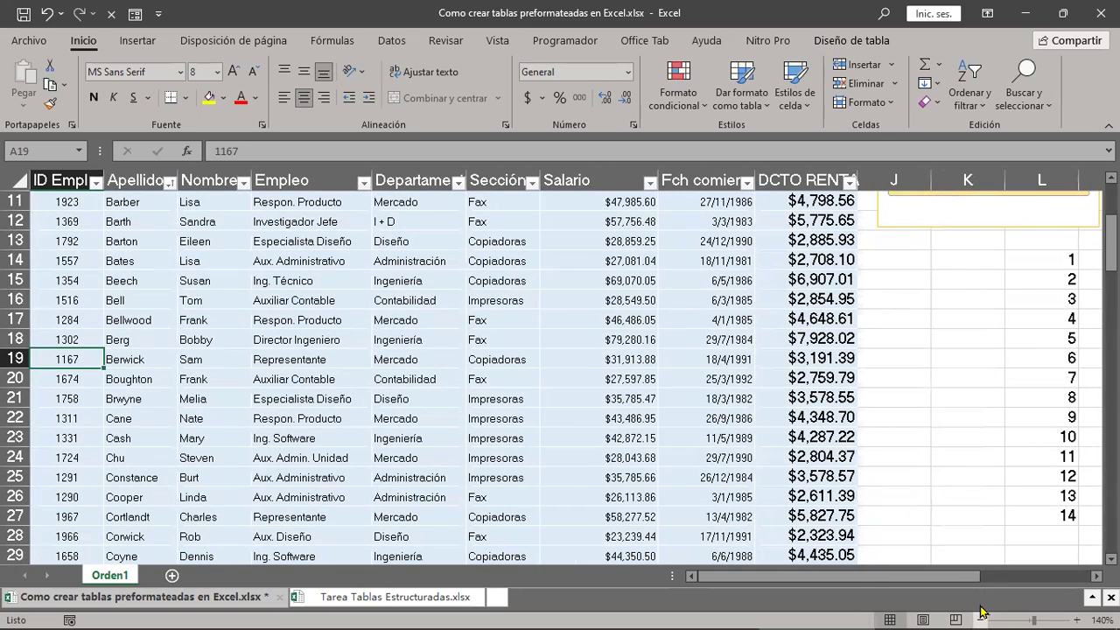
mouse_move(925, 577)
mouse_down()
mouse_move(1043, 584)
mouse_move(924, 591)
mouse_up()
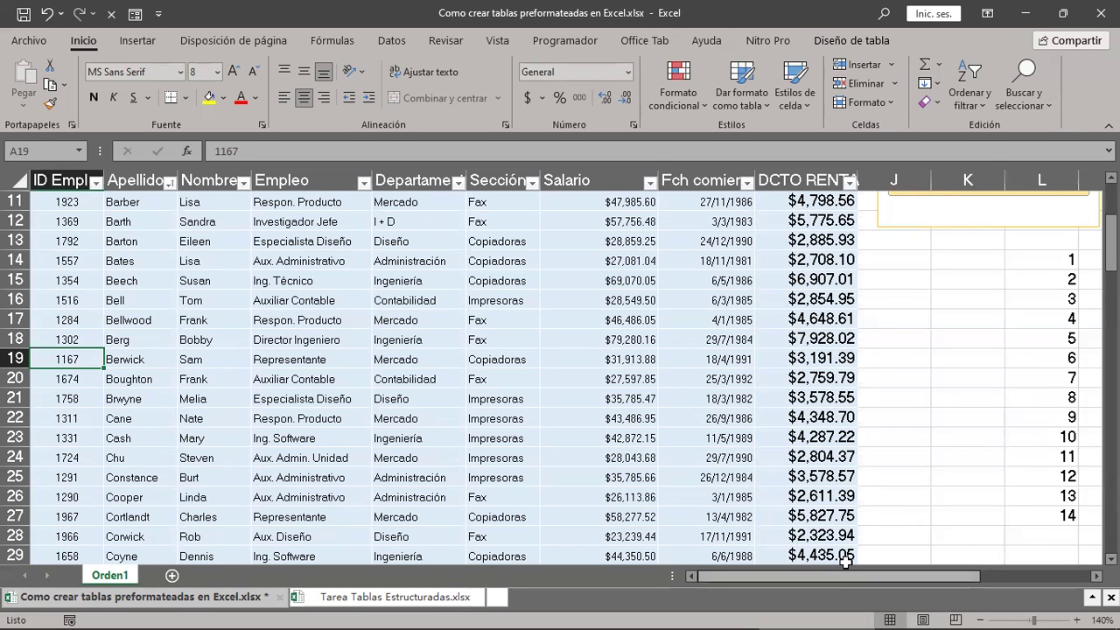
scroll(846, 561, right, 1)
scroll(846, 561, left, 1)
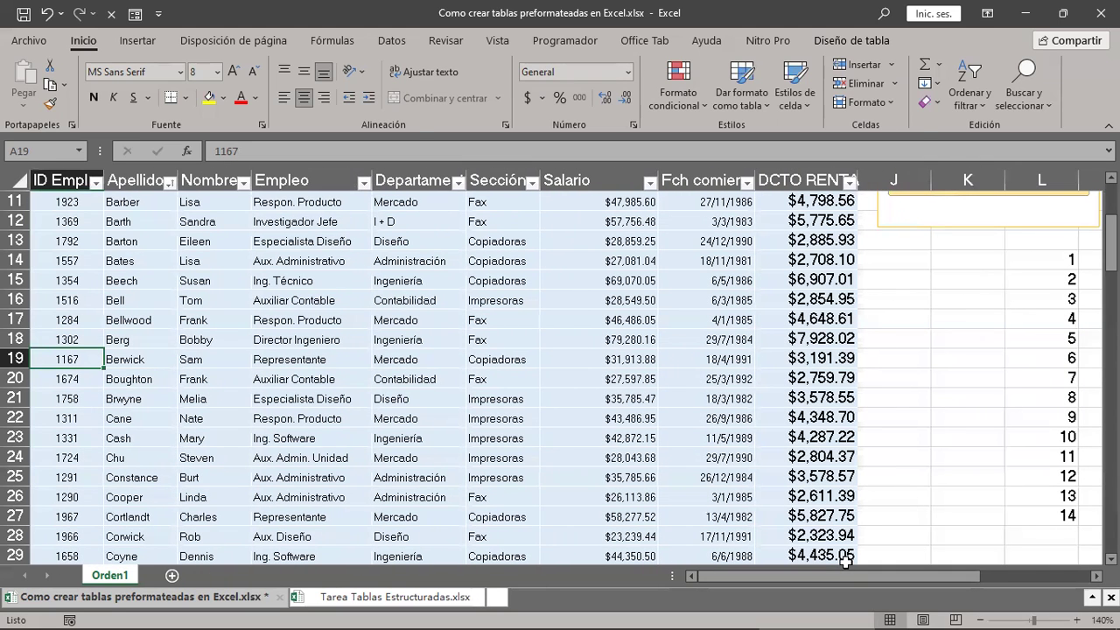
Step: Jump along row 19 to its last column and back, then select cell A19
key(ctrl+Right)
key(ctrl+Right)
key(ctrl+Right)
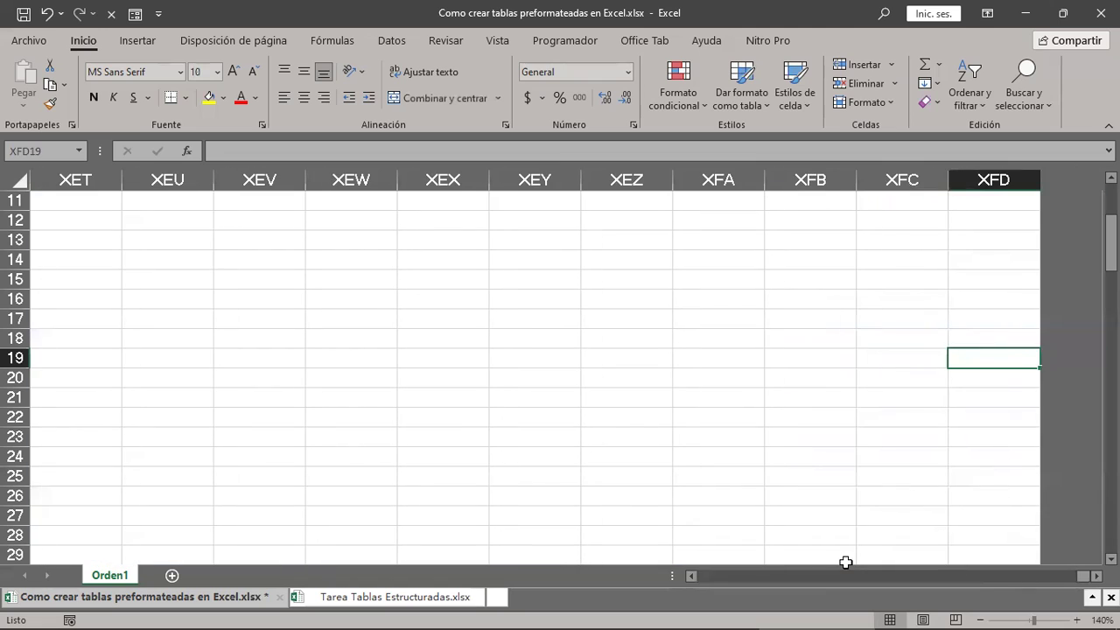
key(Left)
key(Home)
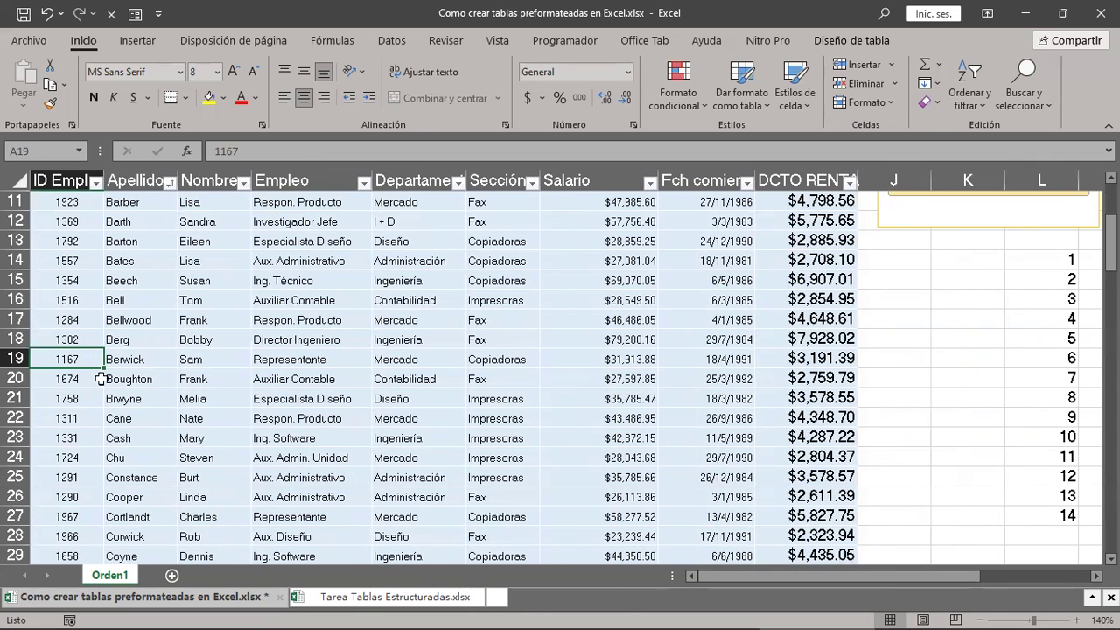
shift+click(1054, 358)
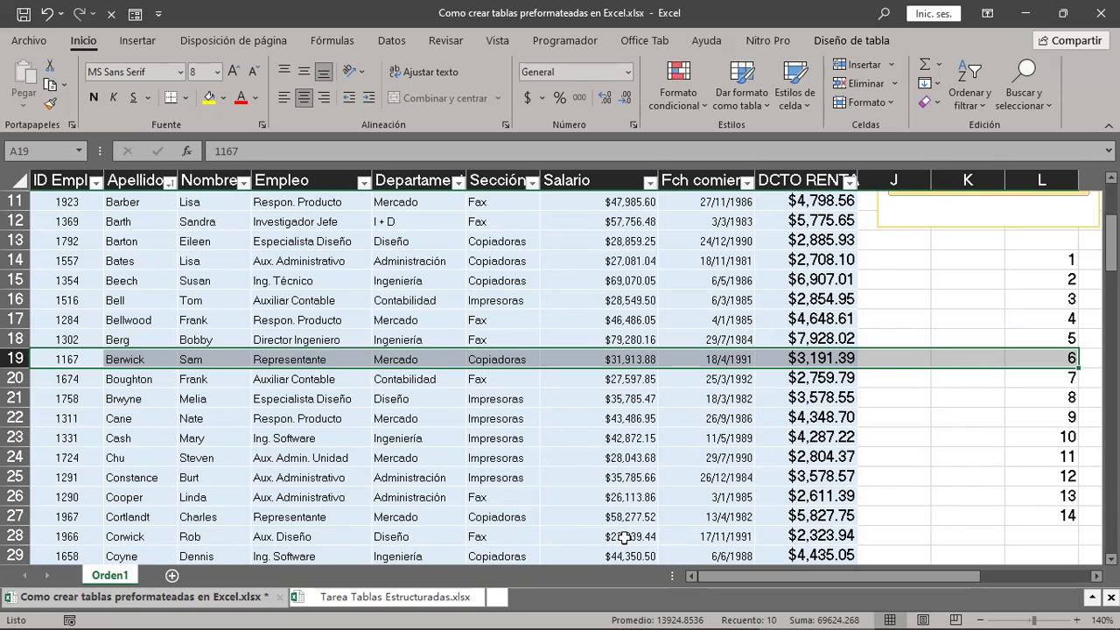
click(317, 281)
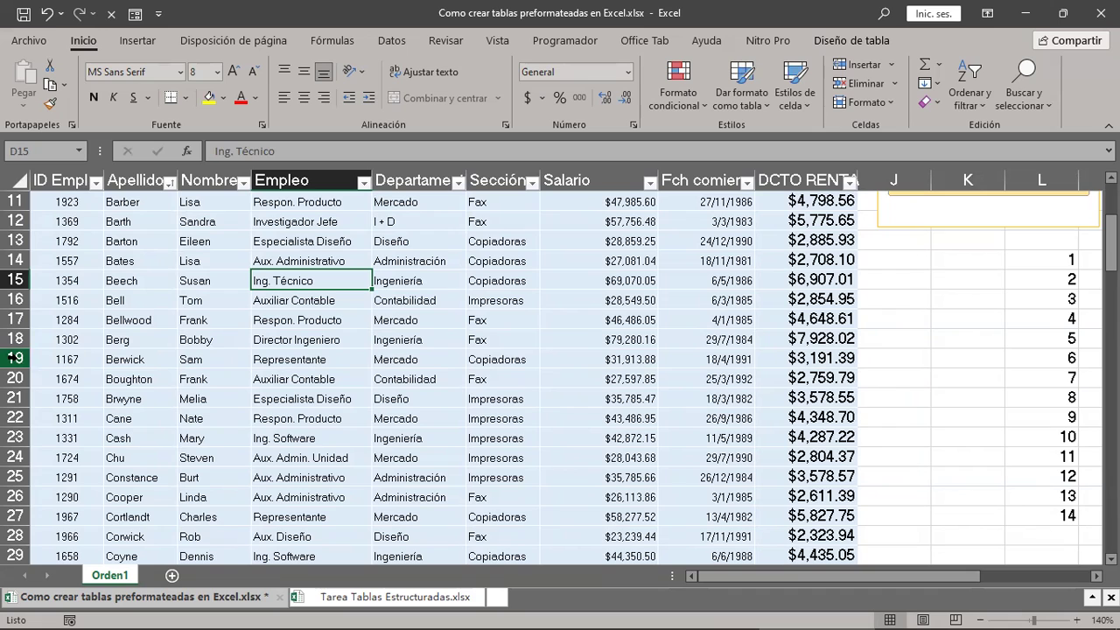
click(78, 359)
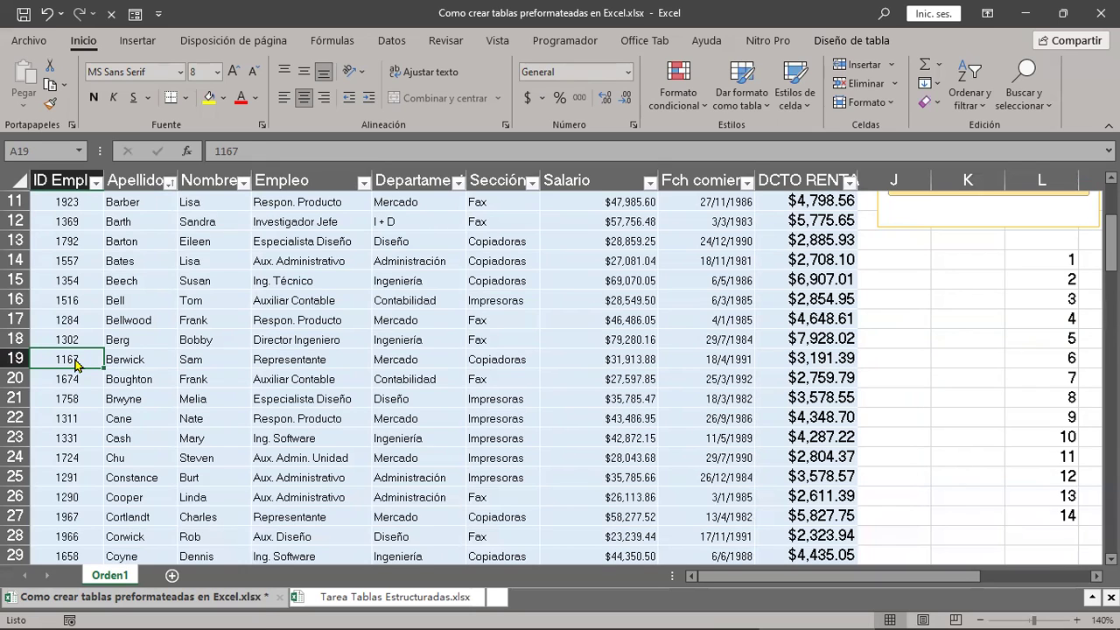
Step: Insert a blank table row above Berwick's record at row 19 with Filas de la tabla arriba
right_click(74, 358)
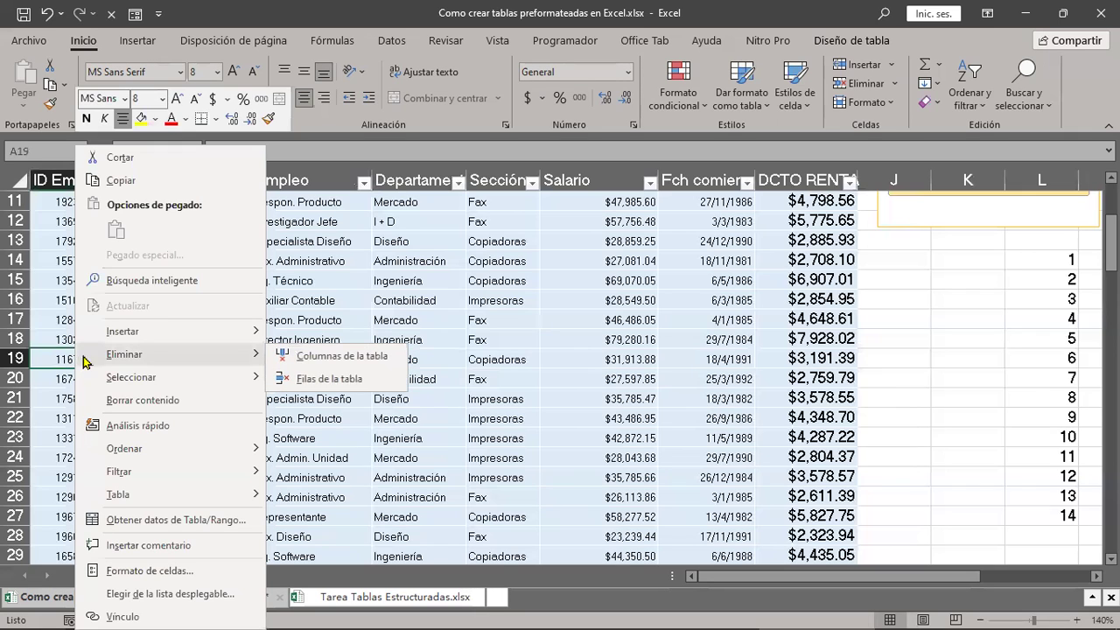
mouse_move(122, 330)
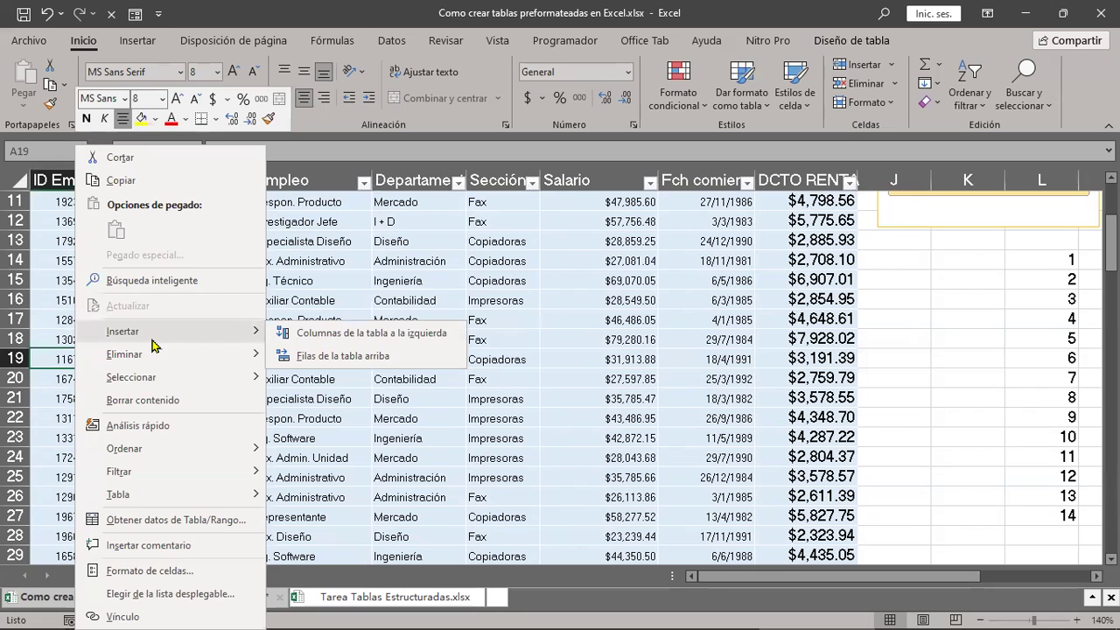
click(320, 357)
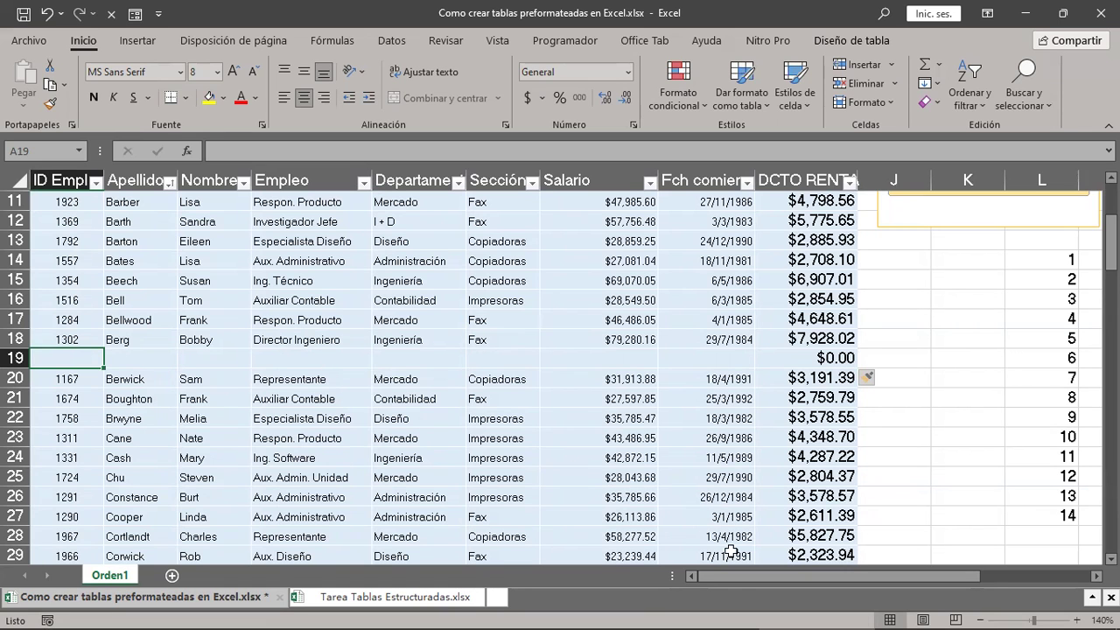
drag(735, 584, 798, 579)
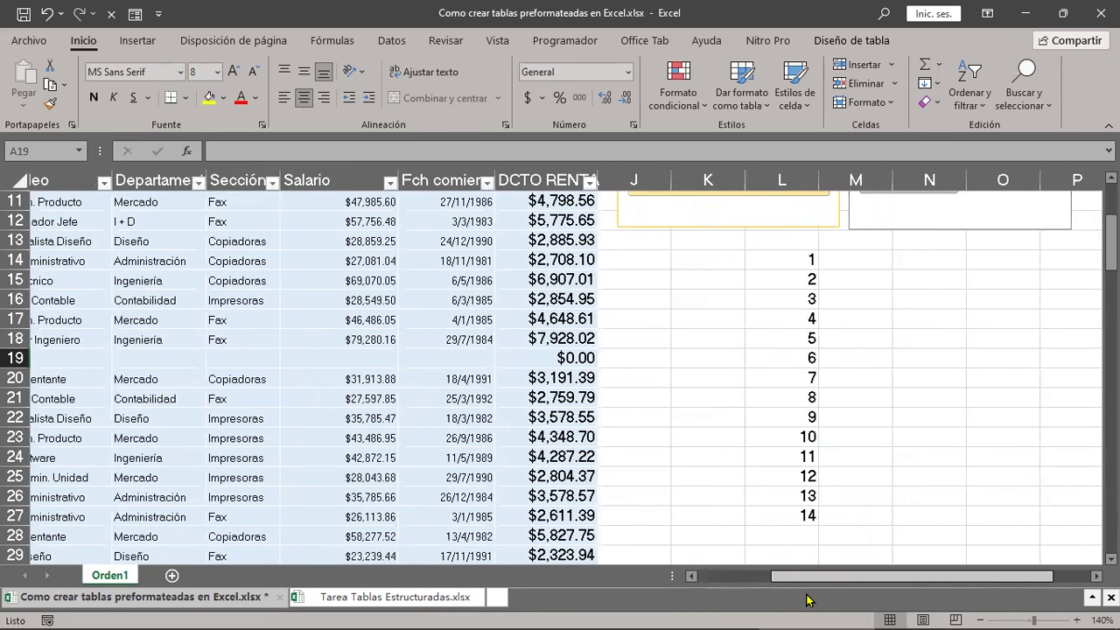
click(815, 357)
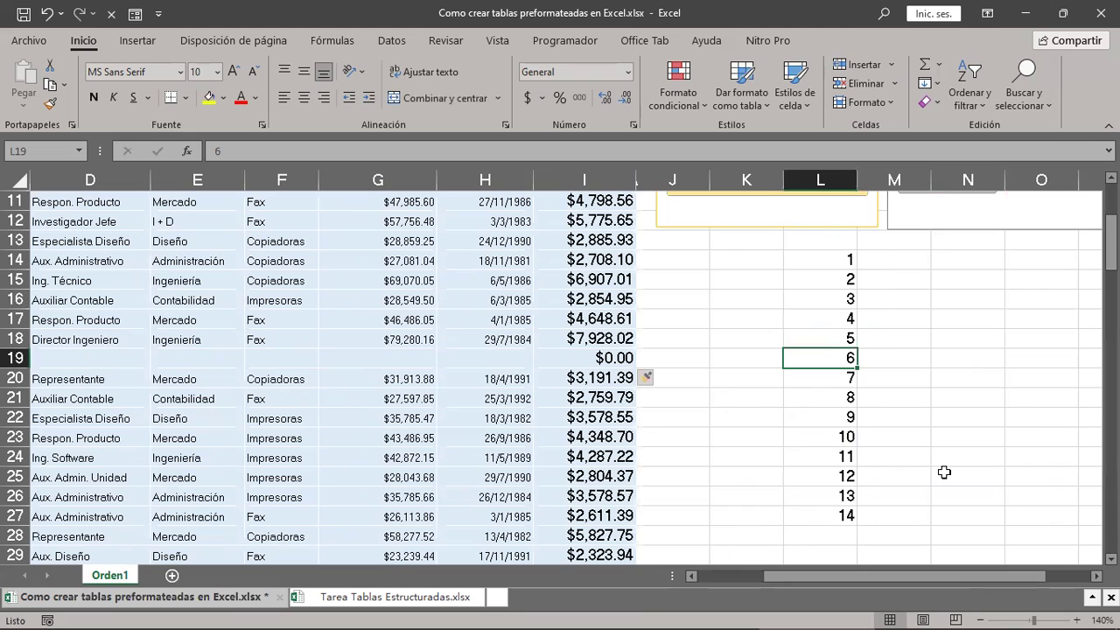
Step: Select cells K14:O18 beside the numbers 1–5, then scroll back toward column A
click(248, 266)
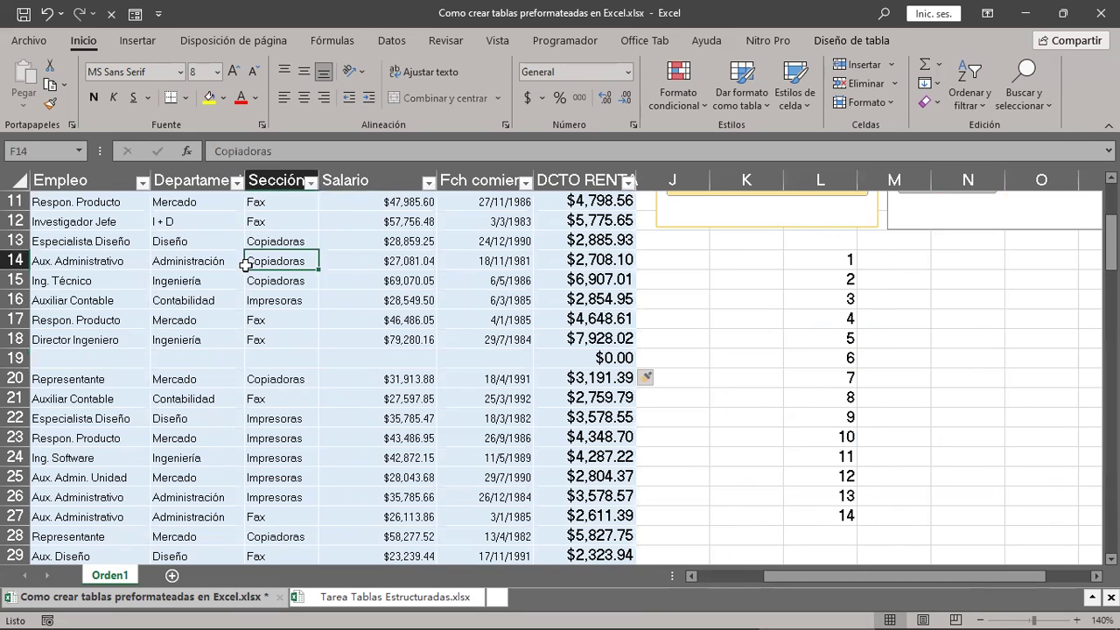
scroll(490, 381, up, 4)
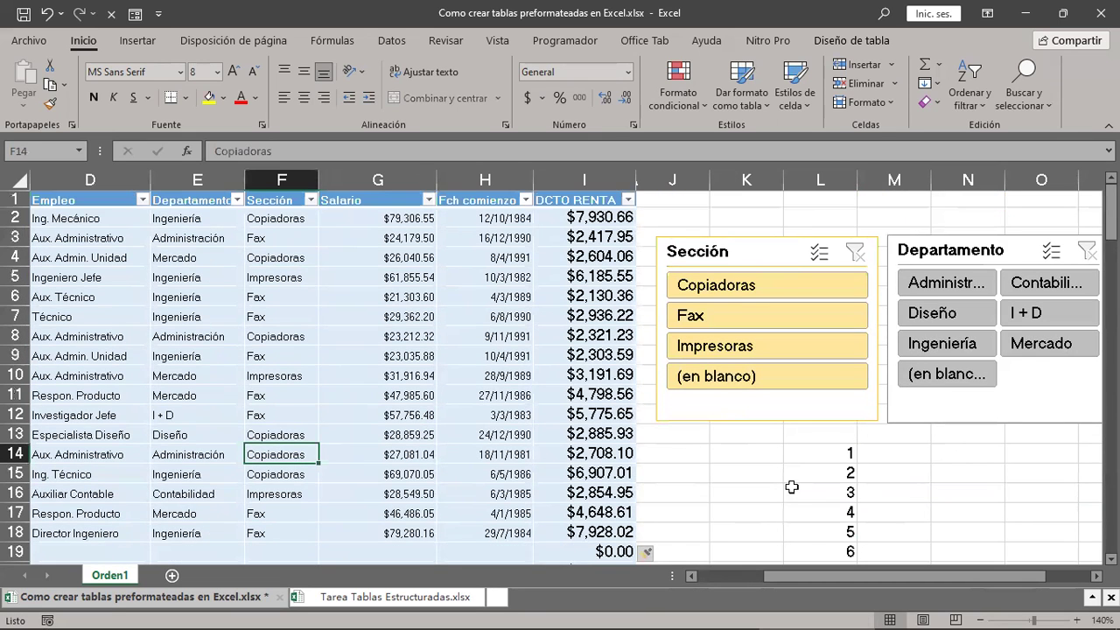
drag(757, 452, 1012, 527)
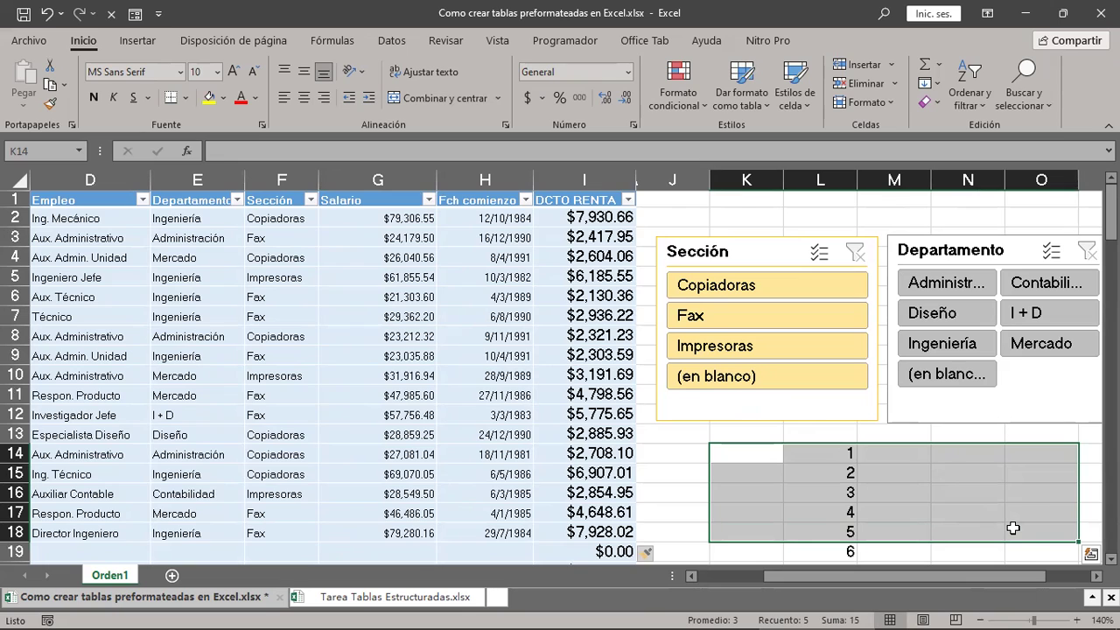
scroll(1013, 527, down, 2)
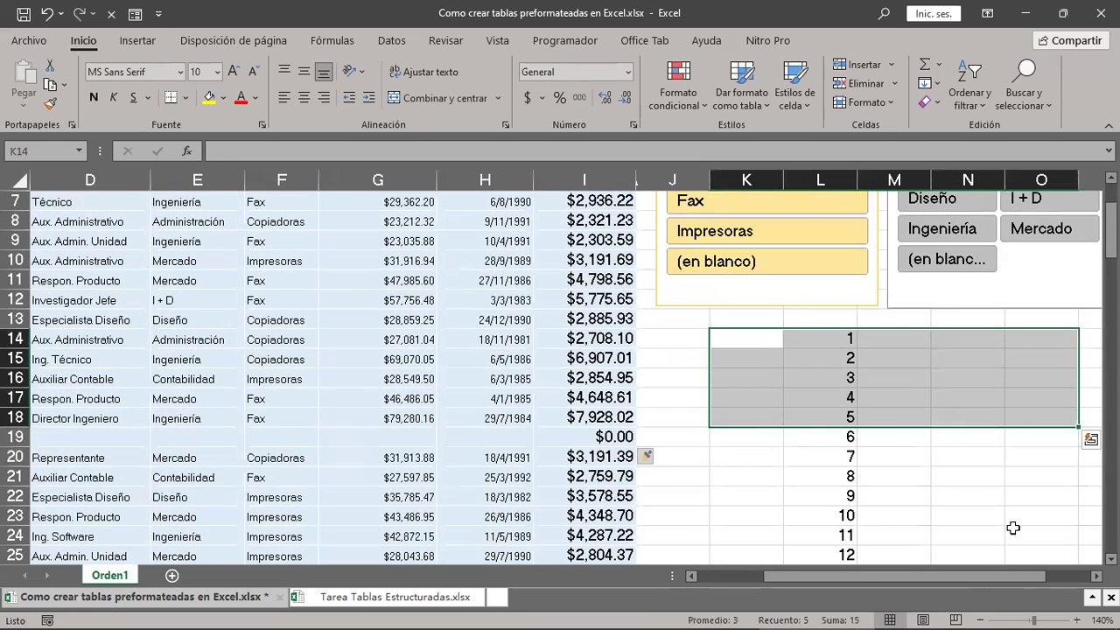
drag(956, 581, 889, 581)
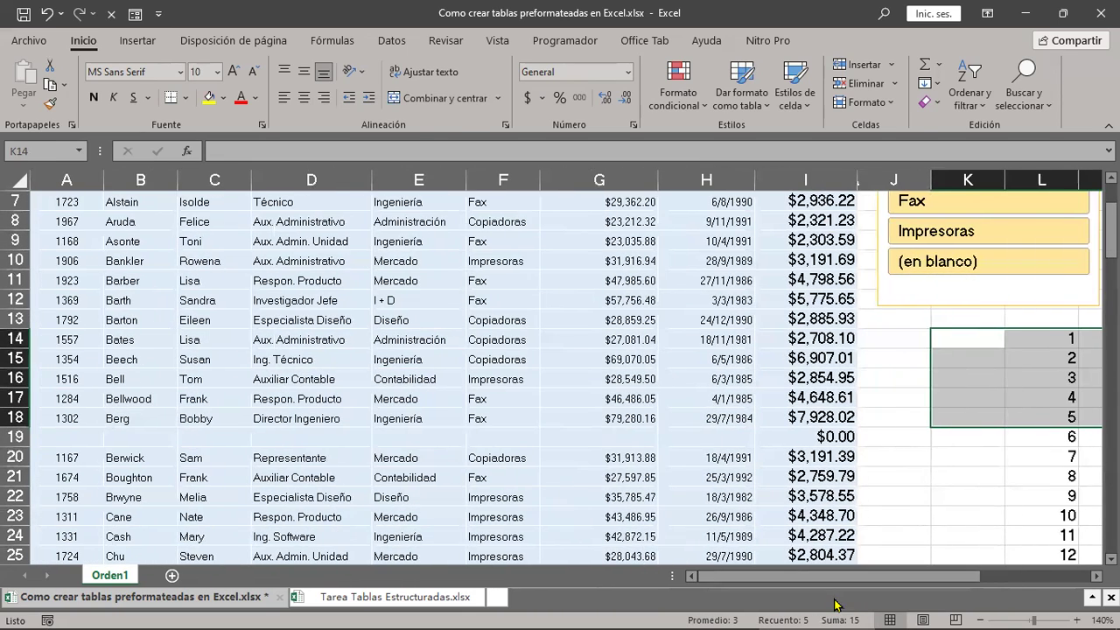
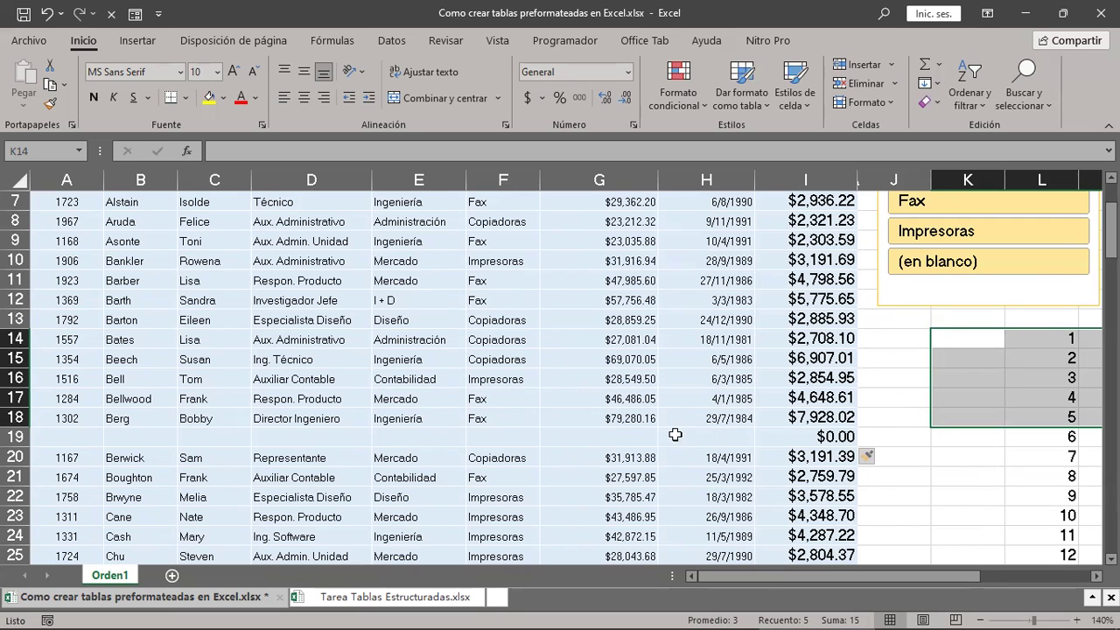
Step: Move the Departamento slicer beside the Sección slicer, over columns P–R
scroll(671, 438, up, 2)
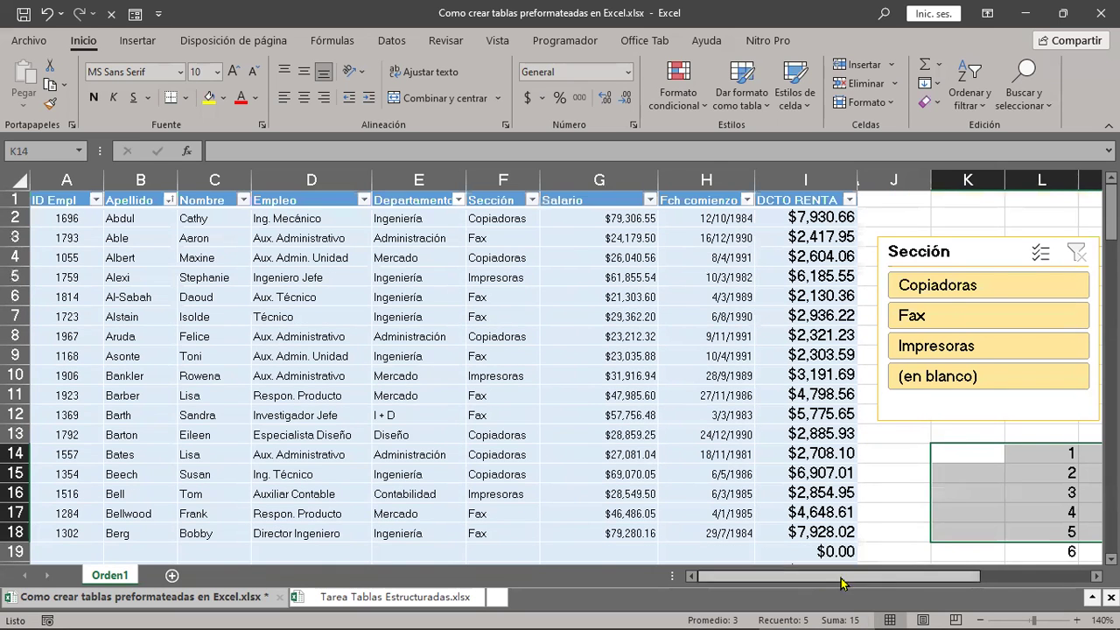
drag(825, 579, 936, 579)
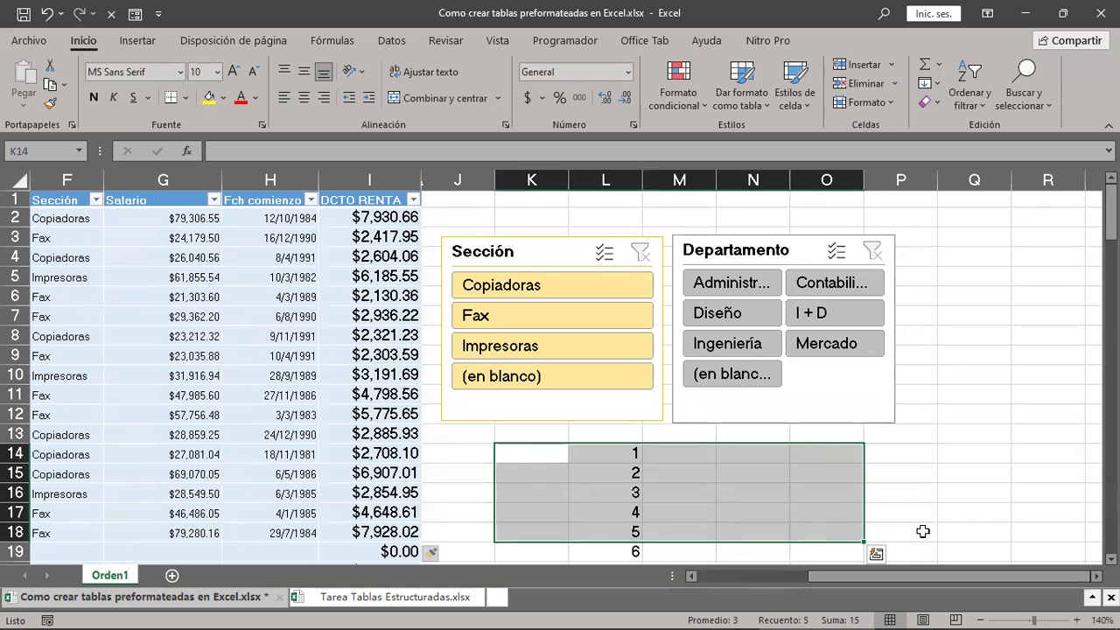
drag(744, 253, 936, 249)
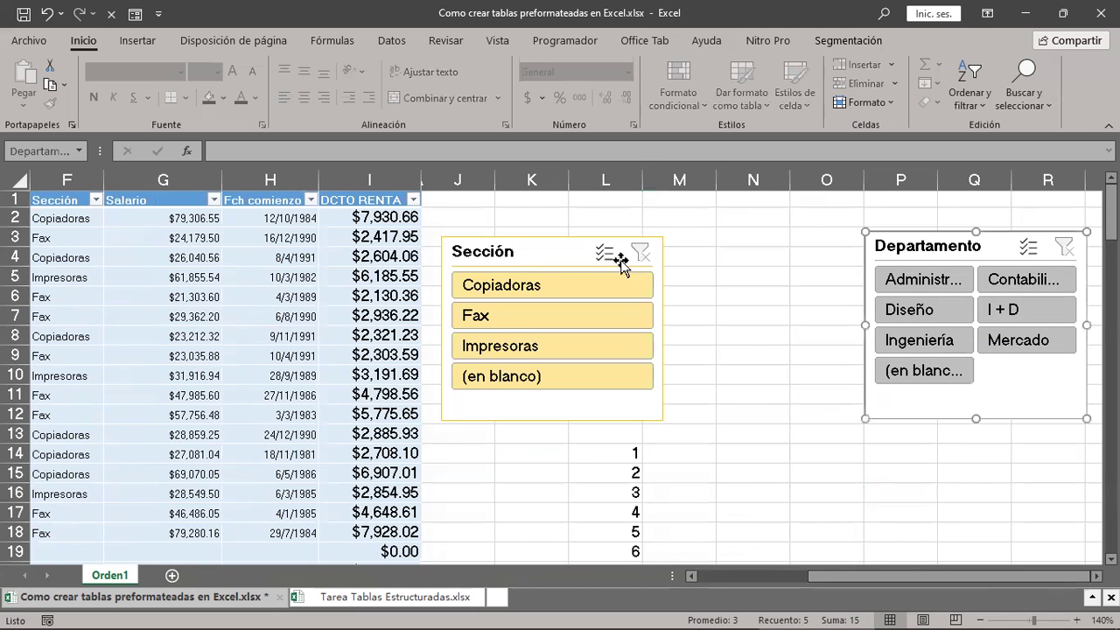
Step: Widen the Sección slicer to span columns J–N so its full title and buttons show
click(520, 254)
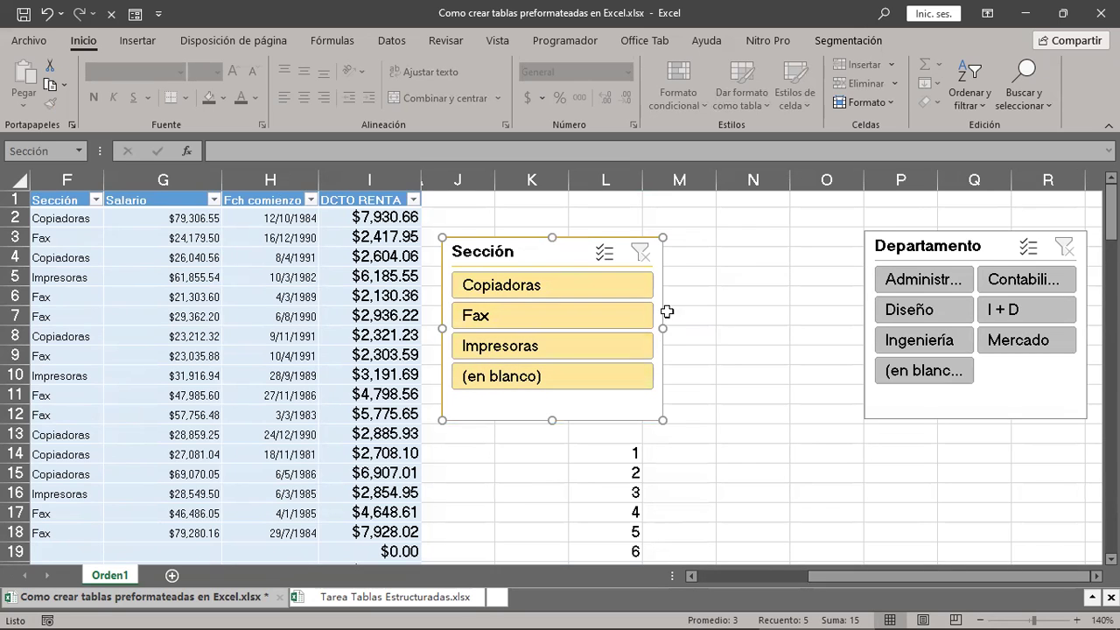
mouse_move(662, 328)
mouse_down()
mouse_move(965, 348)
mouse_move(564, 332)
mouse_up()
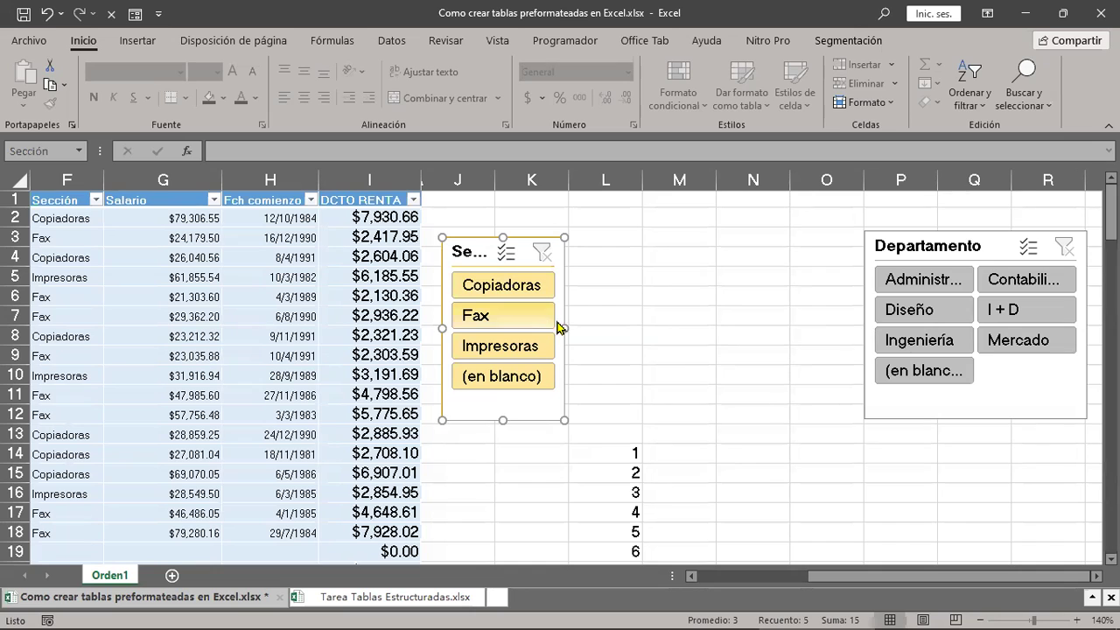
drag(564, 328, 759, 343)
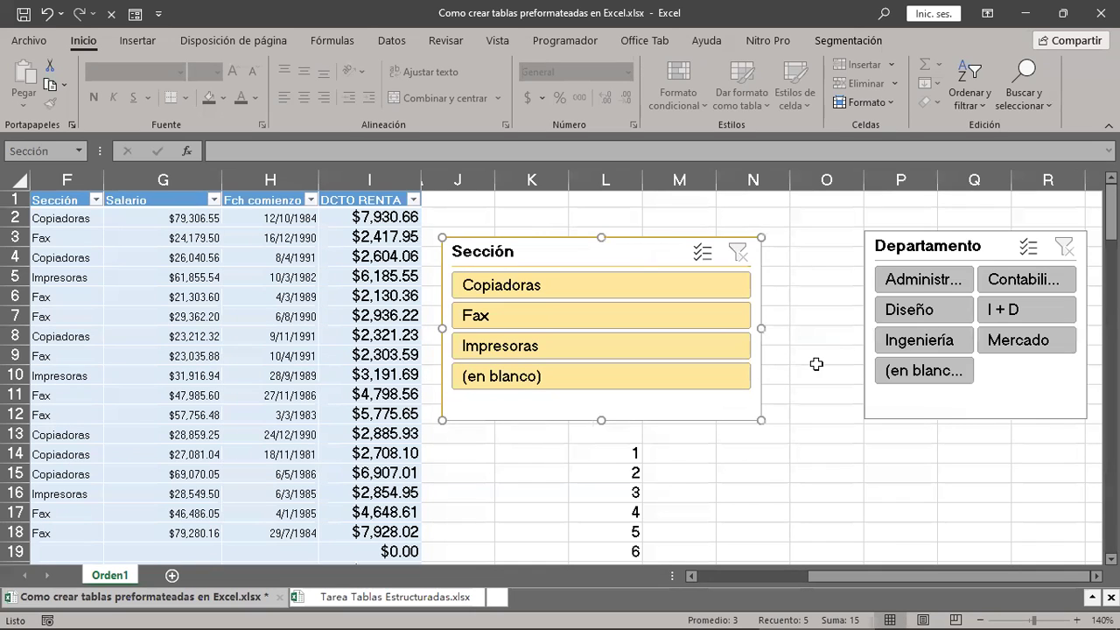
Step: Give the Sección slicer 2 button columns and shorten it to 2.61 cm tall
click(846, 44)
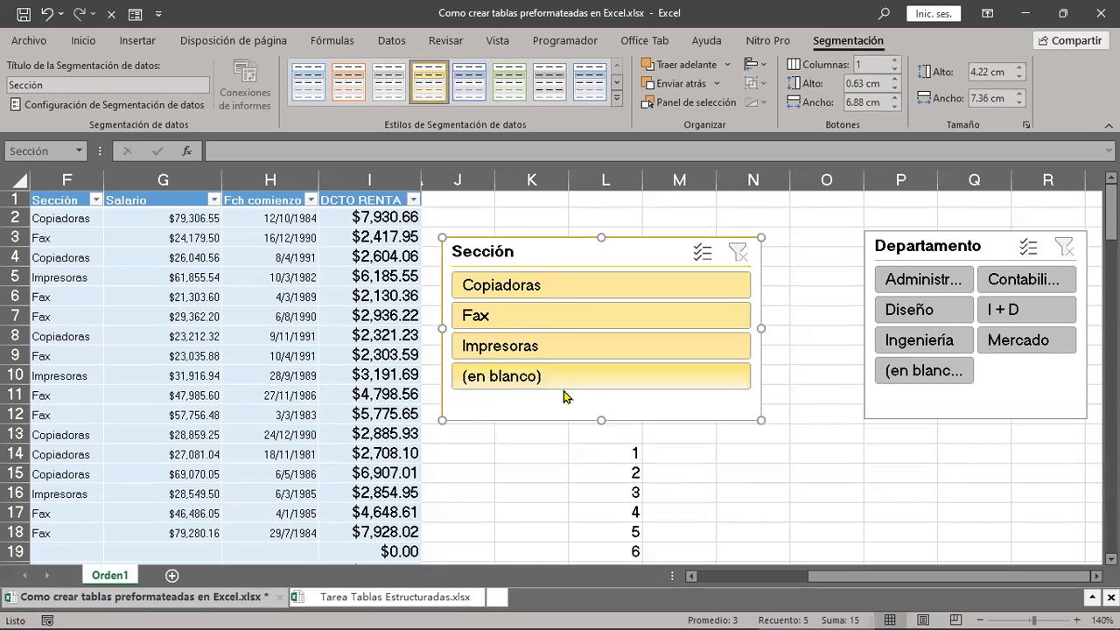
click(893, 61)
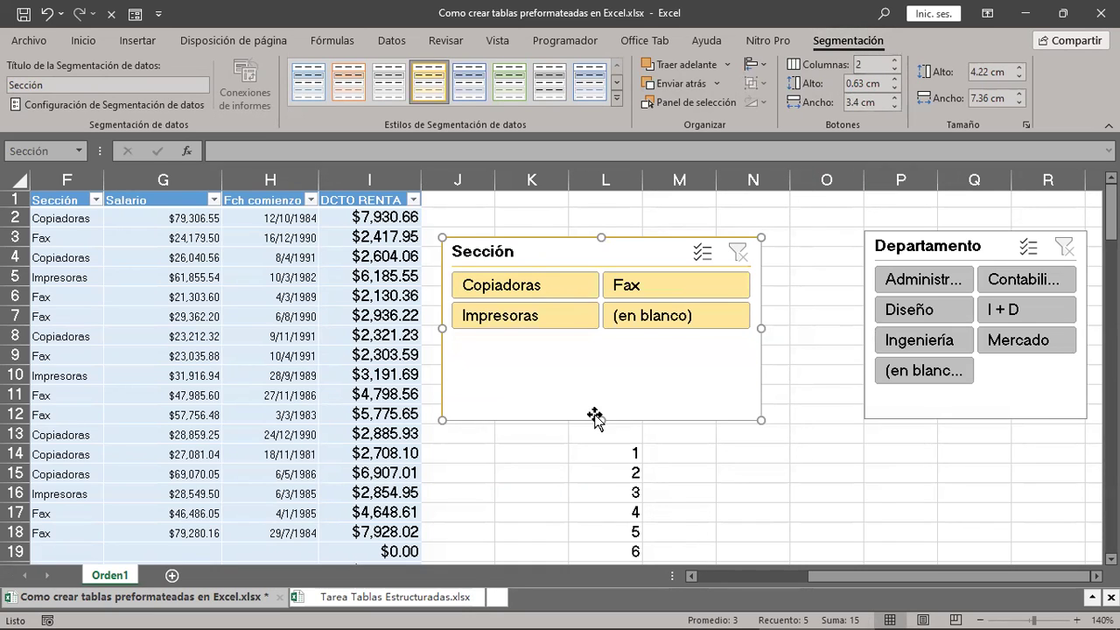
drag(602, 417, 602, 348)
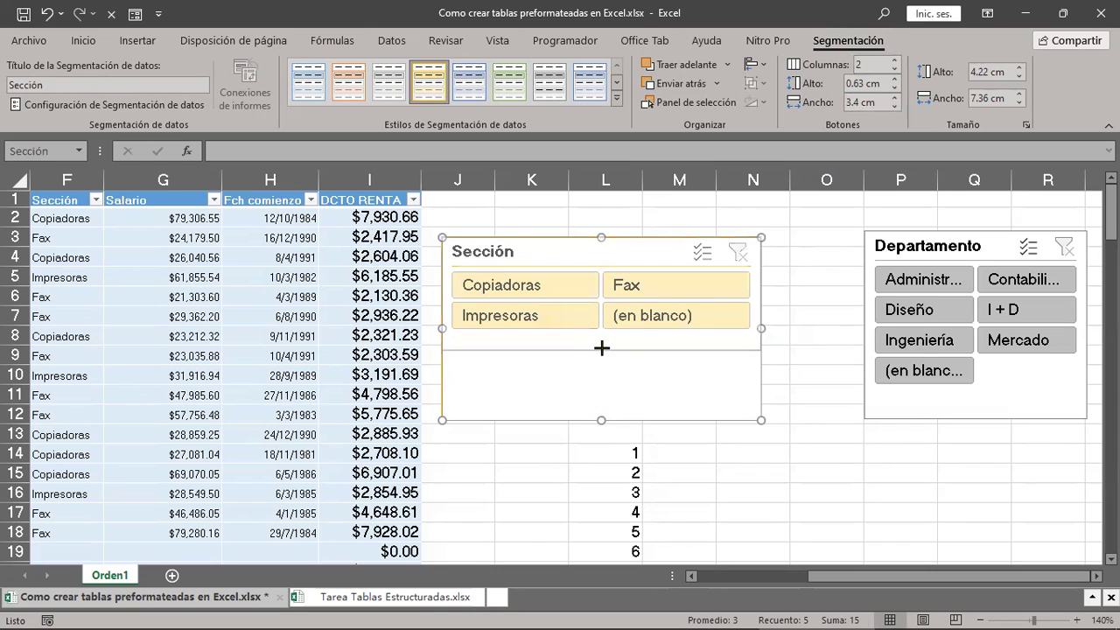